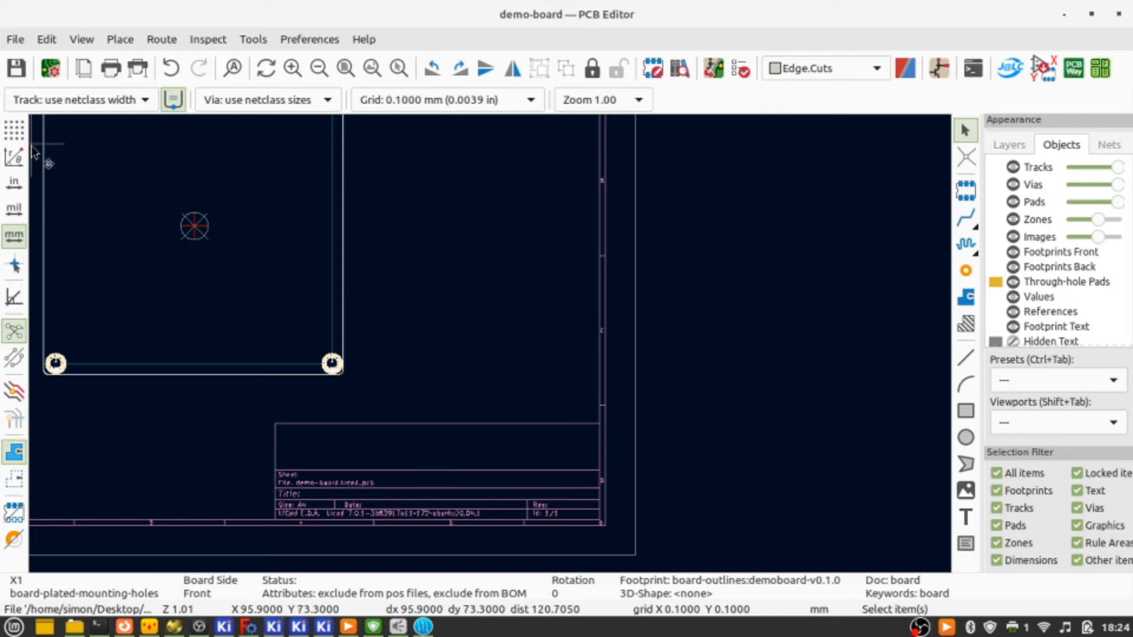
Draw a vertical line 42 mm long on Edge.Cuts beside the right edge of the existing board outline.
{"action": "left_click", "coordinate": [16, 40]}
{"action": "mouse_move", "coordinate": [54, 41]}
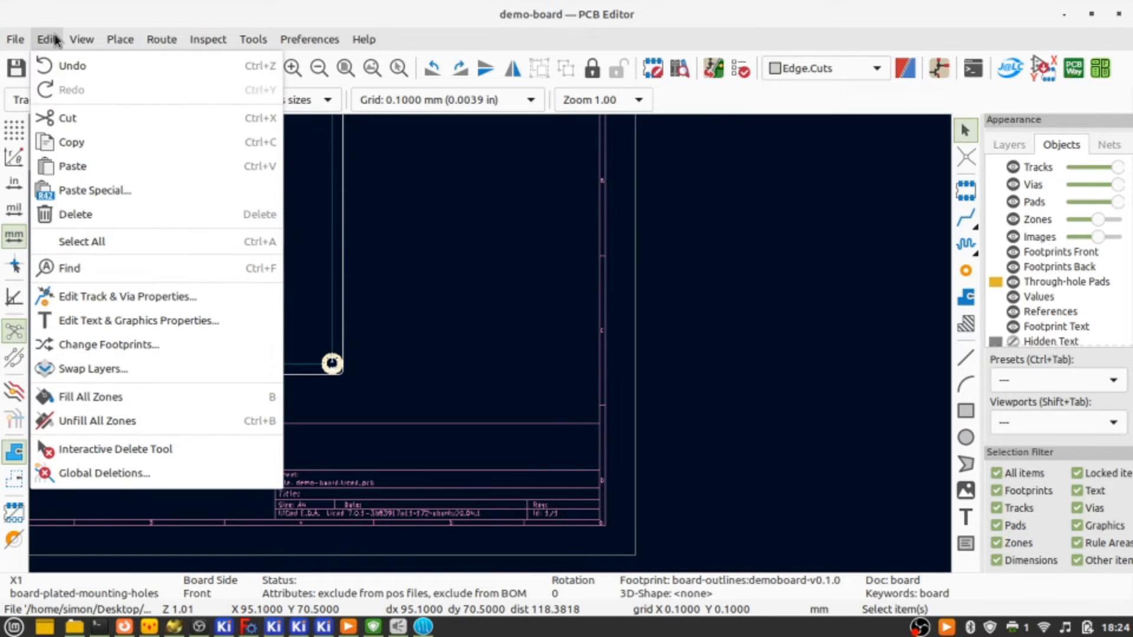
{"action": "mouse_move", "coordinate": [120, 39]}
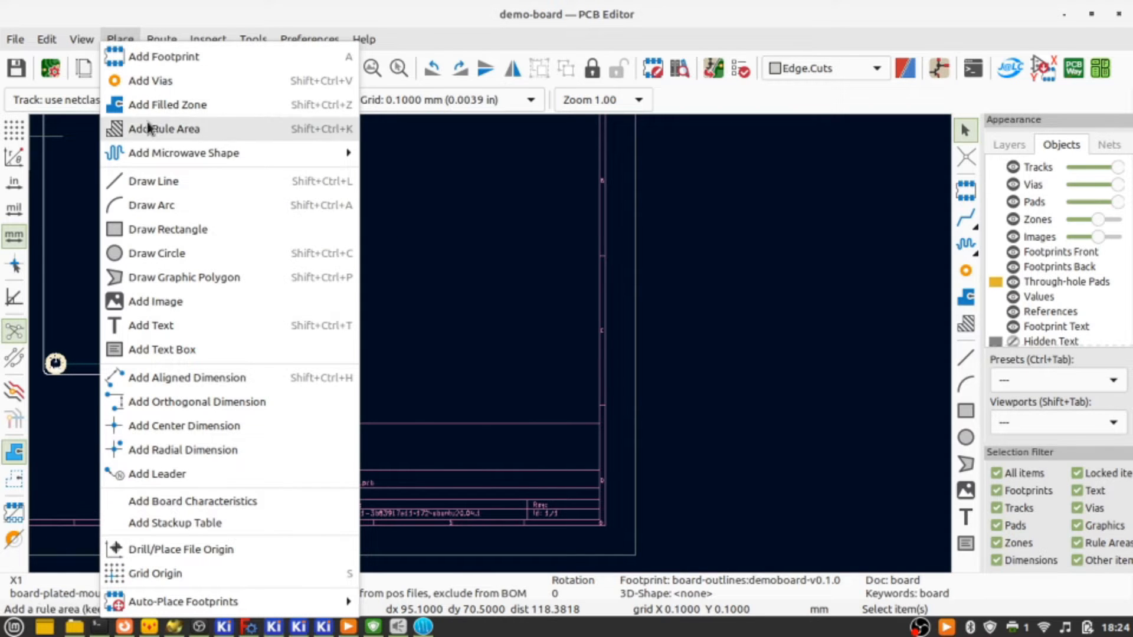
{"action": "left_click", "coordinate": [153, 182]}
{"action": "left_click", "coordinate": [392, 207]}
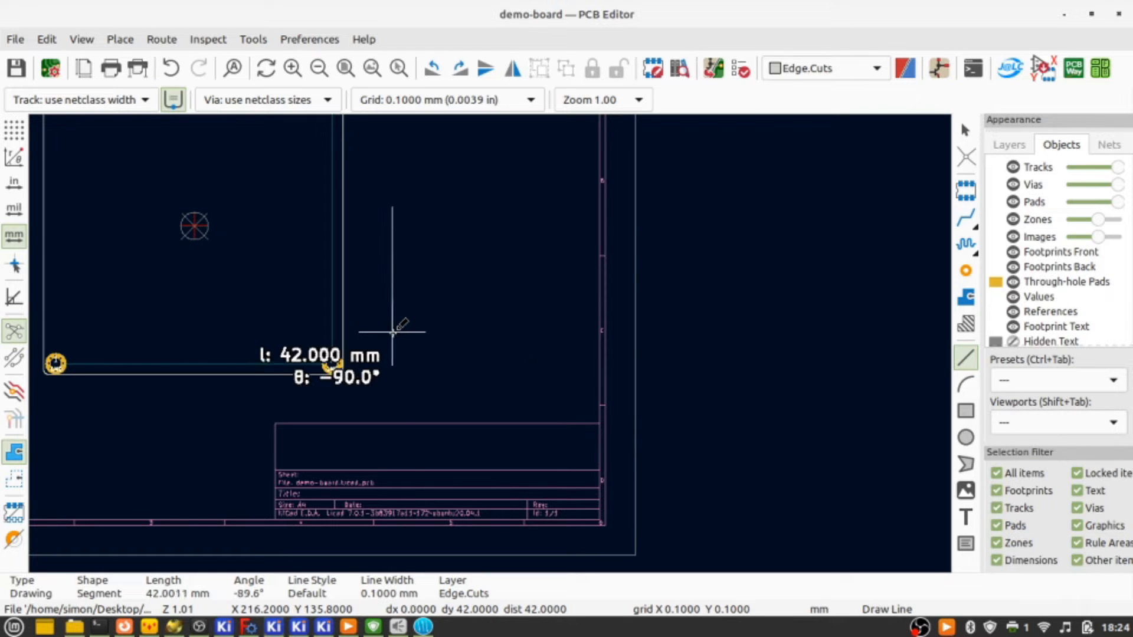
{"action": "left_click", "coordinate": [392, 331]}
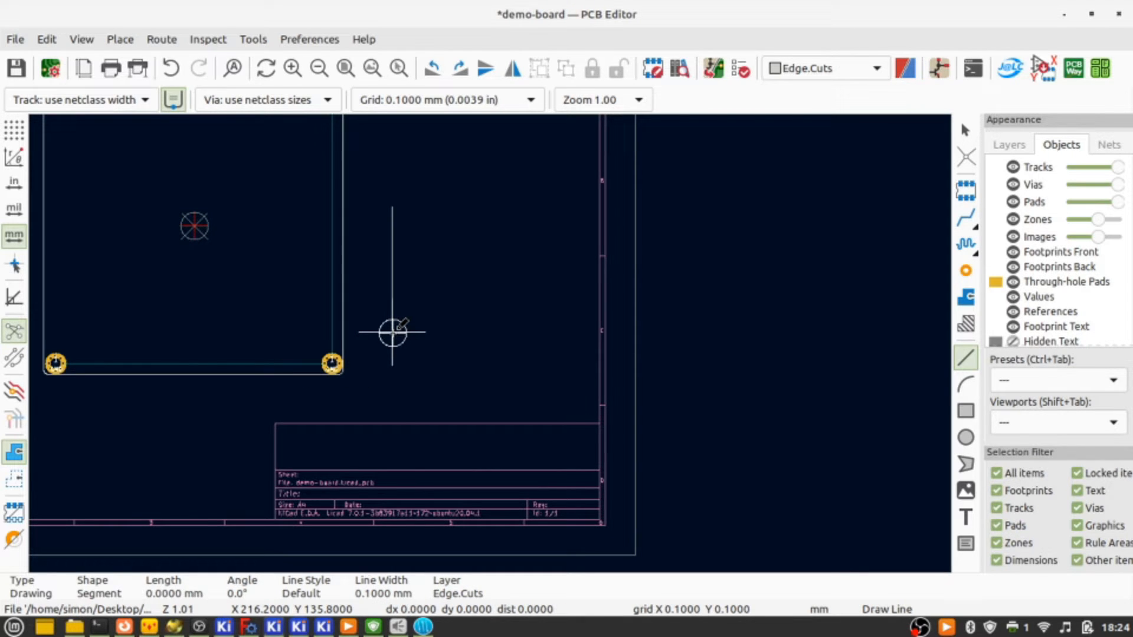
{"action": "key", "text": "Escape"}
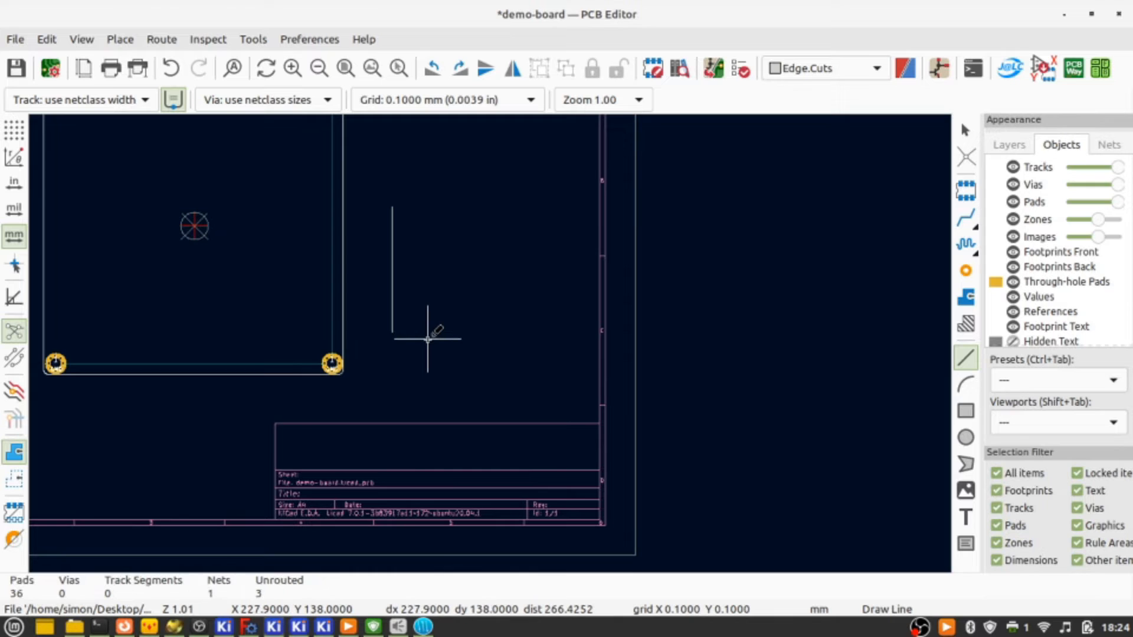
{"action": "key", "text": "Escape"}
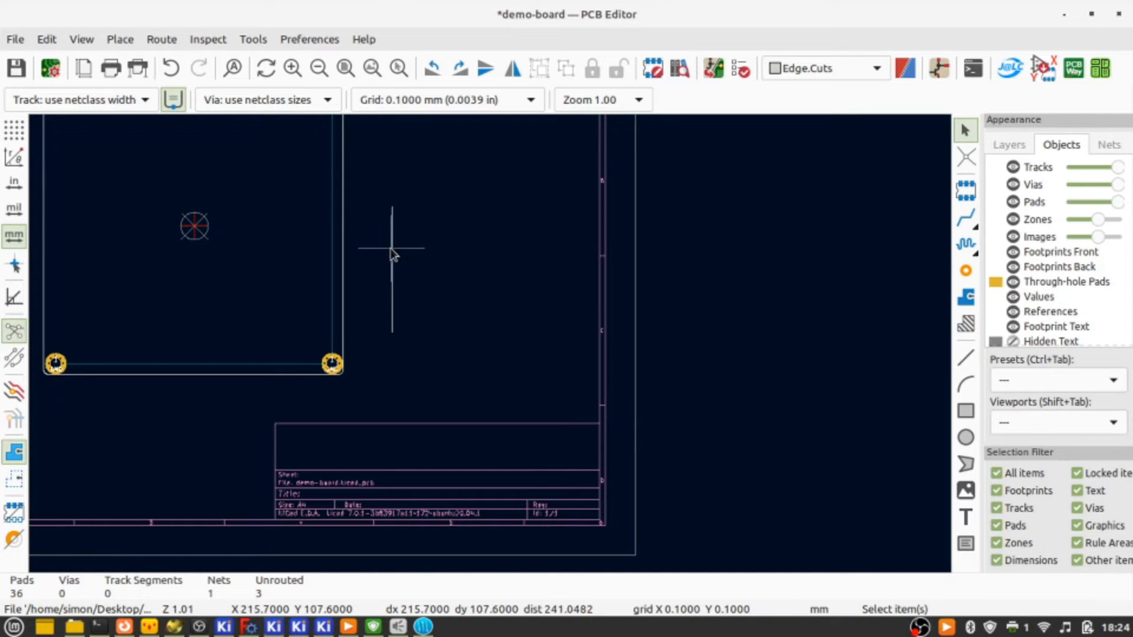
Duplicate the vertical line and place the copy about 30 mm to the right of the original.
{"action": "left_click", "coordinate": [392, 253]}
{"action": "key", "text": "ctrl+c"}
{"action": "key", "text": "ctrl+v"}
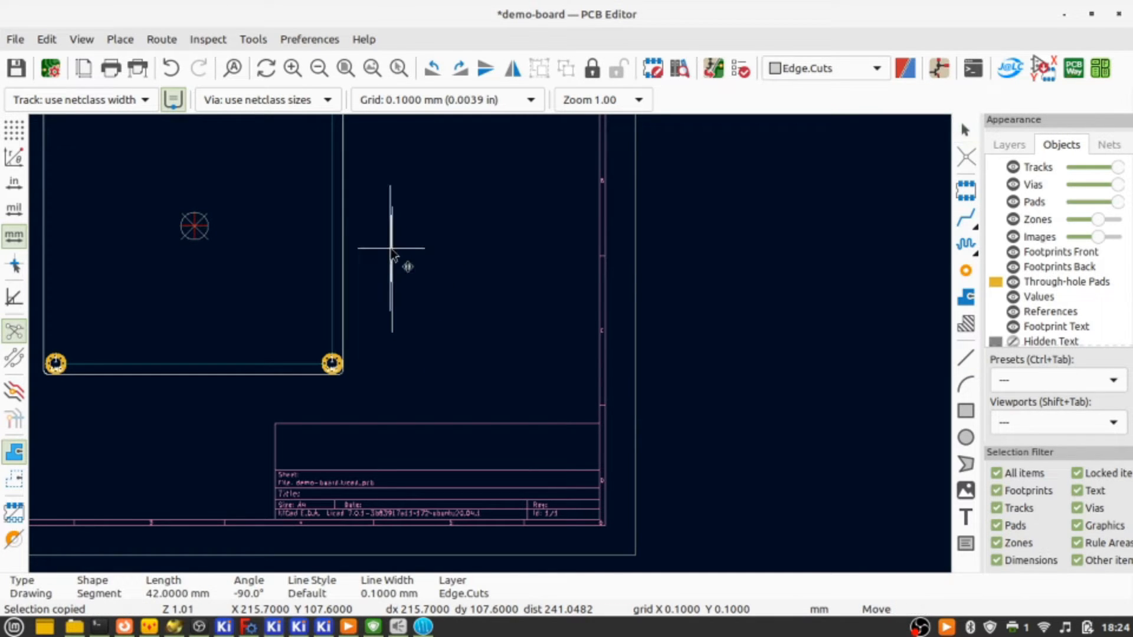
{"action": "scroll", "coordinate": [392, 254], "scroll_direction": "up", "scroll_amount": 3}
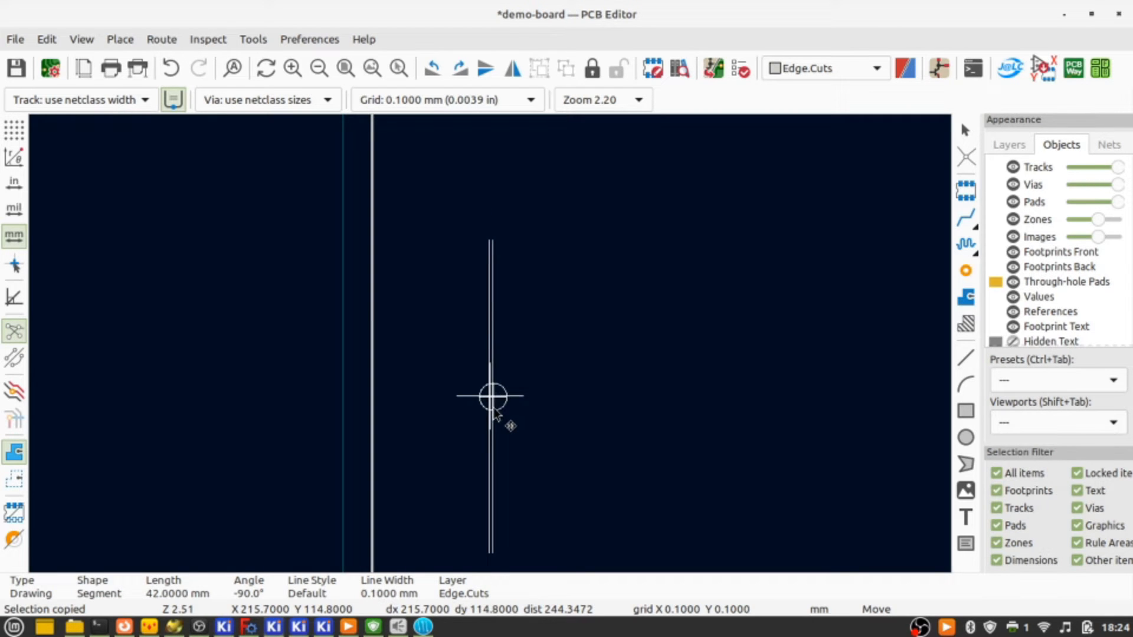
{"action": "left_click", "coordinate": [494, 412]}
{"action": "left_click_drag", "start_coordinate": [493, 409], "coordinate": [712, 365]}
{"action": "key", "text": "Escape"}
Measure the horizontal distance between the two vertical lines.
{"action": "key", "text": "ctrl+shift+m"}
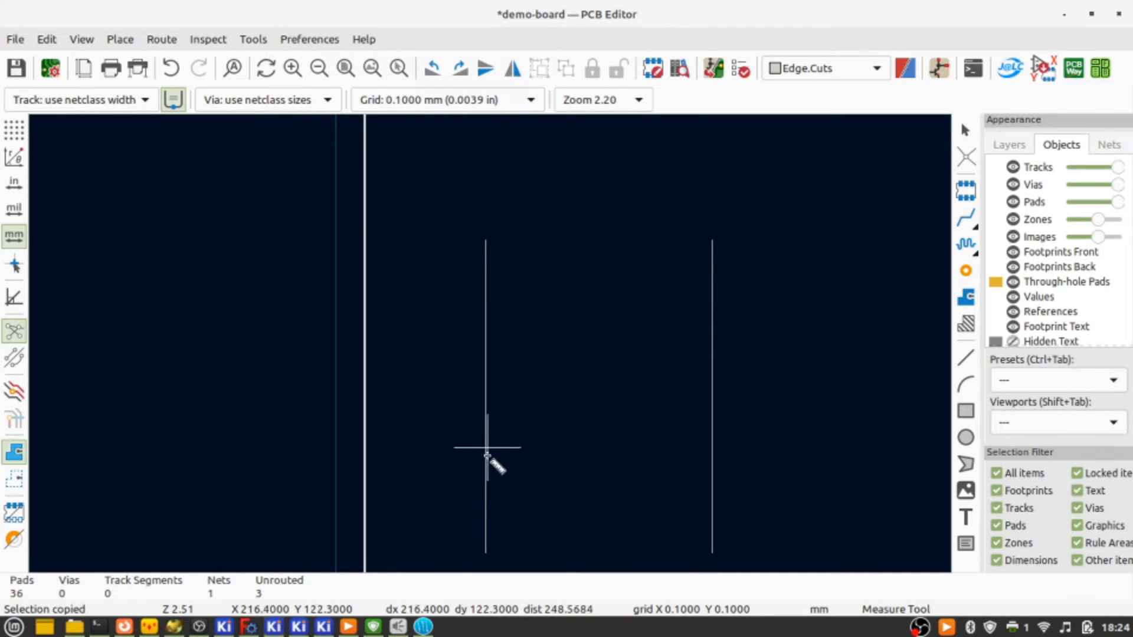
{"action": "left_click", "coordinate": [481, 404]}
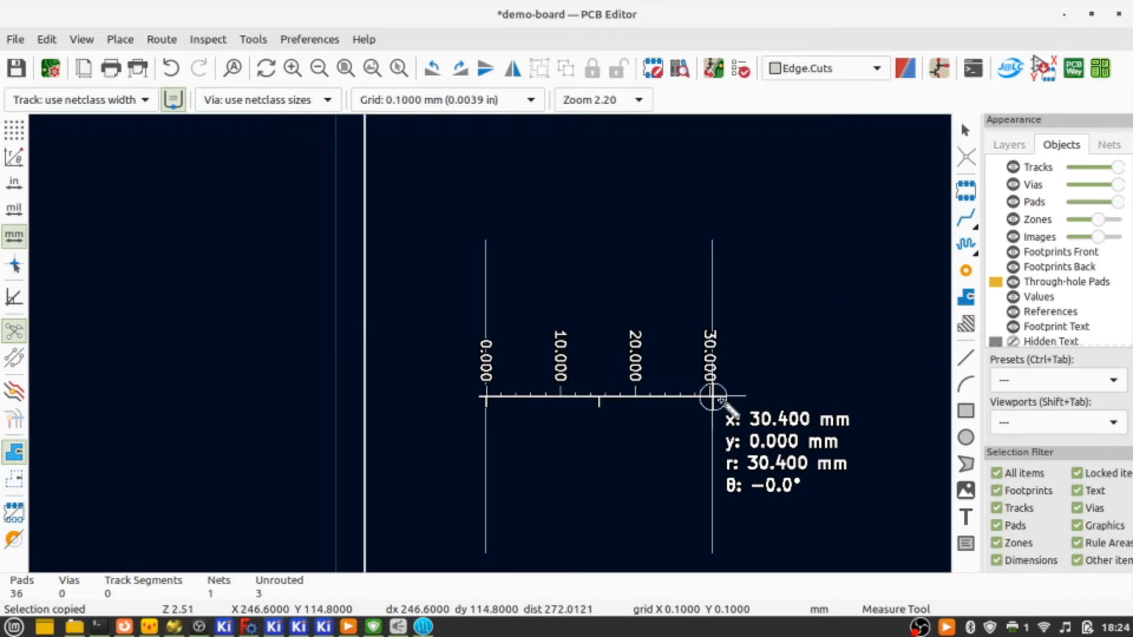
{"action": "key", "text": "Escape"}
{"action": "key", "text": "Escape"}
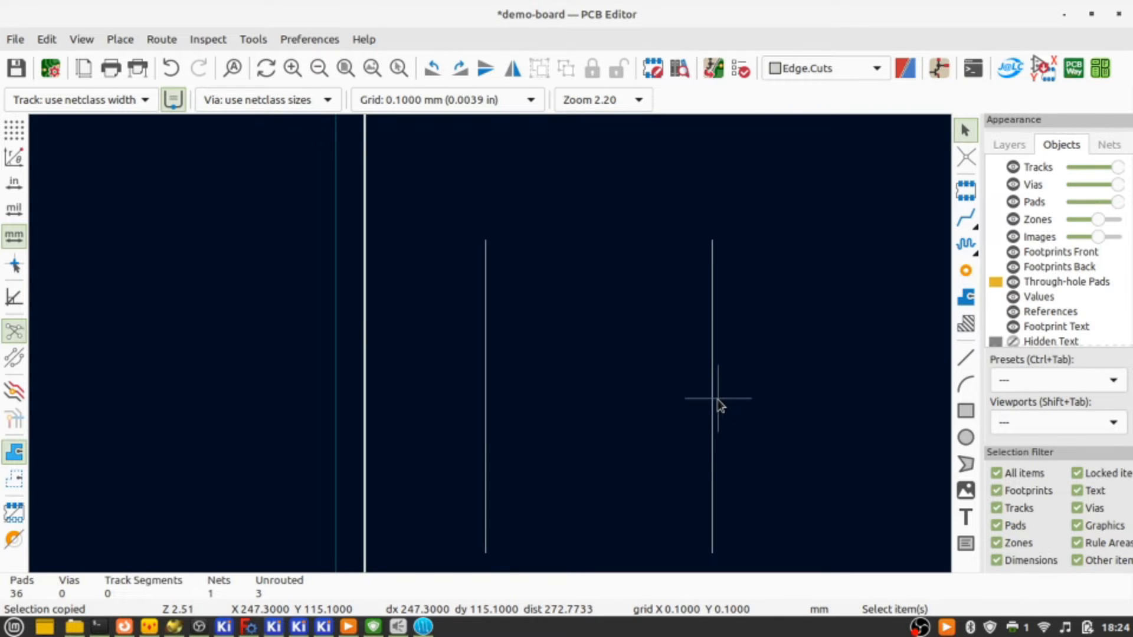
Move the copied vertical line farther right to about X 270 mm and select the 0.1000 mm grid.
{"action": "left_click", "coordinate": [714, 400]}
{"action": "key", "text": "m"}
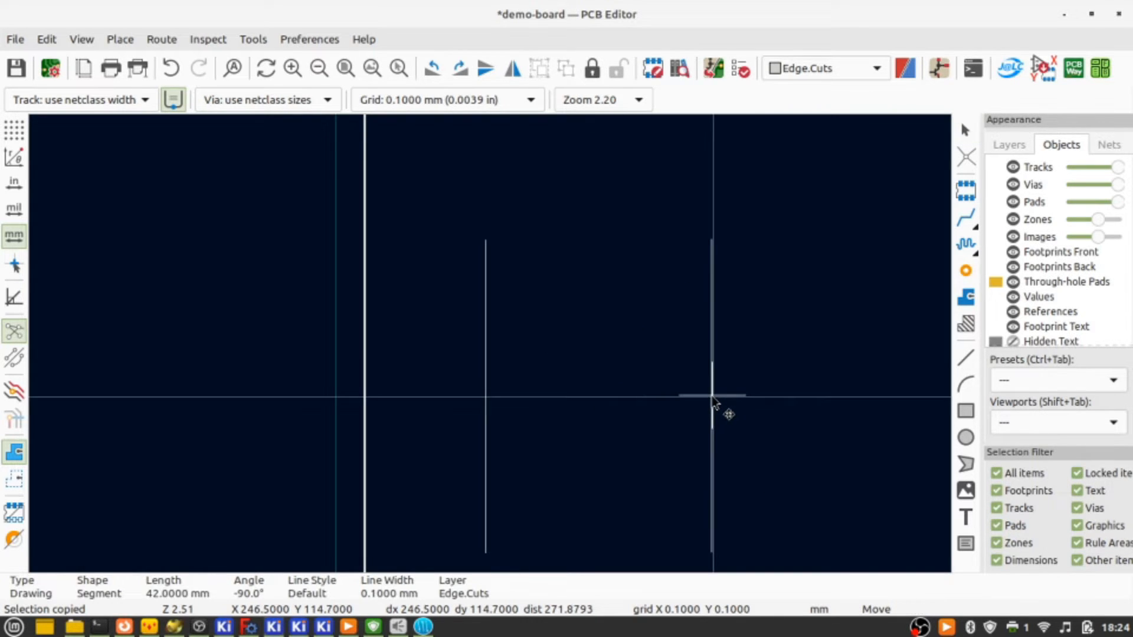
{"action": "left_click", "coordinate": [888, 394]}
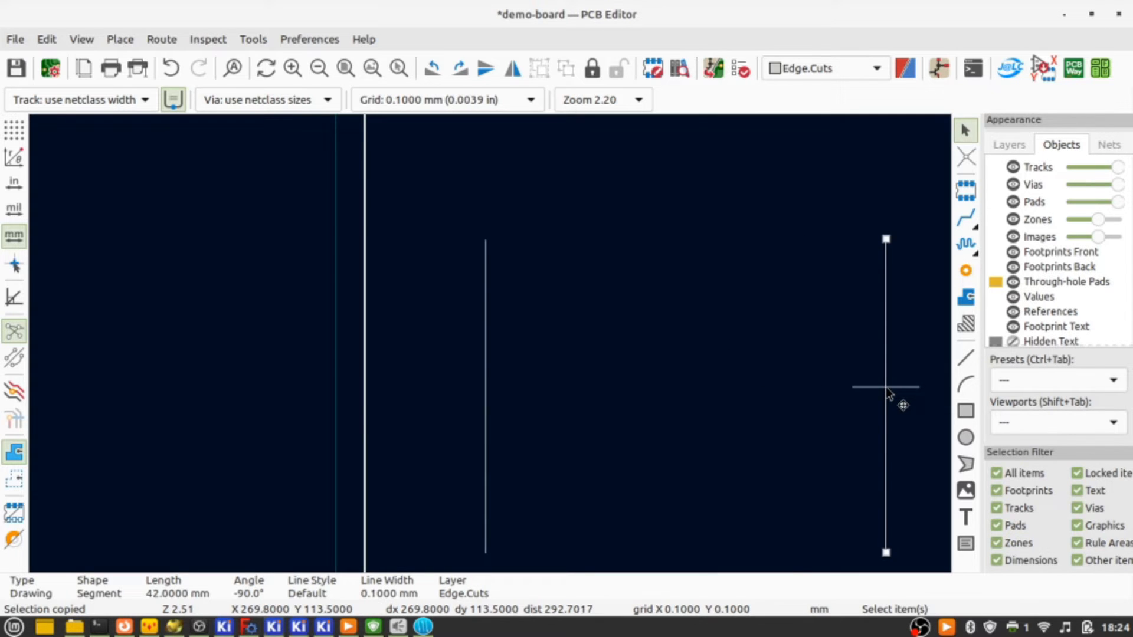
{"action": "left_click", "coordinate": [472, 103]}
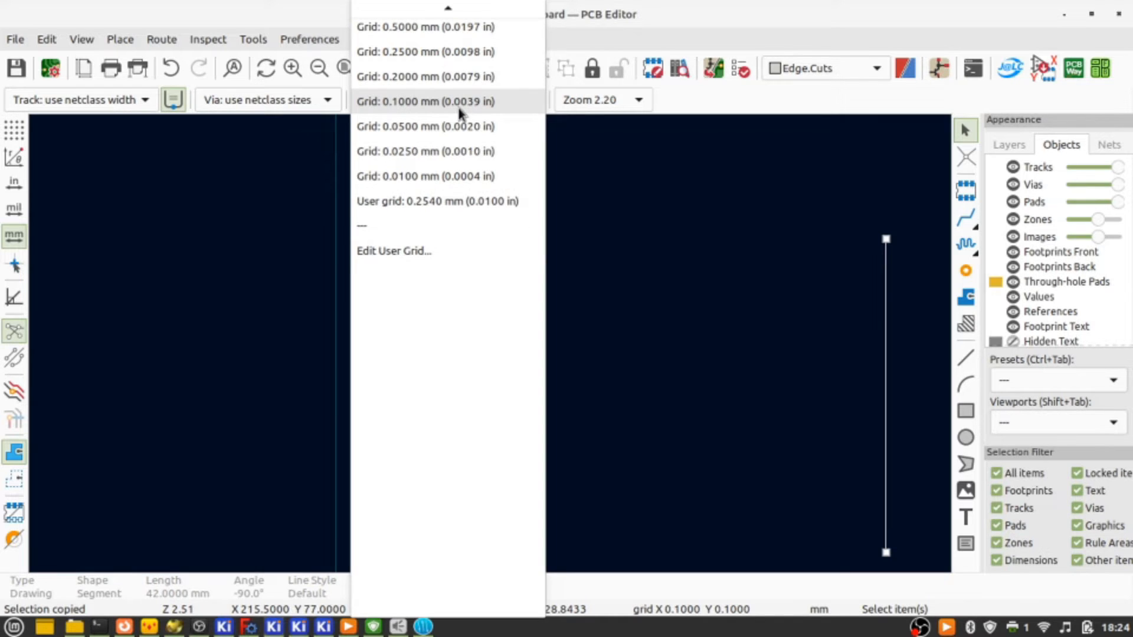
{"action": "left_click", "coordinate": [460, 112]}
{"action": "left_click", "coordinate": [121, 39]}
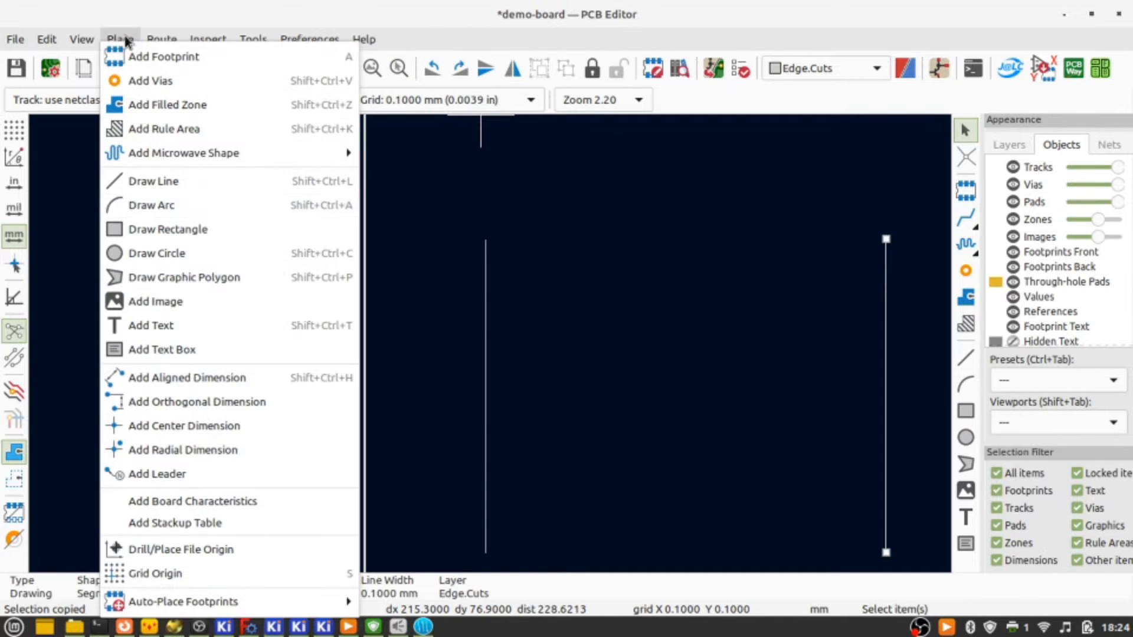
{"action": "left_click", "coordinate": [190, 206]}
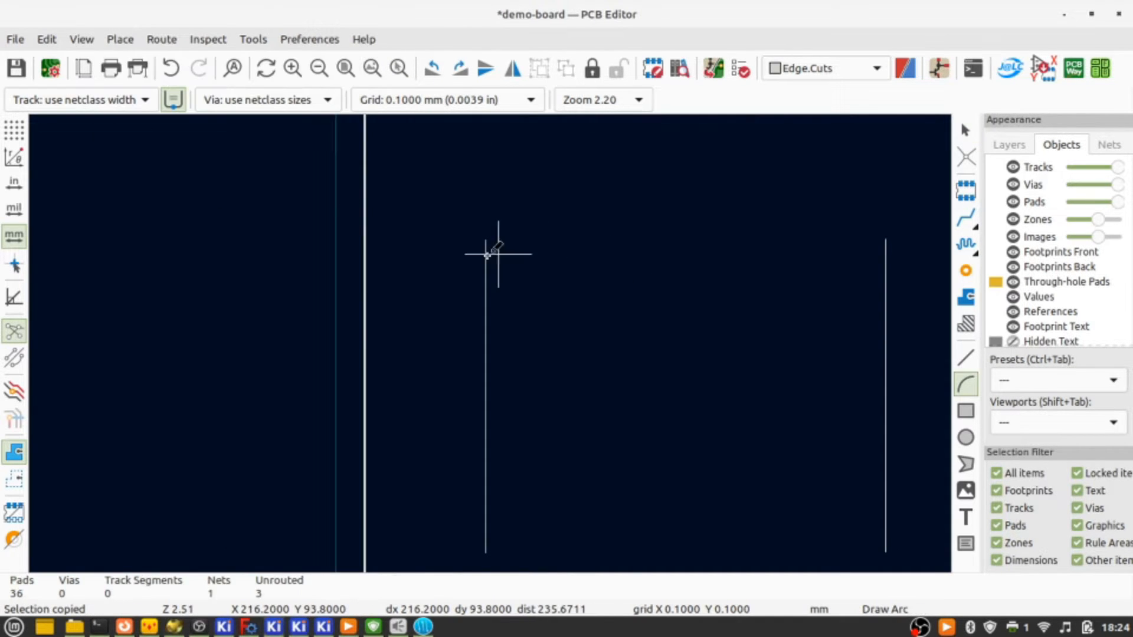
{"action": "left_click", "coordinate": [486, 239]}
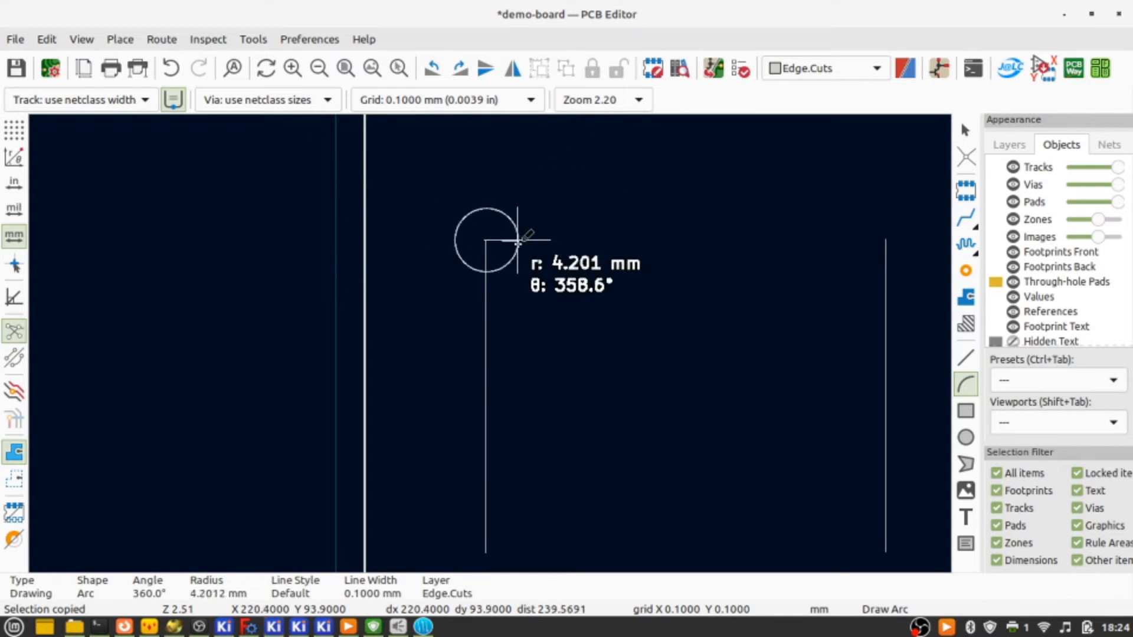
{"action": "left_click", "coordinate": [505, 267]}
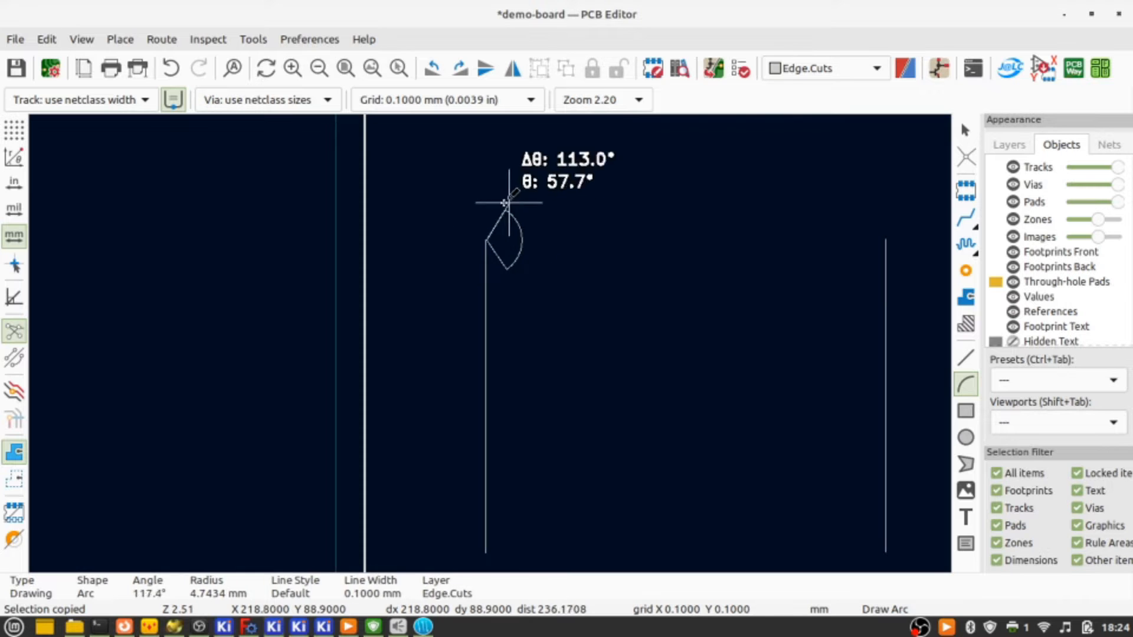
{"action": "key", "text": "Escape"}
{"action": "left_click", "coordinate": [485, 239]}
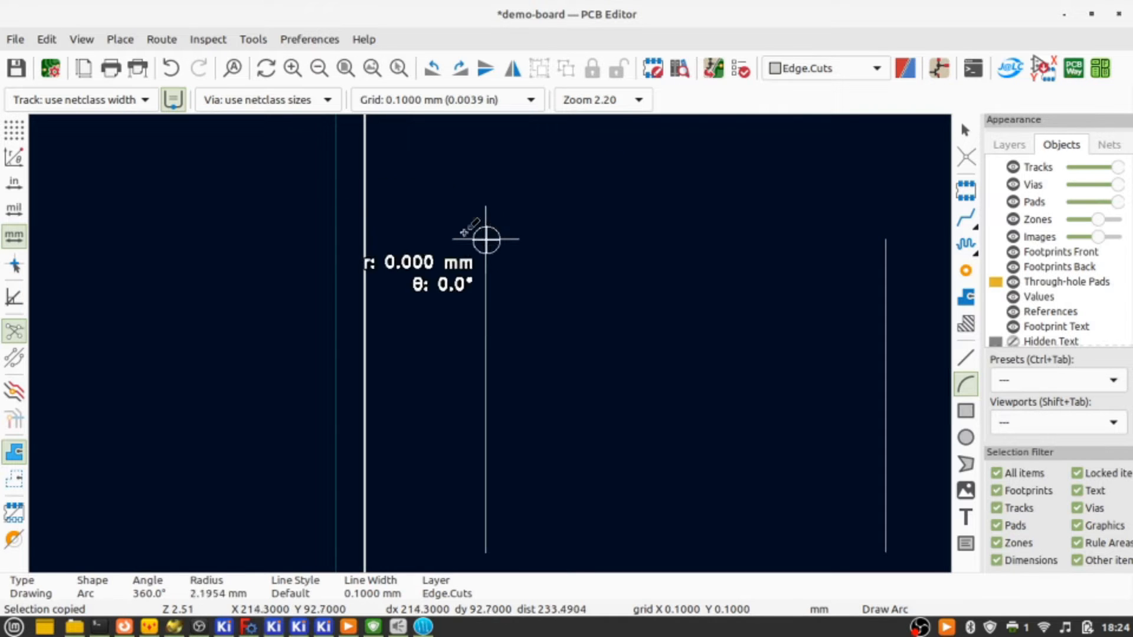
{"action": "left_click", "coordinate": [436, 239]}
{"action": "key", "text": "Escape"}
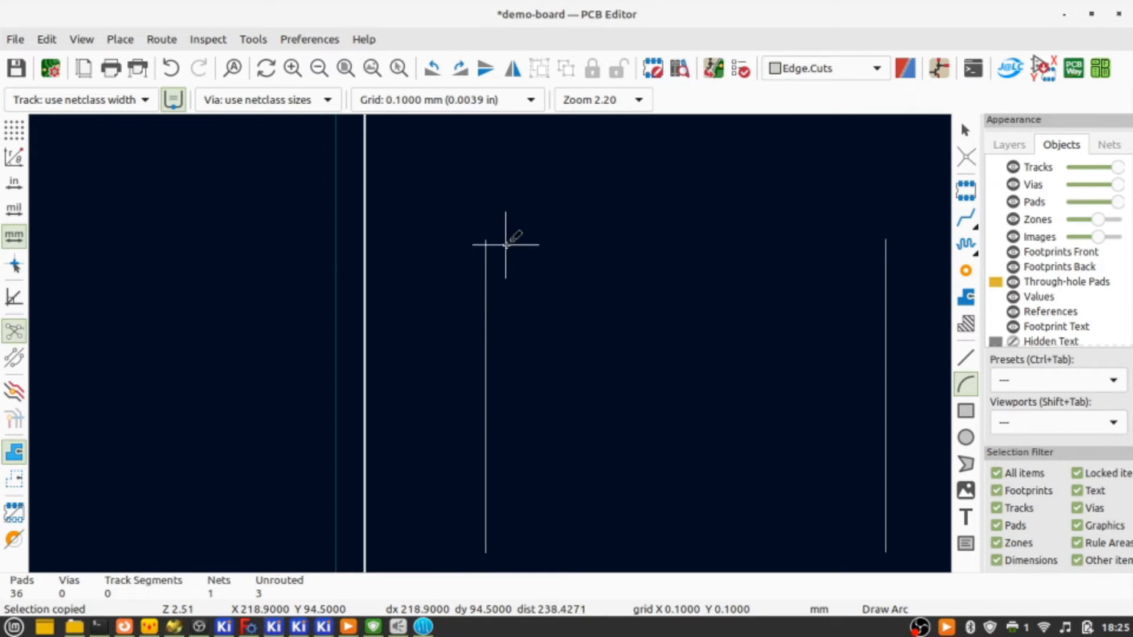
Draw a rounded corner arc of about 3.9 mm radius starting at the upper end of the left vertical line.
{"action": "left_click", "coordinate": [515, 241]}
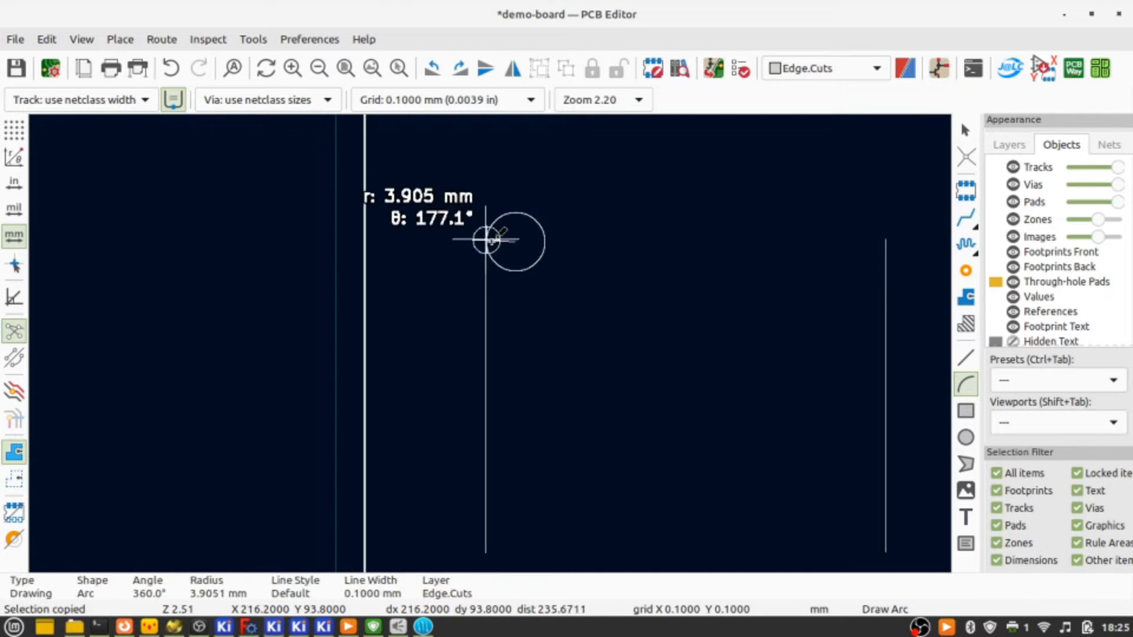
{"action": "left_click", "coordinate": [486, 239]}
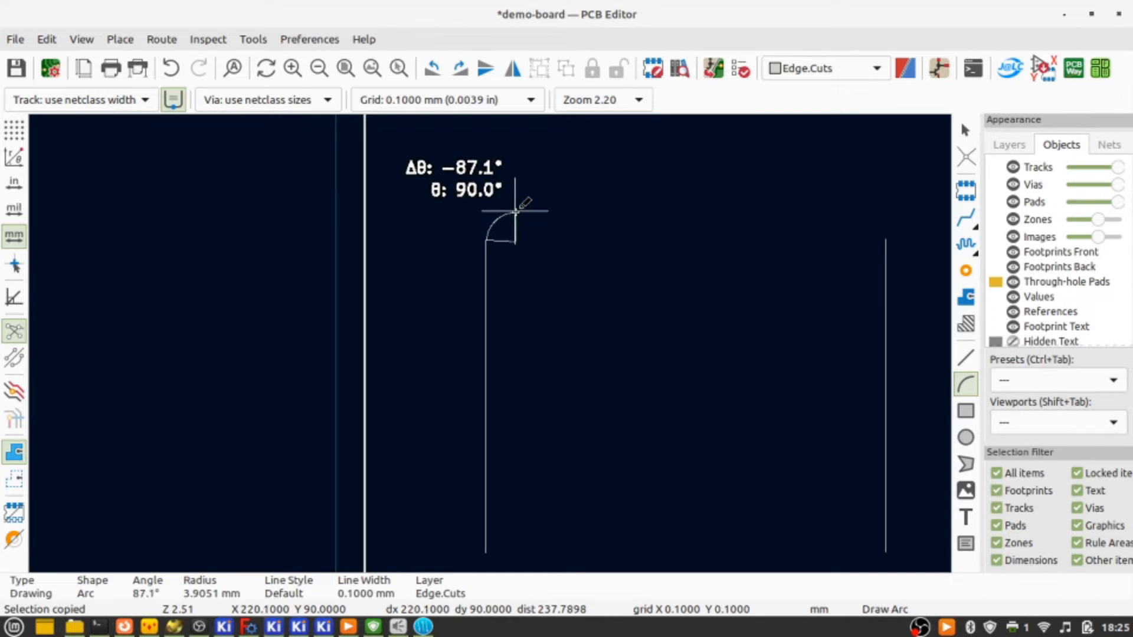
{"action": "double_click", "coordinate": [515, 211]}
{"action": "key", "text": "Escape"}
{"action": "key", "text": "Escape"}
{"action": "key", "text": "Escape"}
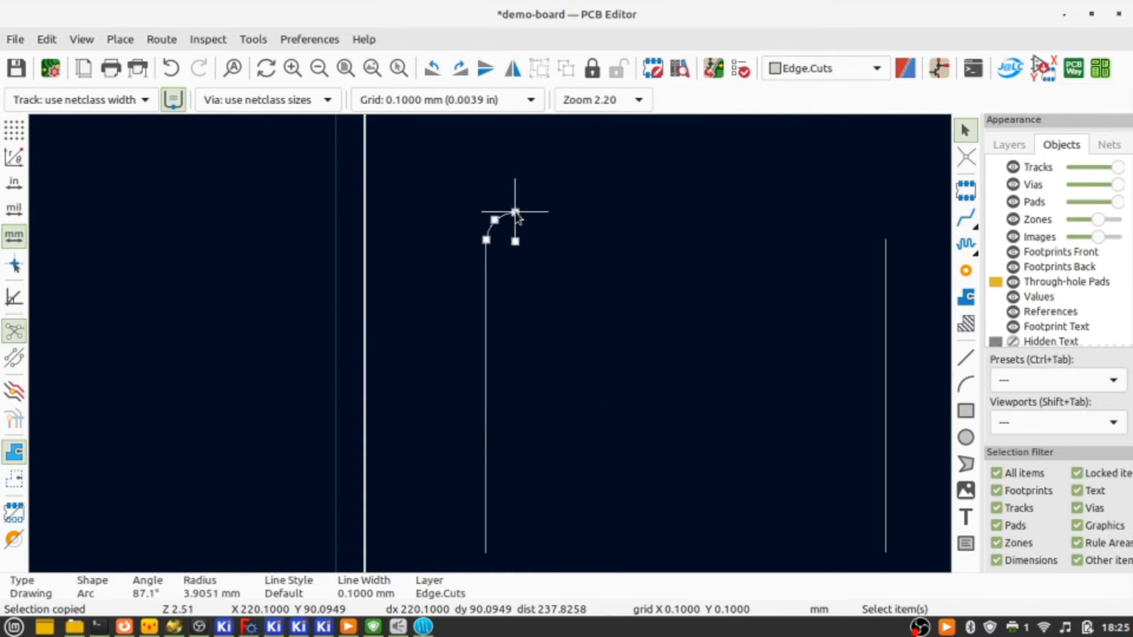
Draw a horizontal top edge about 32.7 mm long, extending right from the free end of the corner arc.
{"action": "left_click", "coordinate": [118, 39]}
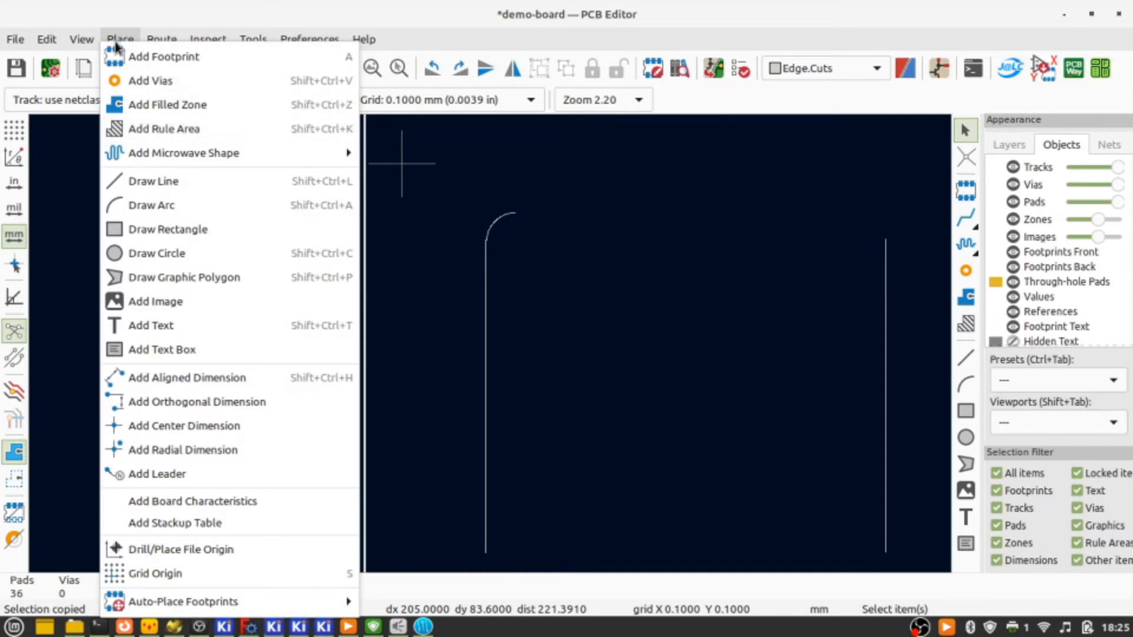
{"action": "left_click", "coordinate": [149, 182]}
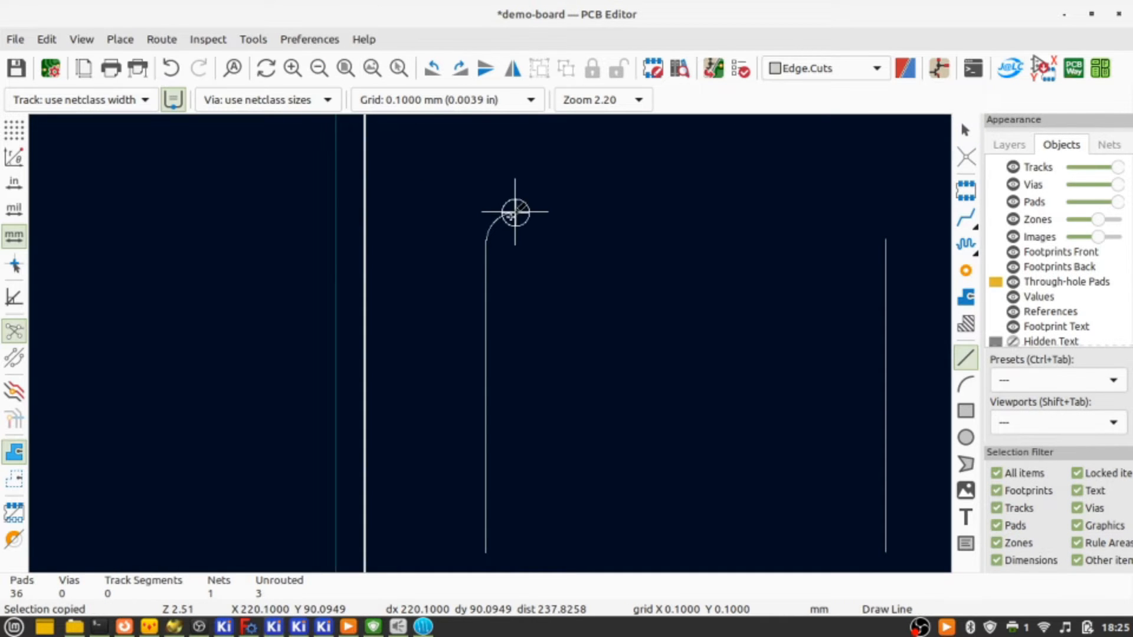
{"action": "left_click", "coordinate": [515, 211]}
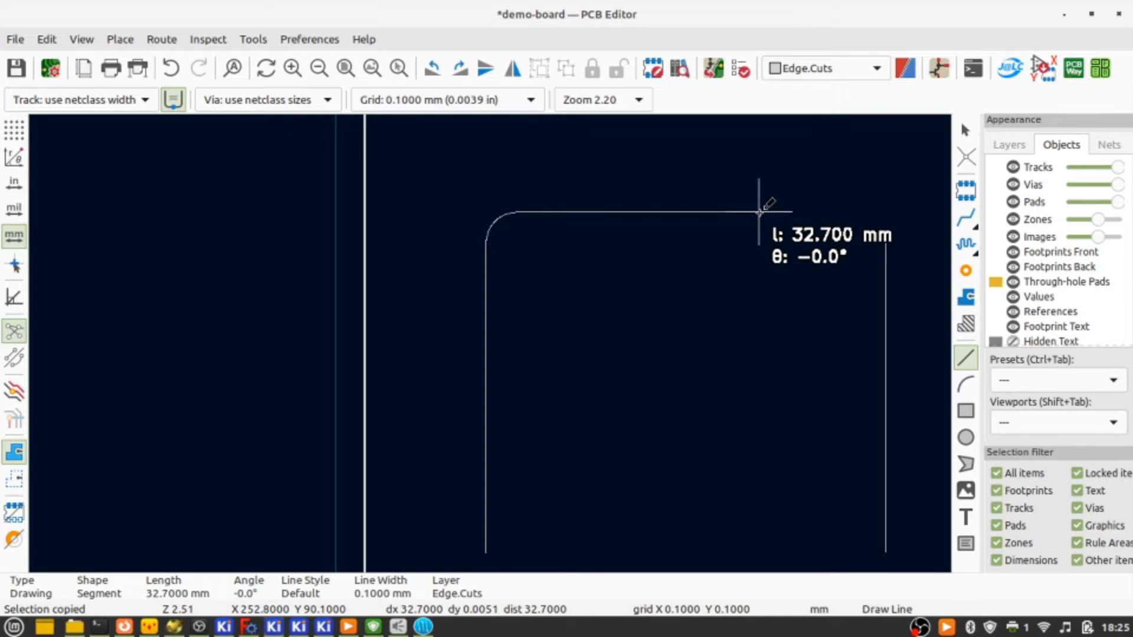
{"action": "left_click", "coordinate": [759, 213]}
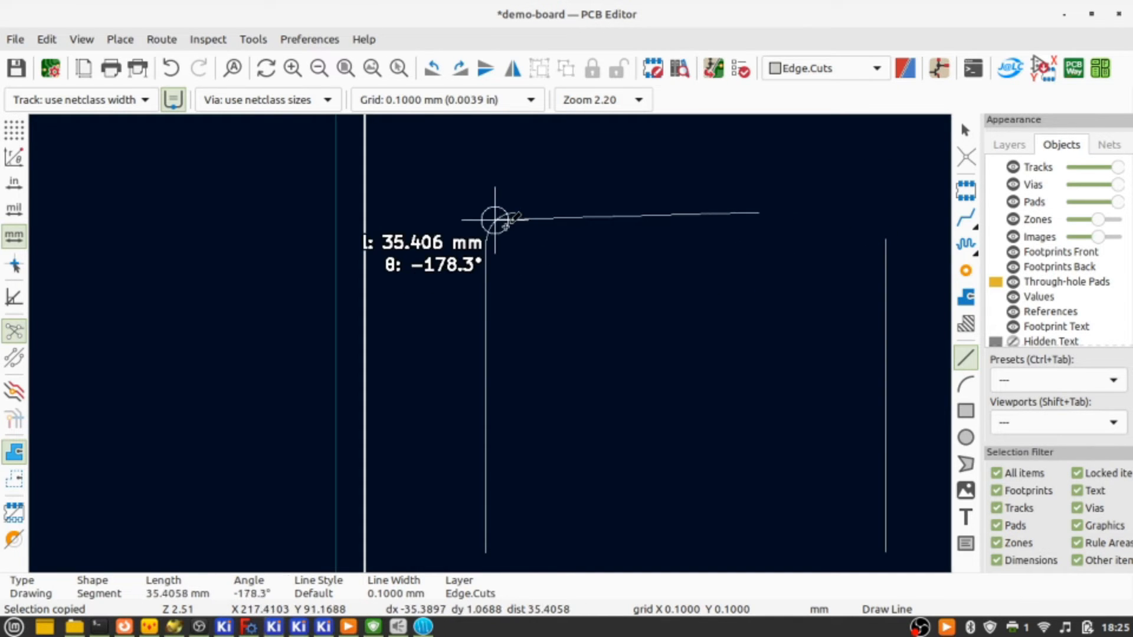
{"action": "left_click", "coordinate": [516, 212]}
{"action": "key", "text": "Escape"}
{"action": "key", "text": "Escape"}
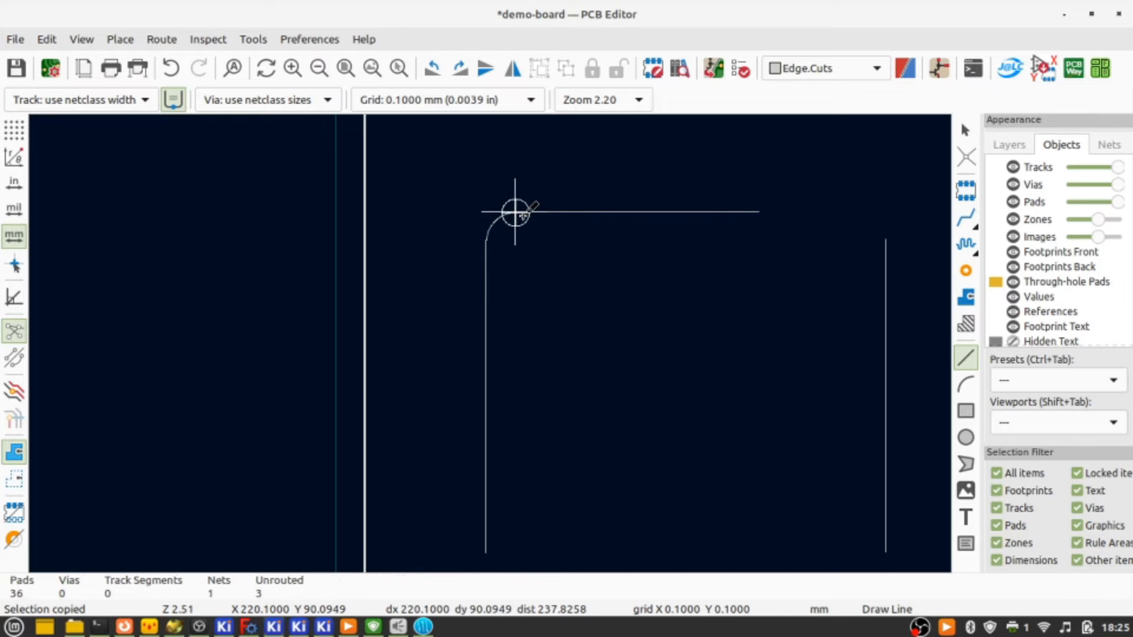
Draw a 90° corner arc of about 3.8 mm radius curving down from the right end of the top edge.
{"action": "left_click", "coordinate": [120, 39]}
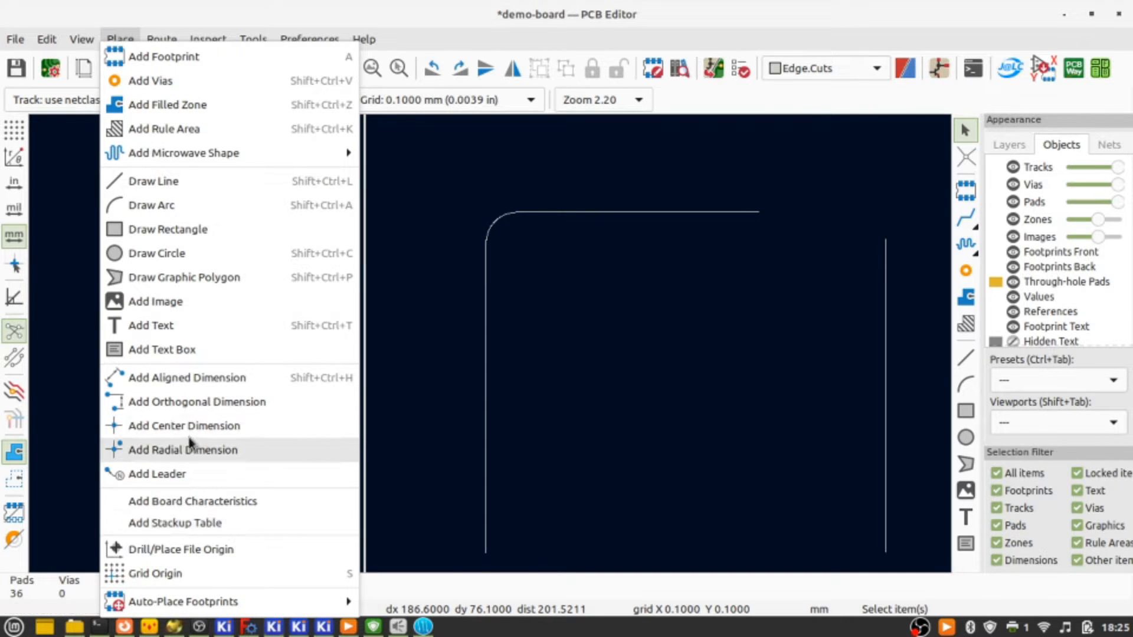
{"action": "left_click", "coordinate": [152, 204]}
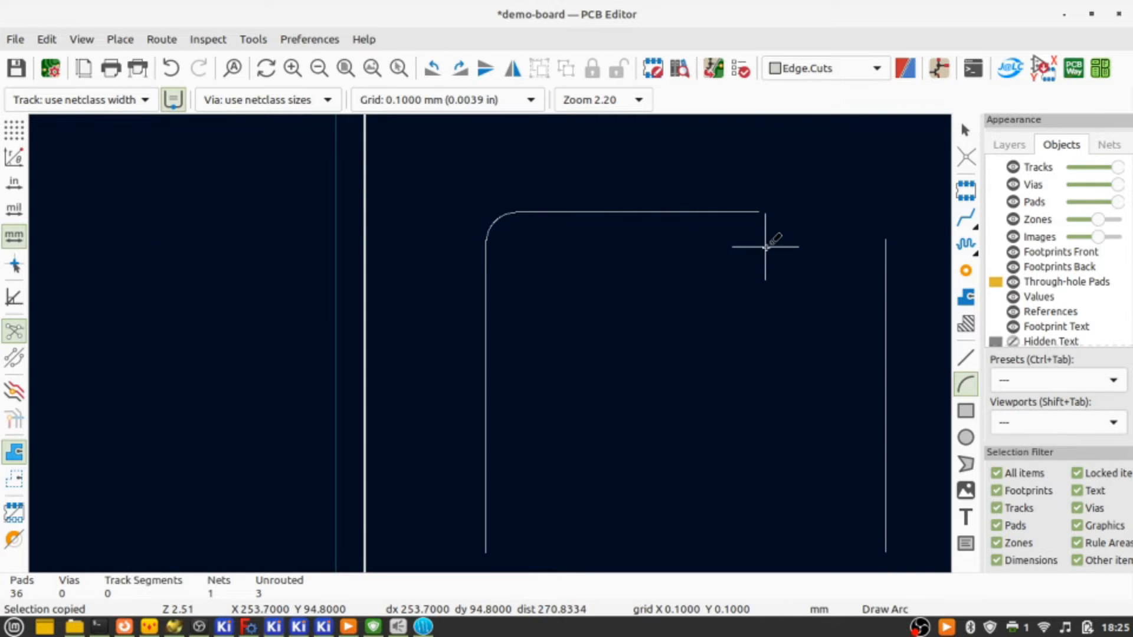
{"action": "left_click", "coordinate": [759, 241]}
{"action": "left_click", "coordinate": [759, 212]}
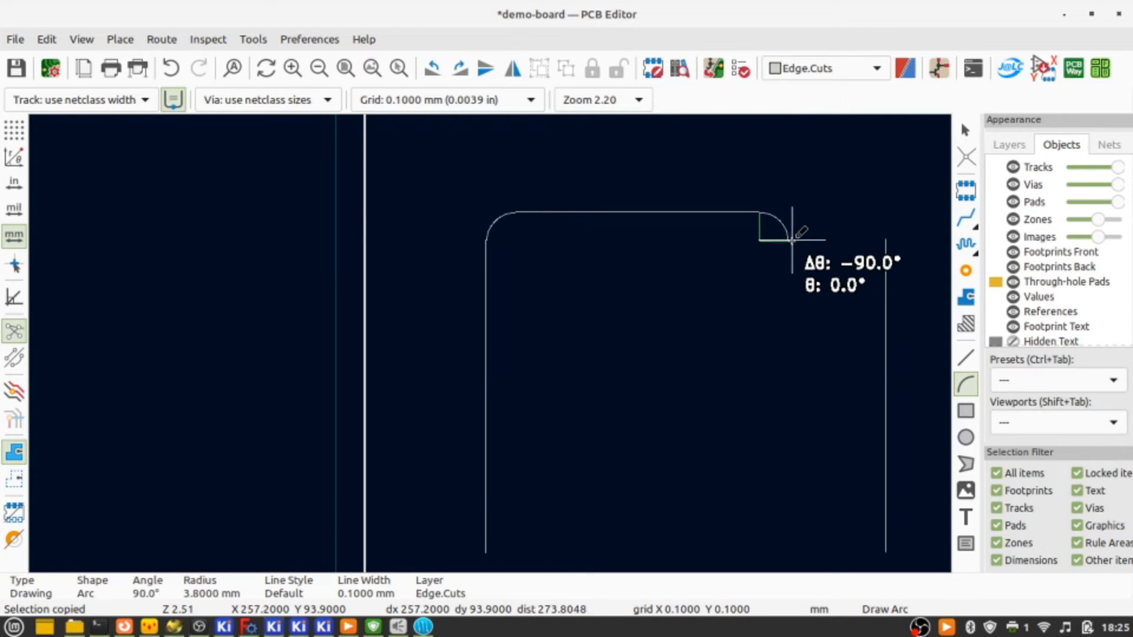
{"action": "left_click", "coordinate": [789, 240]}
{"action": "key", "text": "Escape"}
{"action": "key", "text": "Escape"}
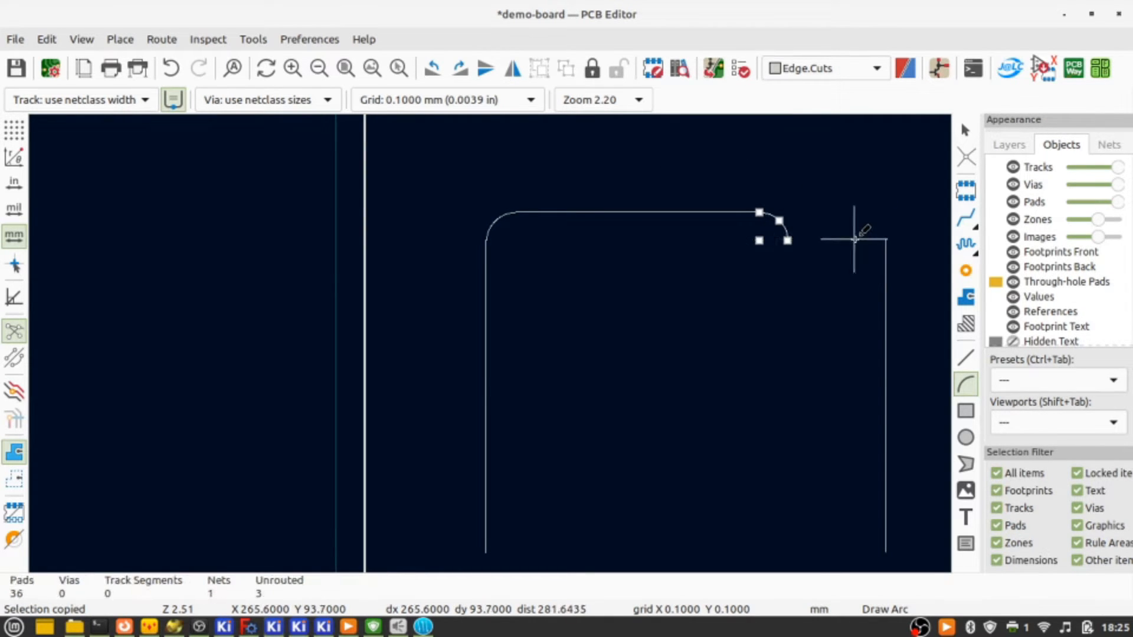
Move the right vertical line so its upper end meets the free end of the right corner arc.
{"action": "left_click", "coordinate": [885, 289]}
{"action": "left_click_drag", "start_coordinate": [885, 289], "coordinate": [792, 244]}
{"action": "left_click", "coordinate": [855, 248]}
{"action": "scroll", "coordinate": [854, 248], "scroll_direction": "down", "scroll_amount": 1}
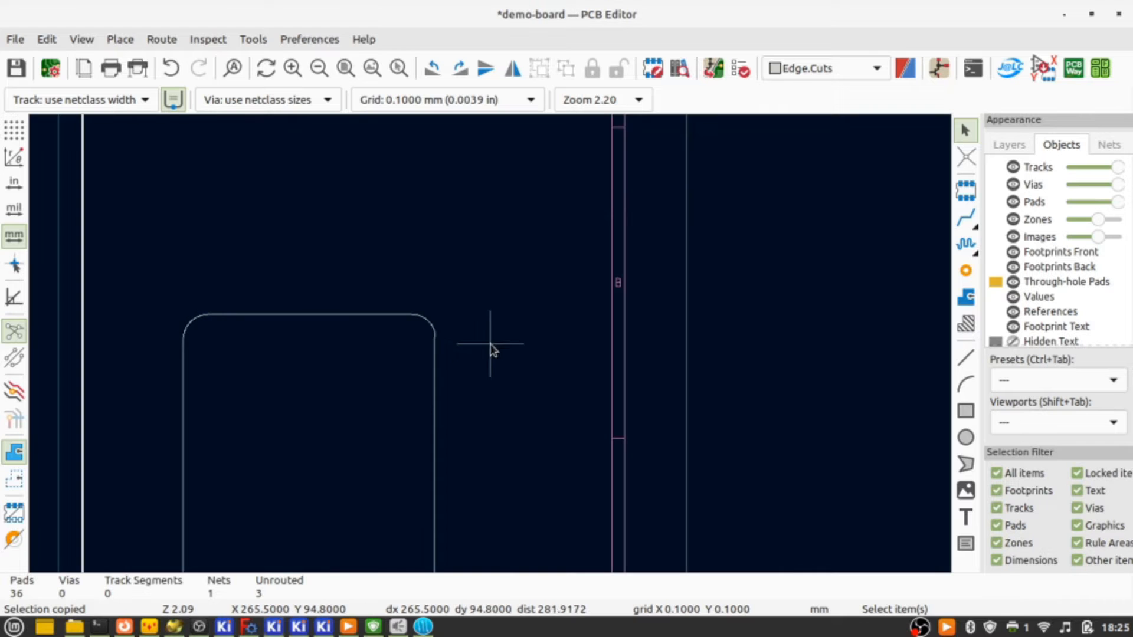
Raise the lower endpoint of the right vertical line to about level with the left line's, making it about 42.1 mm long.
{"action": "scroll", "coordinate": [379, 395], "scroll_direction": "up", "scroll_amount": 5}
{"action": "scroll", "coordinate": [493, 342], "scroll_direction": "down", "scroll_amount": 8}
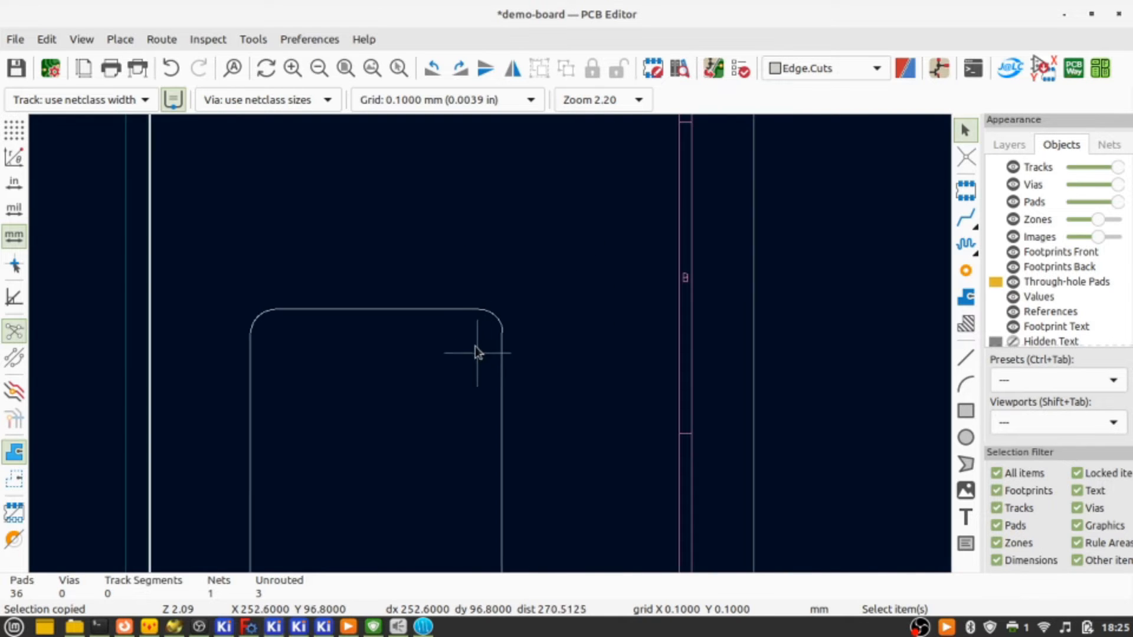
{"action": "scroll", "coordinate": [494, 349], "scroll_direction": "up", "scroll_amount": 4}
{"action": "left_click", "coordinate": [556, 453]}
{"action": "left_click_drag", "start_coordinate": [556, 453], "coordinate": [558, 429]}
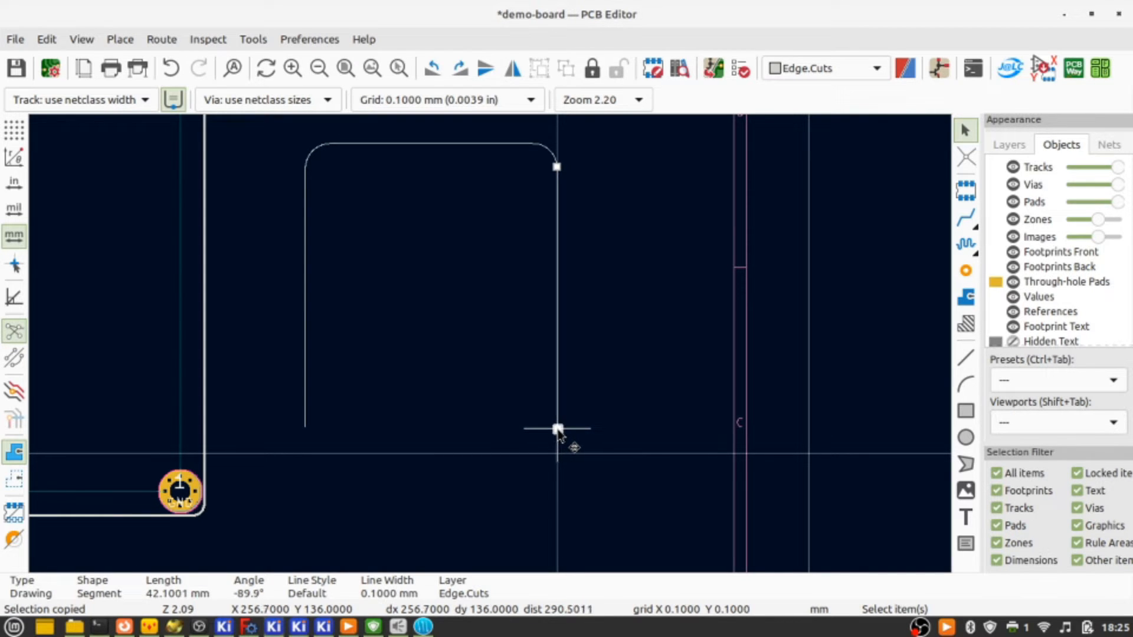
Measure the horizontal distance between the two vertical sides of the drawn outline.
{"action": "left_click", "coordinate": [590, 389]}
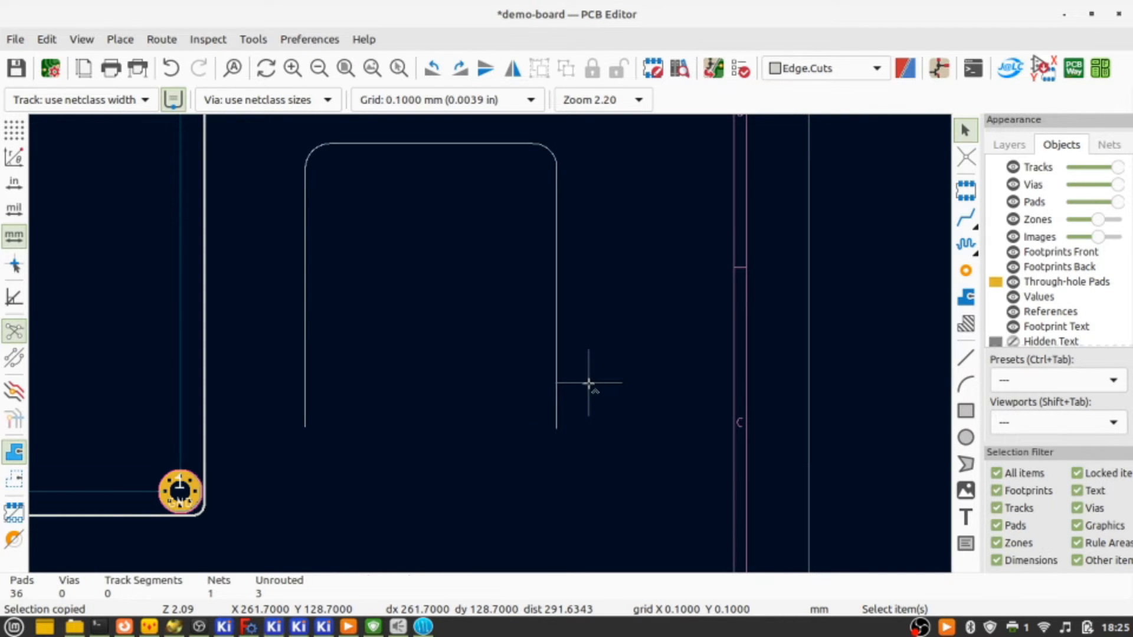
{"action": "key", "text": "ctrl+shift+m"}
{"action": "left_click", "coordinate": [559, 372]}
{"action": "key", "text": "Escape"}
{"action": "left_click", "coordinate": [558, 298]}
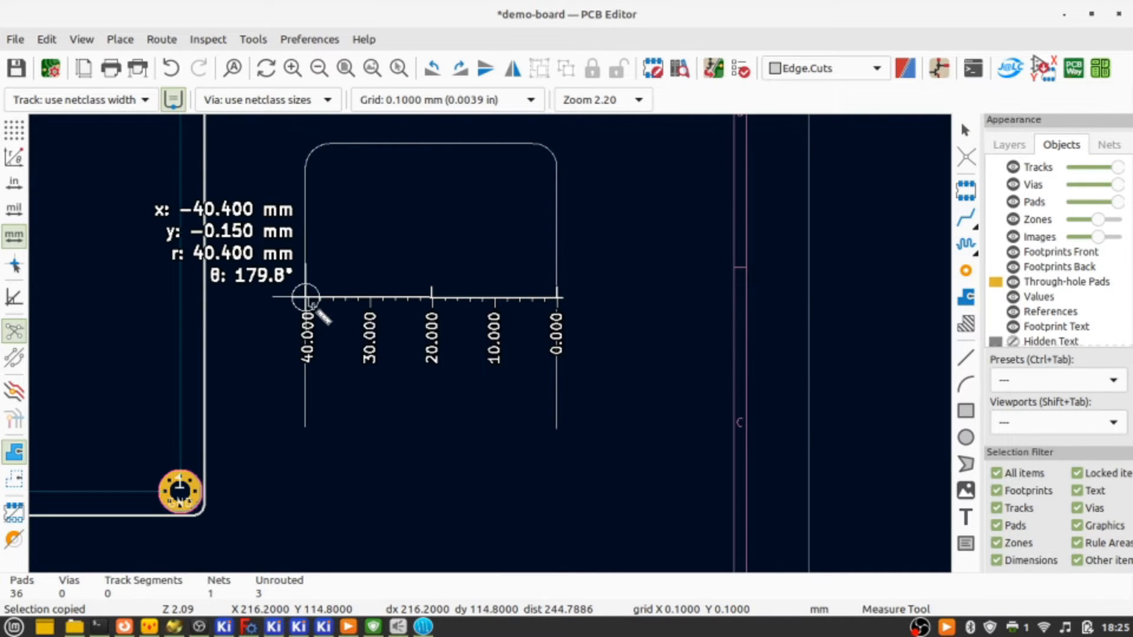
{"action": "left_click", "coordinate": [306, 298]}
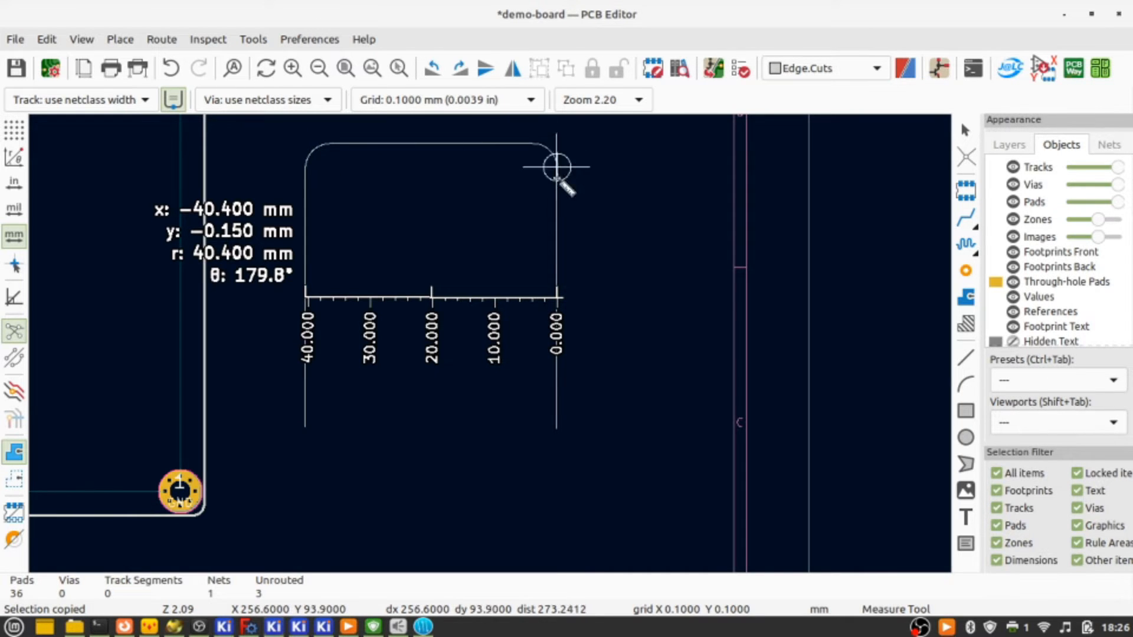
{"action": "key", "text": "Escape"}
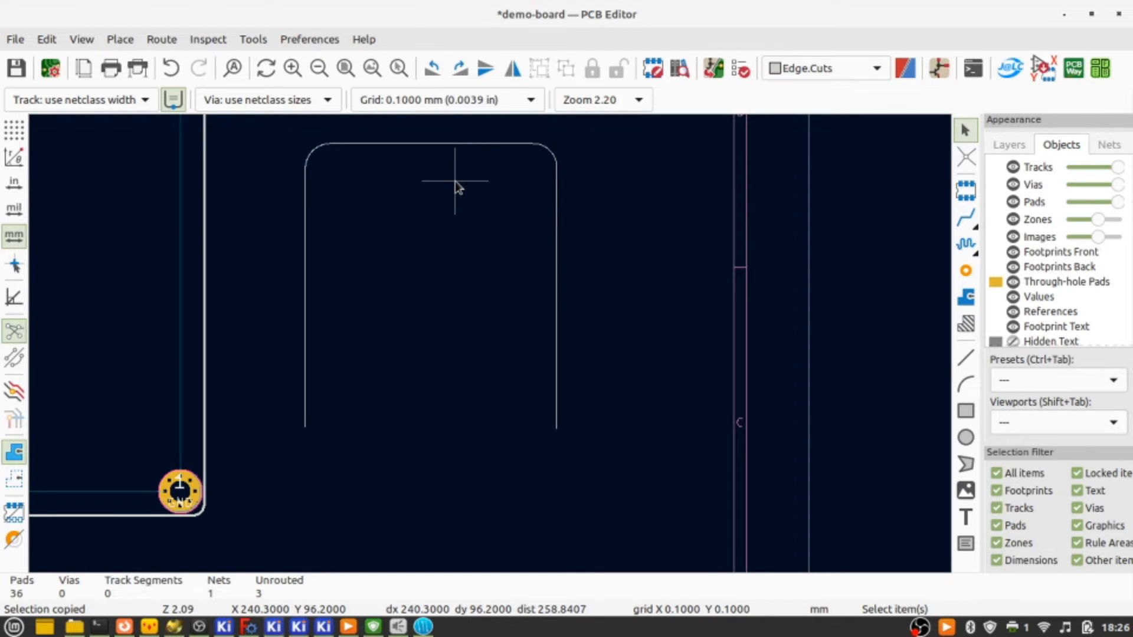
Delete the entire hand-drawn outline of lines and corner arcs beside the existing board.
{"action": "left_click_drag", "start_coordinate": [260, 132], "coordinate": [608, 474]}
{"action": "key", "text": "Delete"}
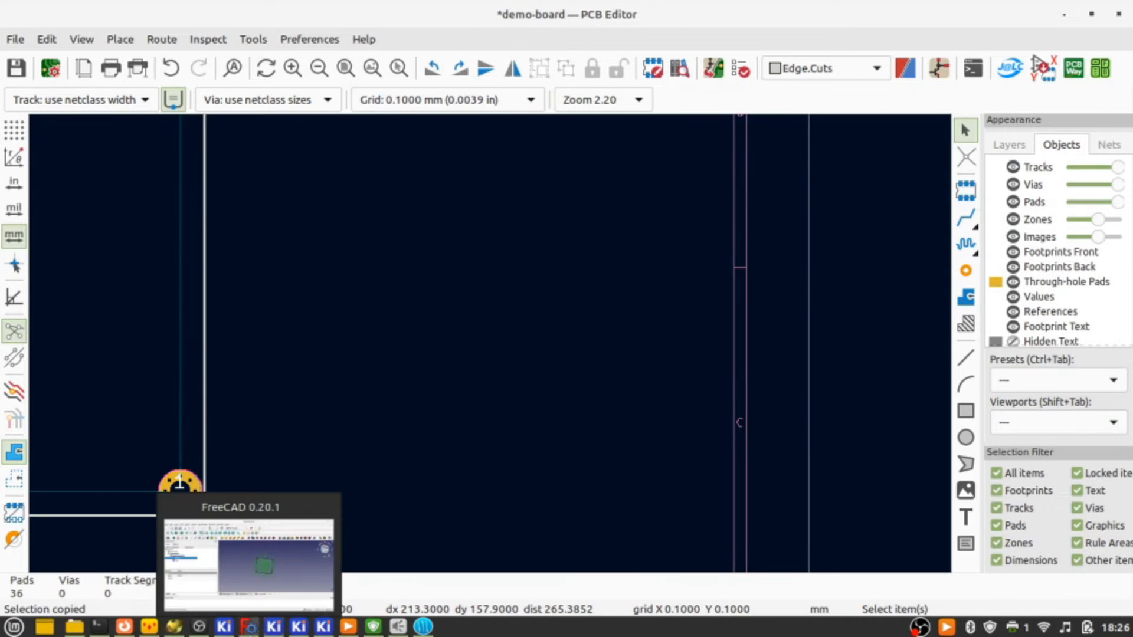
Switch to FreeCAD and open the sketch under the Pad in the Unnamed document.
{"action": "left_click", "coordinate": [249, 627]}
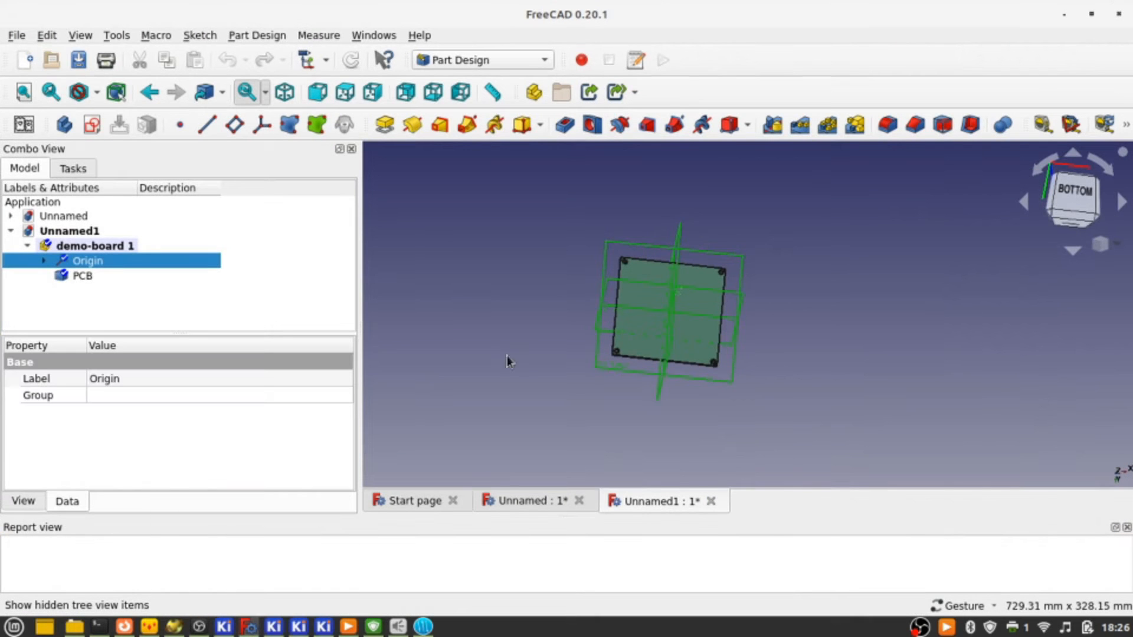
{"action": "left_click", "coordinate": [517, 372]}
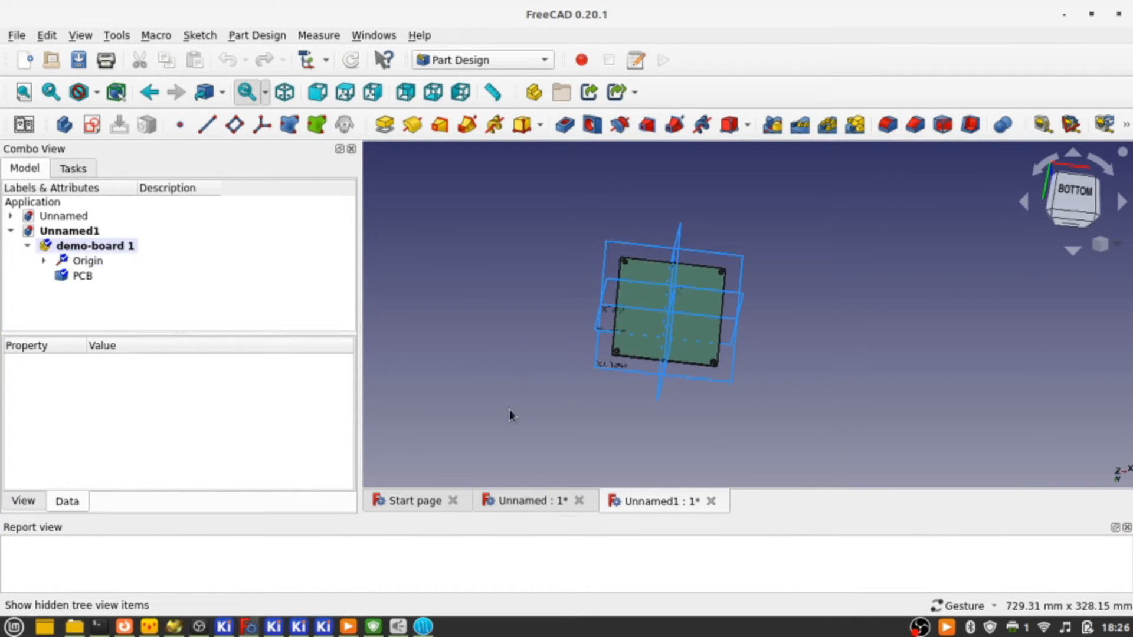
{"action": "left_click", "coordinate": [10, 216]}
{"action": "left_click", "coordinate": [48, 217]}
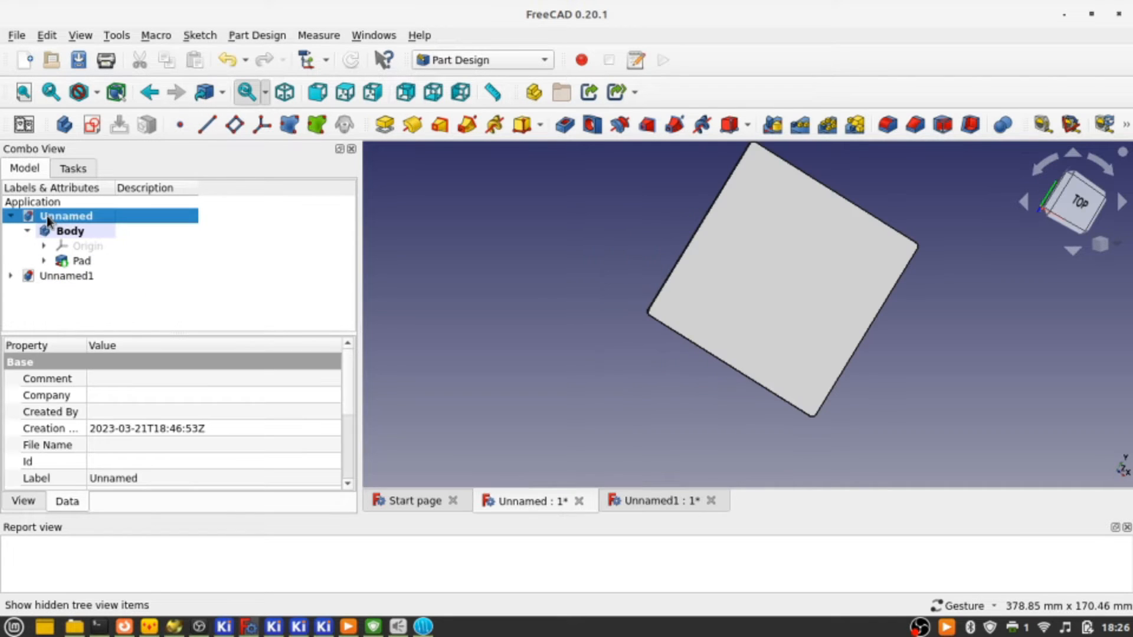
{"action": "left_click", "coordinate": [44, 261]}
{"action": "double_click", "coordinate": [79, 275]}
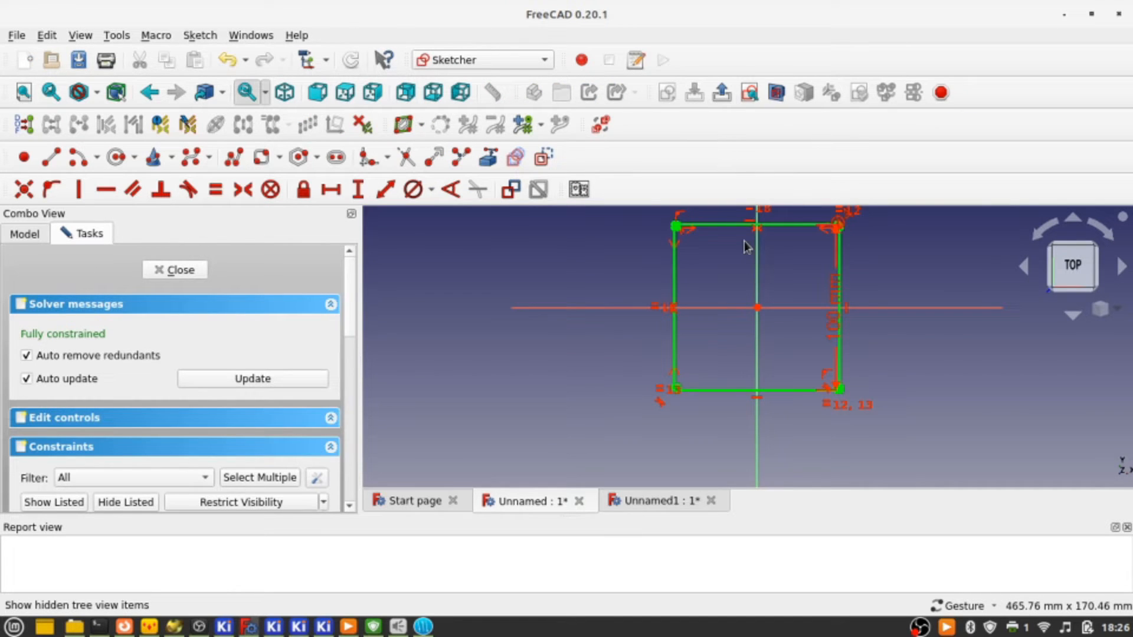
Examine the sketch's top edge and rounded corner up close, then close the sketch.
{"action": "scroll", "coordinate": [744, 242], "scroll_direction": "up", "scroll_amount": 3}
{"action": "scroll", "coordinate": [709, 307], "scroll_direction": "down", "scroll_amount": 3}
{"action": "scroll", "coordinate": [715, 298], "scroll_direction": "up", "scroll_amount": 3}
{"action": "scroll", "coordinate": [719, 236], "scroll_direction": "up", "scroll_amount": 4}
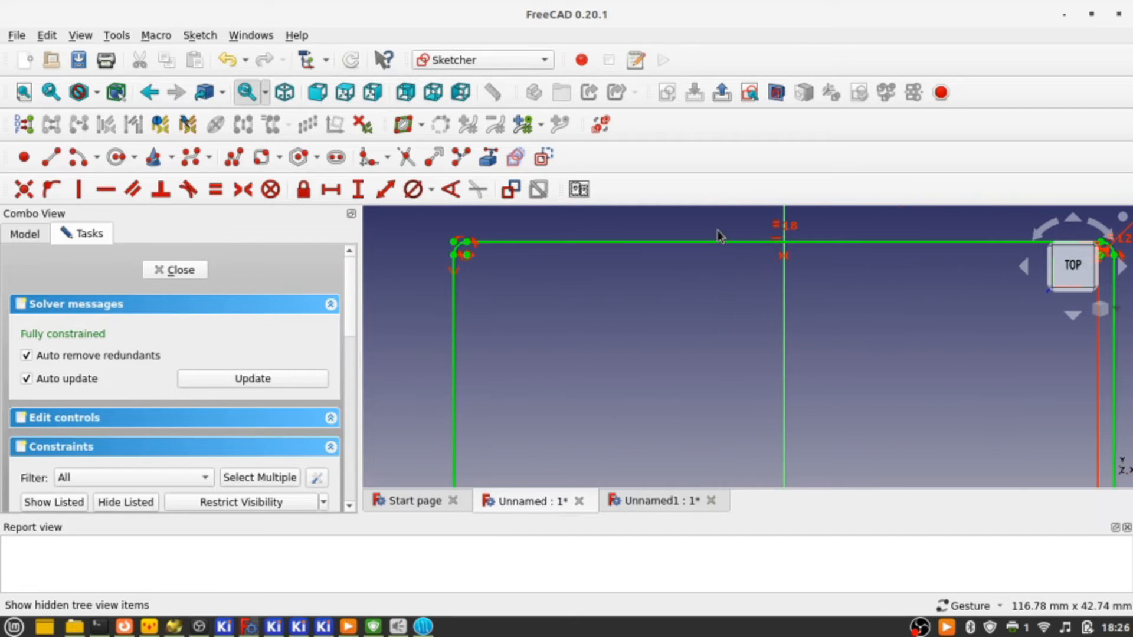
{"action": "scroll", "coordinate": [719, 235], "scroll_direction": "down", "scroll_amount": 3}
{"action": "scroll", "coordinate": [549, 234], "scroll_direction": "up", "scroll_amount": 8}
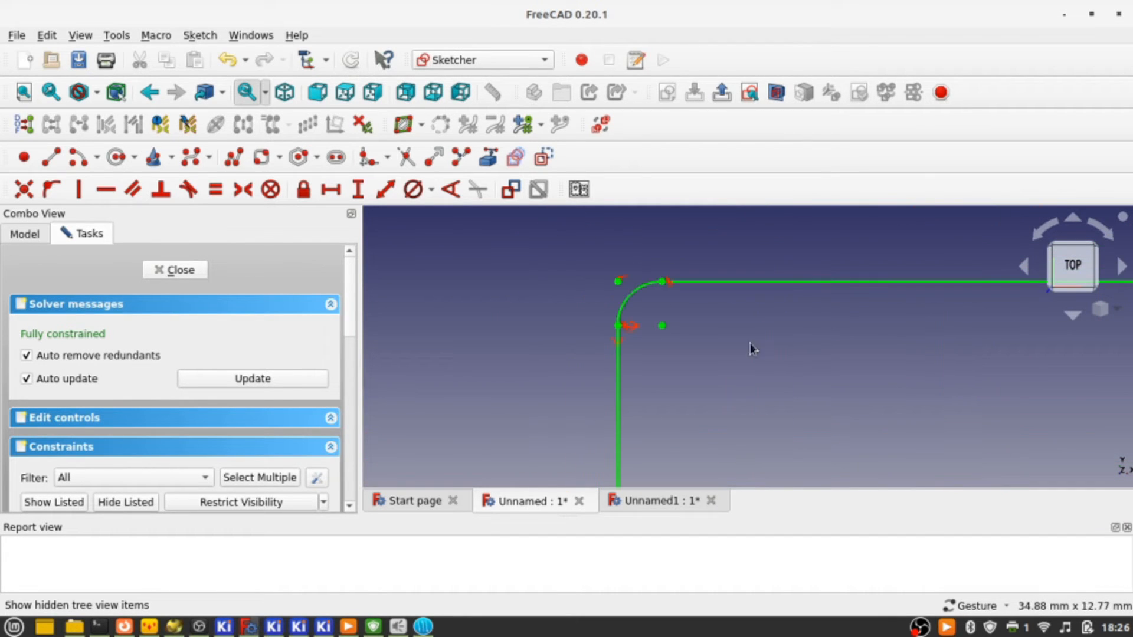
{"action": "left_click", "coordinate": [172, 270]}
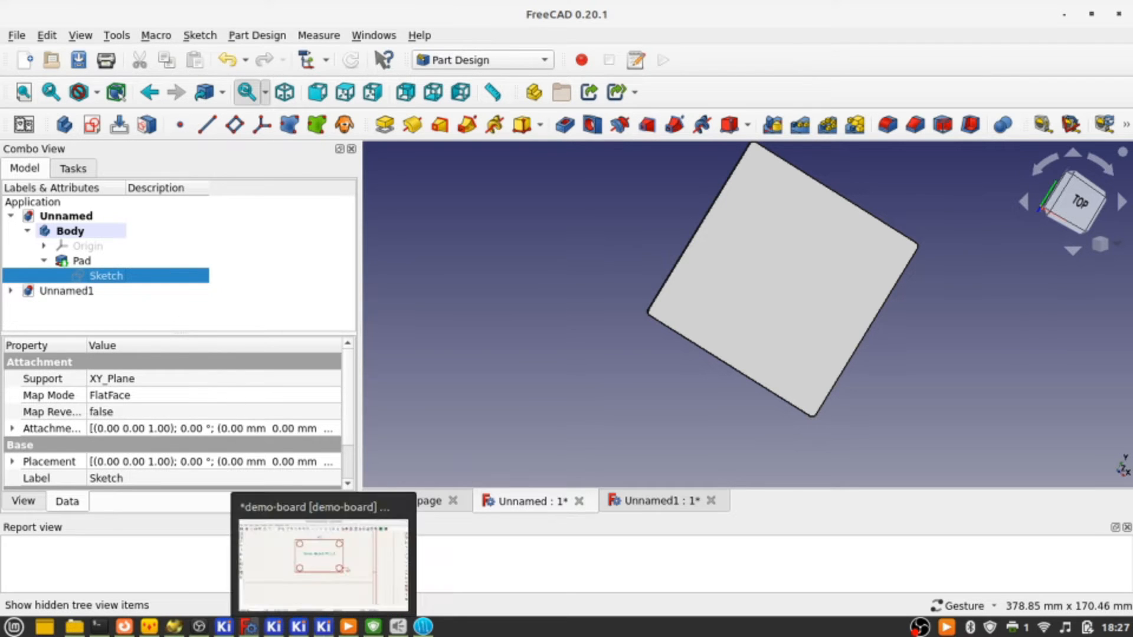
Switch to the KiCad Schematic Editor and open the footprint library browser from the board symbol X1's Footprint field.
{"action": "left_click", "coordinate": [323, 626]}
{"action": "double_click", "coordinate": [498, 259]}
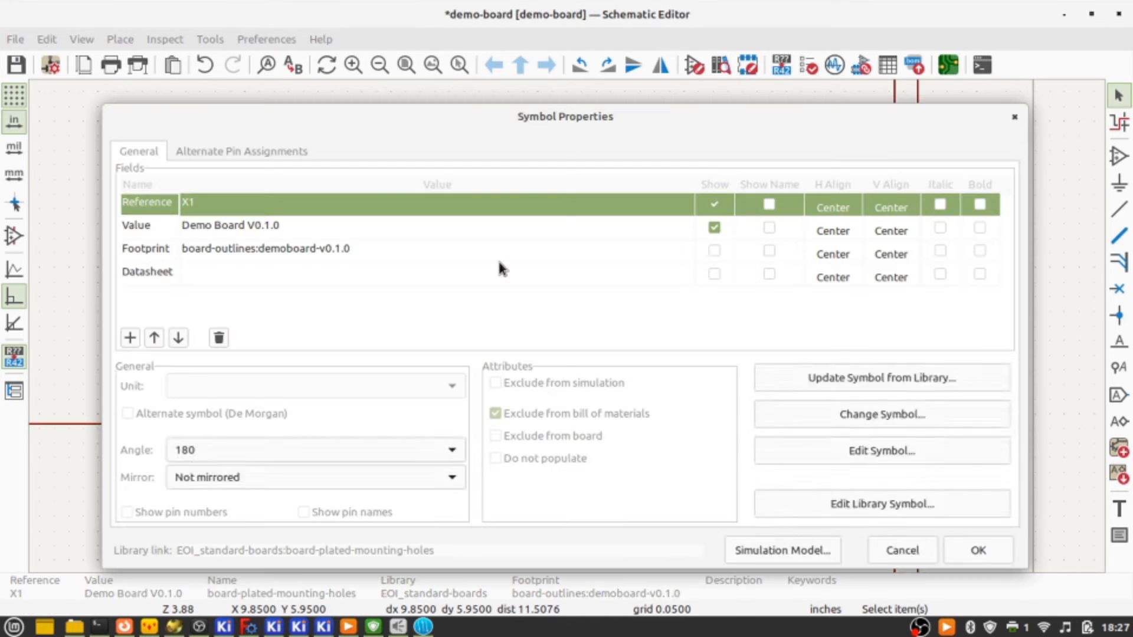
{"action": "left_click", "coordinate": [719, 255]}
{"action": "left_click", "coordinate": [714, 253]}
{"action": "left_click", "coordinate": [678, 252]}
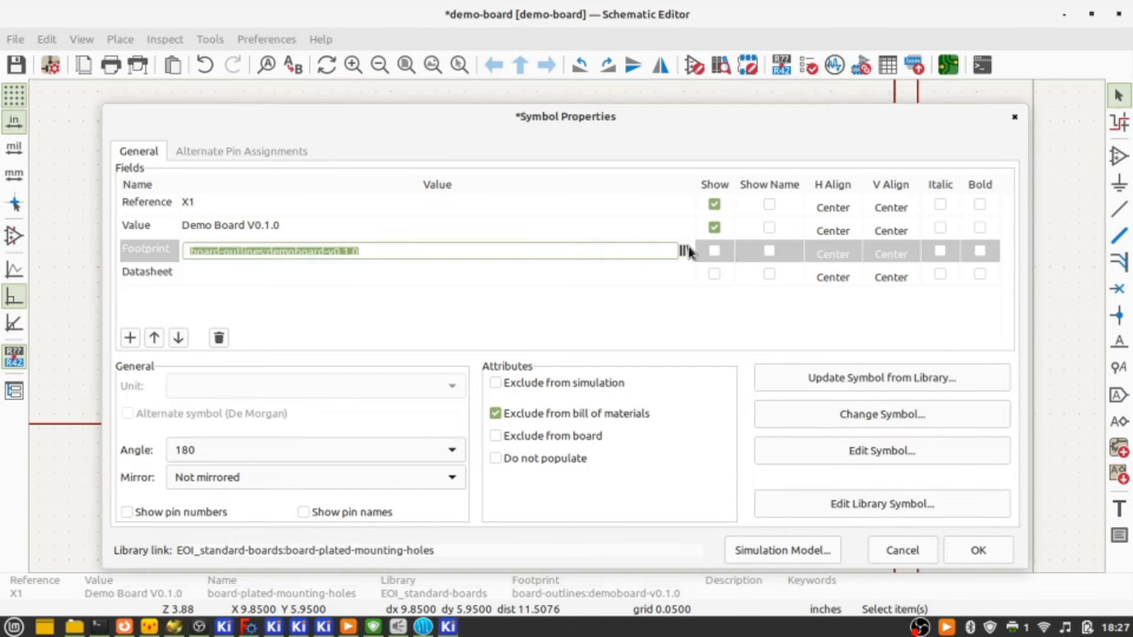
{"action": "left_click", "coordinate": [686, 249]}
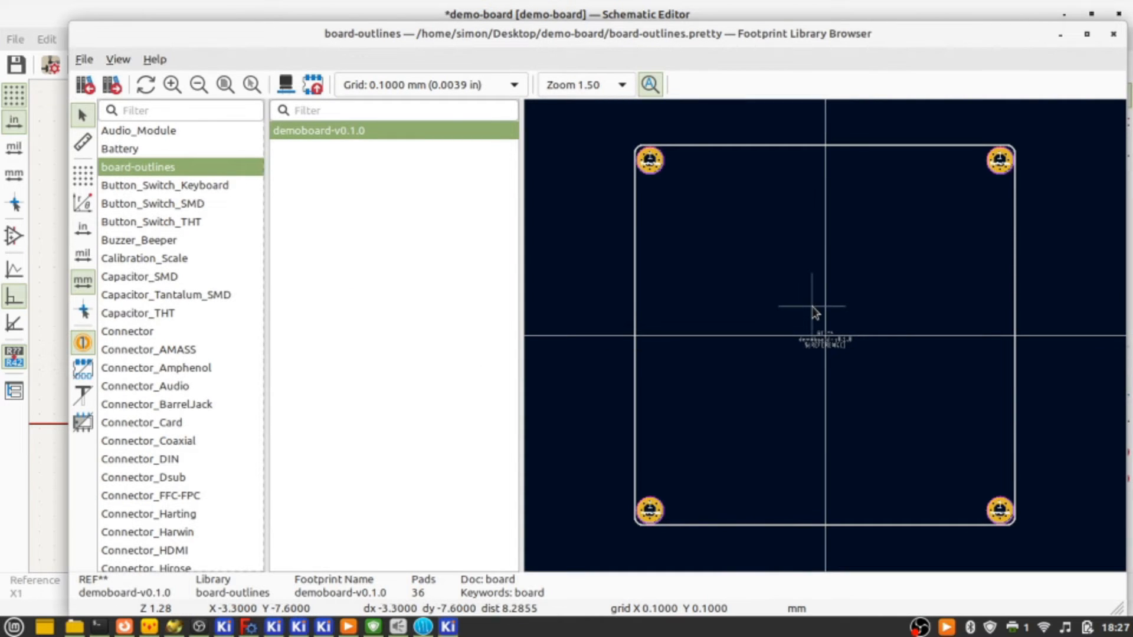
Inspect the demoboard-v0.1.0 footprint in 3D, then close the 3D view and the footprint library browser.
{"action": "key", "text": "alt+3"}
{"action": "left_click_drag", "start_coordinate": [661, 212], "coordinate": [619, 324]}
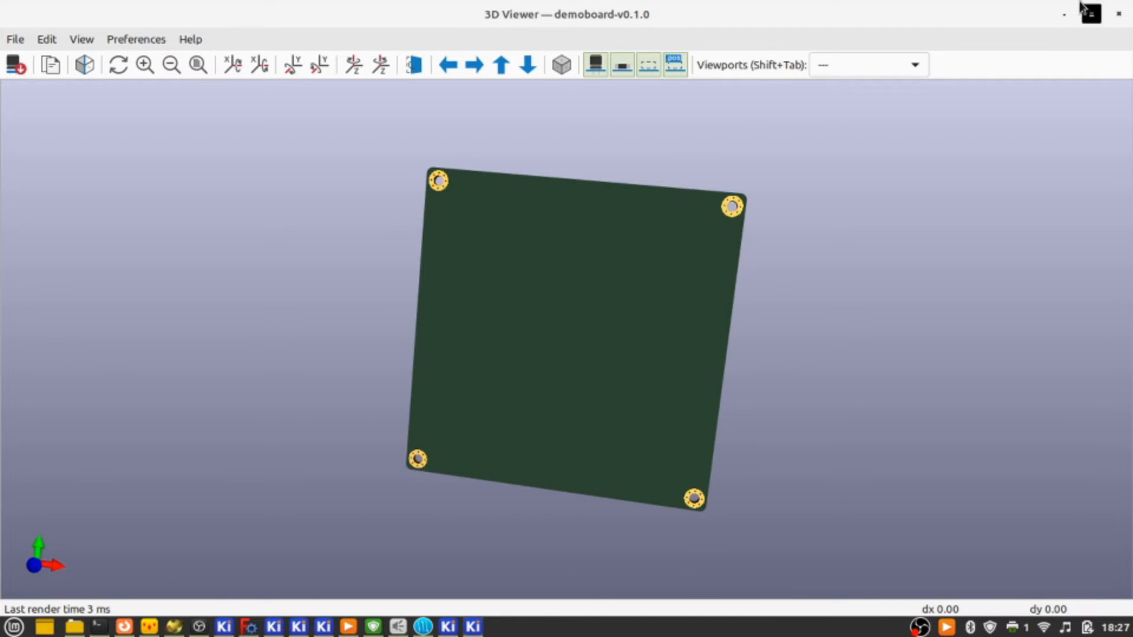
{"action": "left_click", "coordinate": [1119, 21]}
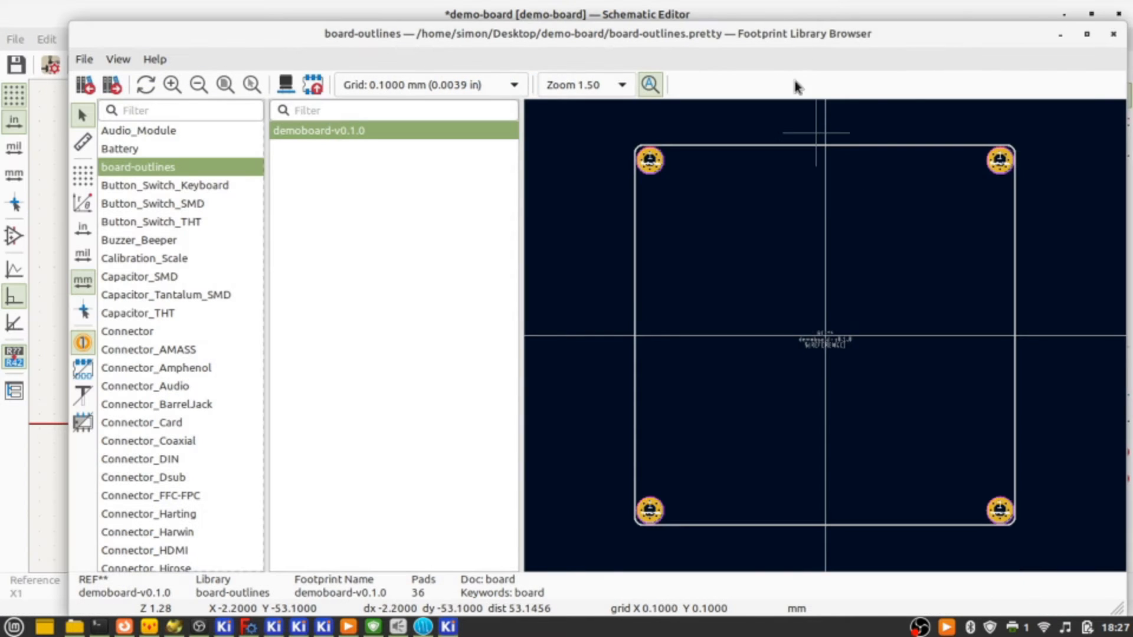
{"action": "left_click", "coordinate": [1114, 34]}
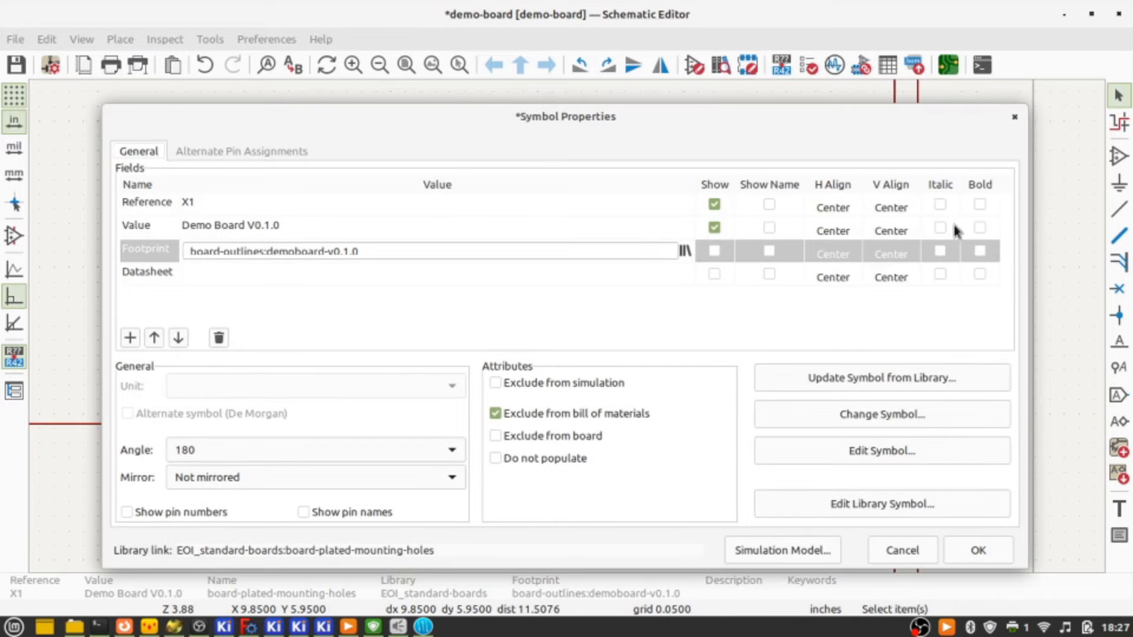
Switch to FreeCAD, create a new document and start a sketch on the XY plane.
{"action": "left_click", "coordinate": [249, 627]}
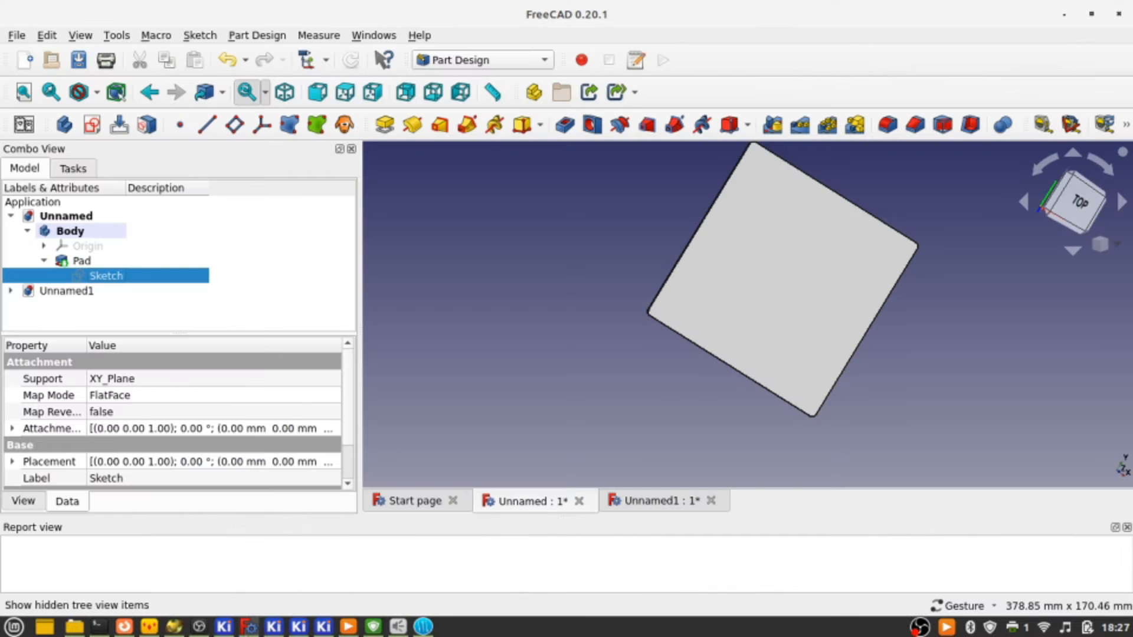
{"action": "left_click", "coordinate": [24, 61]}
{"action": "left_click", "coordinate": [72, 247]}
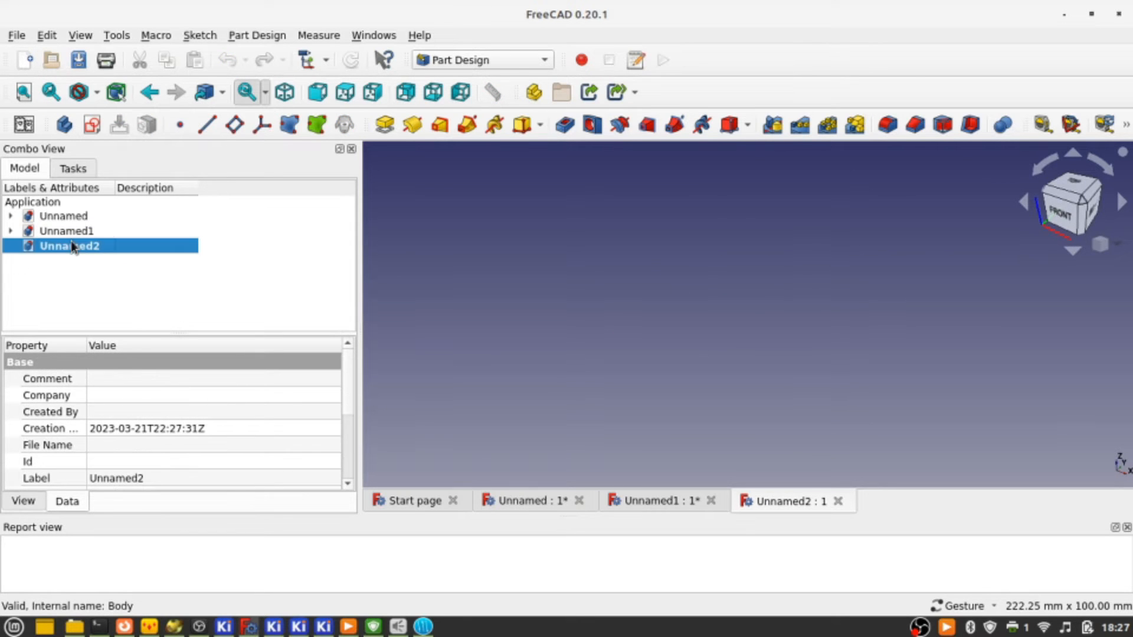
{"action": "left_click", "coordinate": [1067, 217]}
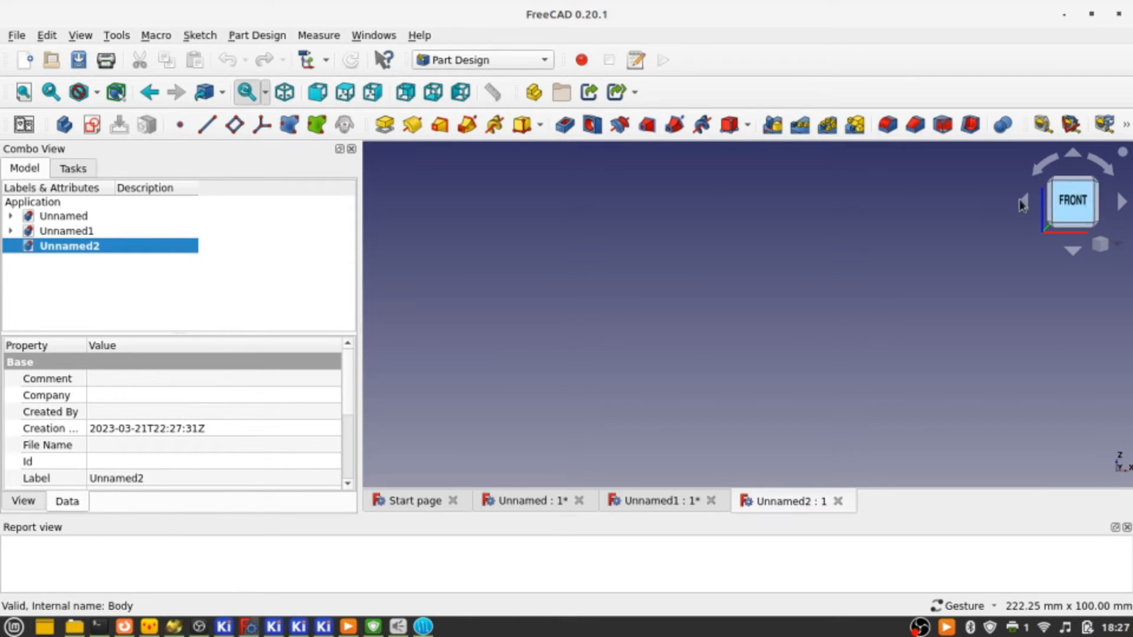
{"action": "left_click", "coordinate": [89, 122]}
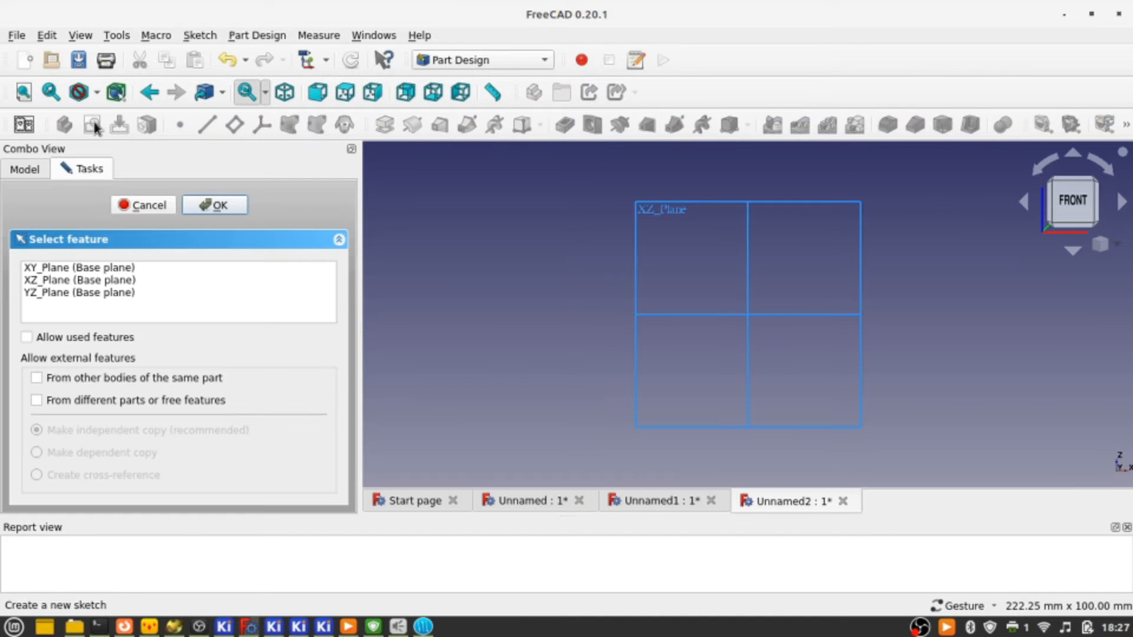
{"action": "left_click", "coordinate": [63, 268]}
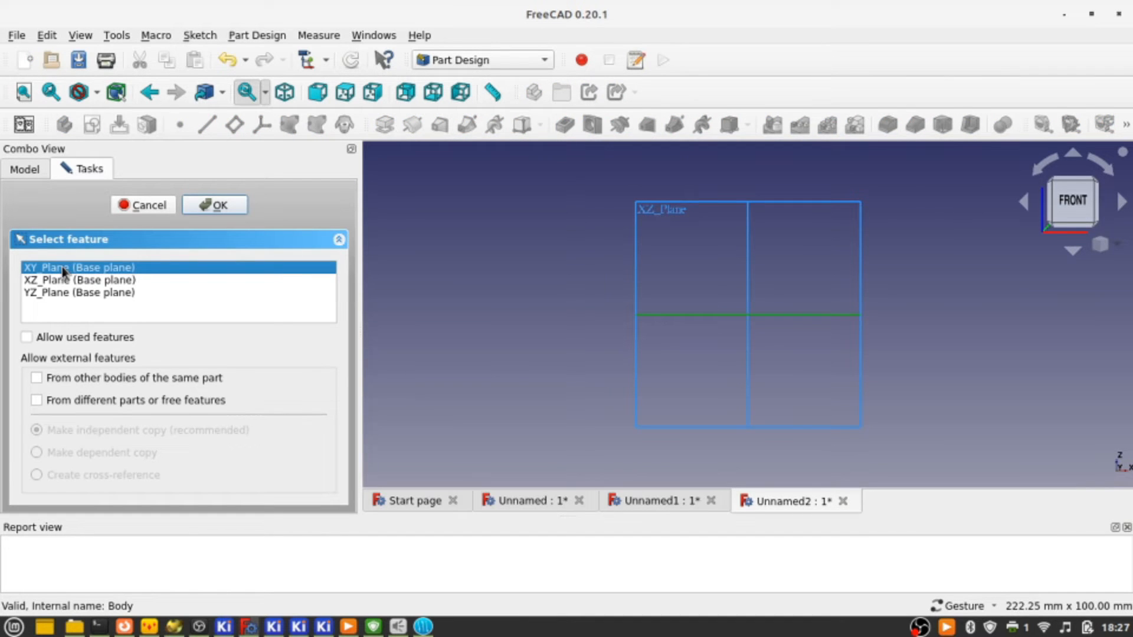
{"action": "left_click", "coordinate": [220, 207]}
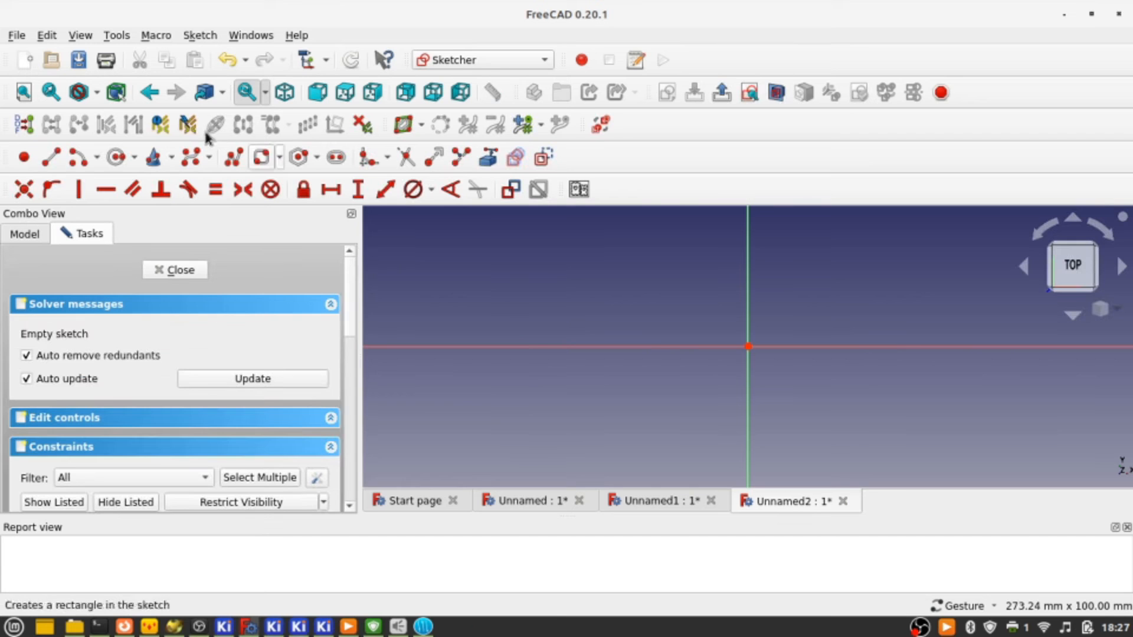
Sketch a rounded rectangle around the origin, about 85.3 mm wide and 70.9 mm high with about 17.7 mm corner radii.
{"action": "left_click", "coordinate": [267, 165]}
{"action": "left_click", "coordinate": [648, 250]}
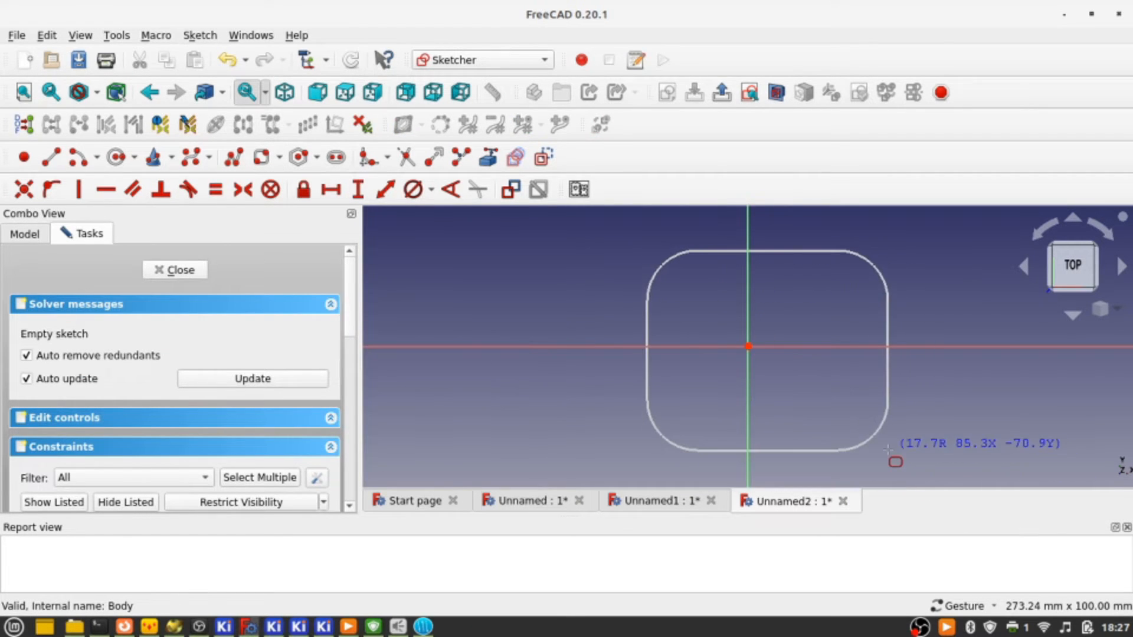
{"action": "left_click", "coordinate": [888, 449]}
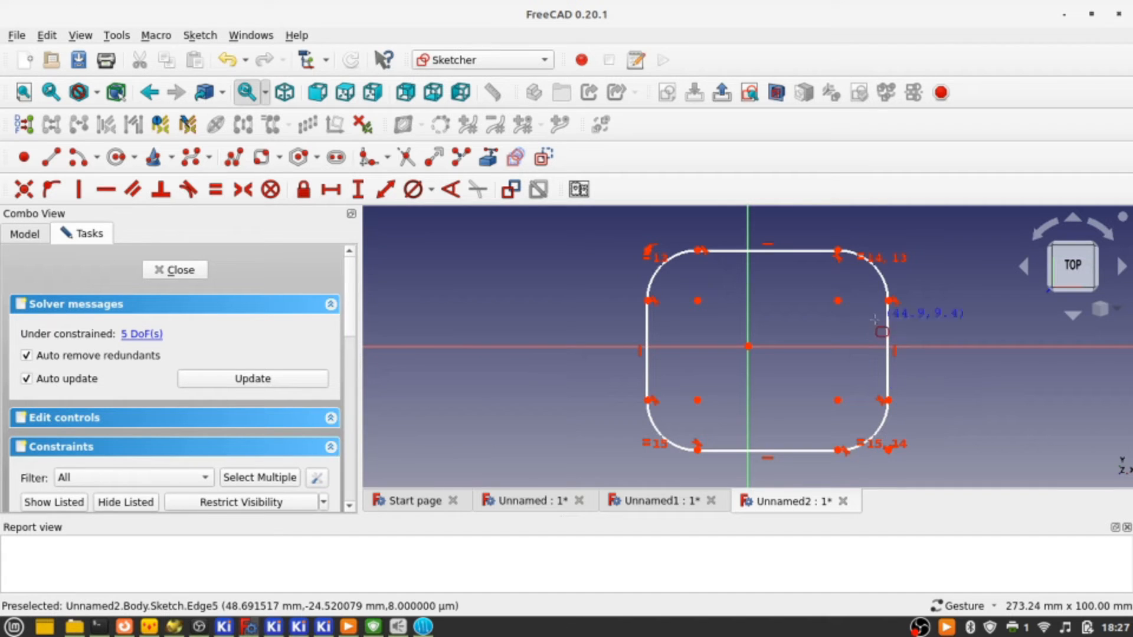
Constrain the right ends of the rectangle's top and bottom edges to be symmetric about the horizontal axis.
{"action": "left_click", "coordinate": [839, 252]}
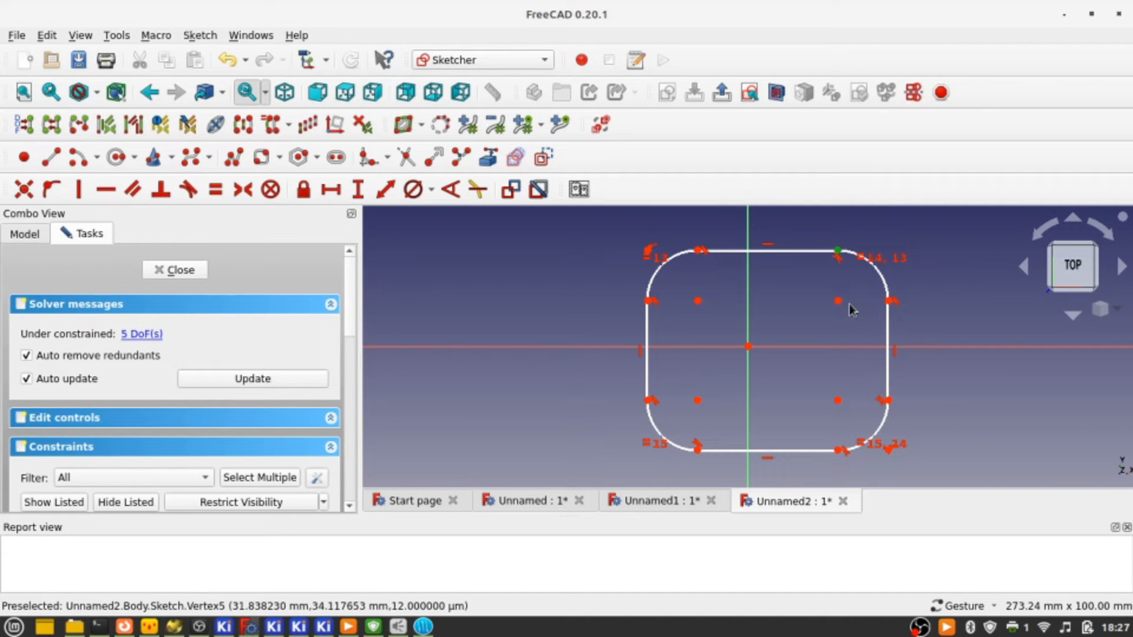
{"action": "left_click", "coordinate": [839, 452]}
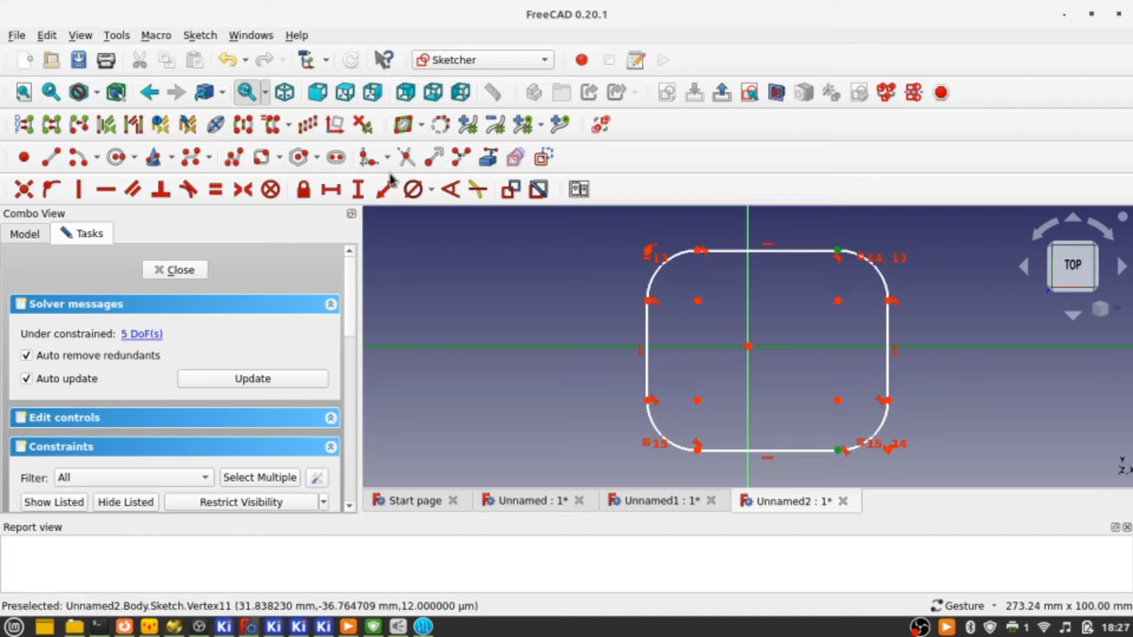
{"action": "left_click", "coordinate": [242, 192]}
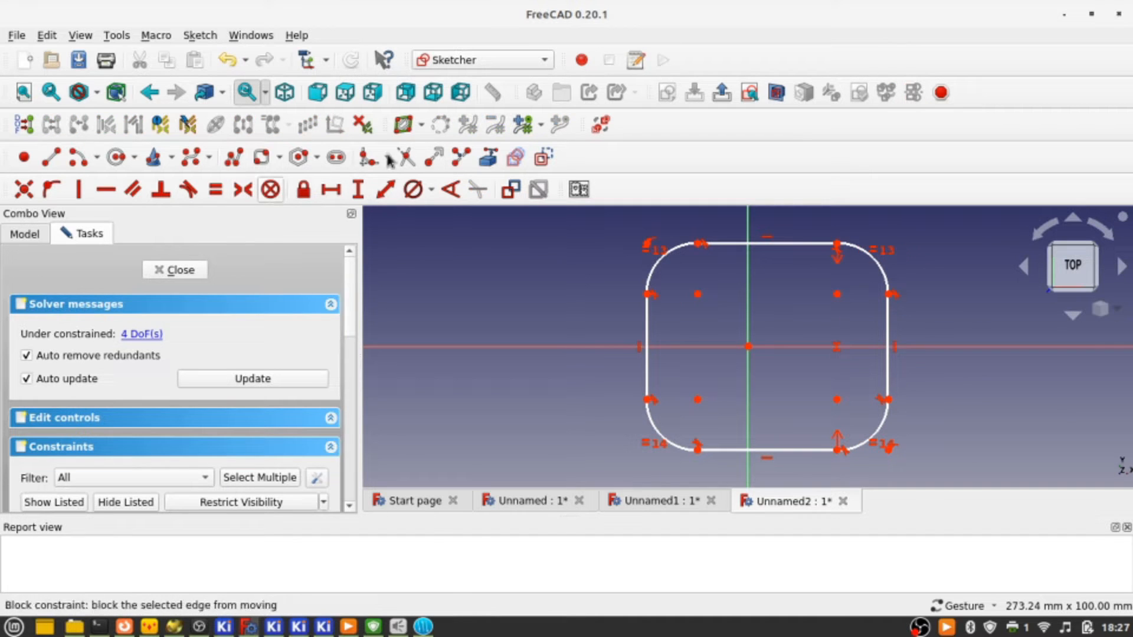
Constrain the upper ends of the left and right sides to be symmetric about the vertical axis, and leave the sketch.
{"action": "left_click", "coordinate": [836, 246]}
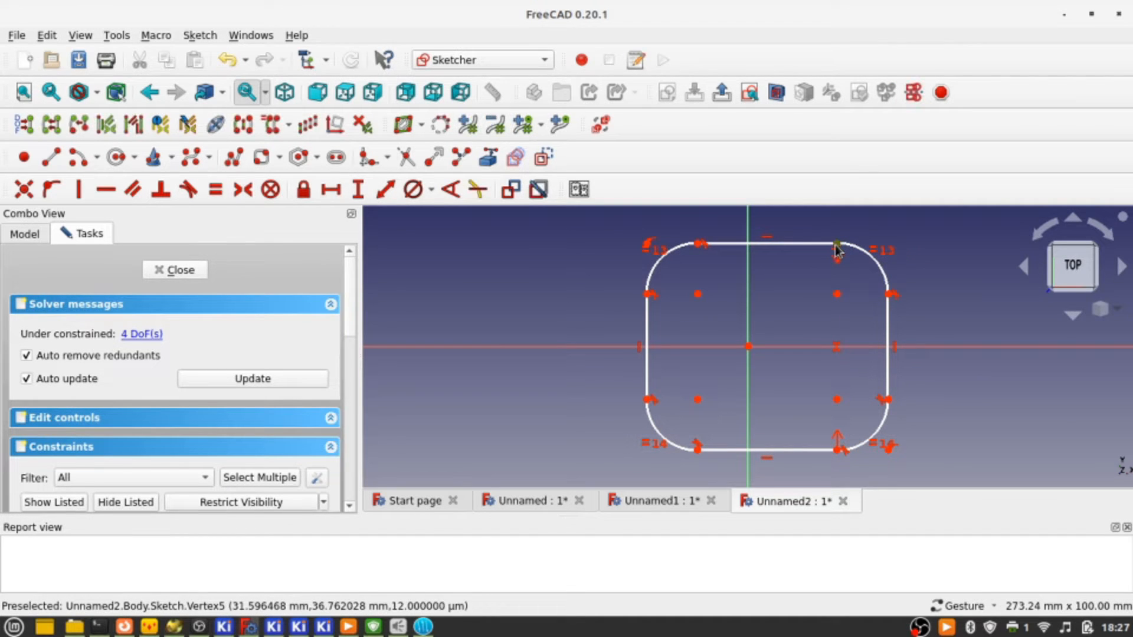
{"action": "left_click", "coordinate": [890, 295]}
{"action": "left_click", "coordinate": [770, 317]}
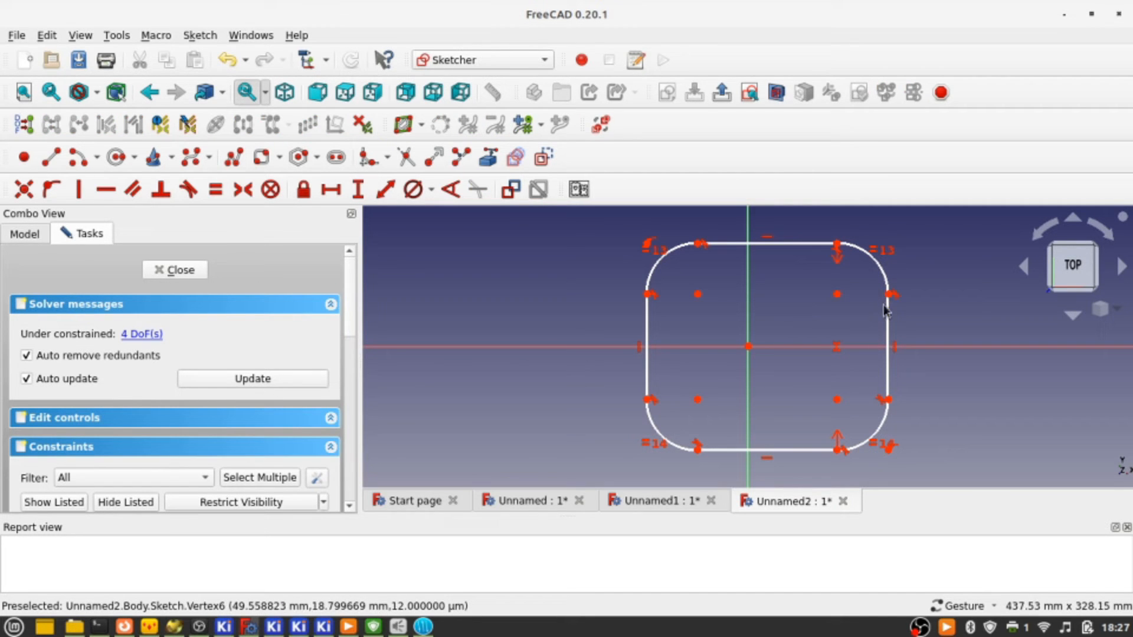
{"action": "left_click", "coordinate": [889, 294]}
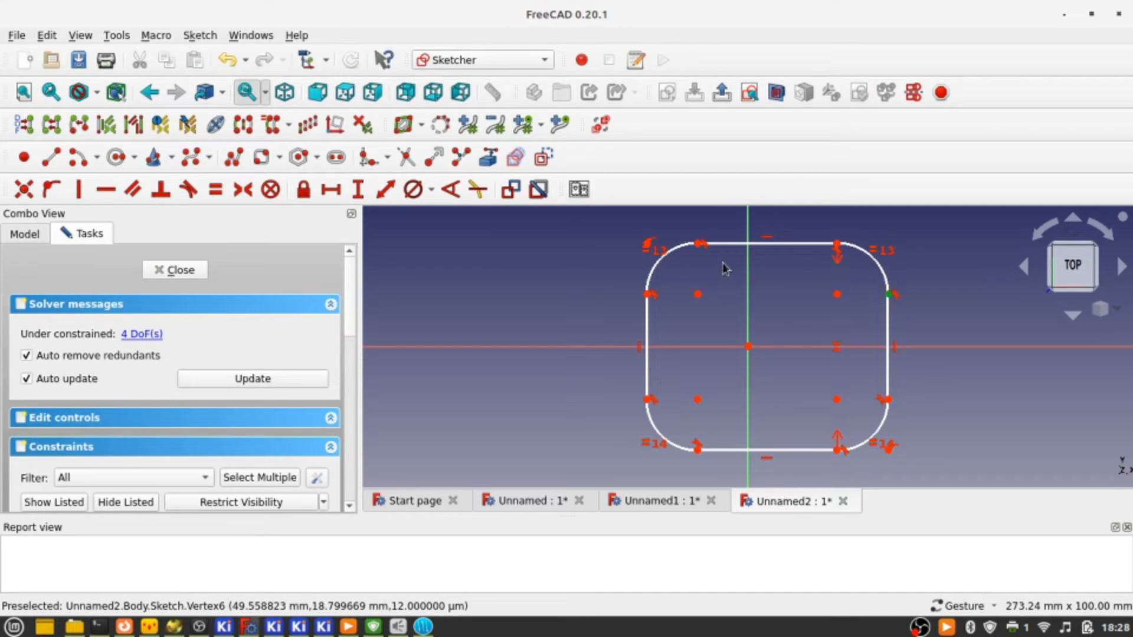
{"action": "left_click", "coordinate": [648, 295]}
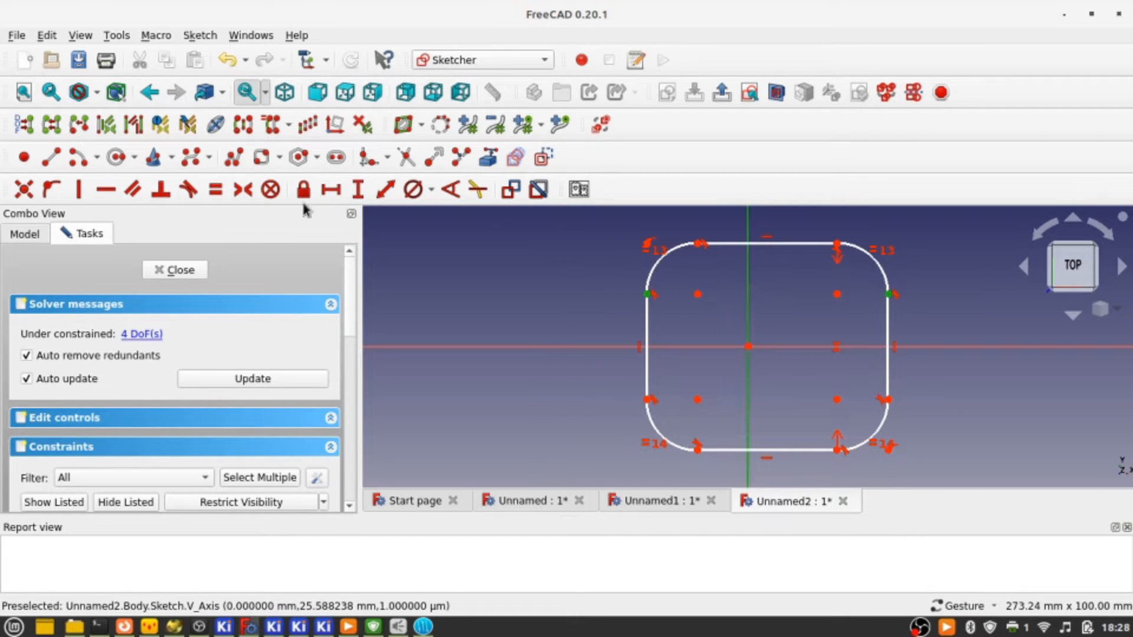
{"action": "left_click", "coordinate": [243, 189]}
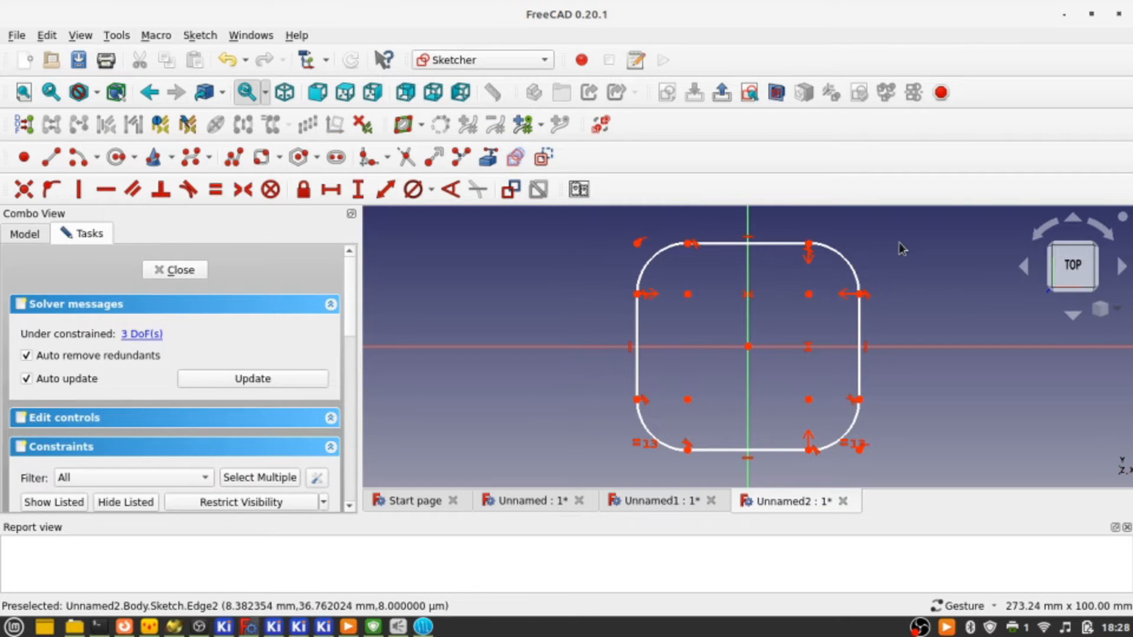
{"action": "key", "text": "Escape"}
{"action": "left_click", "coordinate": [24, 168]}
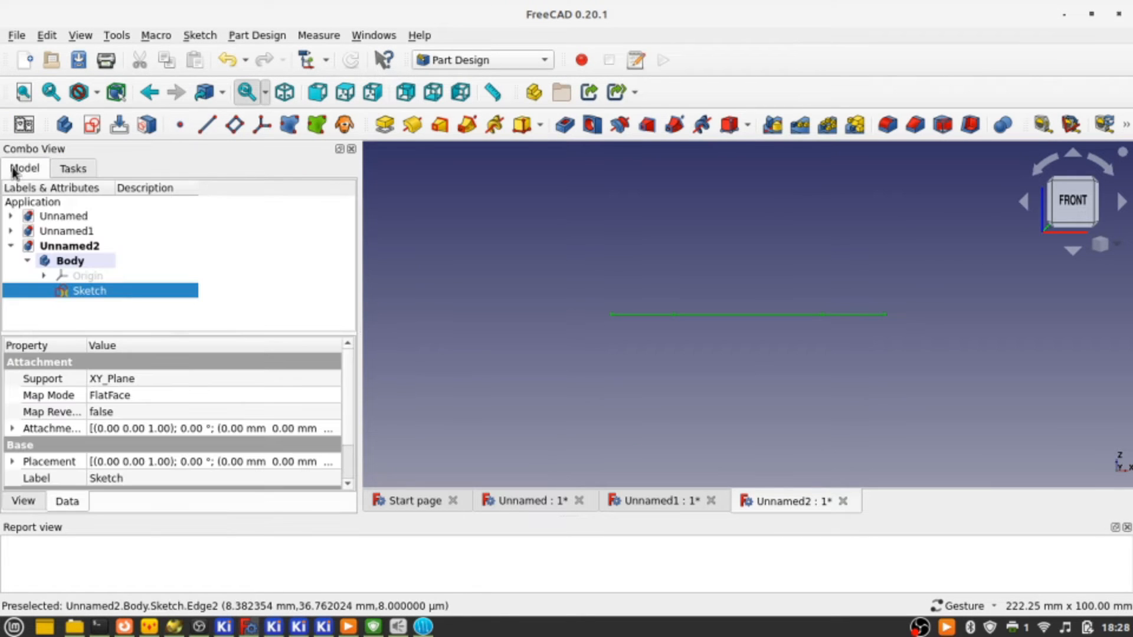
Reopen the sketch and constrain the rectangle's top edge and left side to equal length.
{"action": "double_click", "coordinate": [119, 294]}
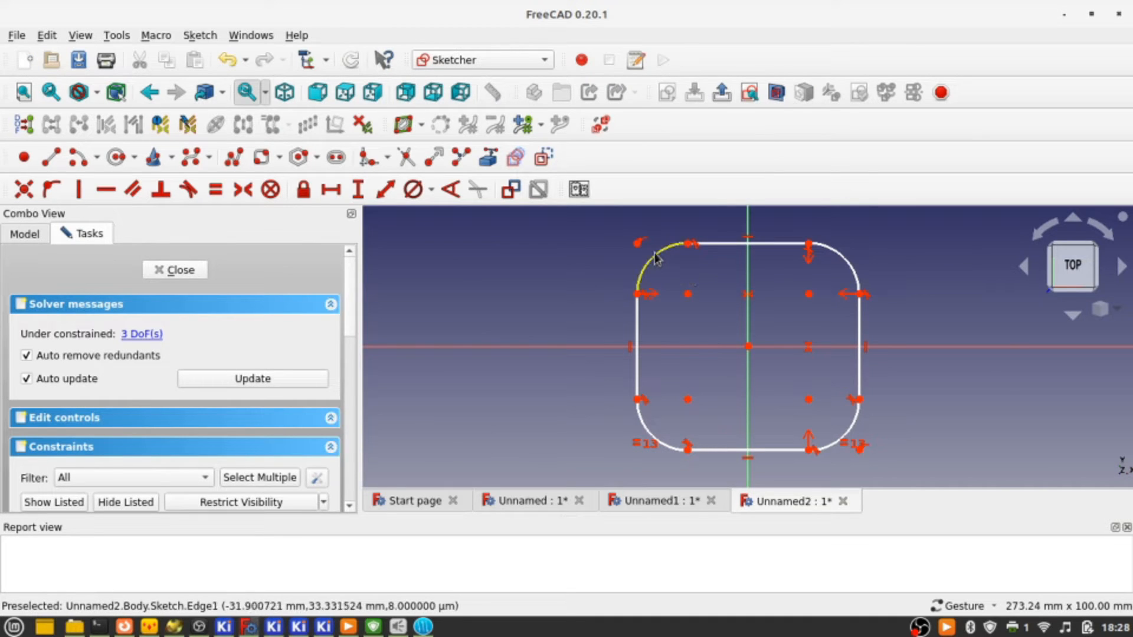
{"action": "left_click", "coordinate": [727, 243]}
{"action": "left_click", "coordinate": [637, 347]}
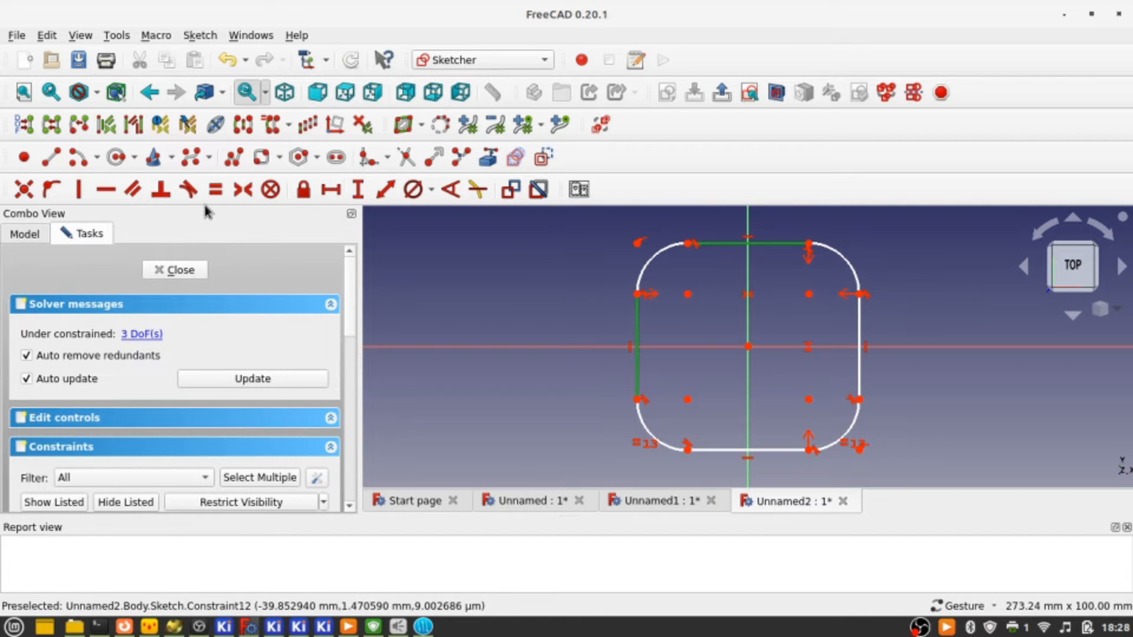
{"action": "left_click", "coordinate": [215, 189]}
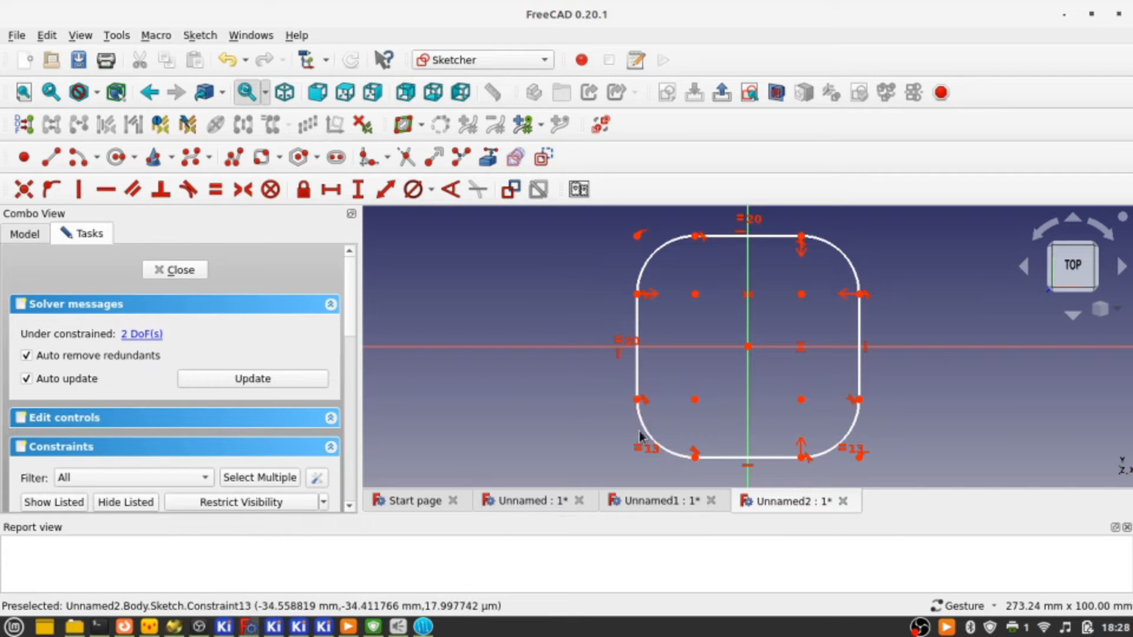
Dimension the upper-right corner arc with a diameter of 4 mm and leave the sketch.
{"action": "left_click", "coordinate": [849, 257]}
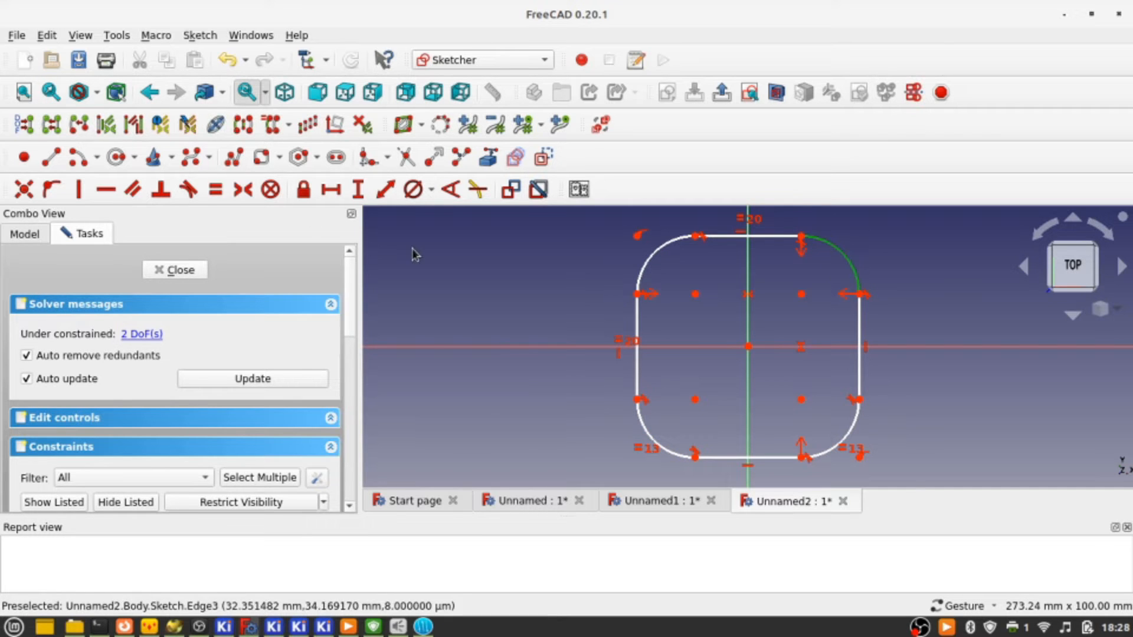
{"action": "left_click", "coordinate": [420, 190]}
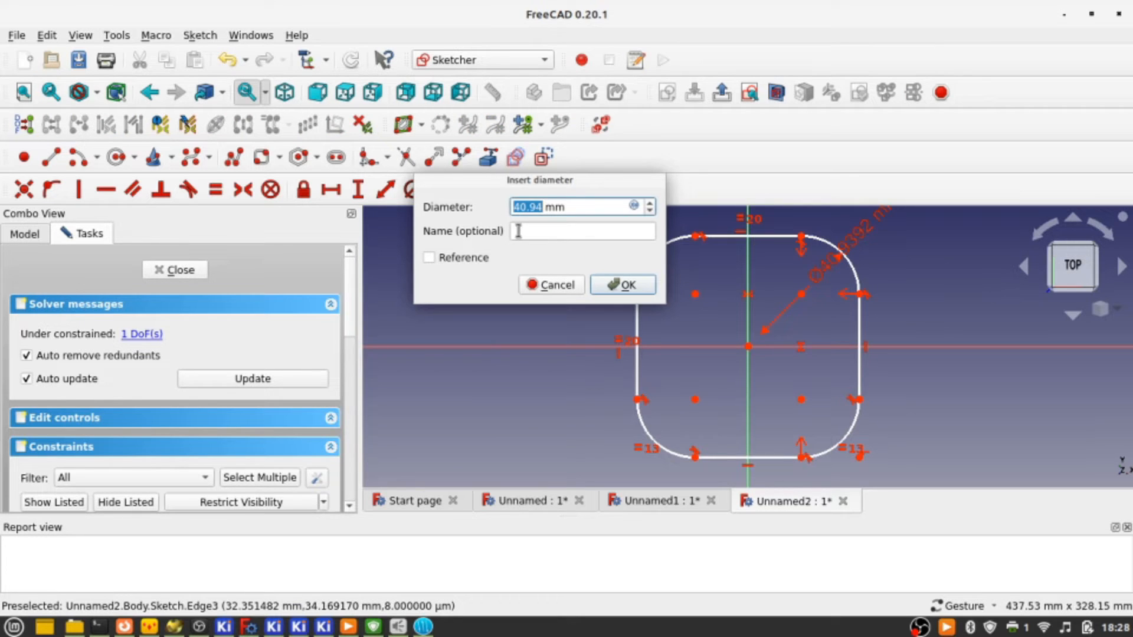
{"action": "key", "text": "Return"}
{"action": "scroll", "coordinate": [673, 295], "scroll_direction": "up", "scroll_amount": 3}
{"action": "scroll", "coordinate": [742, 284], "scroll_direction": "up", "scroll_amount": 3}
{"action": "scroll", "coordinate": [741, 283], "scroll_direction": "down", "scroll_amount": 5}
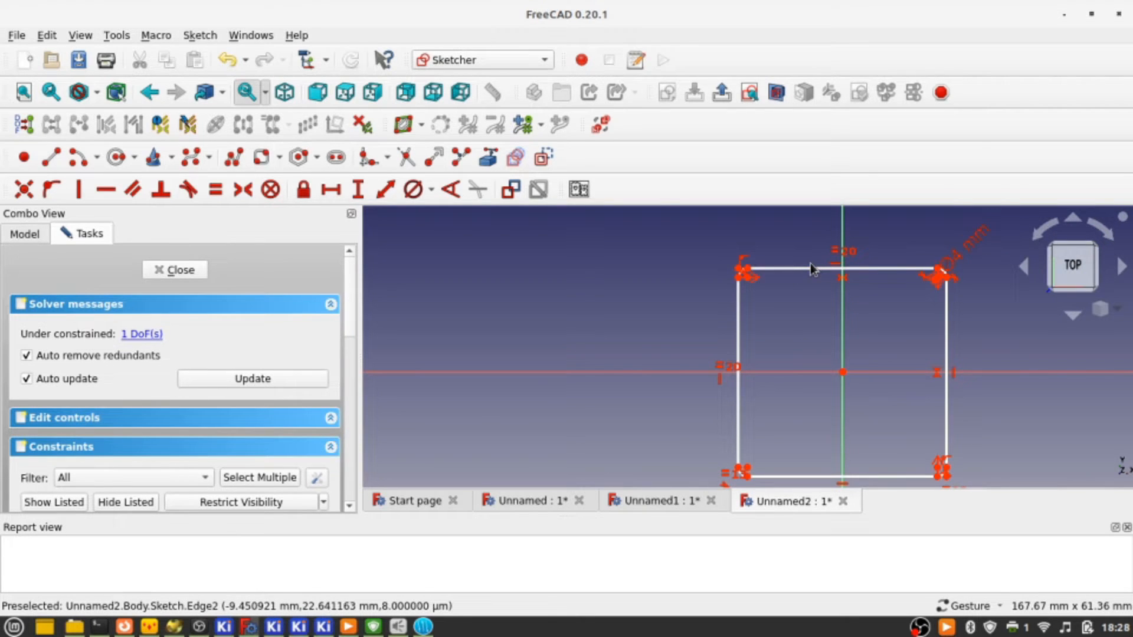
{"action": "key", "text": "Escape"}
{"action": "left_click", "coordinate": [31, 169]}
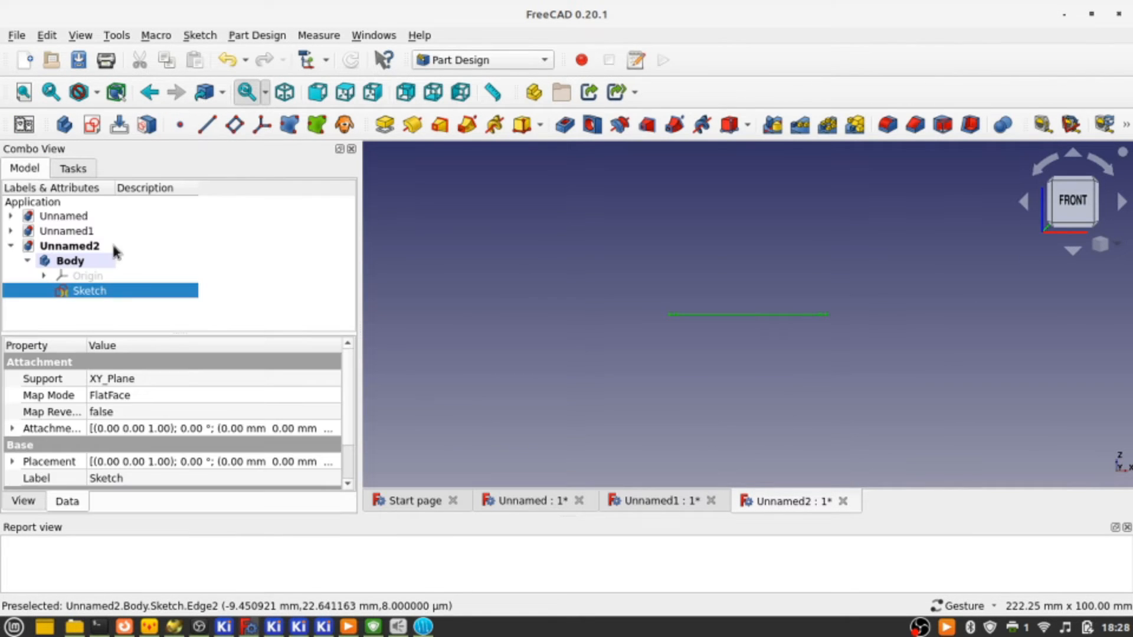
Reopen the sketch, set the vertical distance between the right ends of the top and bottom edges to 100 mm, and leave the sketch.
{"action": "double_click", "coordinate": [114, 291]}
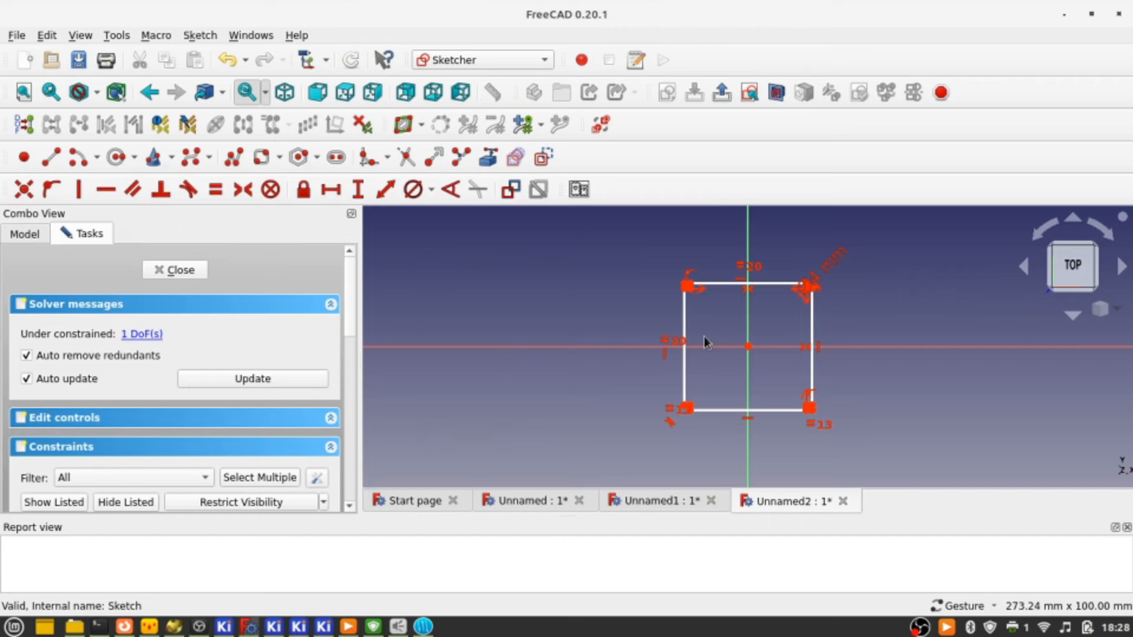
{"action": "scroll", "coordinate": [749, 339], "scroll_direction": "up", "scroll_amount": 3}
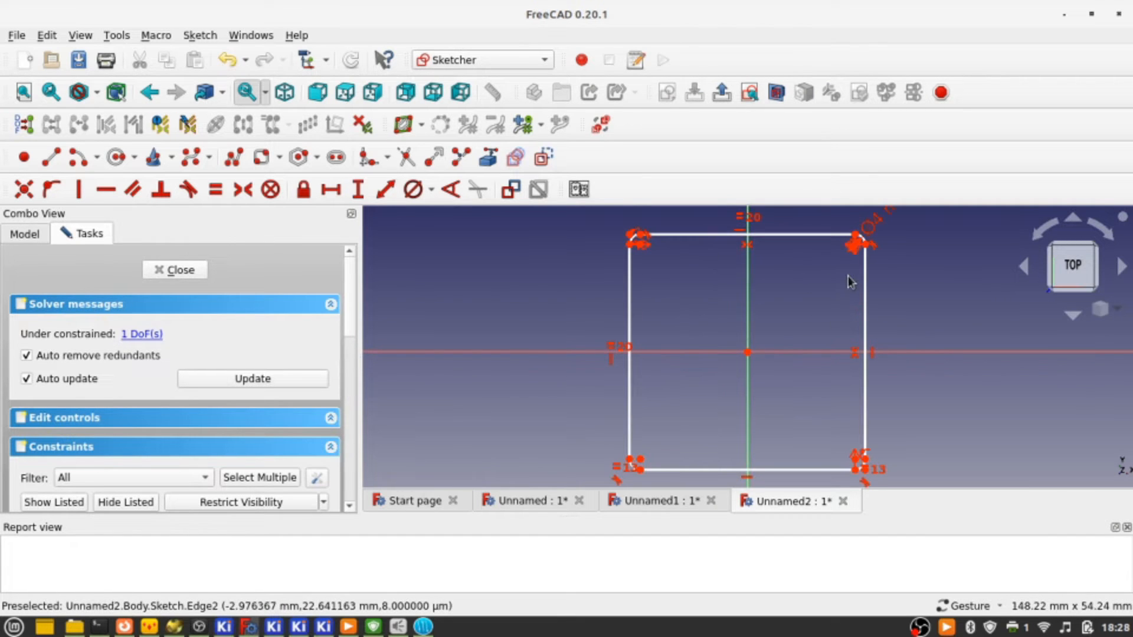
{"action": "left_click", "coordinate": [856, 236]}
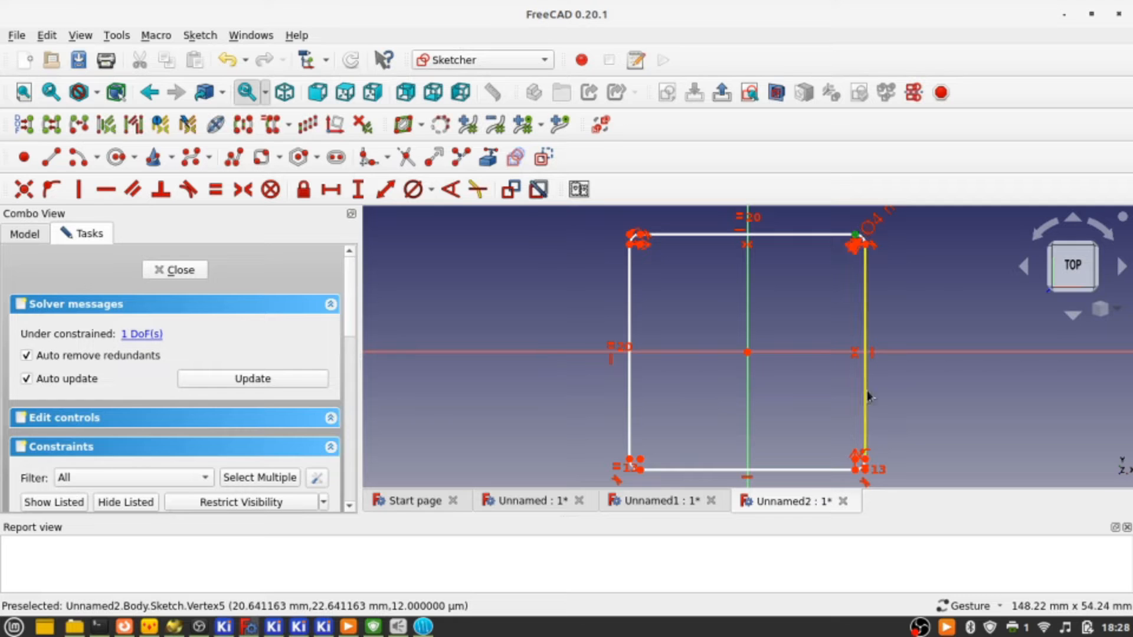
{"action": "left_click", "coordinate": [856, 471]}
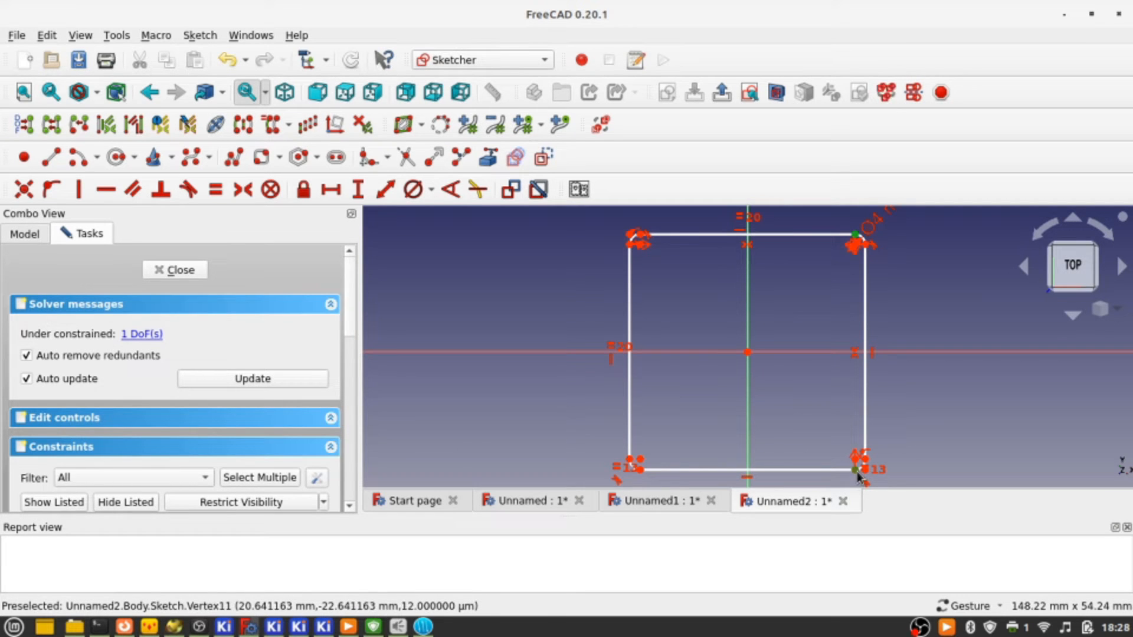
{"action": "left_click", "coordinate": [357, 190]}
{"action": "type", "text": "100"}
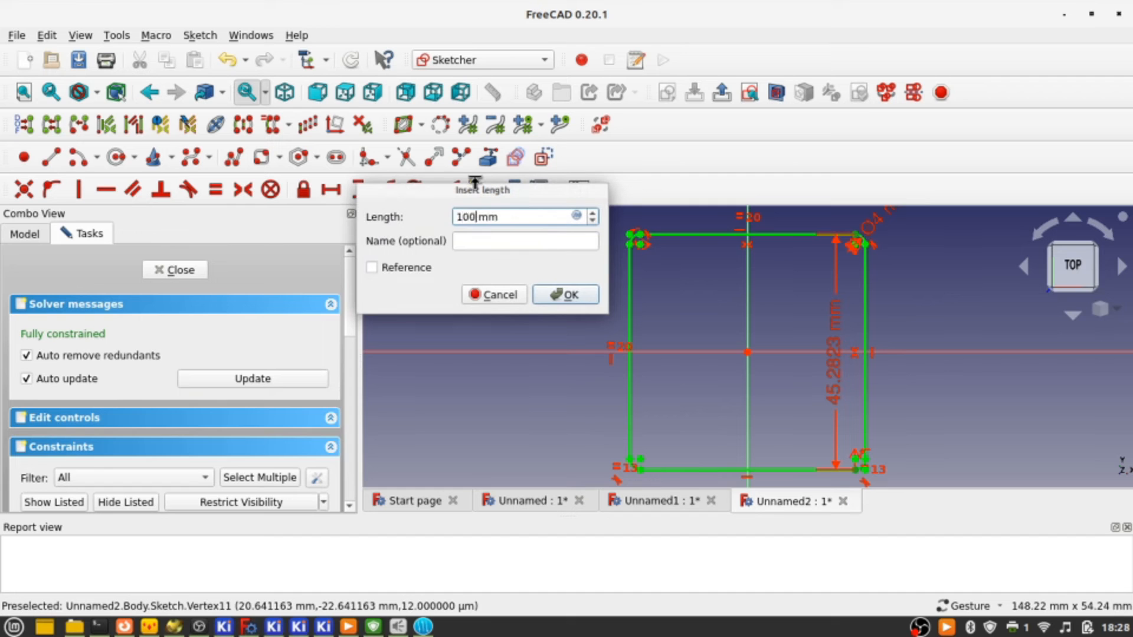
{"action": "key", "text": "Return"}
{"action": "scroll", "coordinate": [645, 263], "scroll_direction": "down", "scroll_amount": 5}
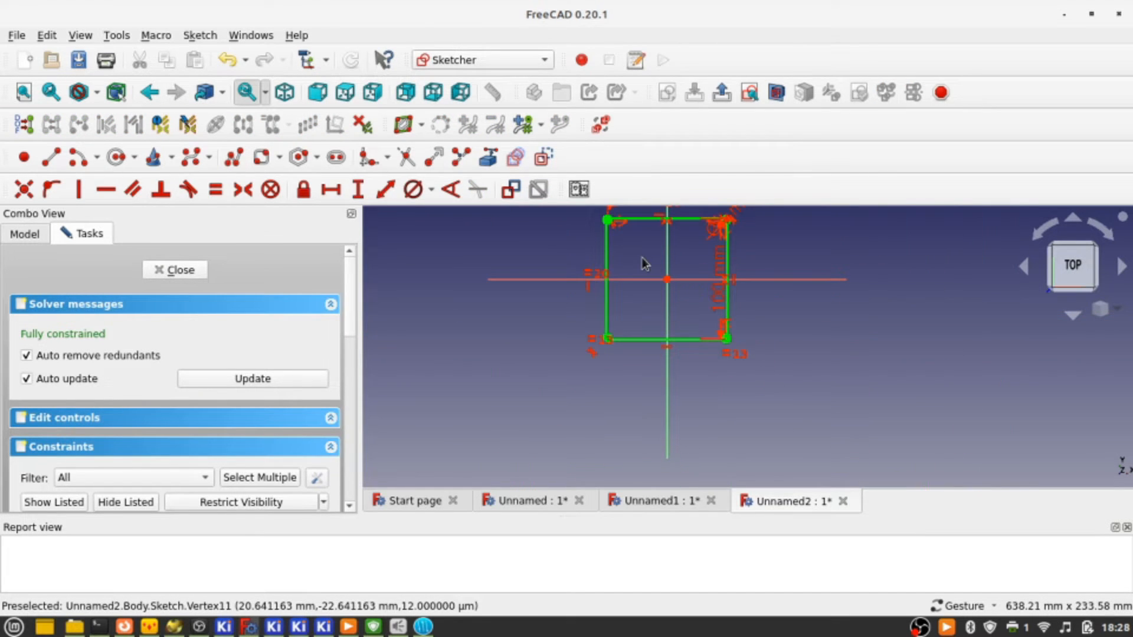
{"action": "key", "text": "Escape"}
{"action": "left_click", "coordinate": [25, 167]}
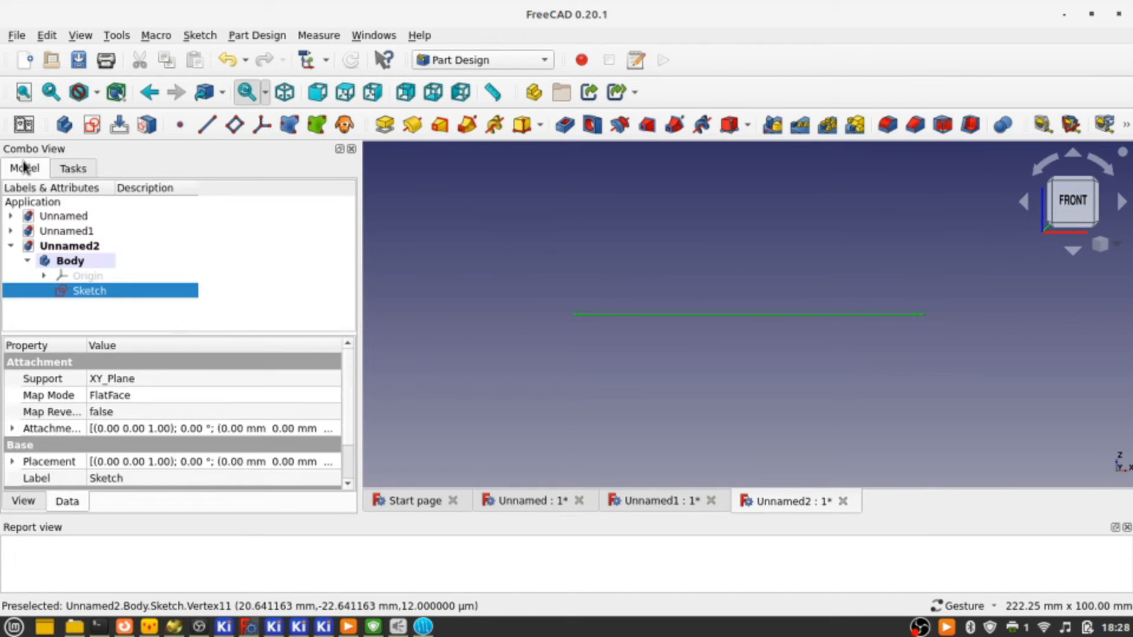
Reopen the sketch to review the whole dimensioned outline, and close it again.
{"action": "double_click", "coordinate": [94, 291]}
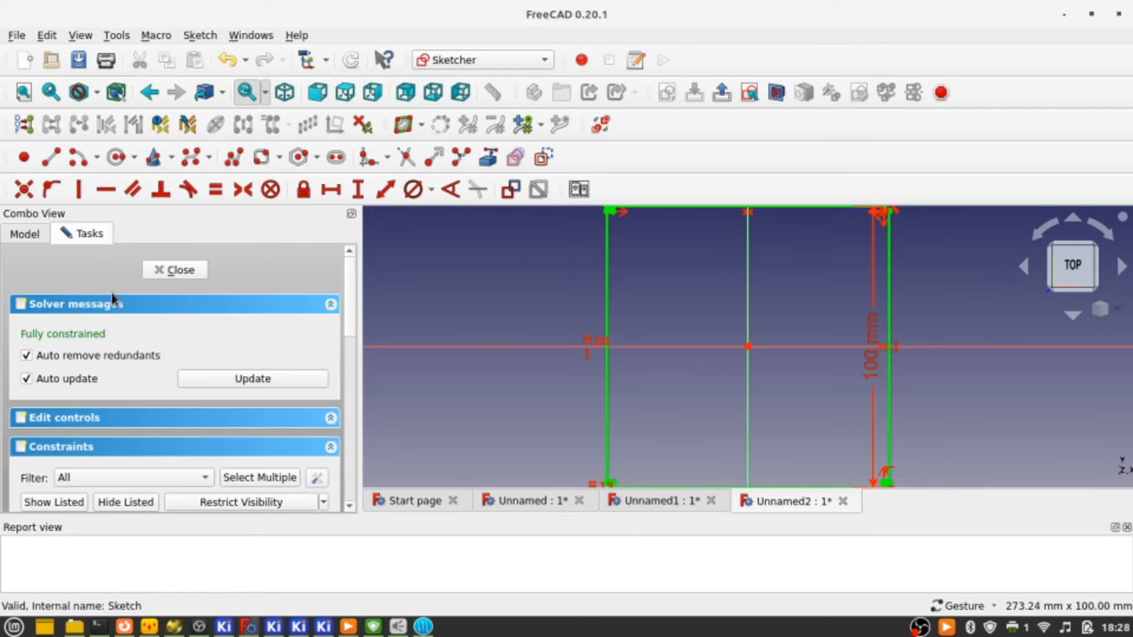
{"action": "scroll", "coordinate": [562, 307], "scroll_direction": "down", "scroll_amount": 4}
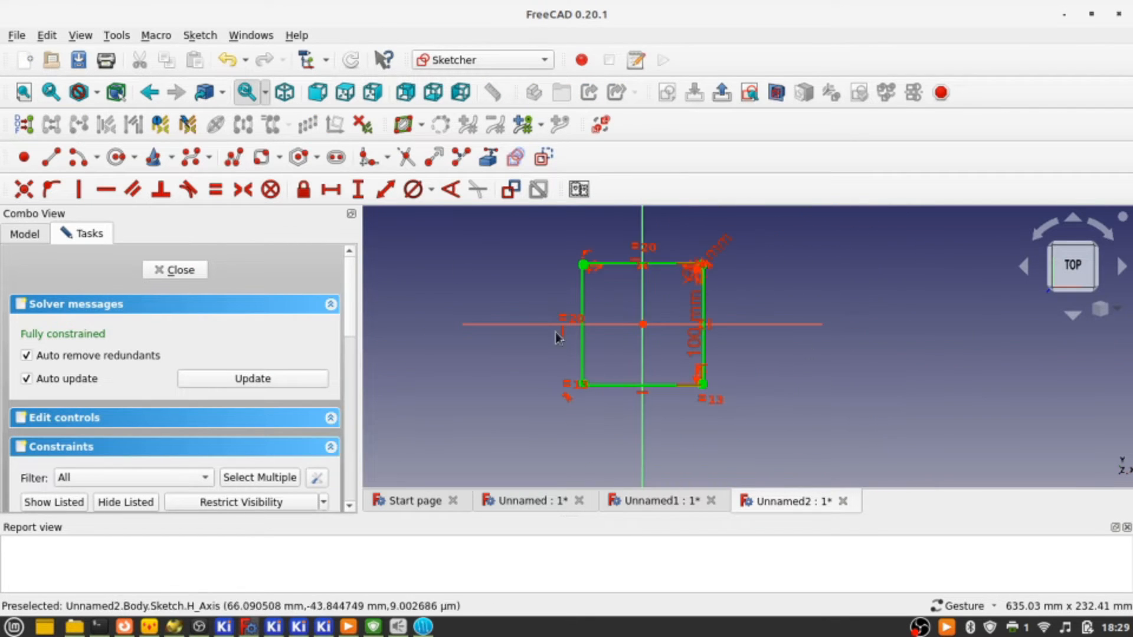
{"action": "left_click", "coordinate": [180, 271]}
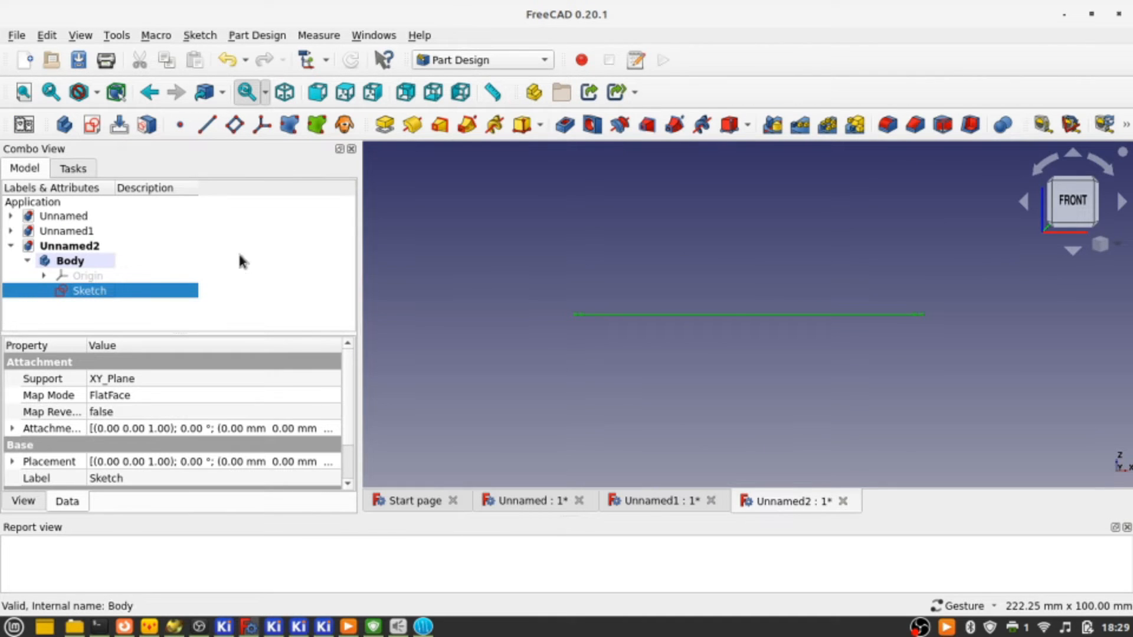
Pad the outline sketch to a thickness of 1.6 mm and view the board from the top.
{"action": "left_click", "coordinate": [394, 124]}
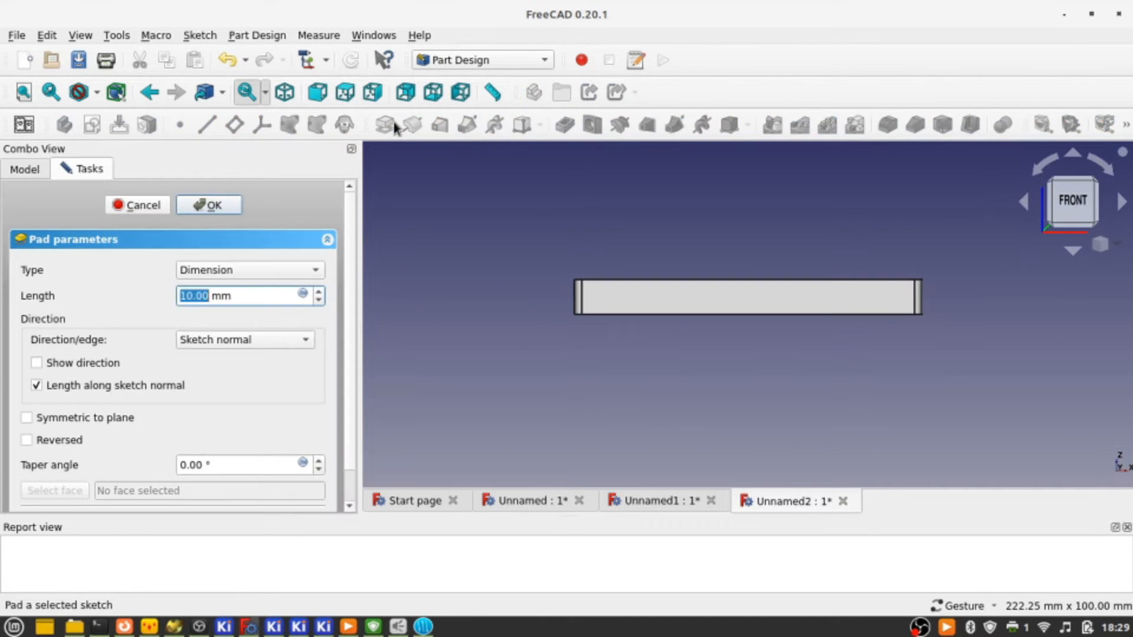
{"action": "type", "text": "1"}
{"action": "key", "text": "Return"}
{"action": "left_click_drag", "start_coordinate": [823, 316], "coordinate": [809, 407]}
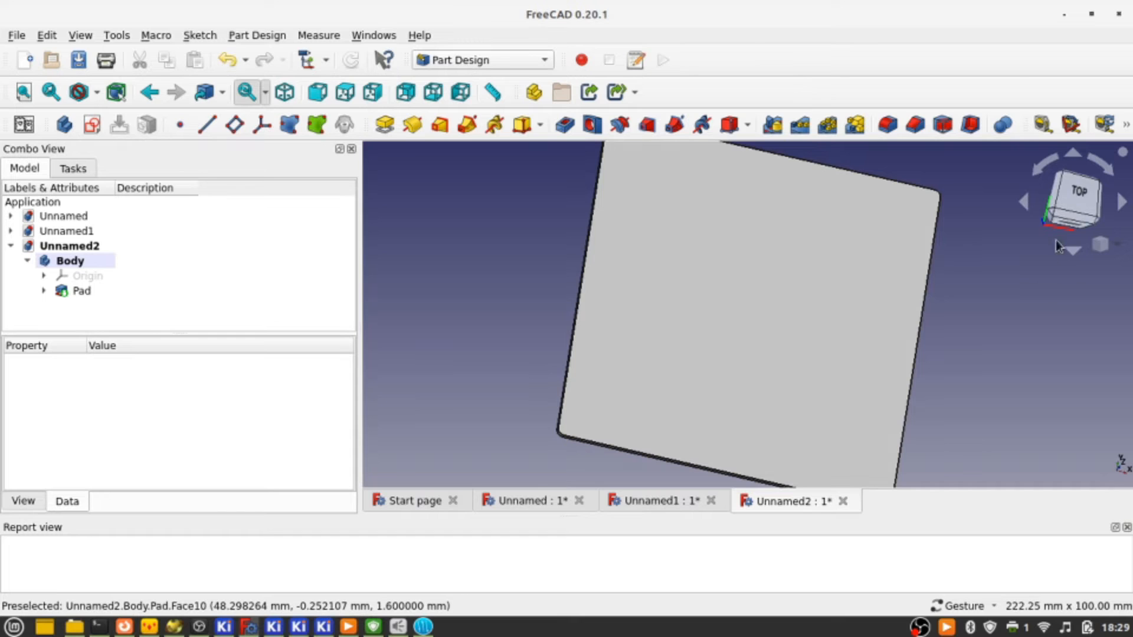
{"action": "left_click", "coordinate": [1078, 195]}
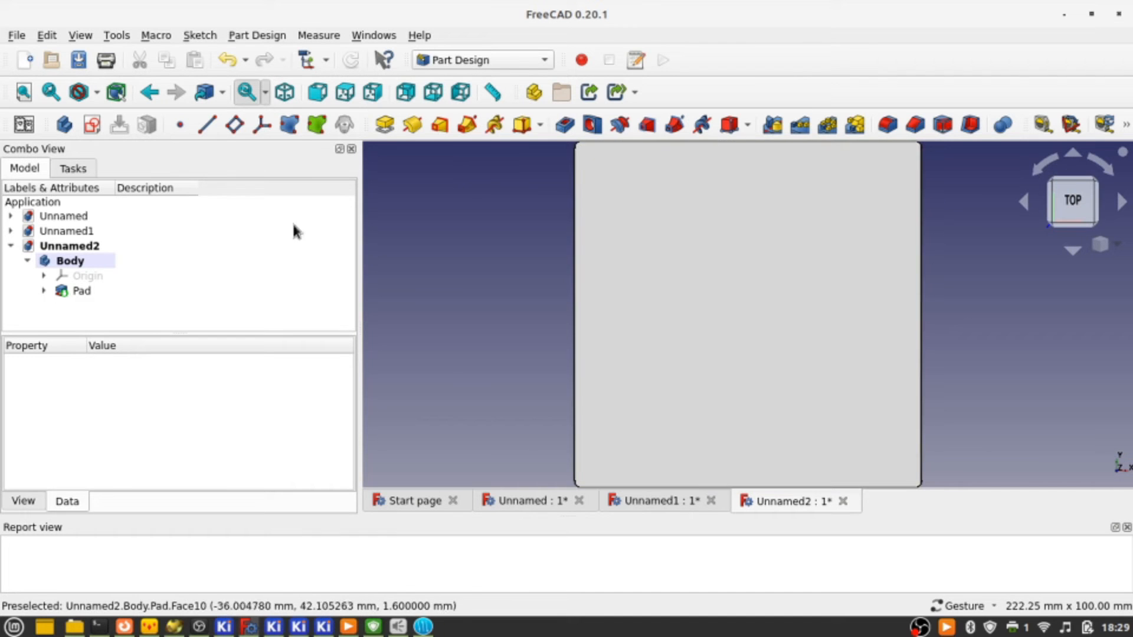
Examine the file formats available for exporting the body, and cancel the export.
{"action": "left_click", "coordinate": [64, 263]}
{"action": "left_click", "coordinate": [16, 36]}
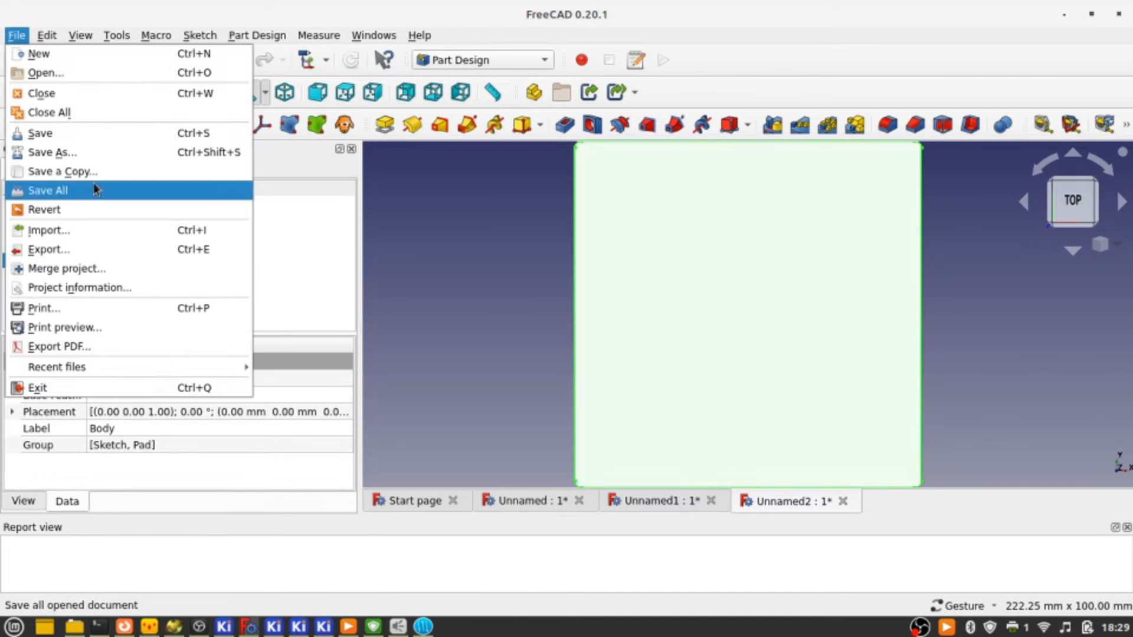
{"action": "left_click", "coordinate": [89, 250]}
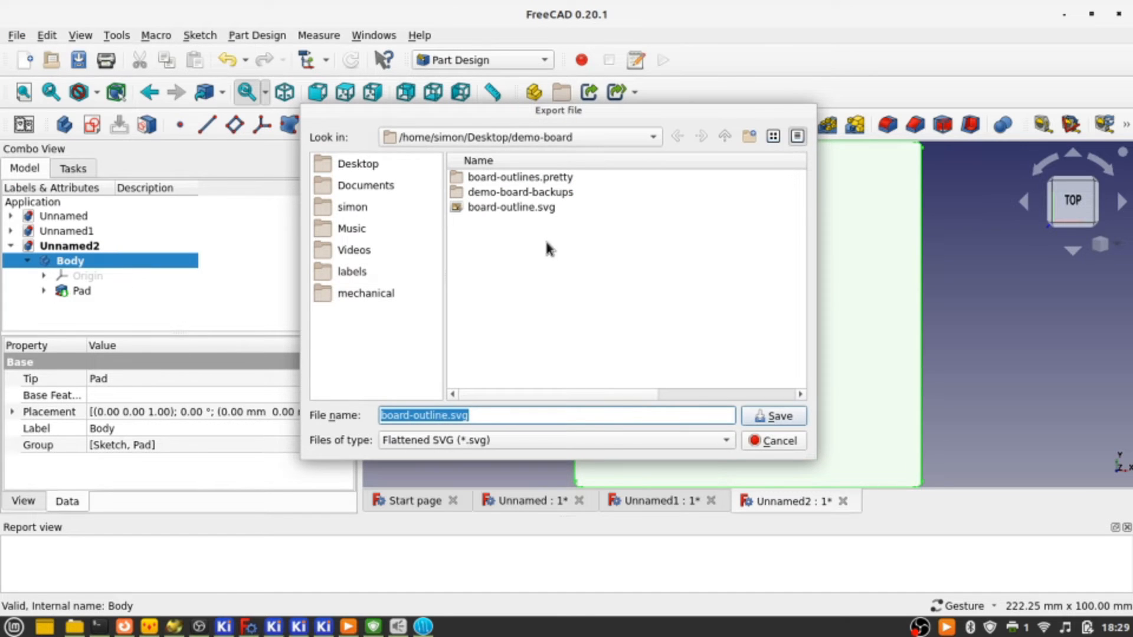
{"action": "left_click", "coordinate": [600, 442]}
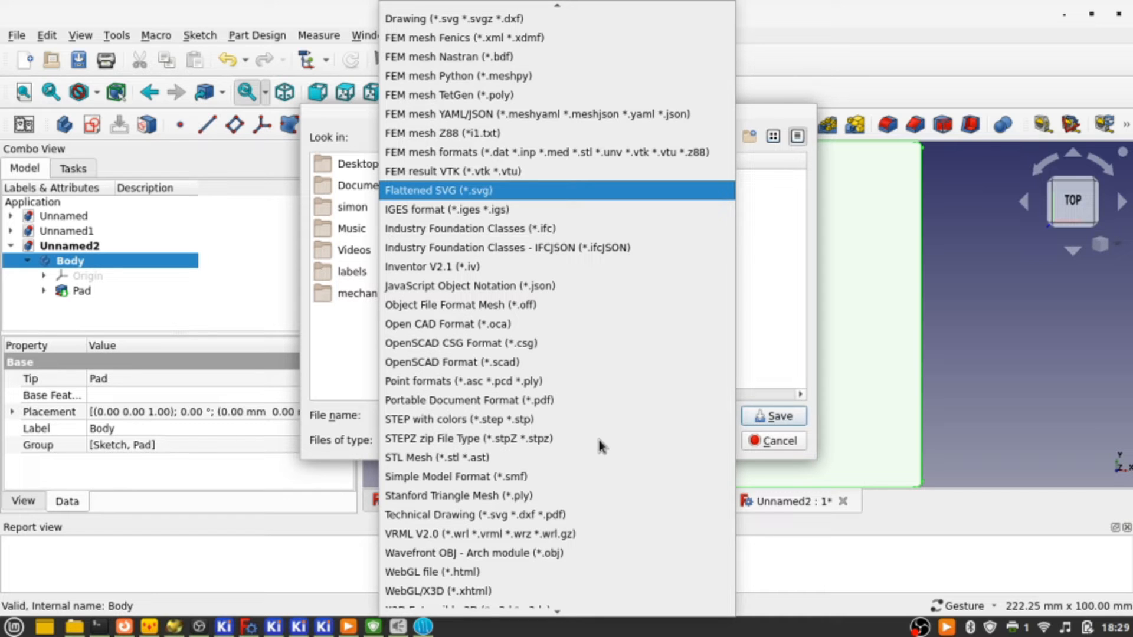
{"action": "scroll", "coordinate": [537, 34], "scroll_direction": "up", "scroll_amount": 3}
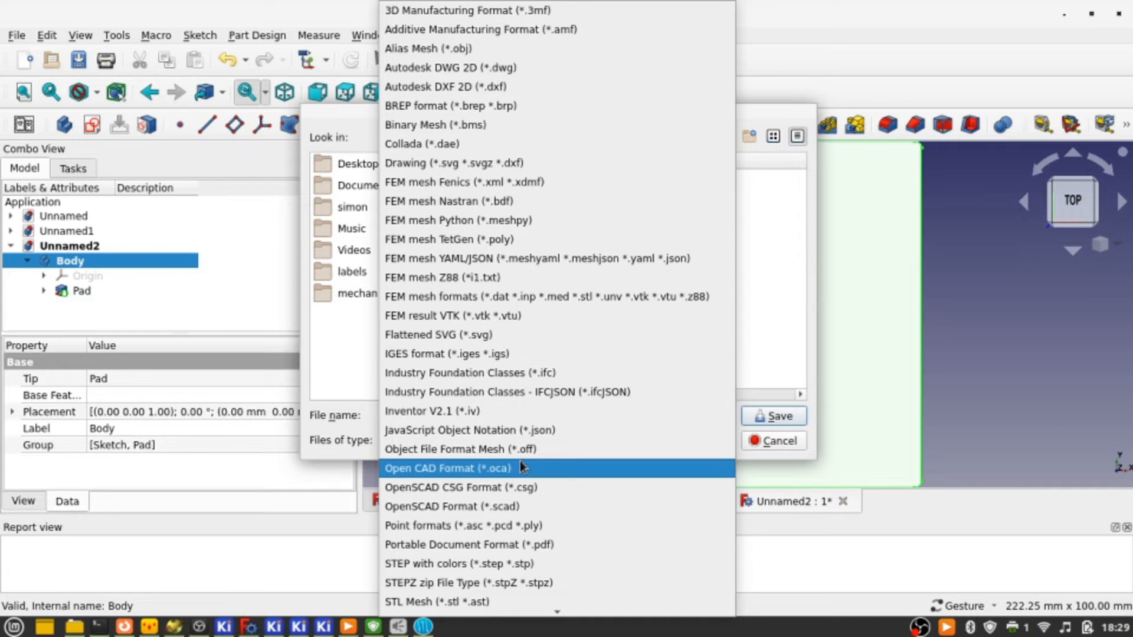
{"action": "scroll", "coordinate": [520, 461], "scroll_direction": "down", "scroll_amount": 3}
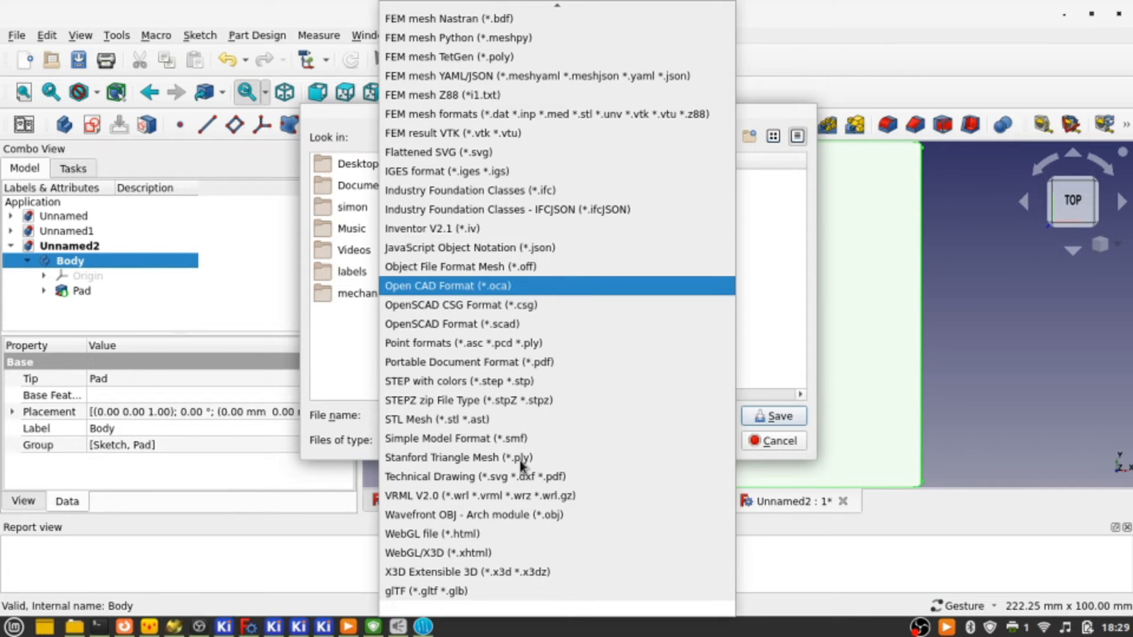
{"action": "scroll", "coordinate": [520, 466], "scroll_direction": "up", "scroll_amount": 1}
{"action": "scroll", "coordinate": [520, 466], "scroll_direction": "down", "scroll_amount": 1}
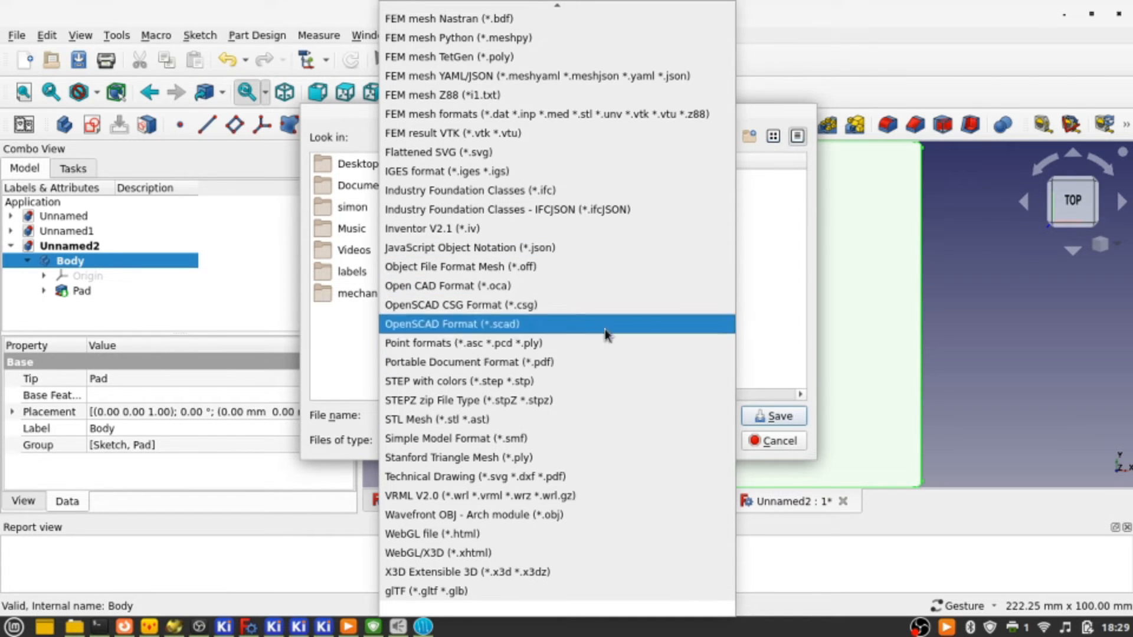
{"action": "key", "text": "Escape"}
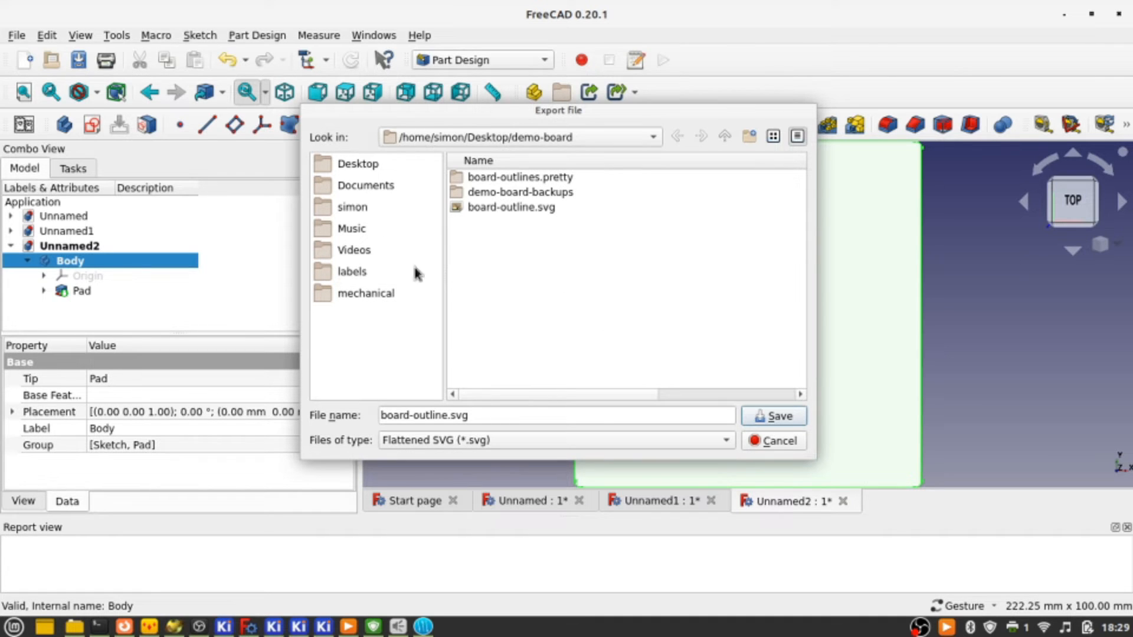
{"action": "left_click", "coordinate": [773, 441]}
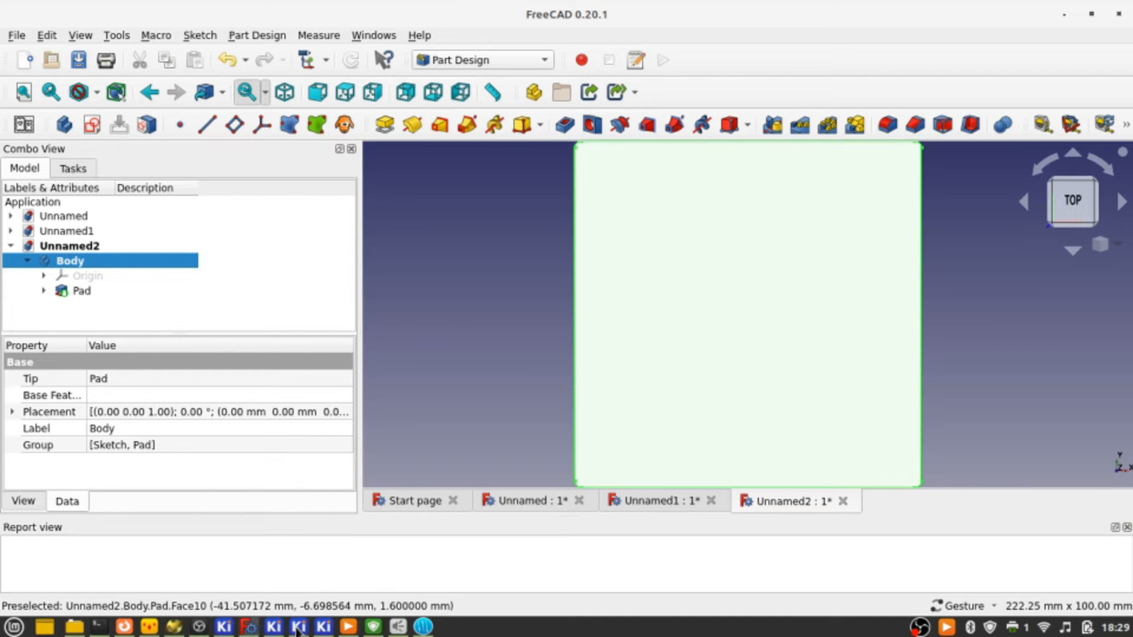
Switch to KiCad's Schematic Editor and accept the open symbol properties of X1.
{"action": "left_click", "coordinate": [325, 628]}
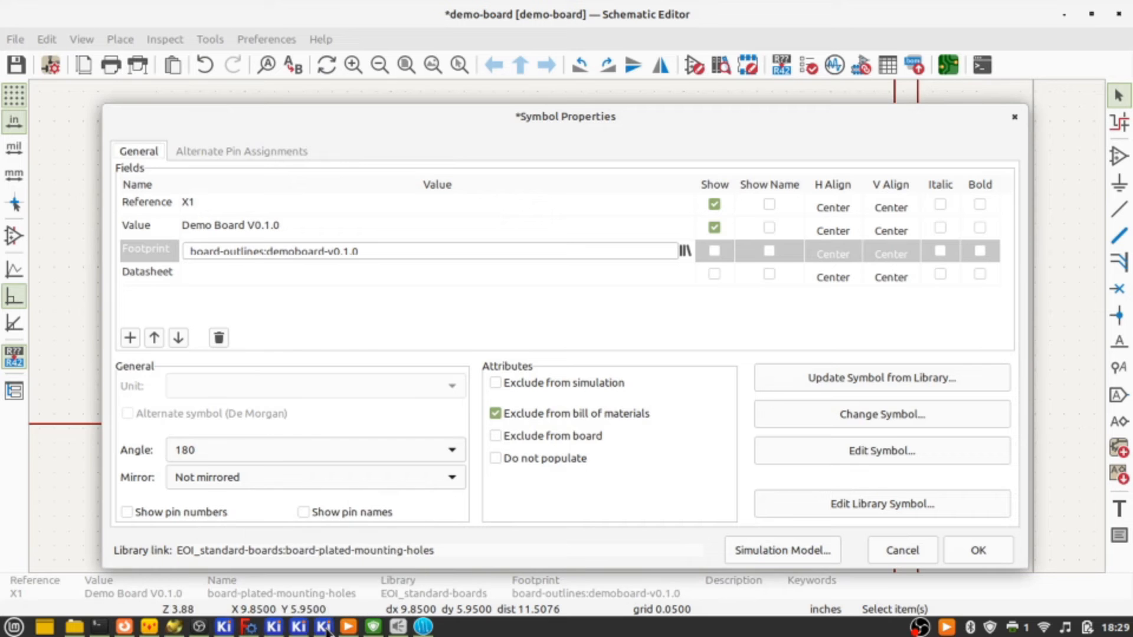
{"action": "key", "text": "Return"}
Switch to the PCB Editor and import board-outline.svg onto Edge.Cuts at X 0, Y 0 mm with scale 1 and grouped items.
{"action": "left_click", "coordinate": [274, 628]}
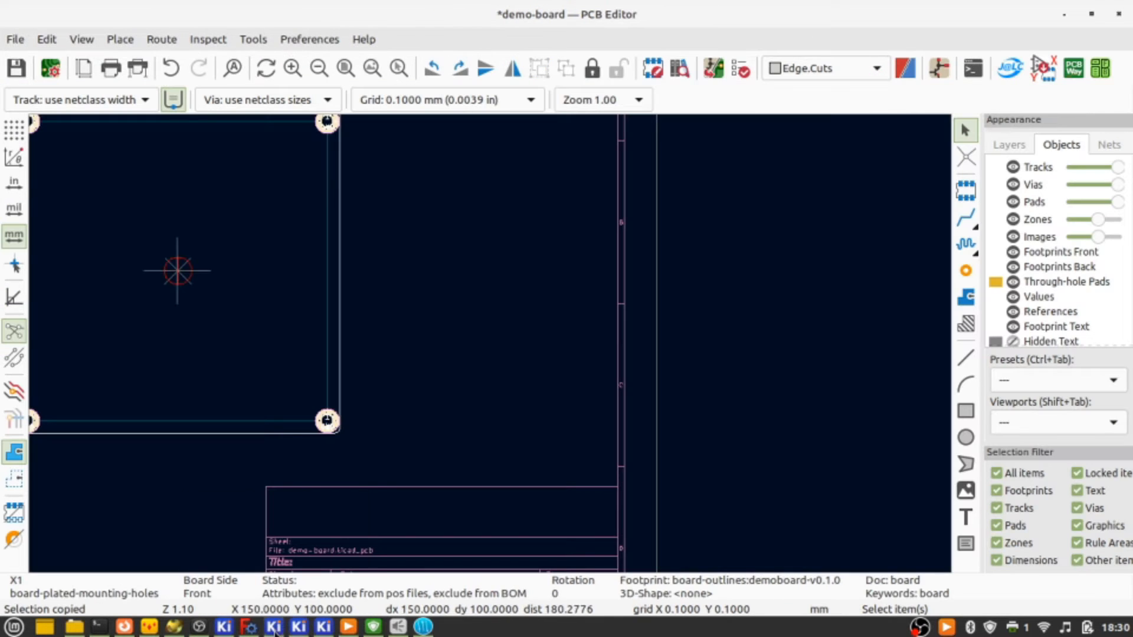
{"action": "scroll", "coordinate": [502, 360], "scroll_direction": "down", "scroll_amount": 5}
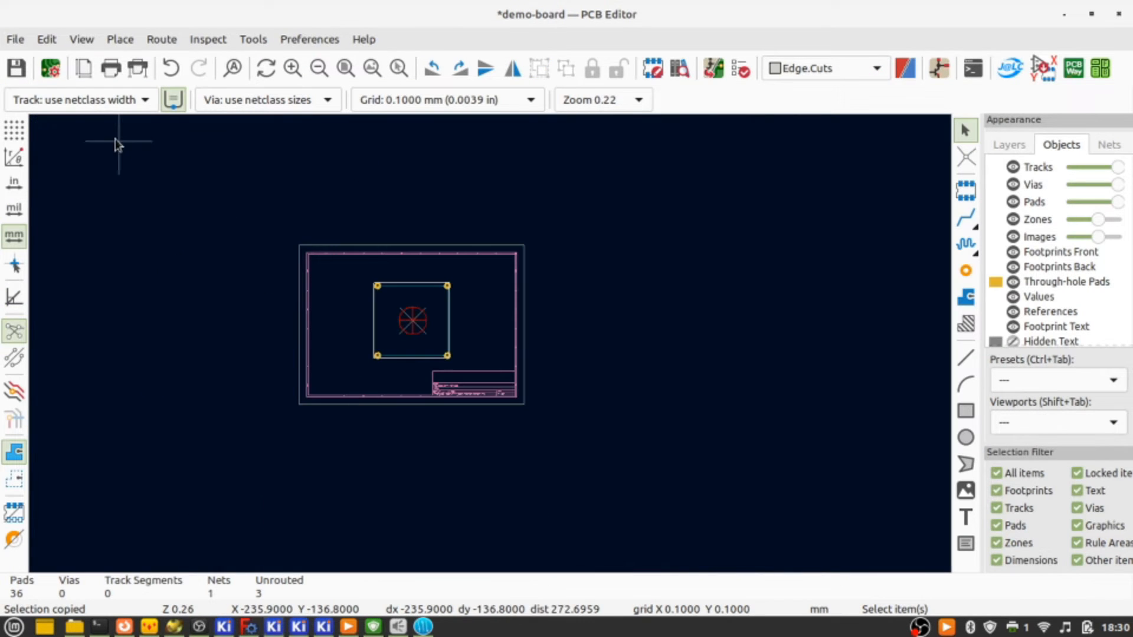
{"action": "left_click", "coordinate": [14, 39]}
{"action": "mouse_move", "coordinate": [98, 196]}
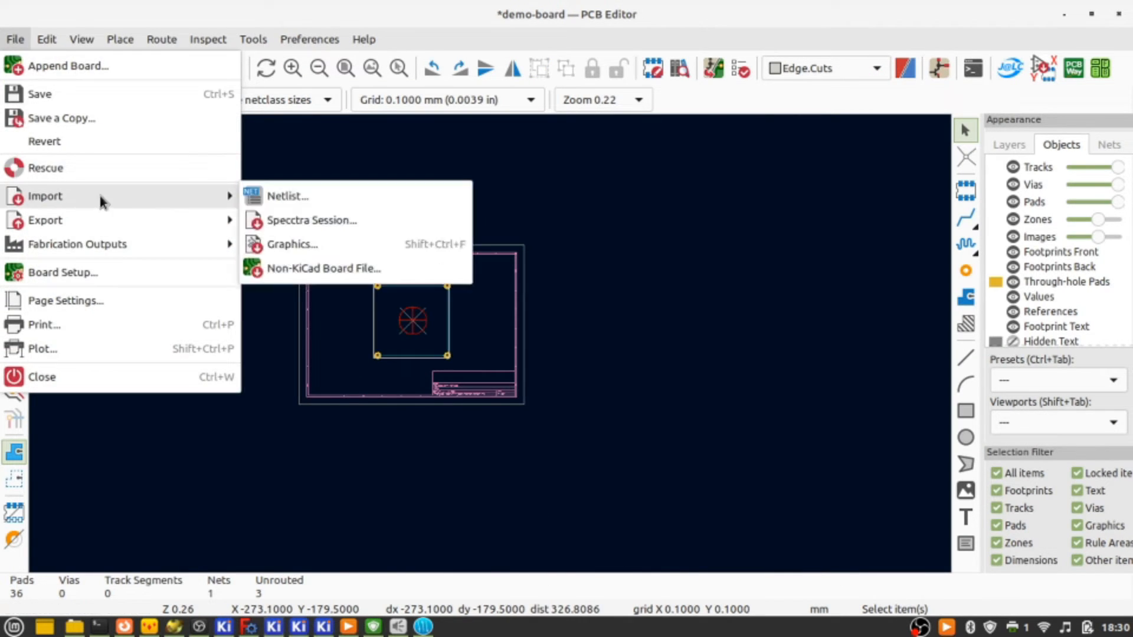
{"action": "left_click", "coordinate": [380, 252]}
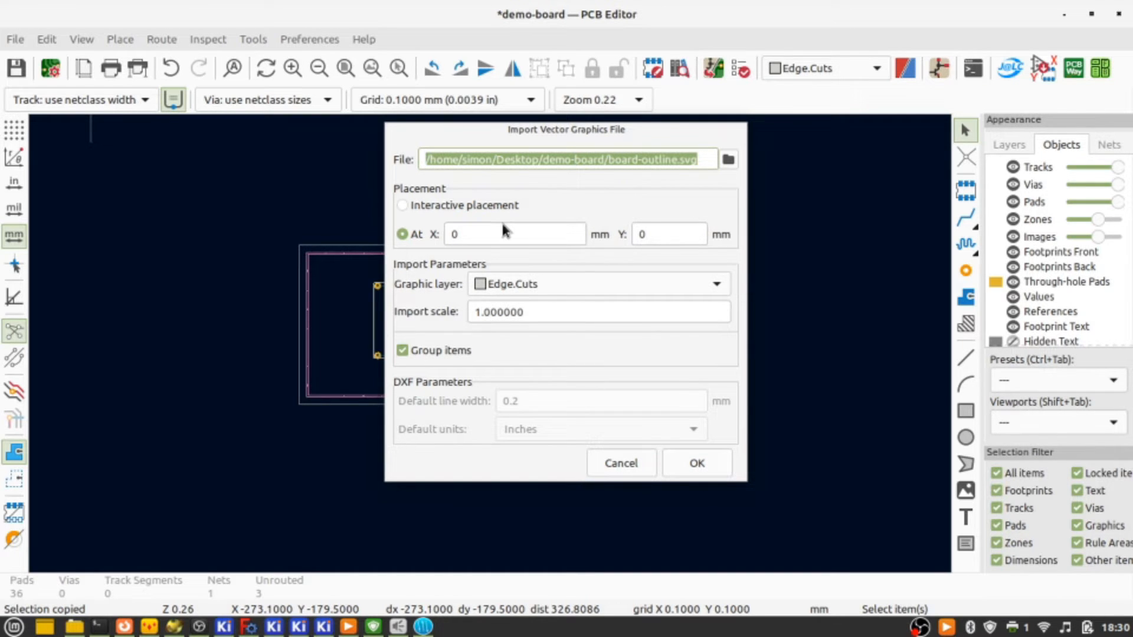
{"action": "left_click", "coordinate": [704, 467]}
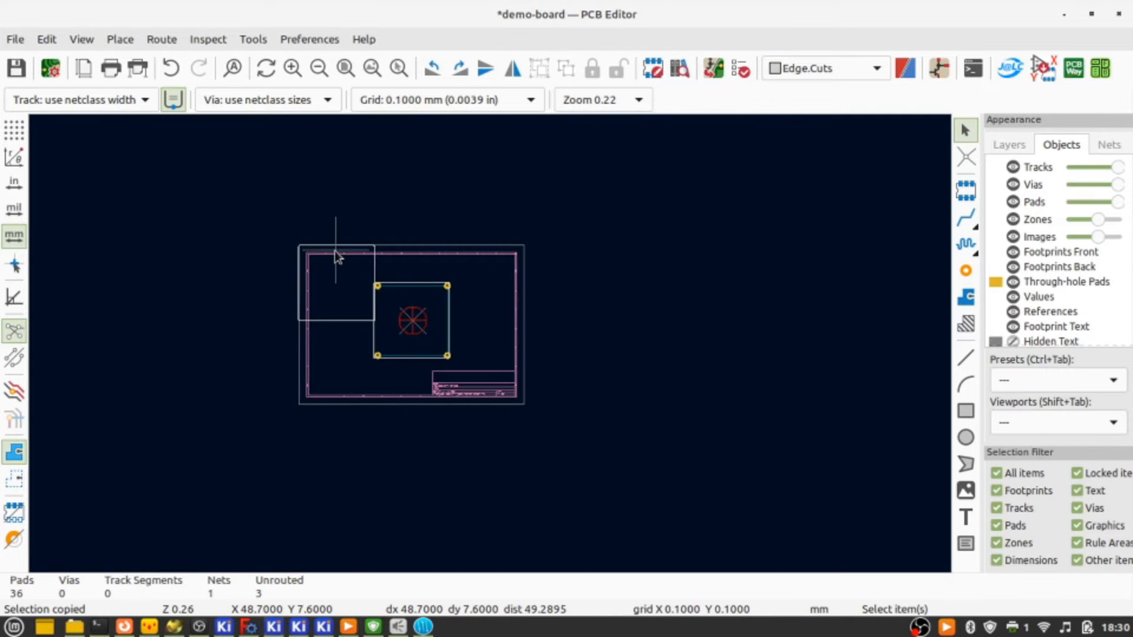
{"action": "scroll", "coordinate": [336, 253], "scroll_direction": "up", "scroll_amount": 8}
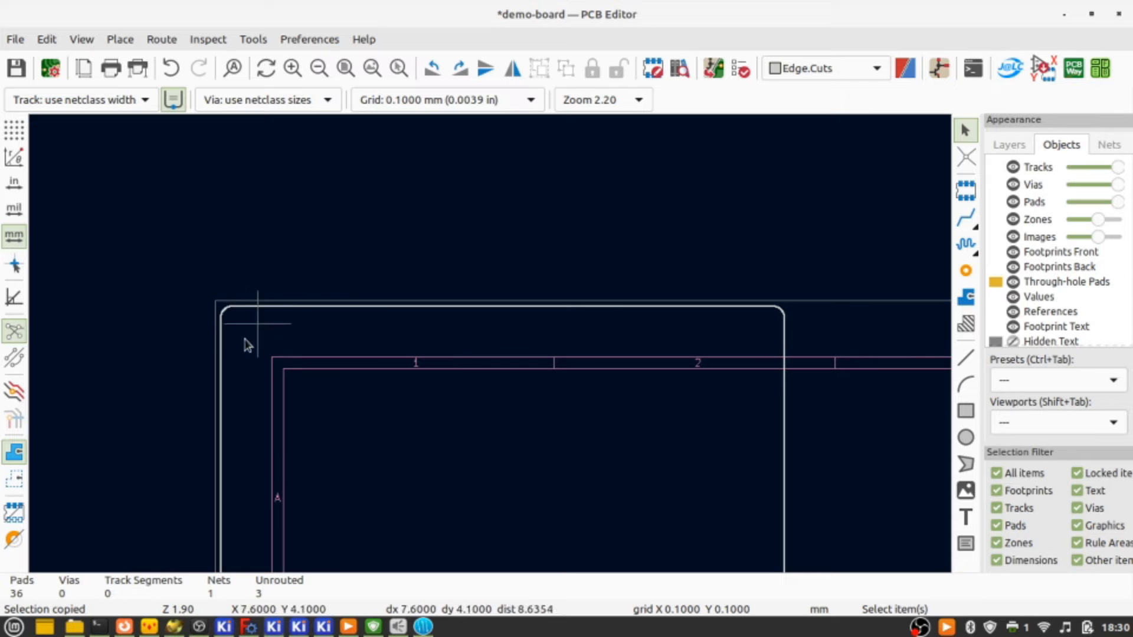
Move the imported outline group to the right of the X1 footprint, clear of its board outline.
{"action": "left_click", "coordinate": [419, 307]}
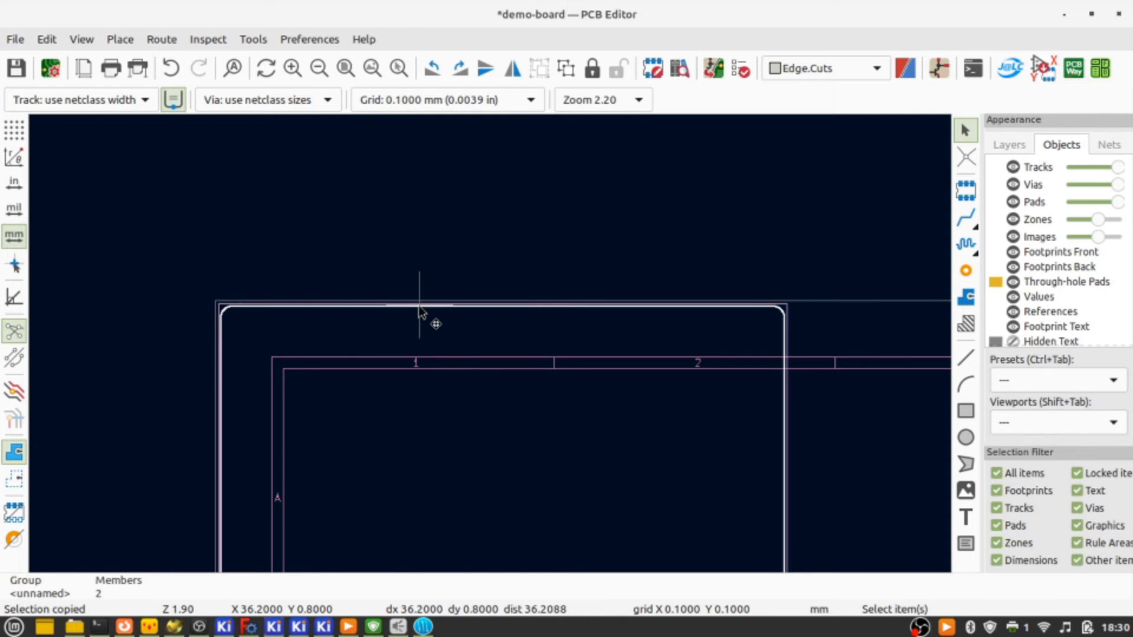
{"action": "key", "text": "m"}
{"action": "scroll", "coordinate": [420, 312], "scroll_direction": "down", "scroll_amount": 7}
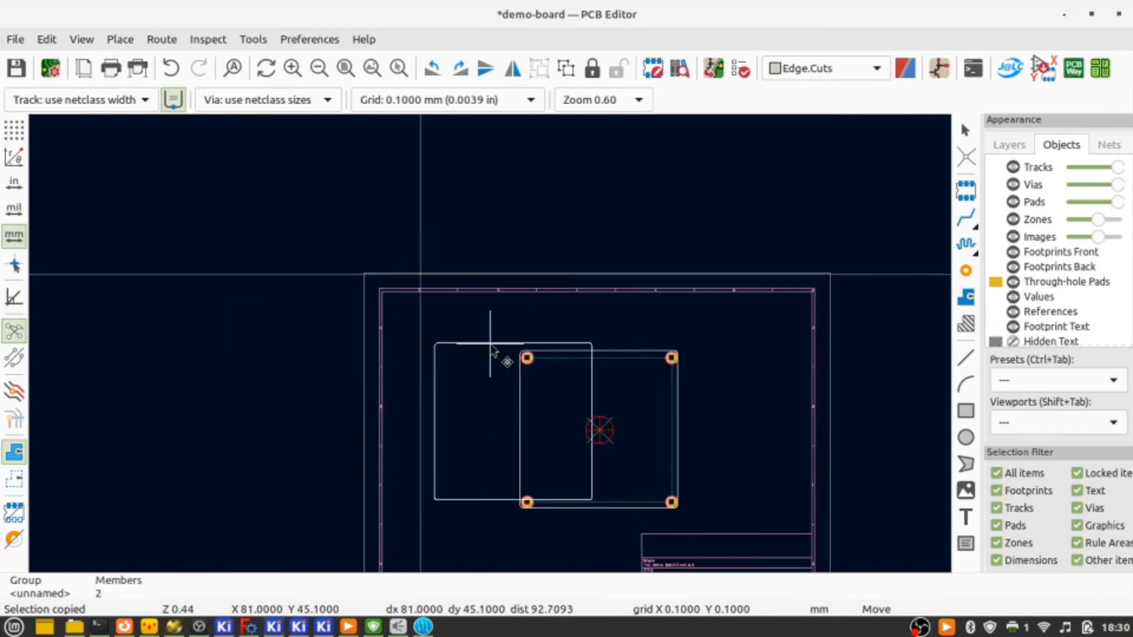
{"action": "left_click", "coordinate": [684, 357]}
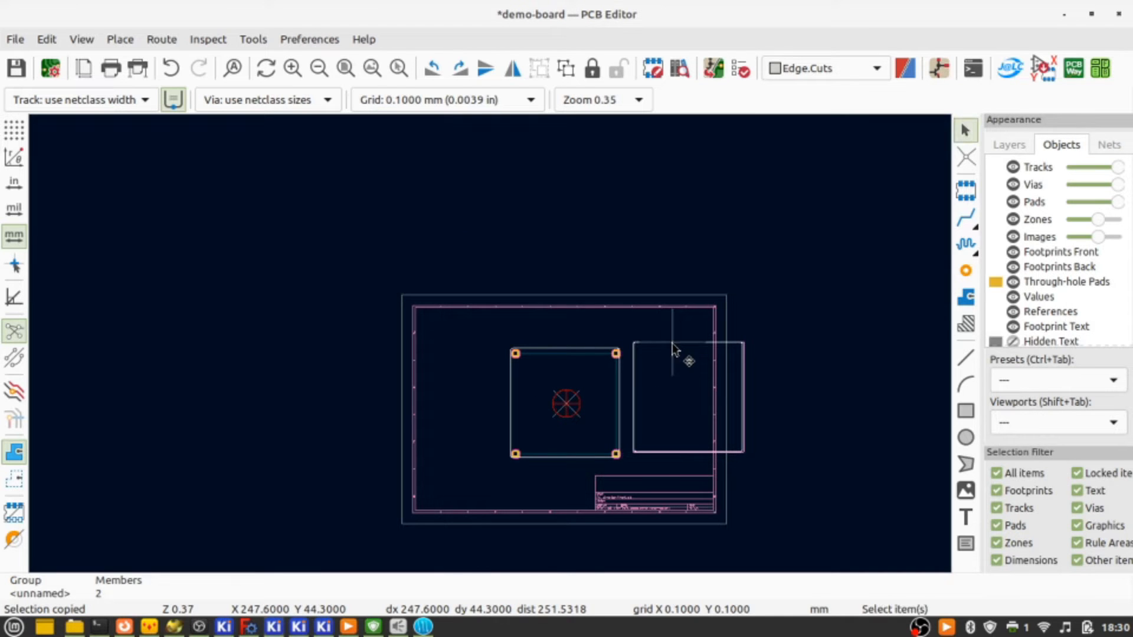
Move the X1 footprint to the left part of the sheet and shift the imported outline left toward the sheet's centre.
{"action": "left_click", "coordinate": [466, 335]}
{"action": "left_click_drag", "start_coordinate": [465, 330], "coordinate": [634, 496]}
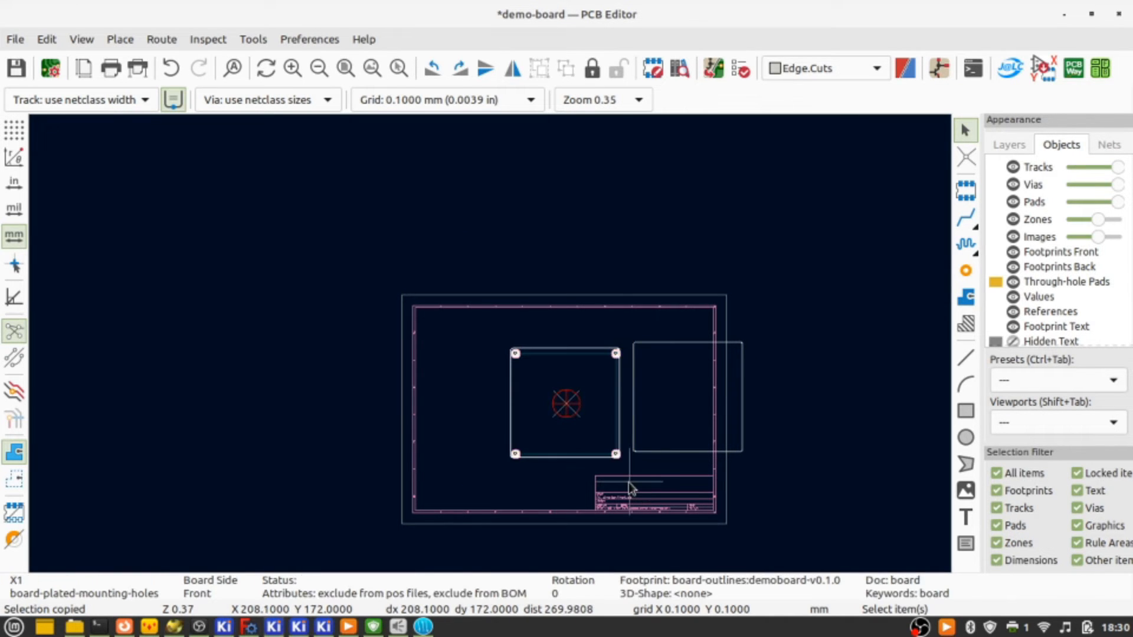
{"action": "key", "text": "m"}
{"action": "scroll", "coordinate": [615, 456], "scroll_direction": "left", "scroll_amount": 2}
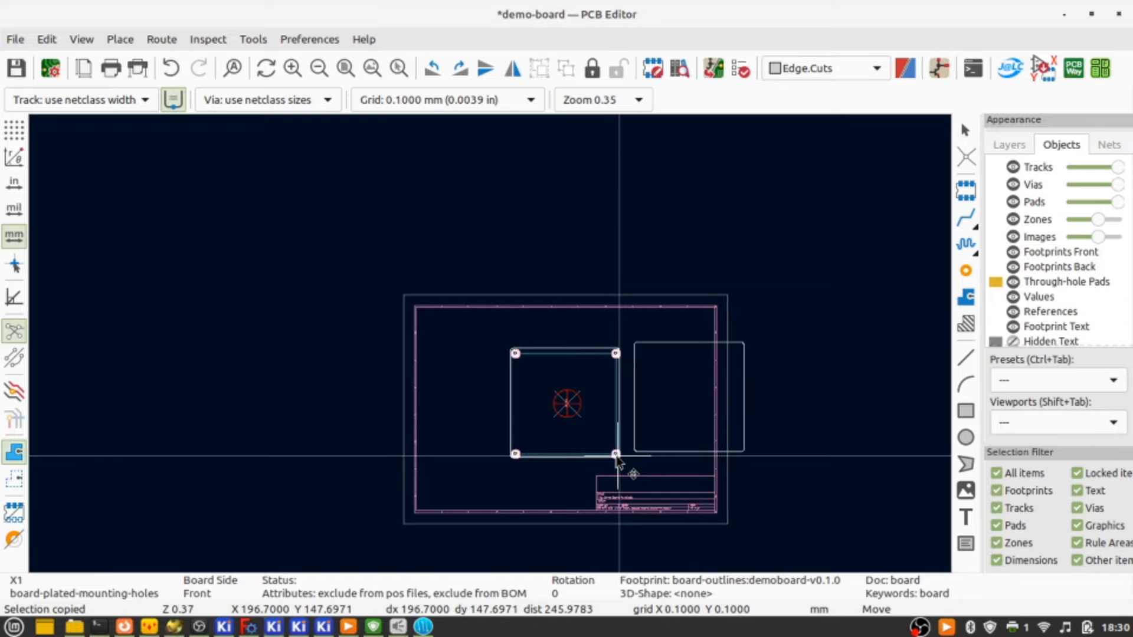
{"action": "scroll", "coordinate": [616, 460], "scroll_direction": "left", "scroll_amount": 2}
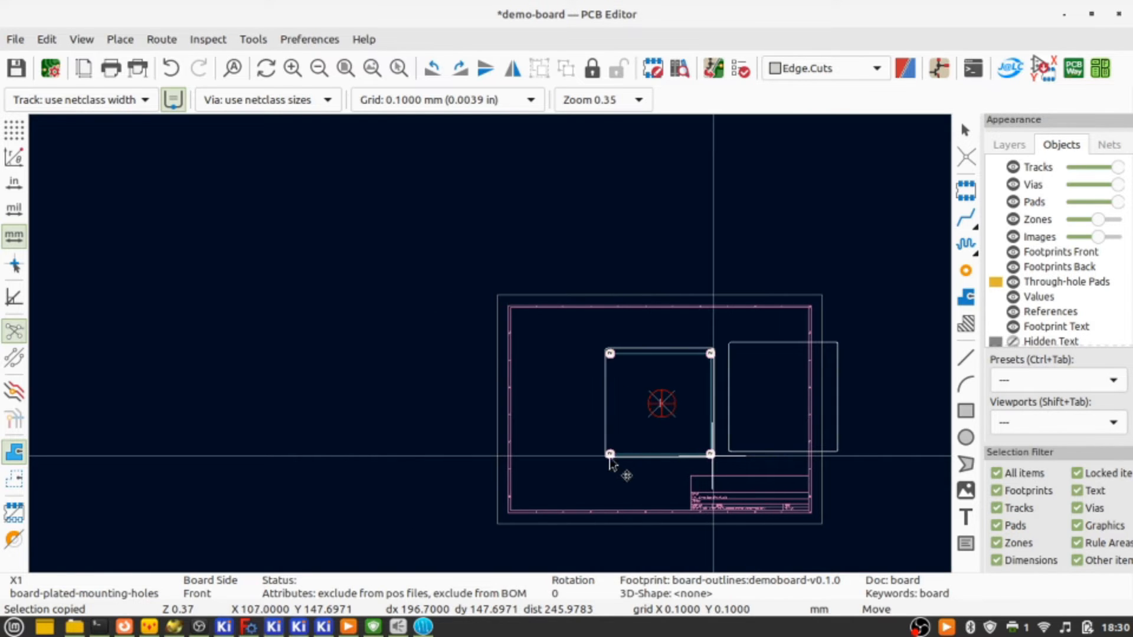
{"action": "left_click", "coordinate": [628, 456]}
{"action": "left_click", "coordinate": [785, 348]}
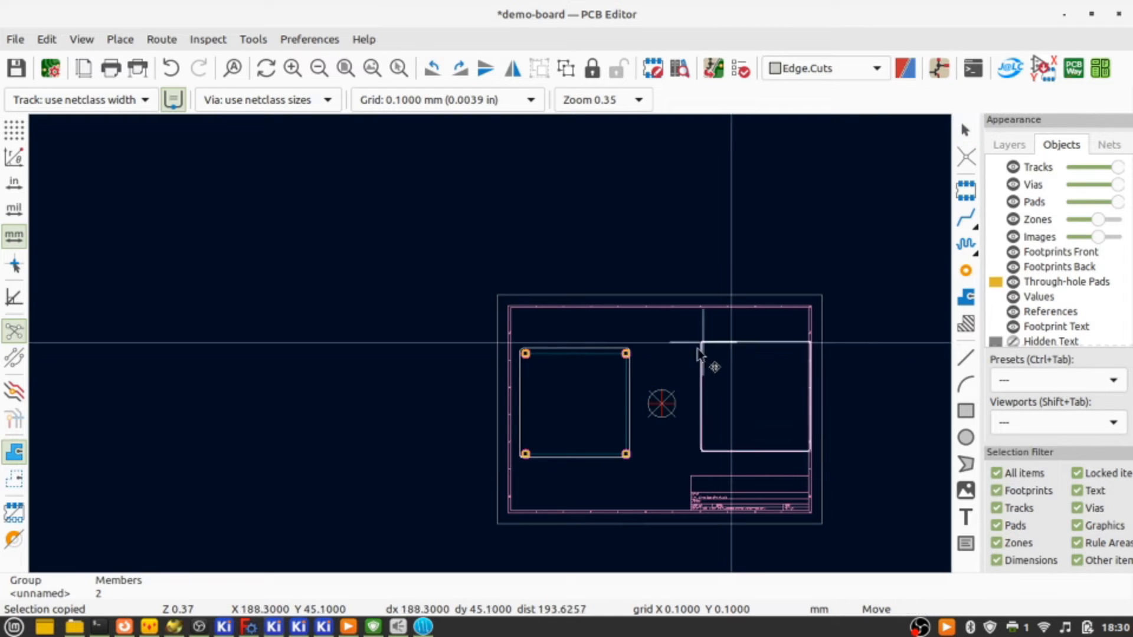
{"action": "left_click", "coordinate": [721, 346]}
Delete the X1 footprint from the board and check the remaining outline in the 3D Viewer.
{"action": "left_click_drag", "start_coordinate": [478, 338], "coordinate": [631, 494]}
{"action": "key", "text": "Delete"}
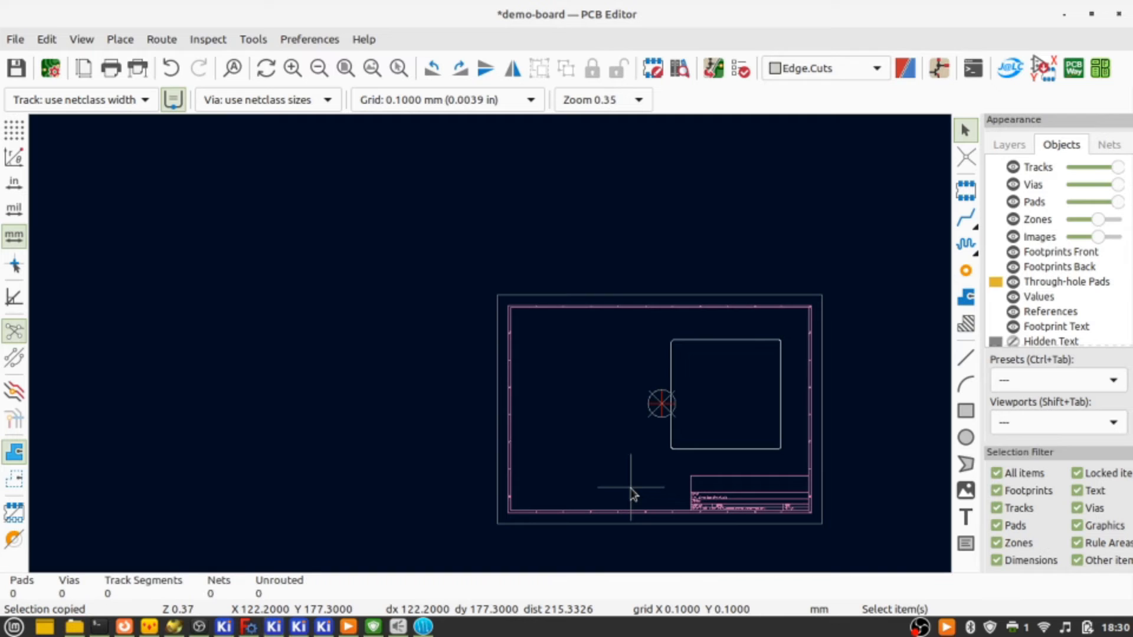
{"action": "key", "text": "alt+3"}
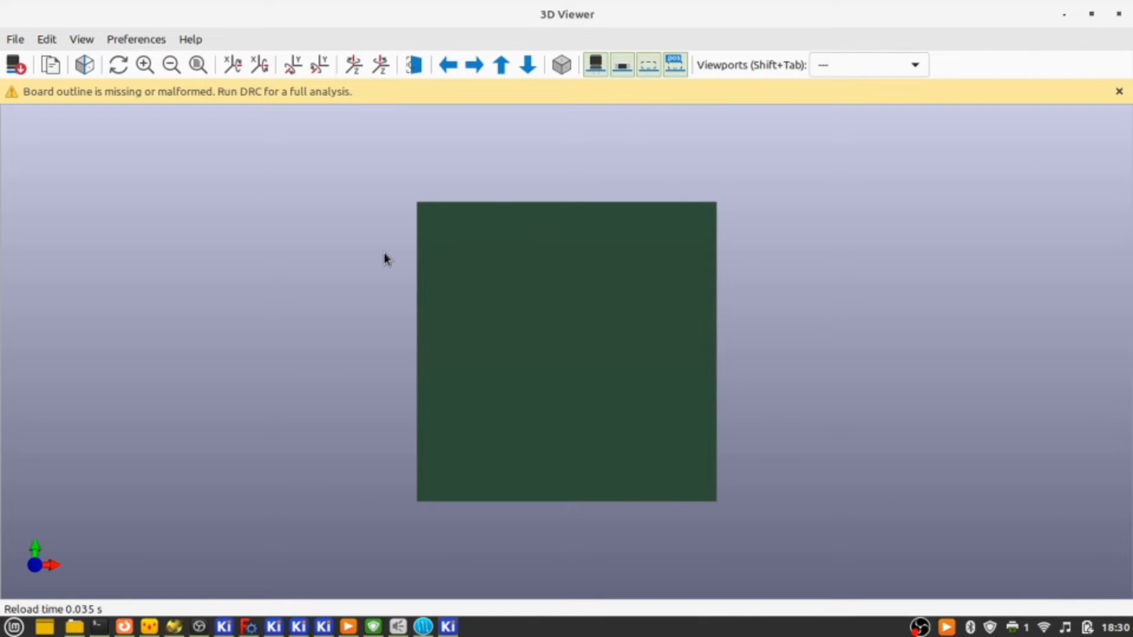
{"action": "left_click", "coordinate": [1119, 13]}
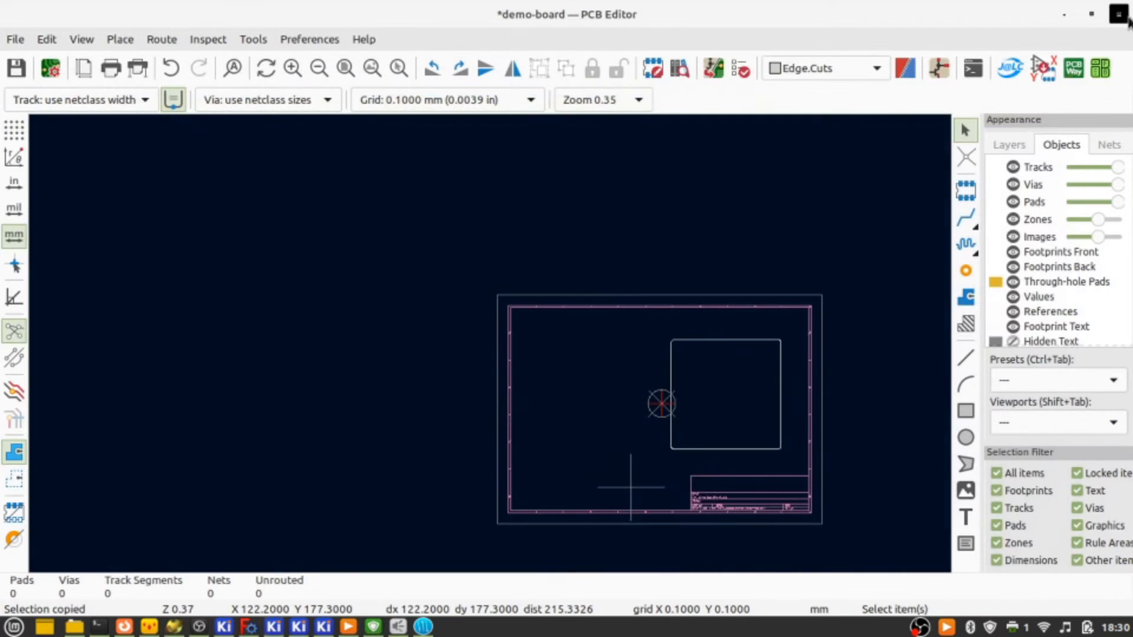
Remove the duplicate Edge.Cuts polygon from the imported outline group and save the board.
{"action": "scroll", "coordinate": [494, 351], "scroll_direction": "up", "scroll_amount": 5}
{"action": "scroll", "coordinate": [494, 351], "scroll_direction": "down", "scroll_amount": 3}
{"action": "scroll", "coordinate": [494, 352], "scroll_direction": "up", "scroll_amount": 5}
{"action": "left_click", "coordinate": [529, 305]}
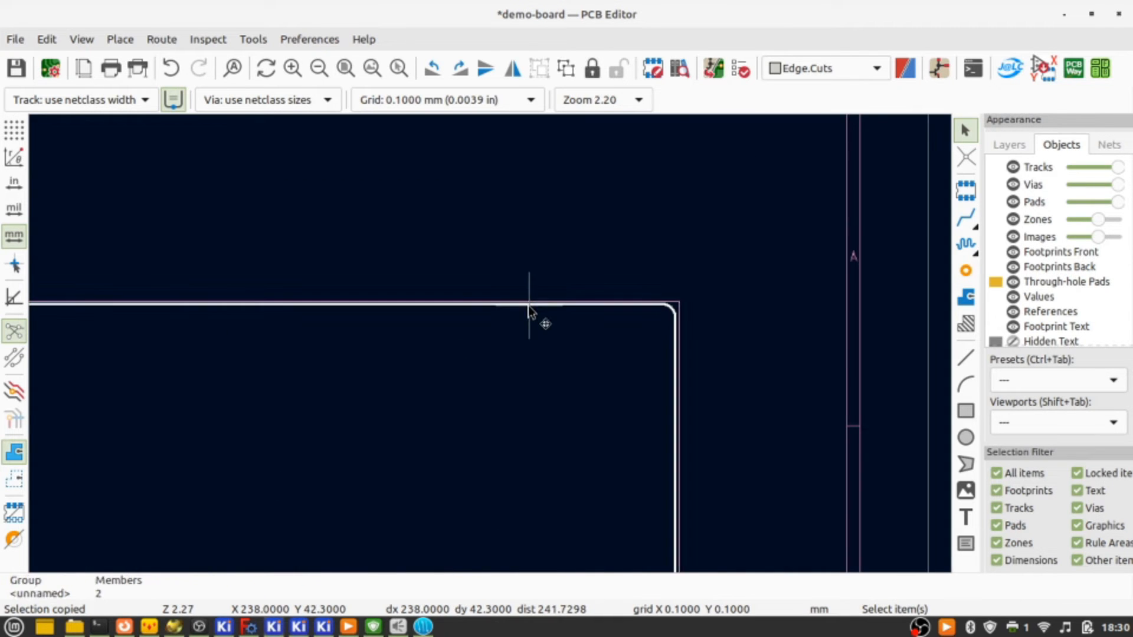
{"action": "key", "text": "Delete"}
{"action": "key", "text": "ctrl+z"}
{"action": "left_click", "coordinate": [522, 304]}
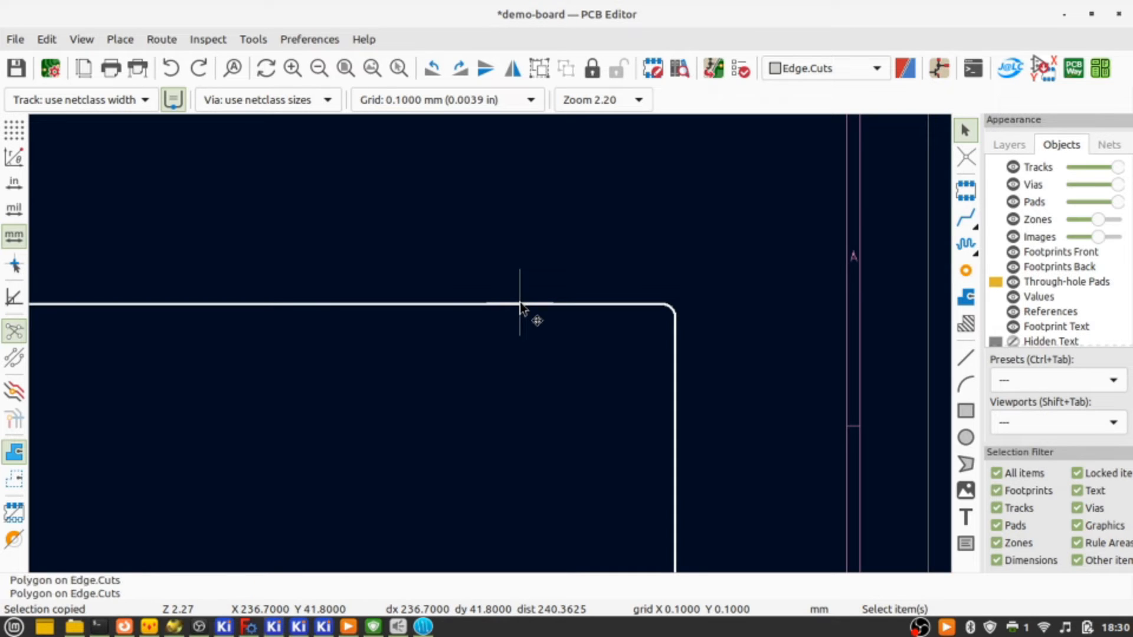
{"action": "key", "text": "Escape"}
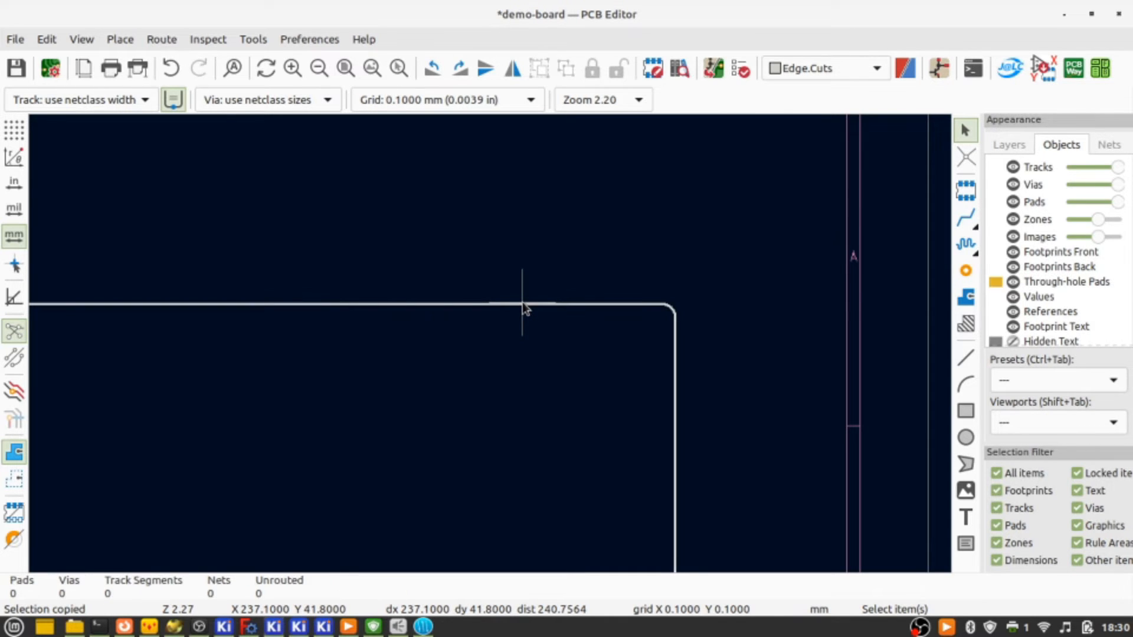
{"action": "key", "text": "ctrl+s"}
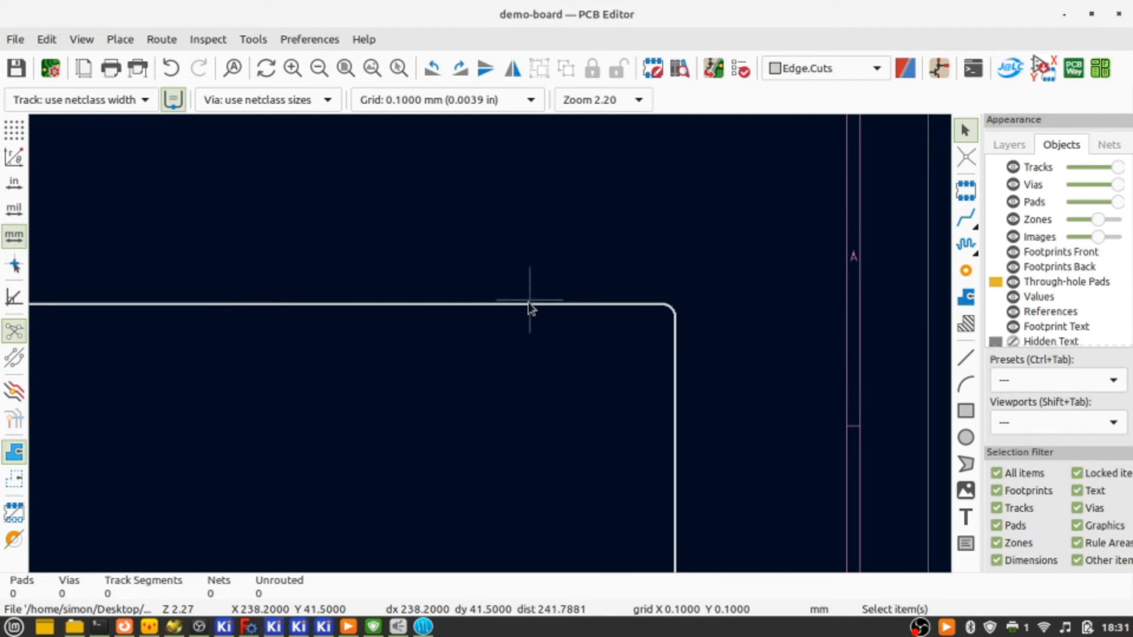
Name the outline polygon's group BoardOutline.
{"action": "left_click", "coordinate": [526, 305]}
{"action": "key", "text": "e"}
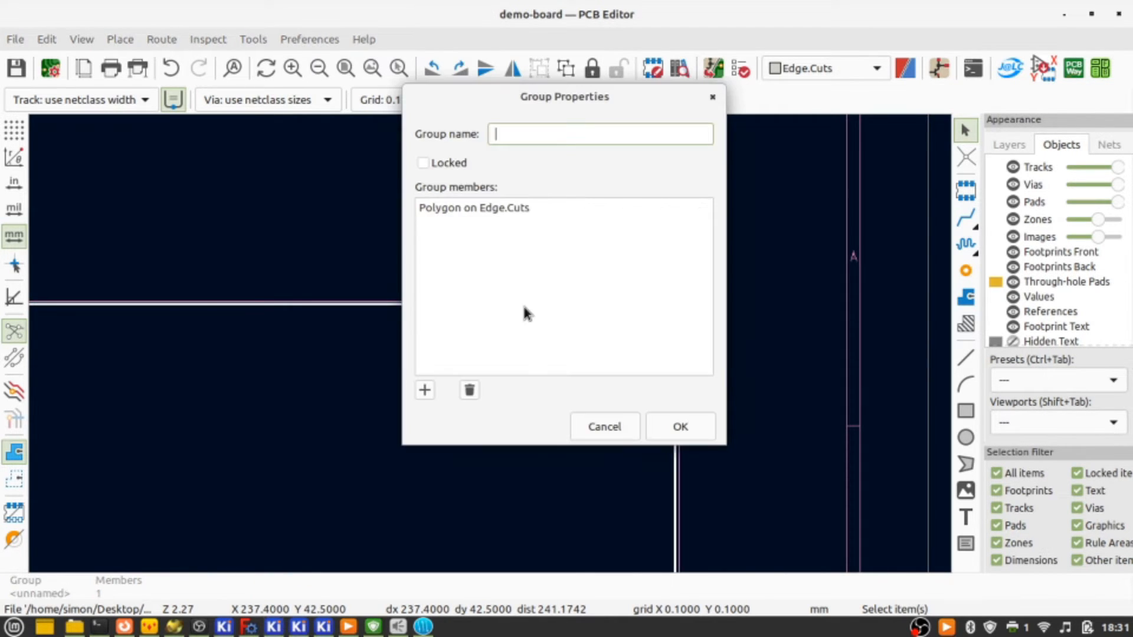
{"action": "type", "text": "BoardOutline"}
{"action": "key", "text": "Return"}
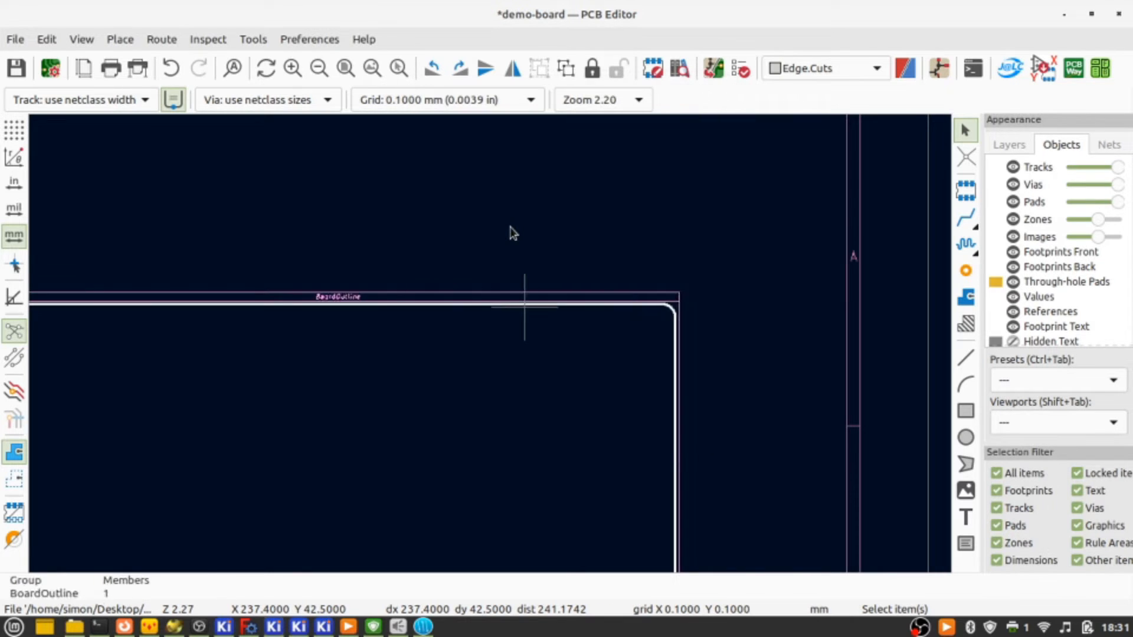
Inspect the rounded-corner board in the 3D Viewer and examine the whole outline in the PCB Editor.
{"action": "key", "text": "alt+3"}
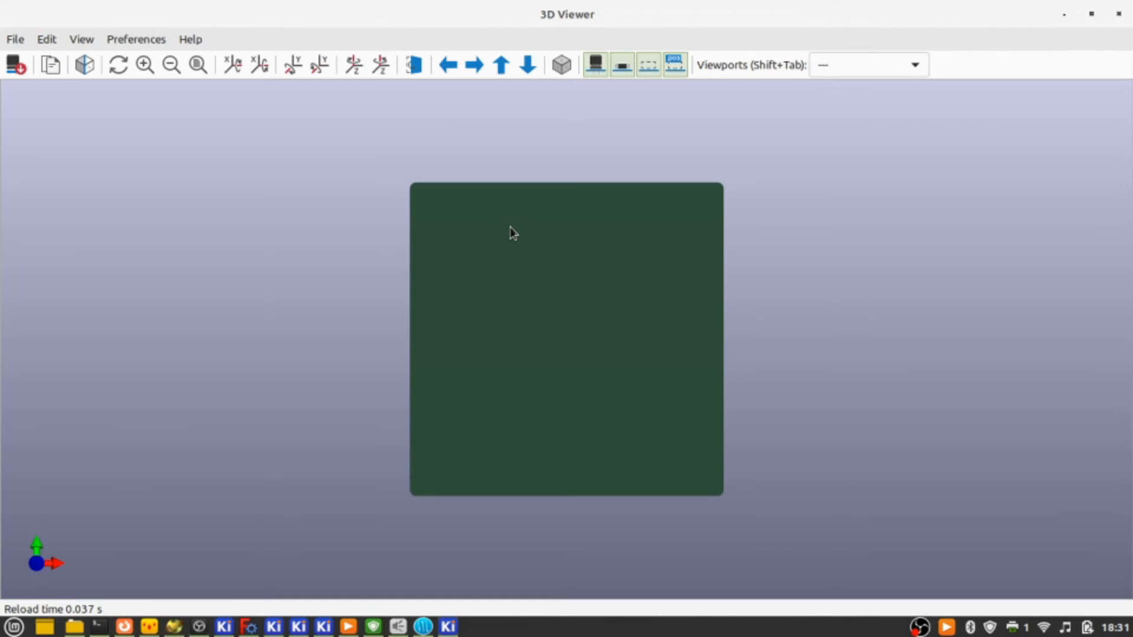
{"action": "left_click_drag", "start_coordinate": [736, 236], "coordinate": [703, 244]}
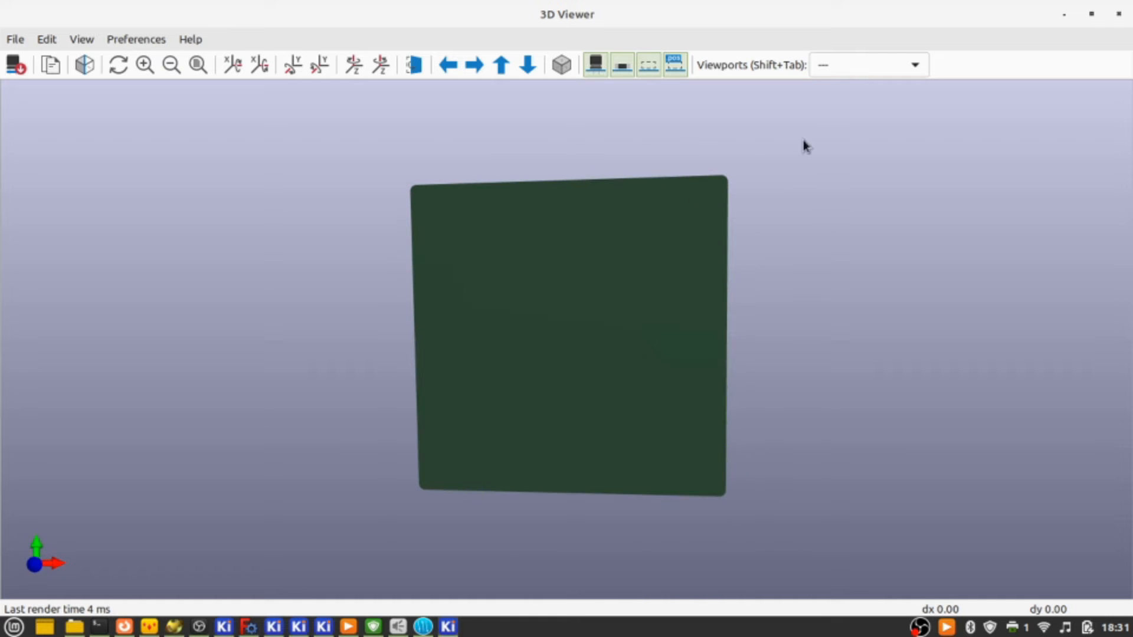
{"action": "left_click", "coordinate": [1119, 14]}
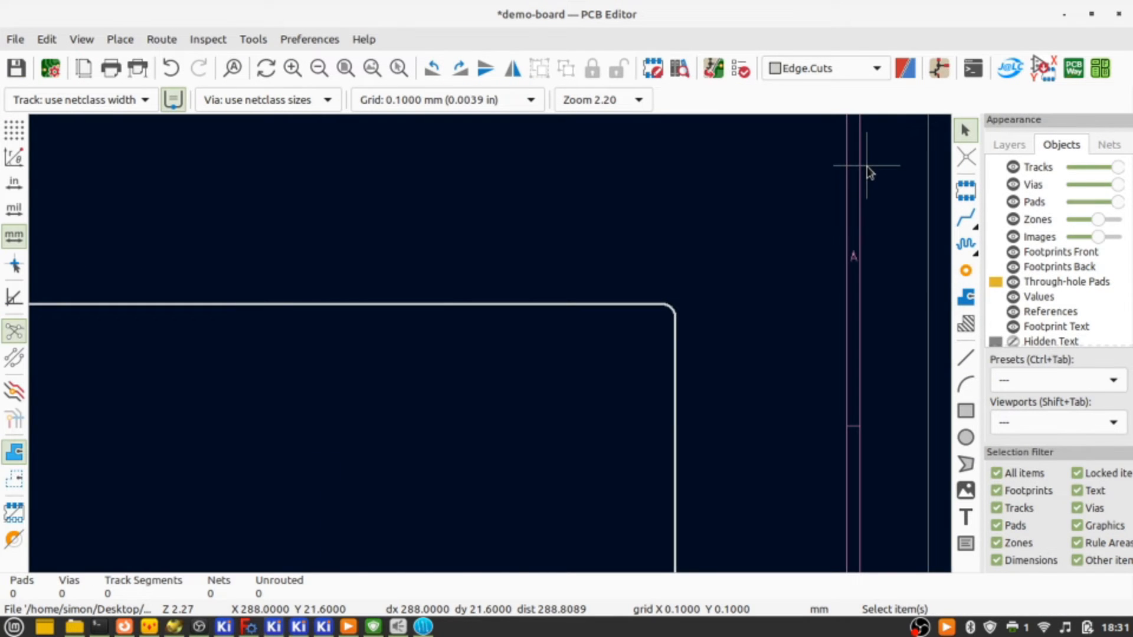
{"action": "scroll", "coordinate": [867, 171], "scroll_direction": "down", "scroll_amount": 5}
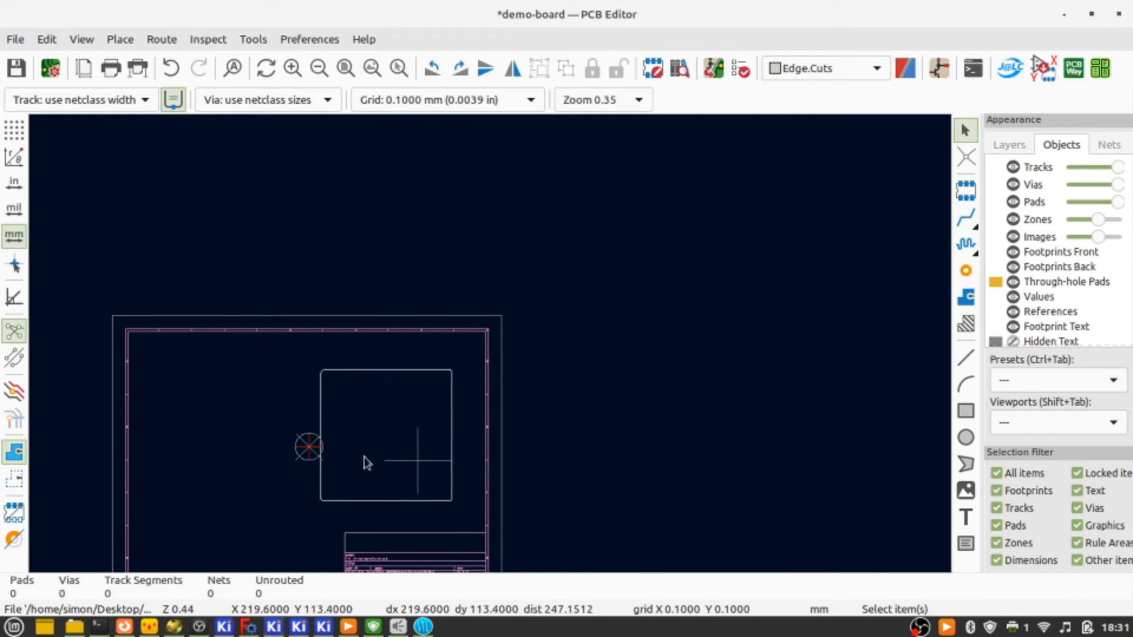
{"action": "scroll", "coordinate": [371, 440], "scroll_direction": "up", "scroll_amount": 3}
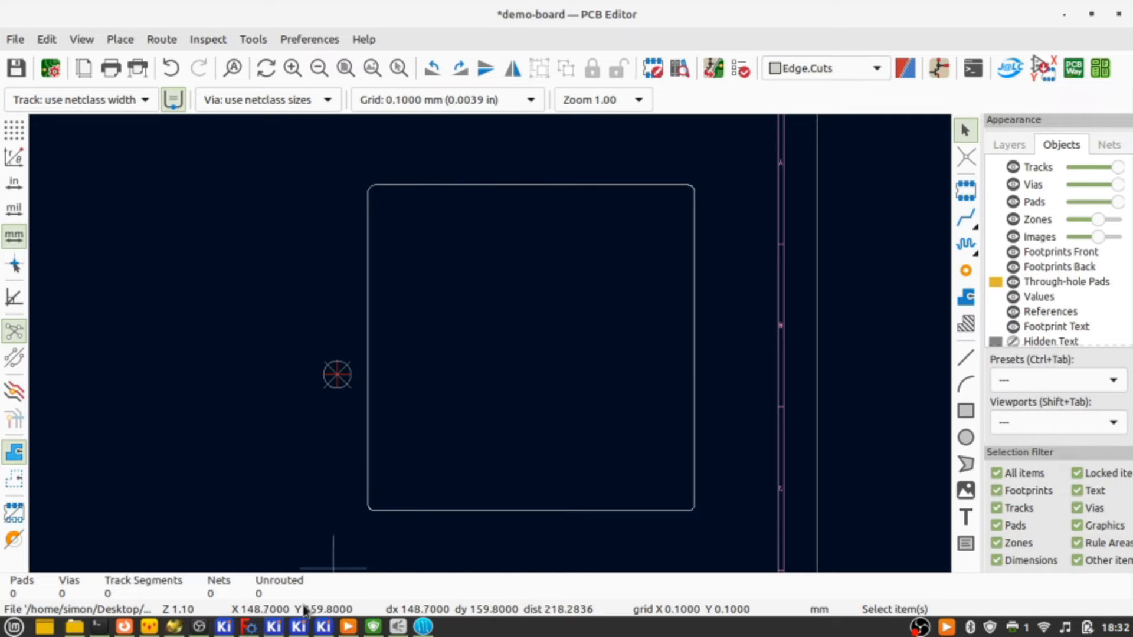
Switch to the Footprint Editor and examine the outline, mounting holes and fiducials of brass-box-m0_1_0.
{"action": "mouse_move", "coordinate": [264, 635]}
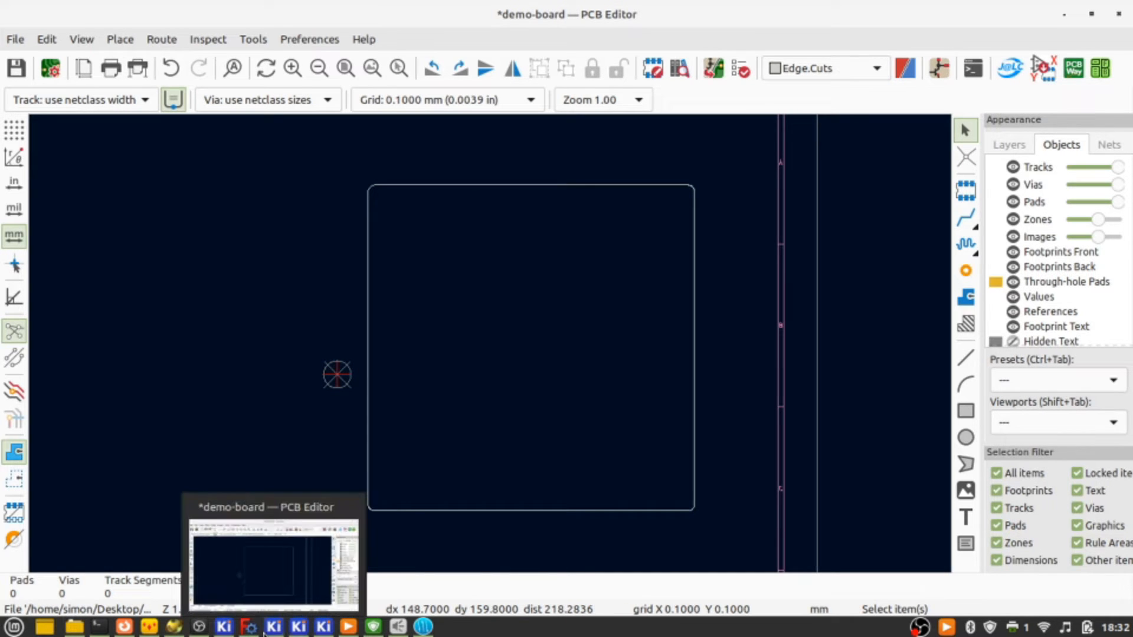
{"action": "left_click", "coordinate": [299, 627]}
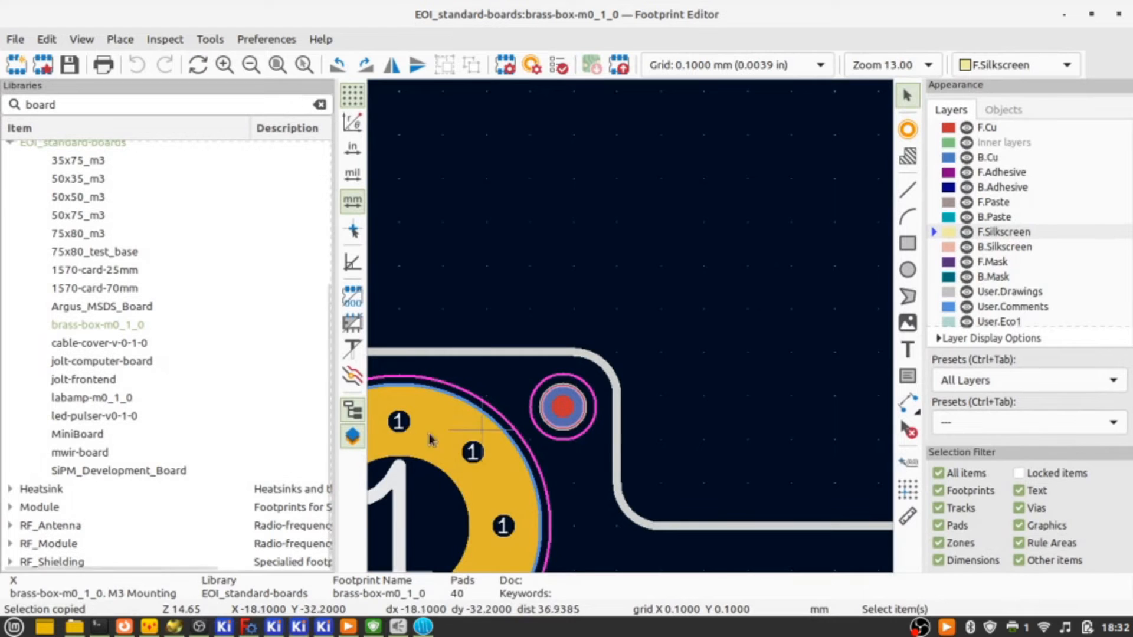
{"action": "scroll", "coordinate": [629, 328], "scroll_direction": "down", "scroll_amount": 10}
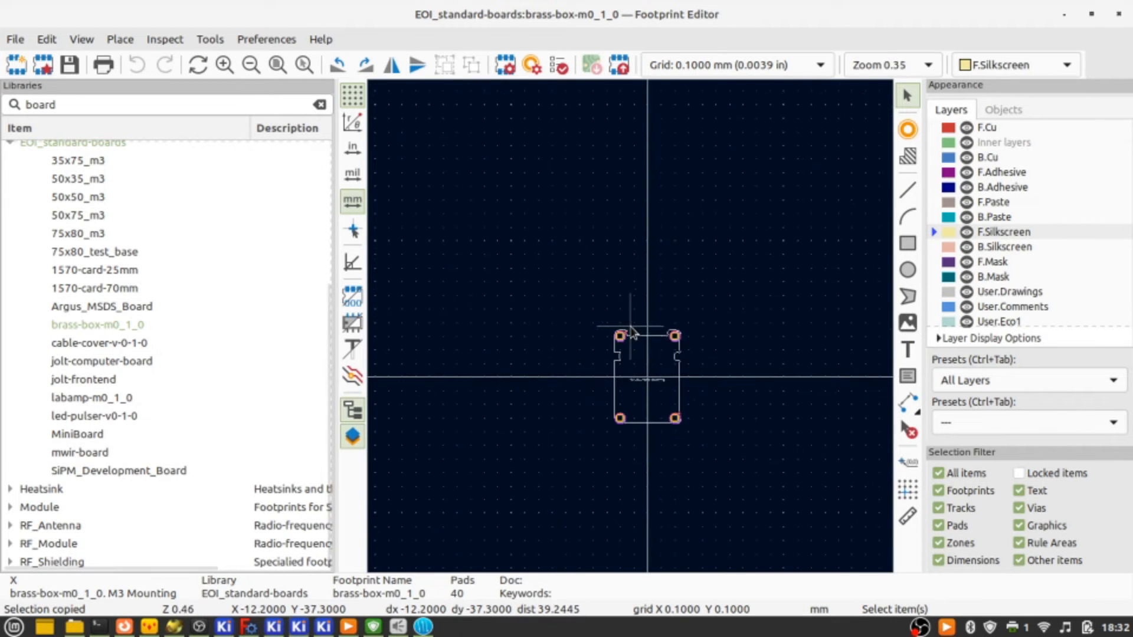
{"action": "scroll", "coordinate": [608, 215], "scroll_direction": "up", "scroll_amount": 5}
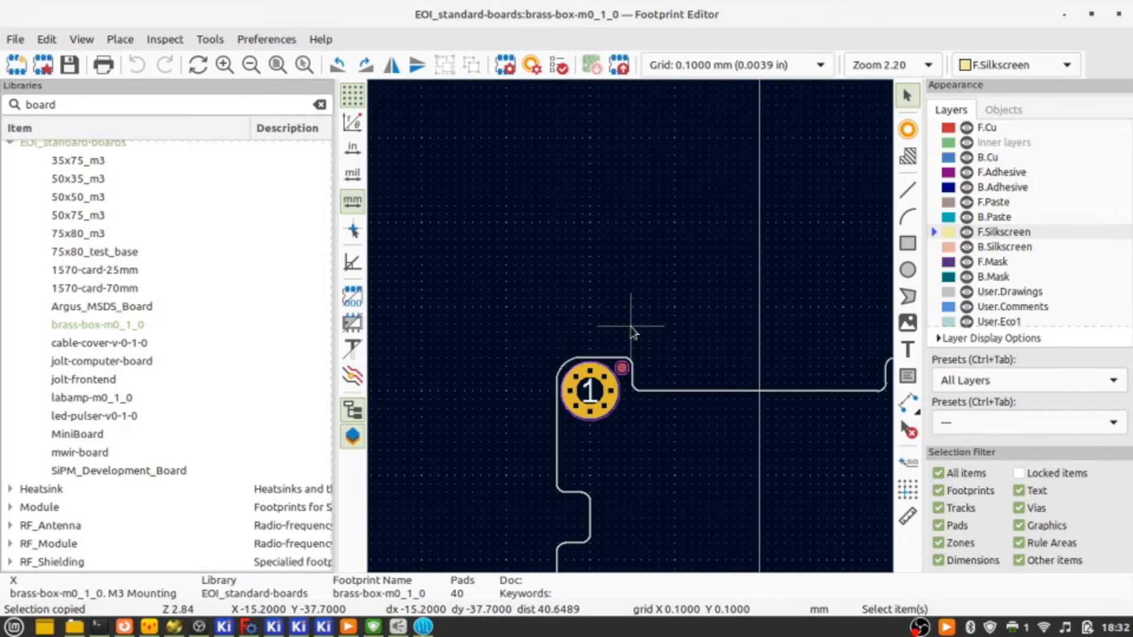
{"action": "scroll", "coordinate": [632, 332], "scroll_direction": "up", "scroll_amount": 5}
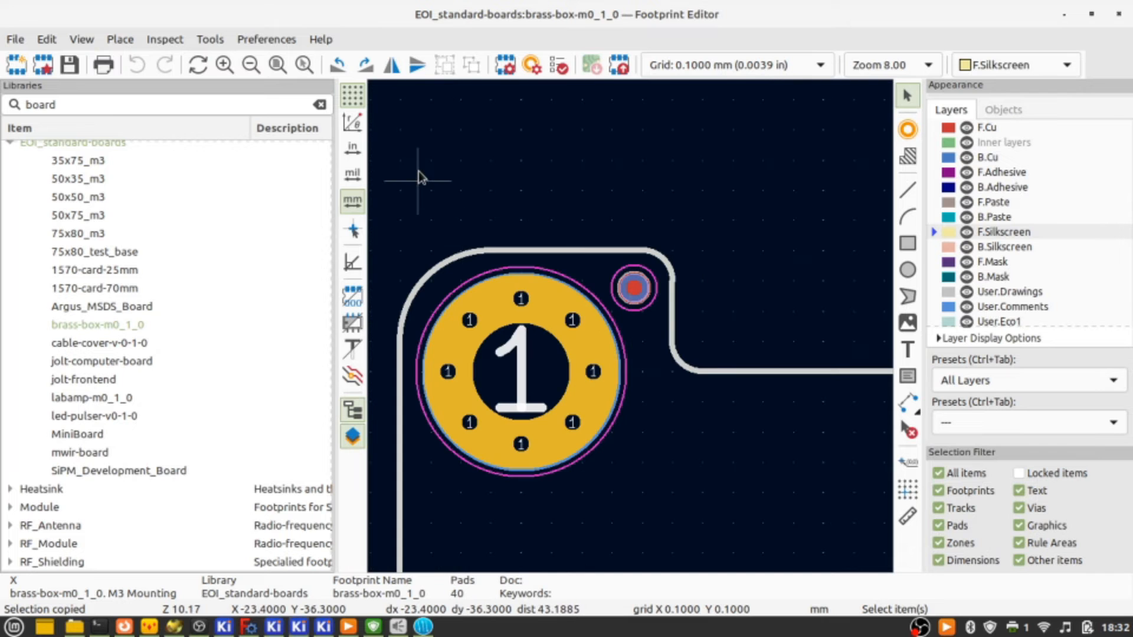
{"action": "scroll", "coordinate": [632, 325], "scroll_direction": "down", "scroll_amount": 5}
{"action": "scroll", "coordinate": [632, 331], "scroll_direction": "up", "scroll_amount": 3}
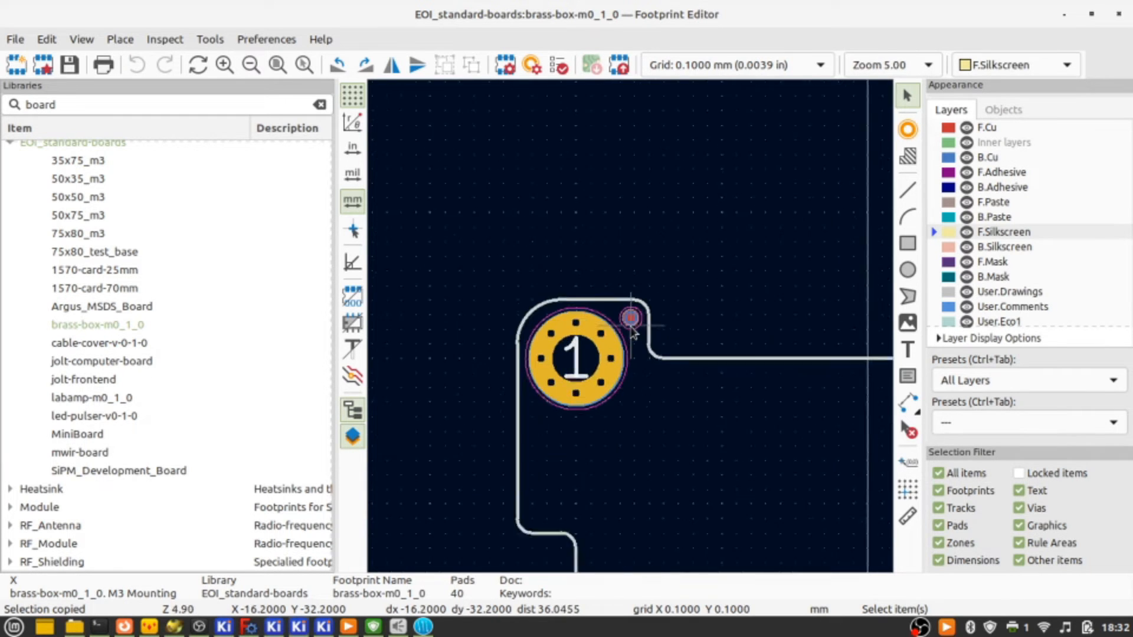
{"action": "scroll", "coordinate": [632, 330], "scroll_direction": "up", "scroll_amount": 1}
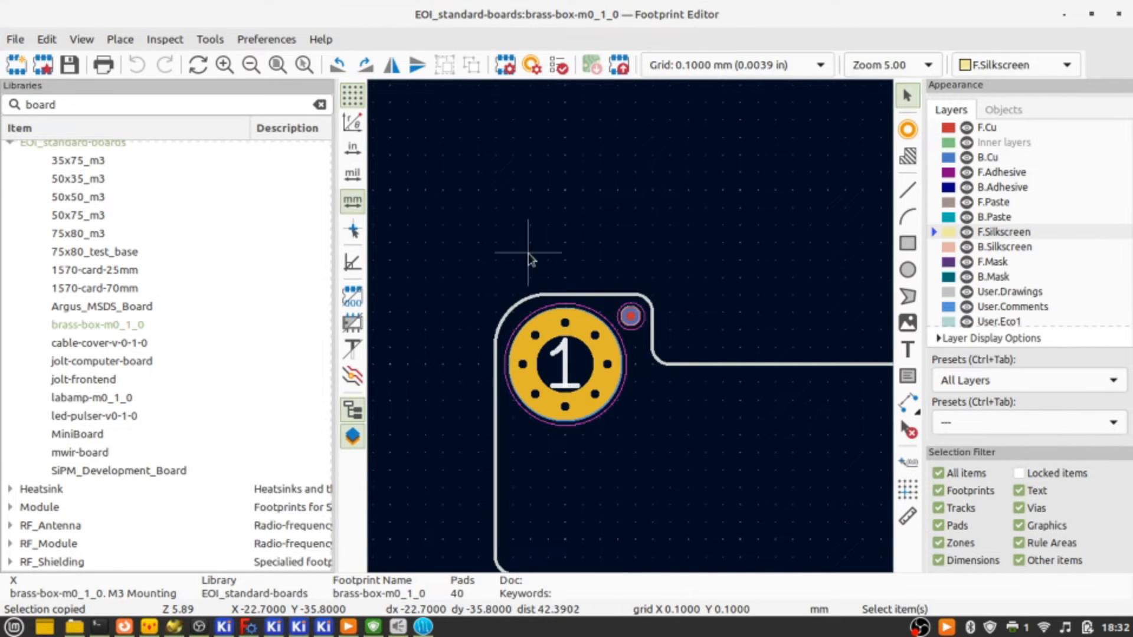
{"action": "scroll", "coordinate": [632, 325], "scroll_direction": "down", "scroll_amount": 4}
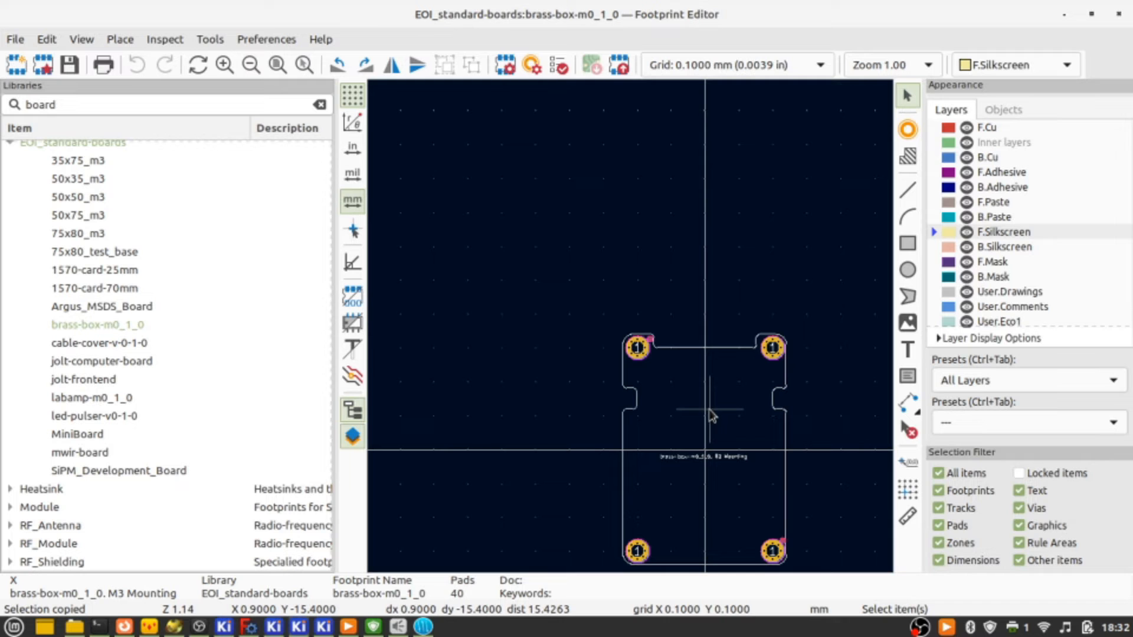
Open the cable-cover-v-0-1-0 footprint from EOI_standard-boards and inspect its board shape in the 3D Viewer.
{"action": "left_click", "coordinate": [113, 348]}
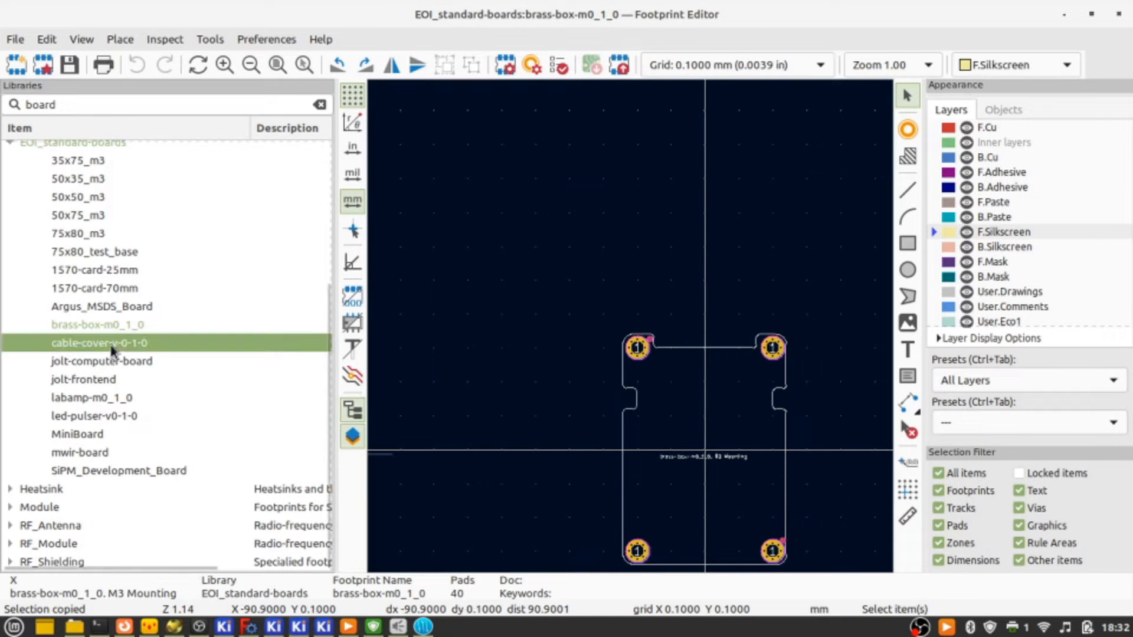
{"action": "double_click", "coordinate": [111, 345]}
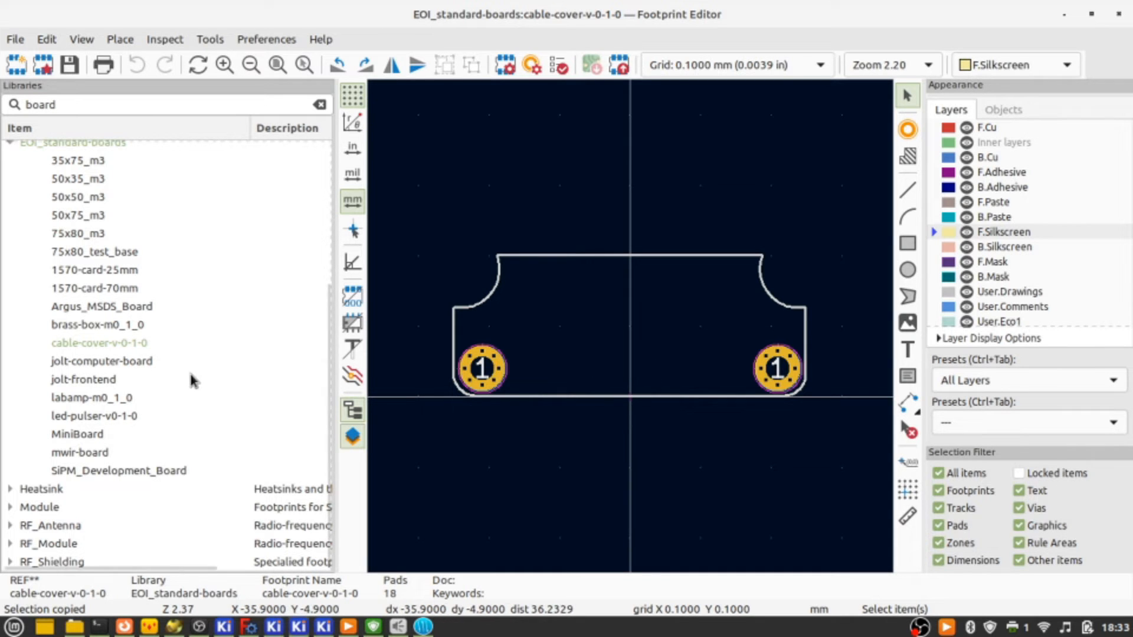
{"action": "key", "text": "alt+3"}
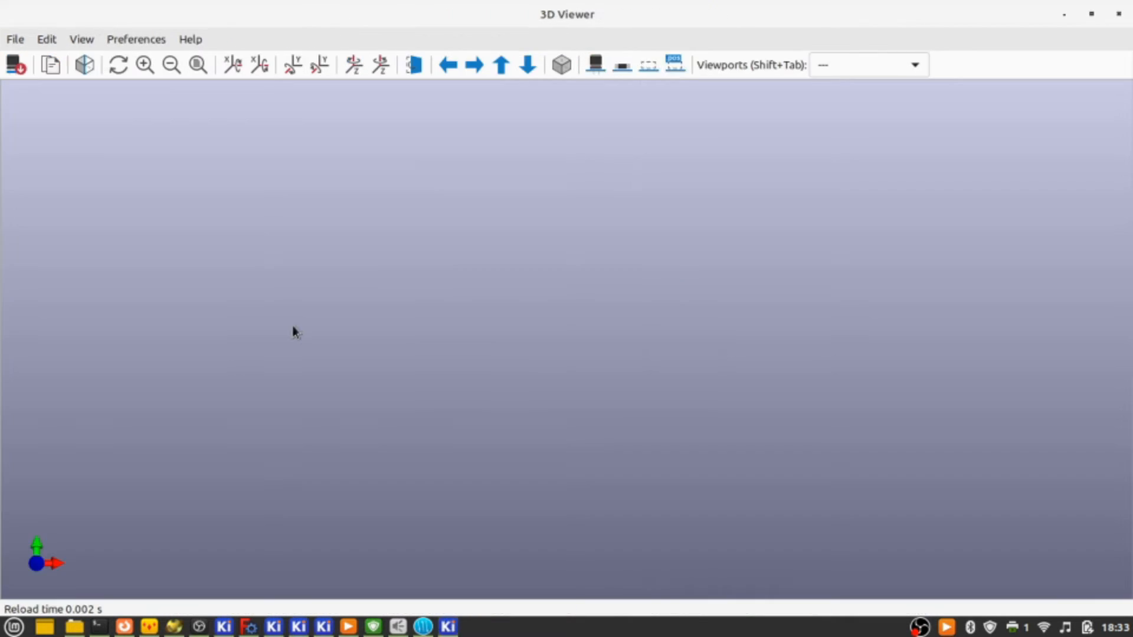
{"action": "left_click_drag", "start_coordinate": [622, 288], "coordinate": [645, 159]}
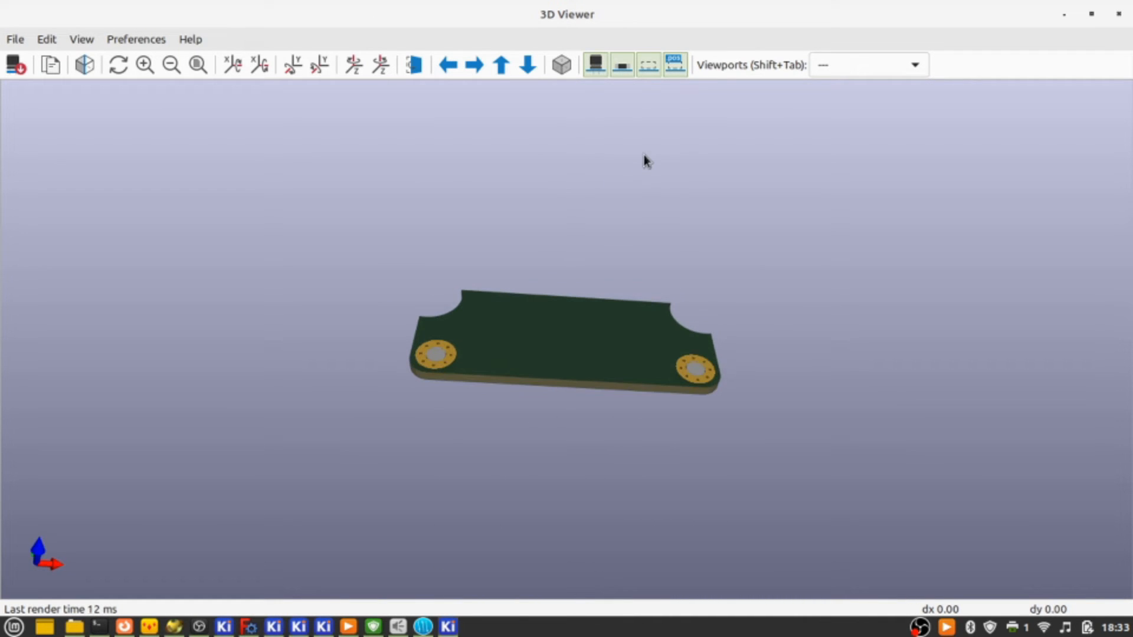
{"action": "left_click", "coordinate": [1119, 13]}
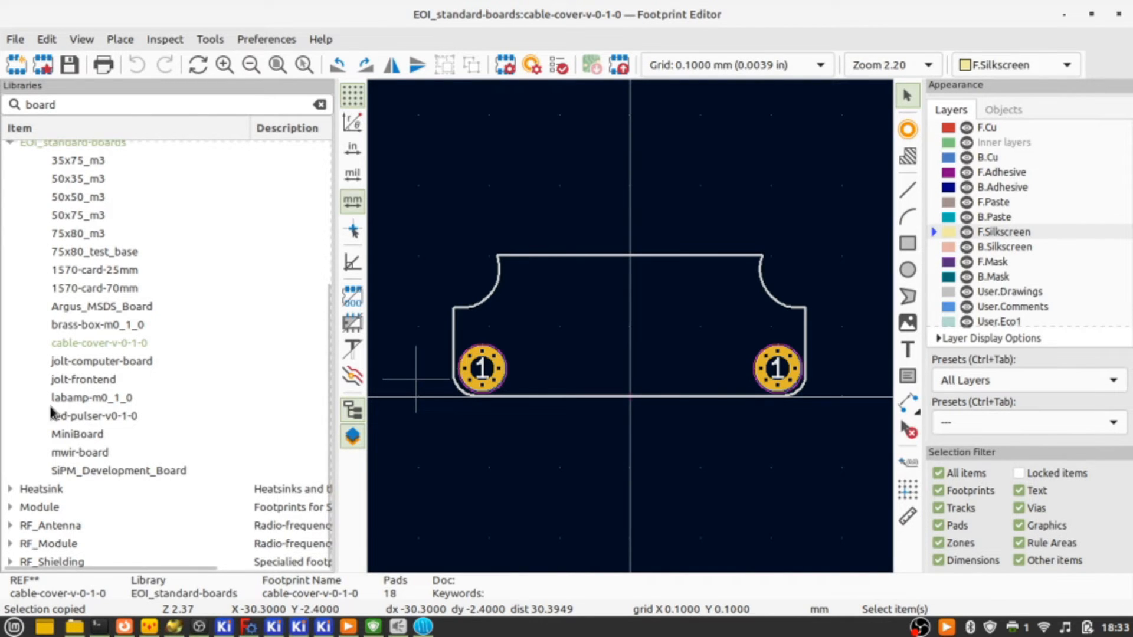
{"action": "scroll", "coordinate": [48, 403], "scroll_direction": "up", "scroll_amount": 4}
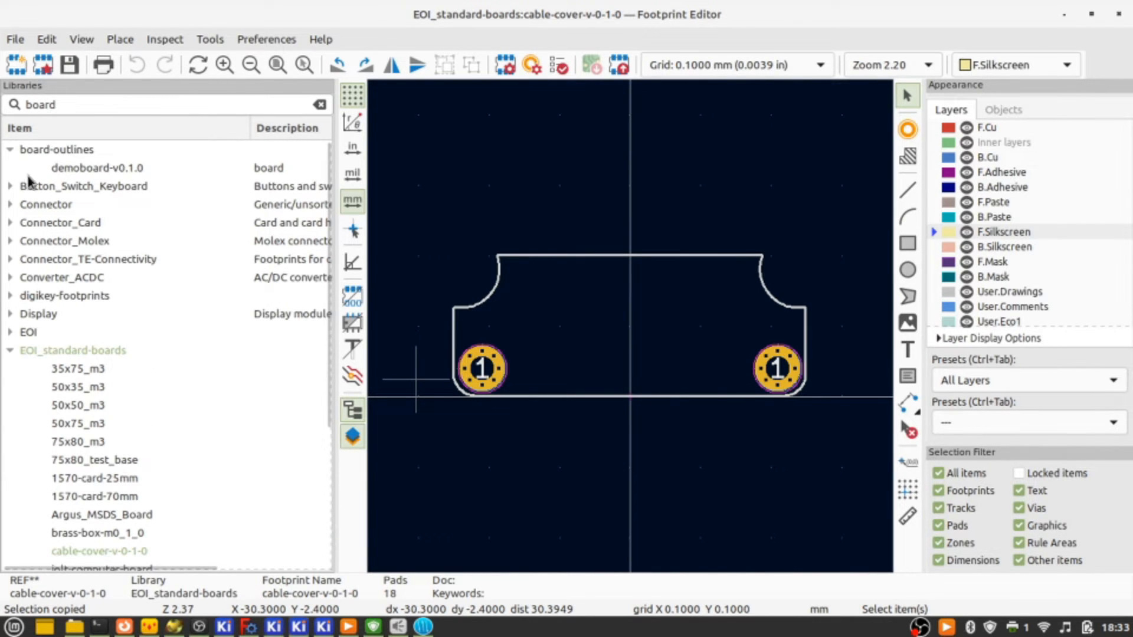
Open the demoboard-v0.1.0 footprint from the board-outlines library.
{"action": "double_click", "coordinate": [98, 167]}
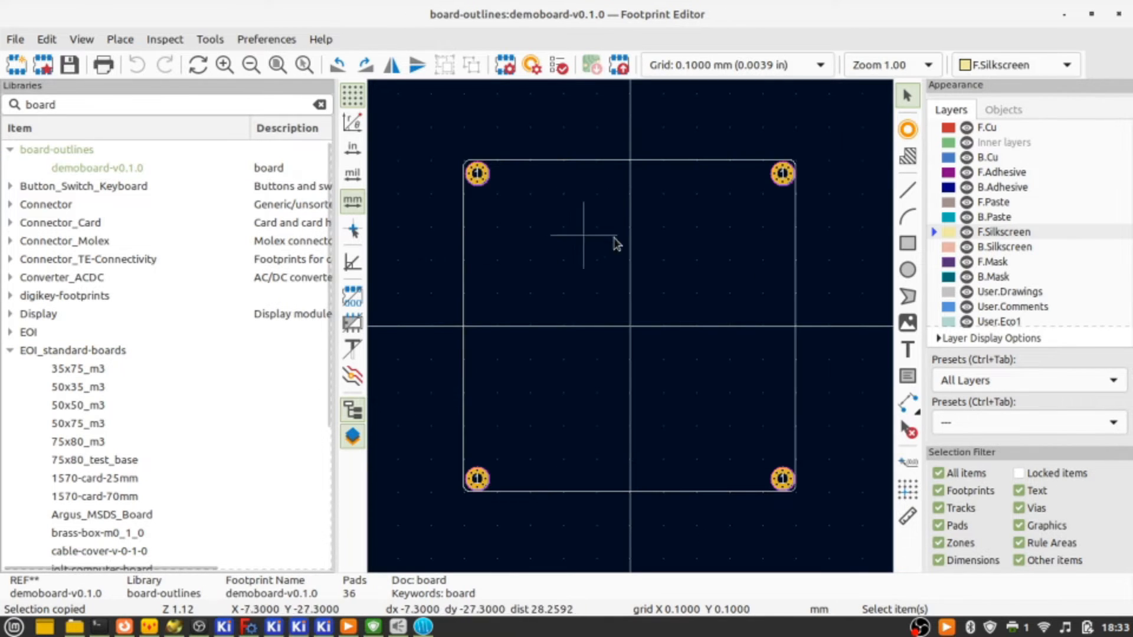
{"action": "left_click", "coordinate": [55, 149]}
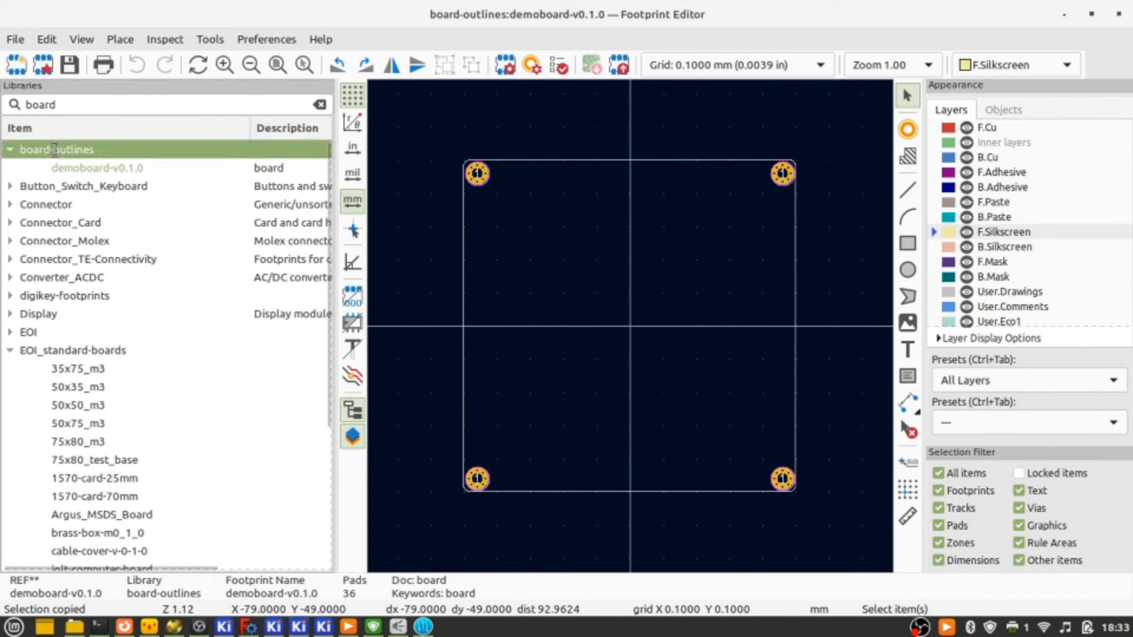
{"action": "right_click", "coordinate": [55, 149]}
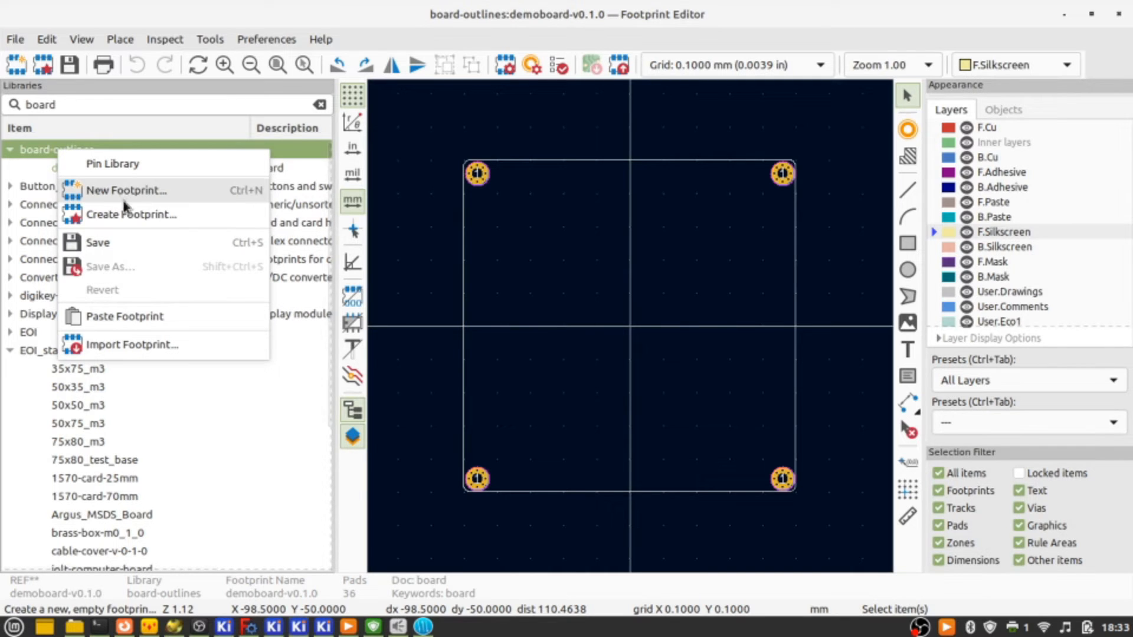
{"action": "left_click", "coordinate": [133, 213]}
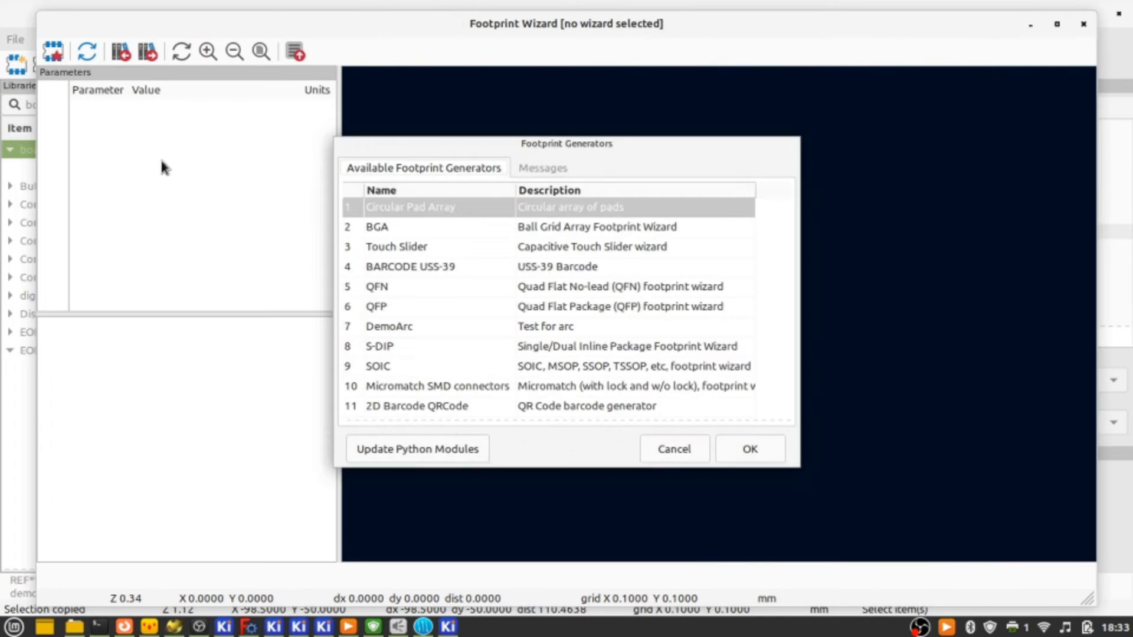
{"action": "key", "text": "Escape"}
{"action": "left_click", "coordinate": [1083, 24]}
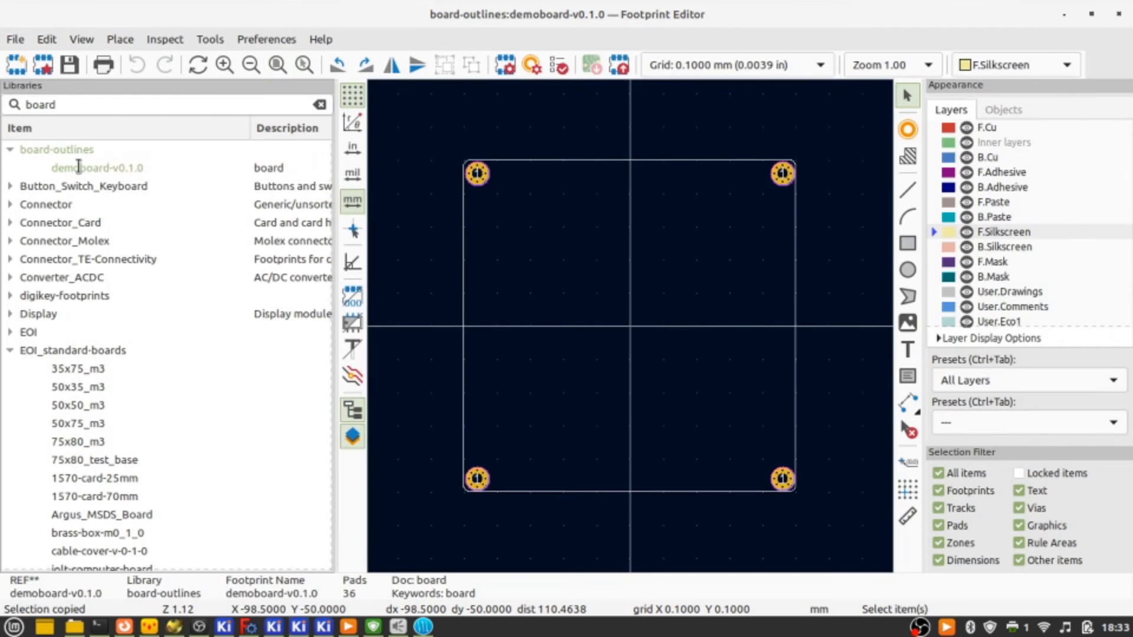
Create a footprint named demoboard-v0.1.1 in the board-outlines library and delete its default reference and value texts.
{"action": "right_click", "coordinate": [73, 151]}
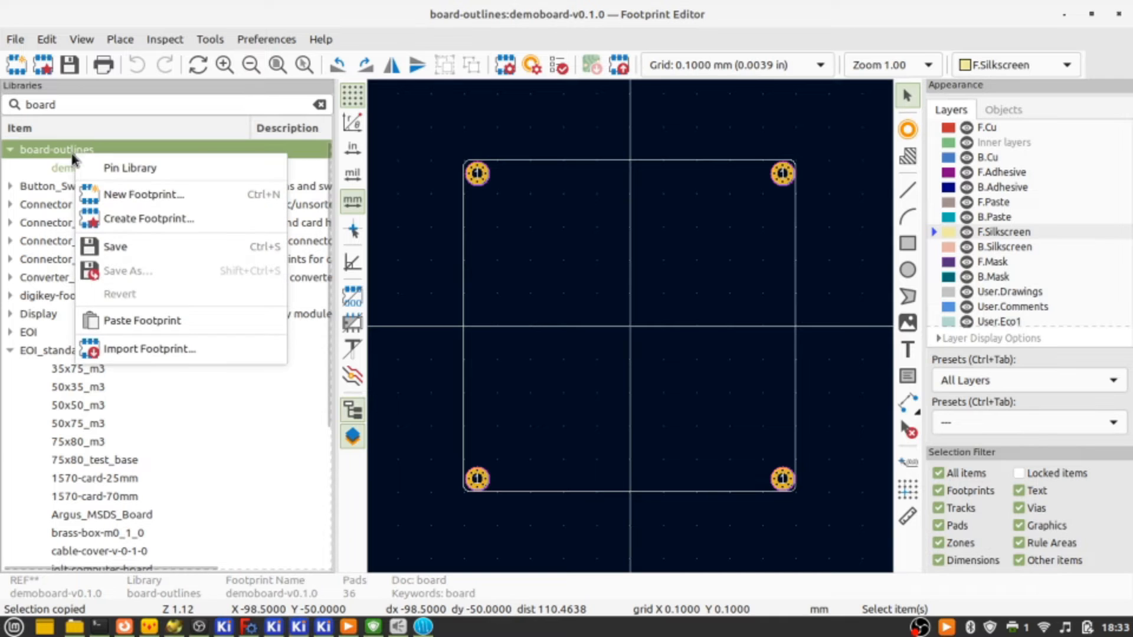
{"action": "left_click", "coordinate": [121, 190]}
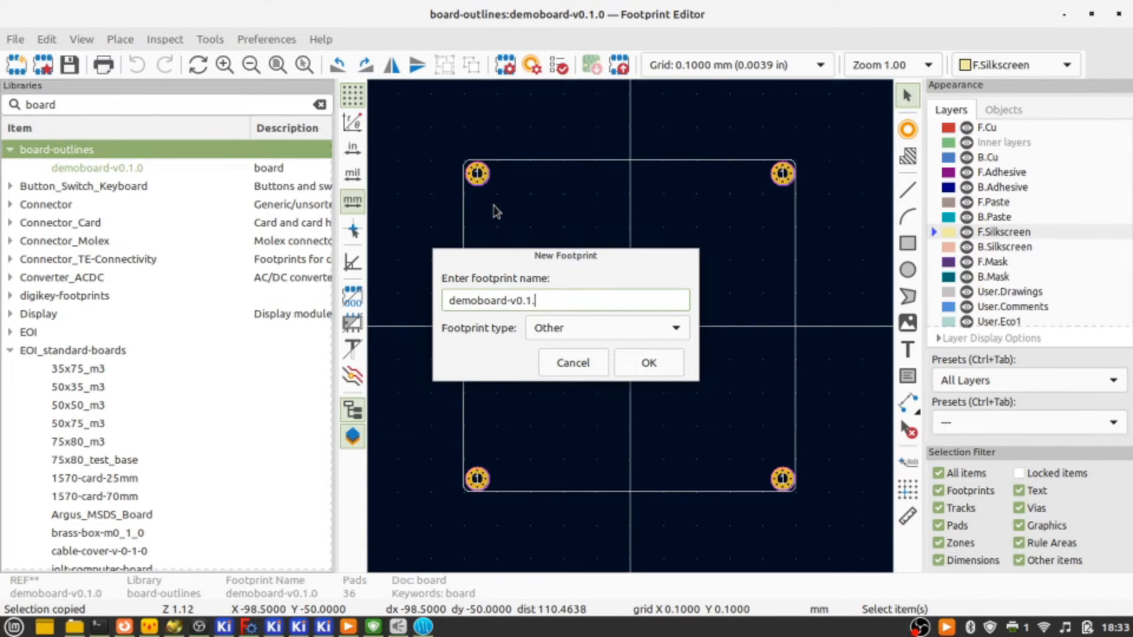
{"action": "key", "text": "Return"}
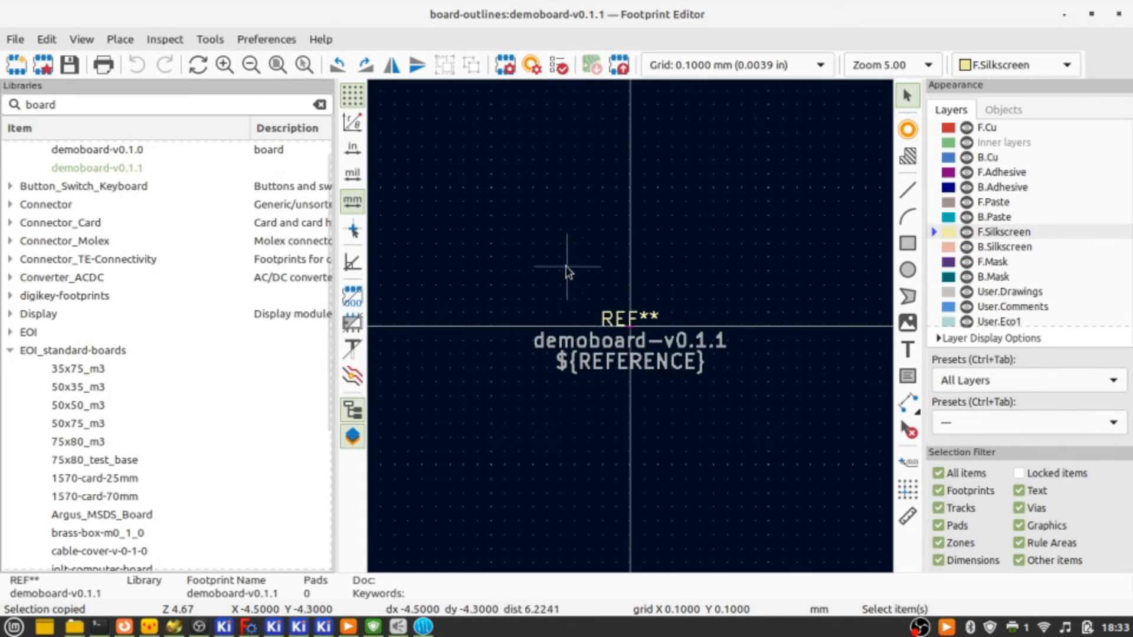
{"action": "left_click_drag", "start_coordinate": [492, 264], "coordinate": [812, 436]}
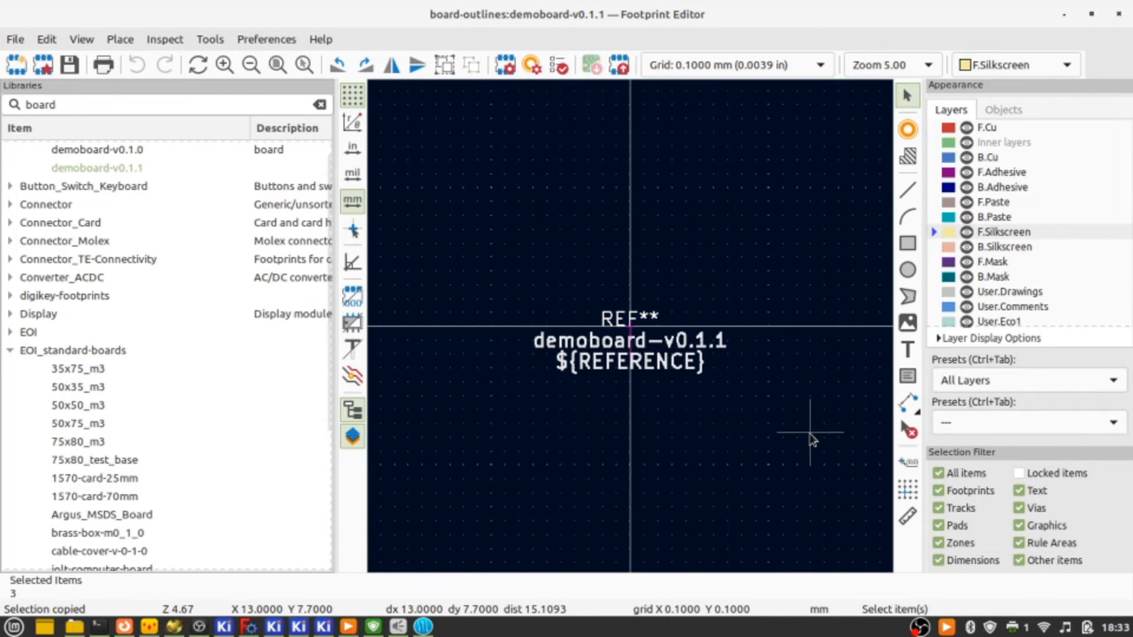
{"action": "key", "text": "Delete"}
Try pasting the copied board outline into the demoboard-v0.1.1 footprint at the origin, and delete the pasted geometry.
{"action": "key", "text": "ctrl+v"}
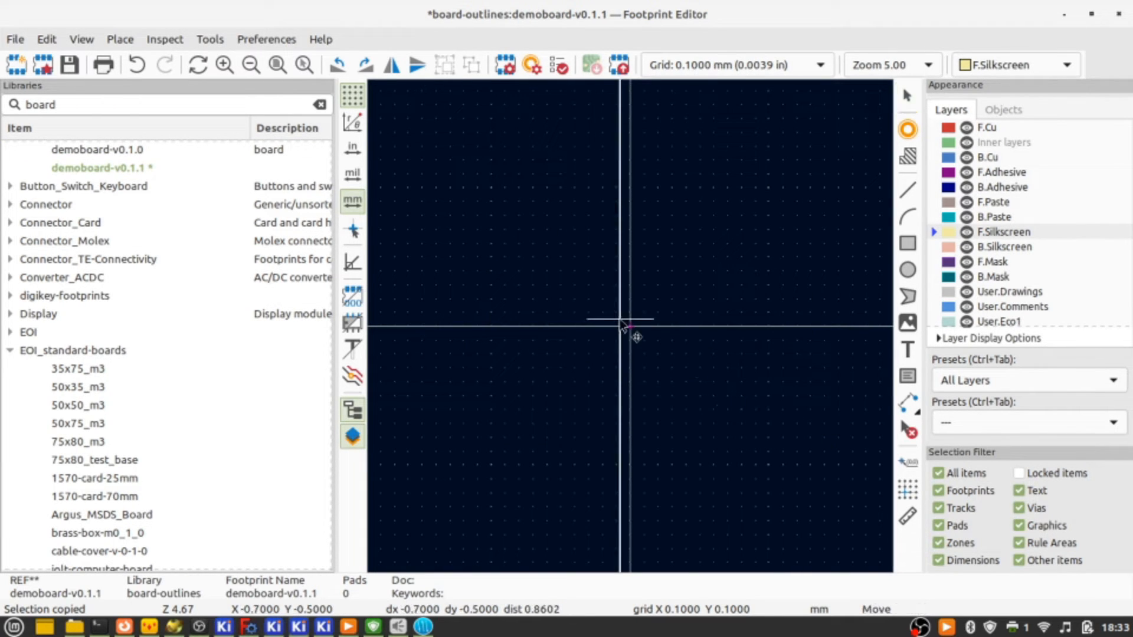
{"action": "scroll", "coordinate": [568, 349], "scroll_direction": "down", "scroll_amount": 5}
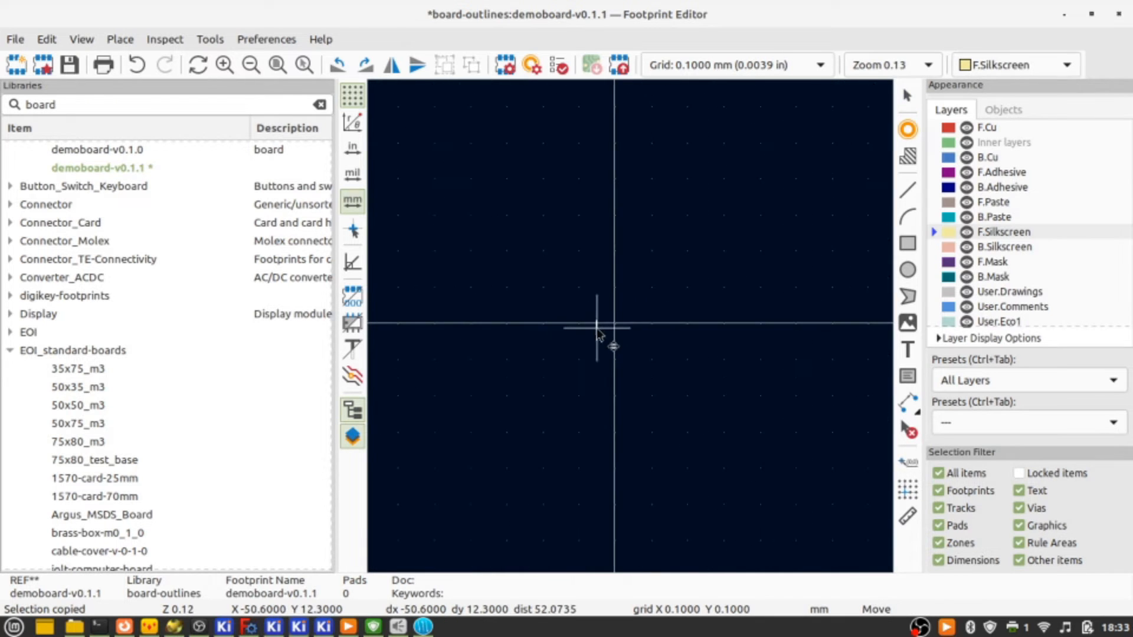
{"action": "scroll", "coordinate": [630, 327], "scroll_direction": "up", "scroll_amount": 5}
{"action": "left_click", "coordinate": [630, 327]}
{"action": "left_click", "coordinate": [540, 322]}
{"action": "scroll", "coordinate": [540, 322], "scroll_direction": "down", "scroll_amount": 5}
{"action": "left_click_drag", "start_coordinate": [619, 170], "coordinate": [767, 457]}
{"action": "key", "text": "Delete"}
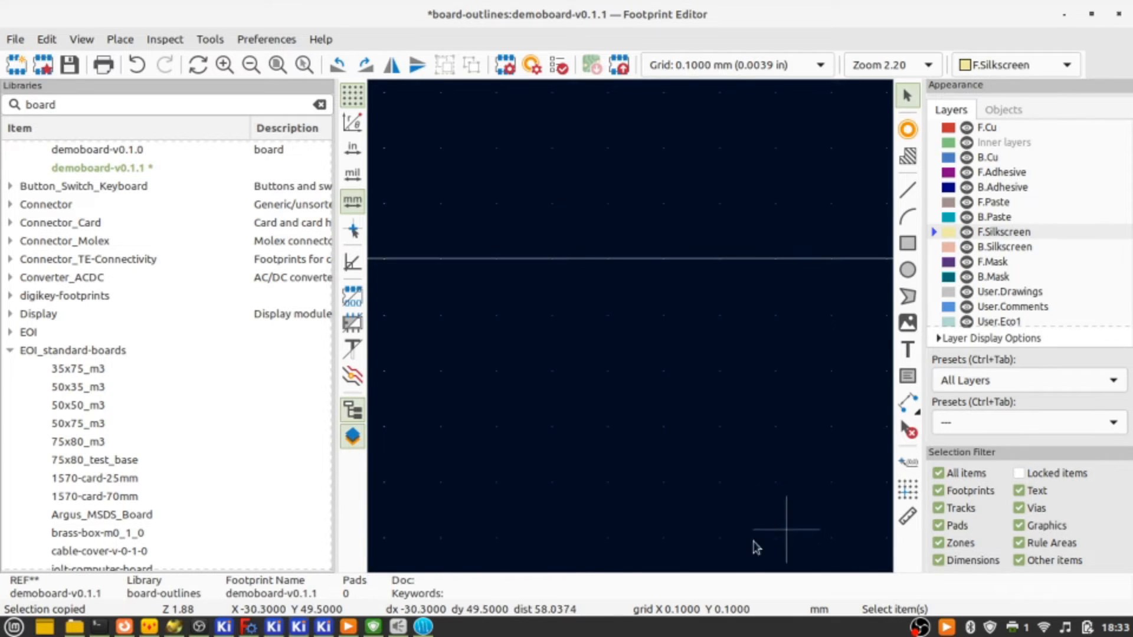
Import board-outline.svg as grouped graphics on Edge.Cuts at X 0, Y 0 with an import scale of 1.
{"action": "mouse_move", "coordinate": [332, 626]}
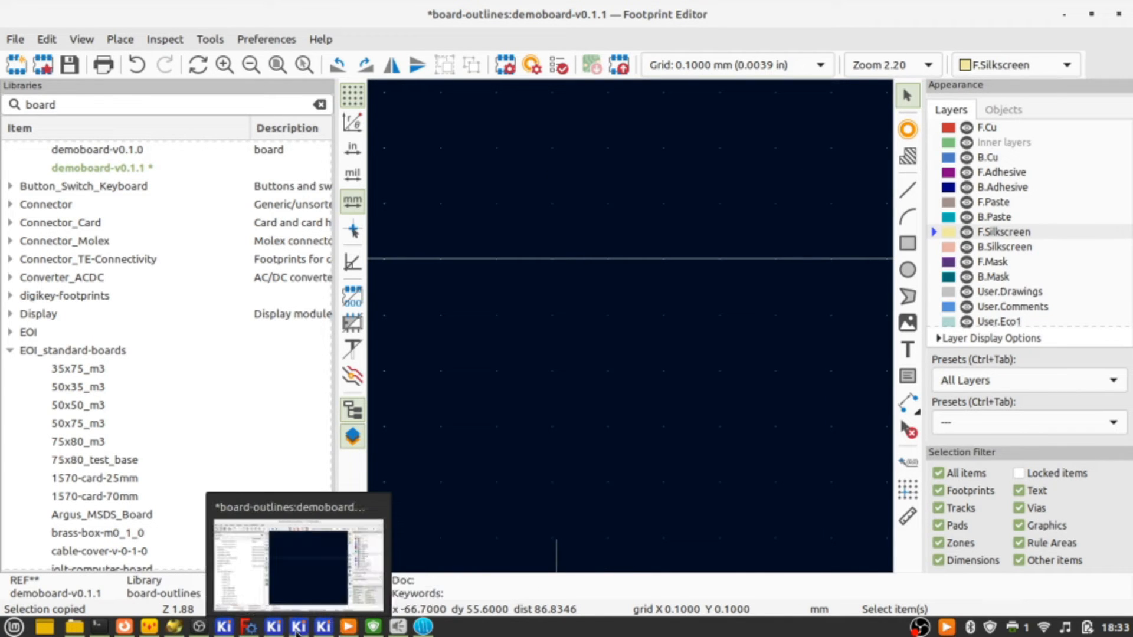
{"action": "mouse_move", "coordinate": [294, 629]}
{"action": "scroll", "coordinate": [629, 329], "scroll_direction": "down", "scroll_amount": 6}
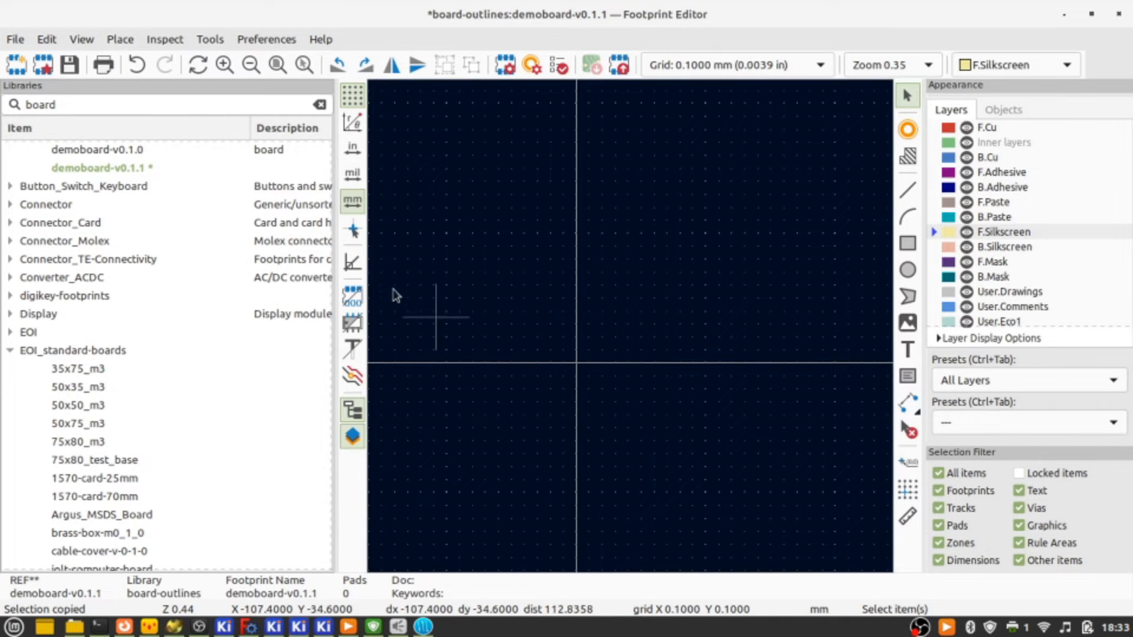
{"action": "left_click", "coordinate": [16, 39]}
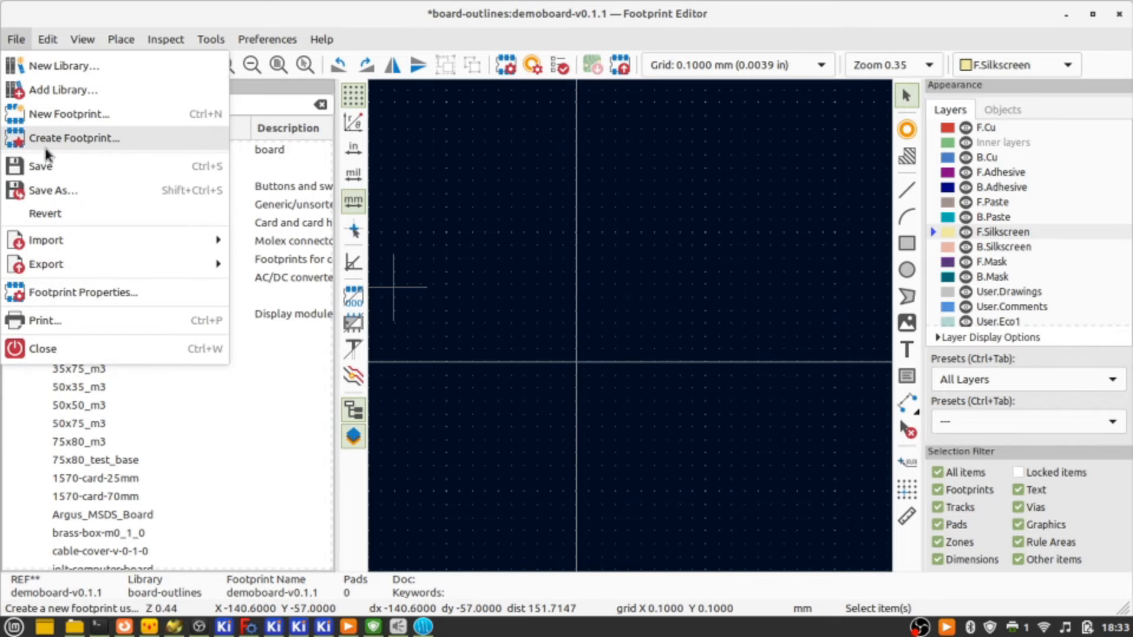
{"action": "mouse_move", "coordinate": [65, 242]}
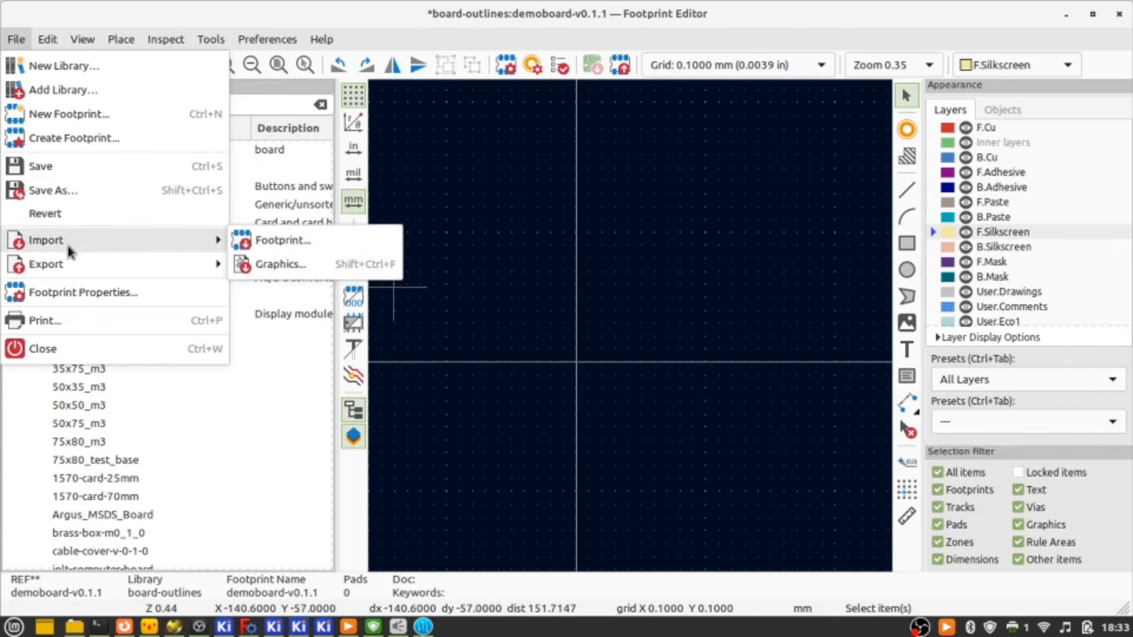
{"action": "left_click", "coordinate": [343, 268]}
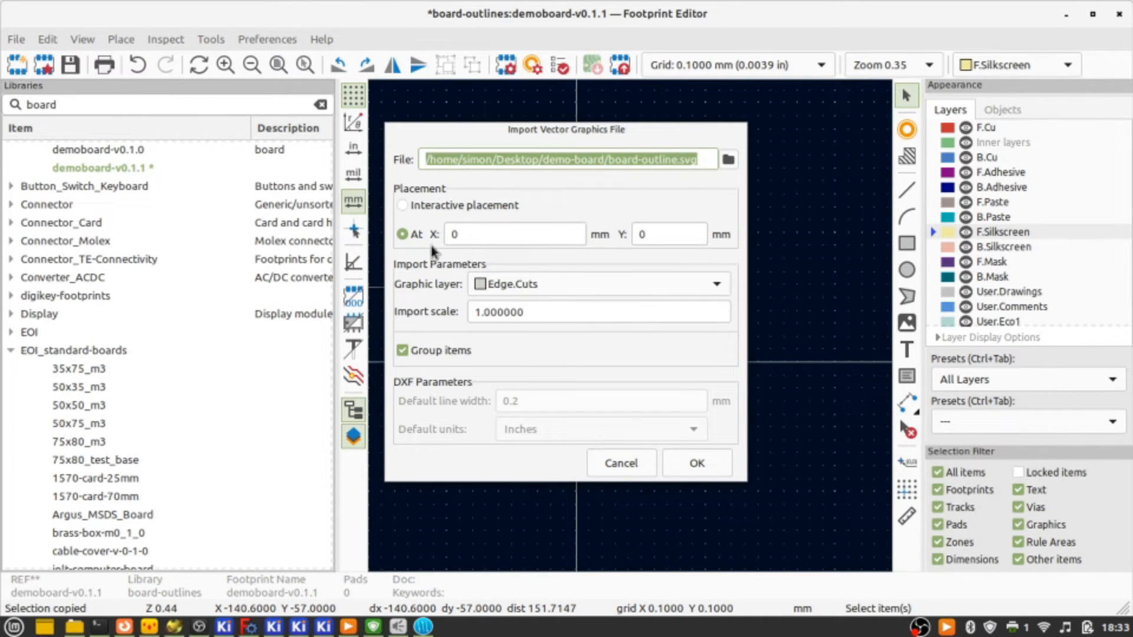
{"action": "left_click", "coordinate": [686, 463]}
Position the imported outline group relative to the local coordinates origin with X and Y offsets of 0 mm.
{"action": "scroll", "coordinate": [584, 370], "scroll_direction": "up", "scroll_amount": 8}
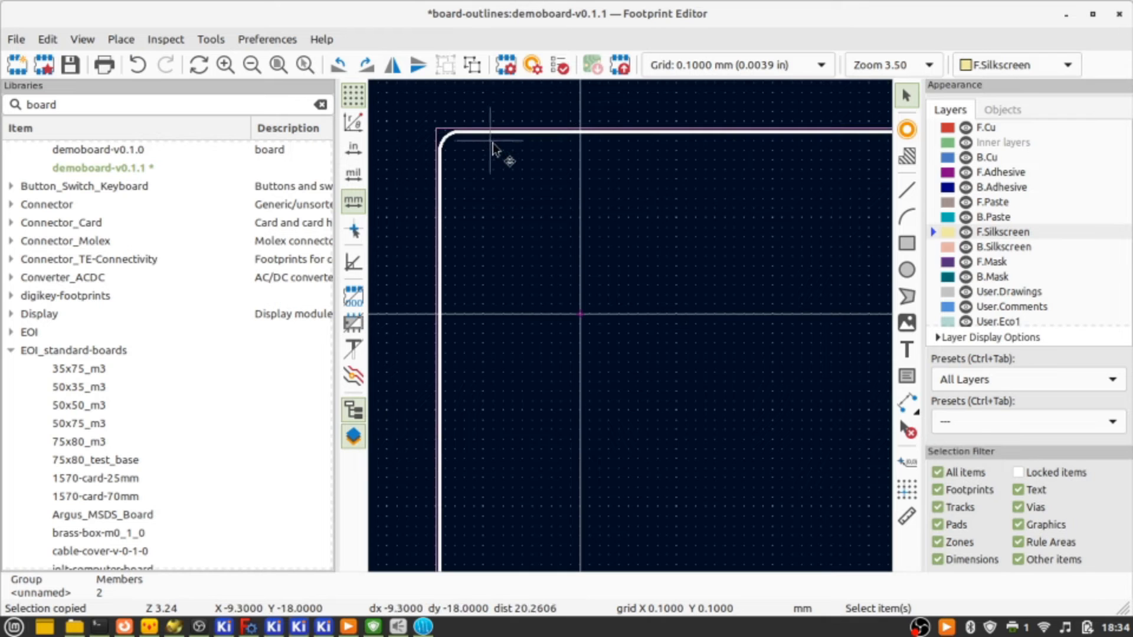
{"action": "right_click", "coordinate": [499, 141]}
{"action": "mouse_move", "coordinate": [585, 305]}
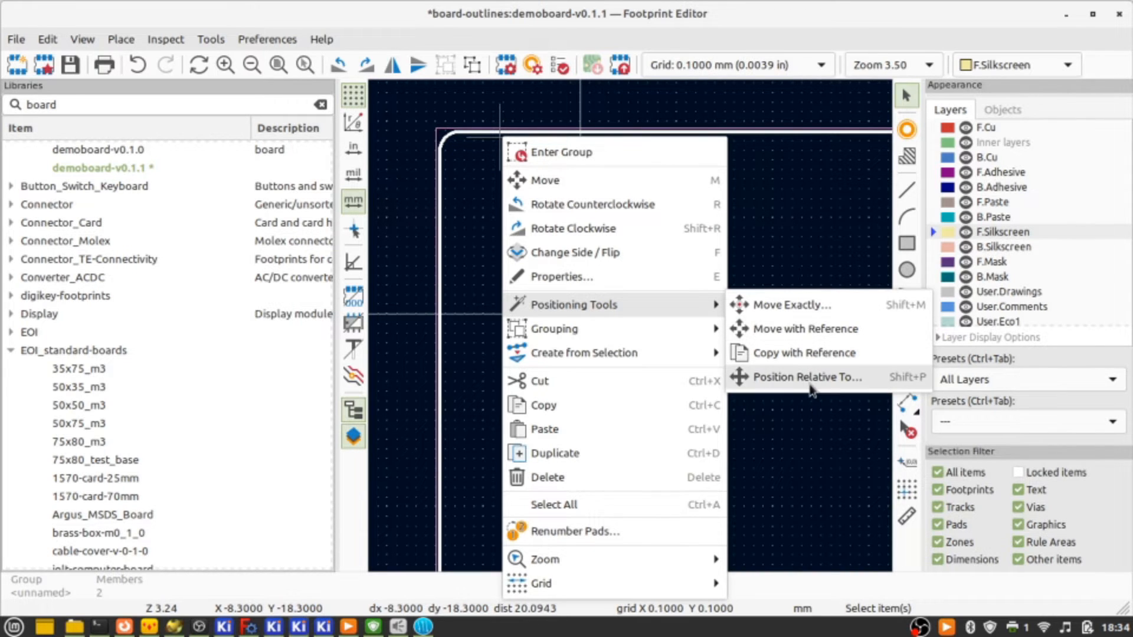
{"action": "left_click", "coordinate": [807, 377]}
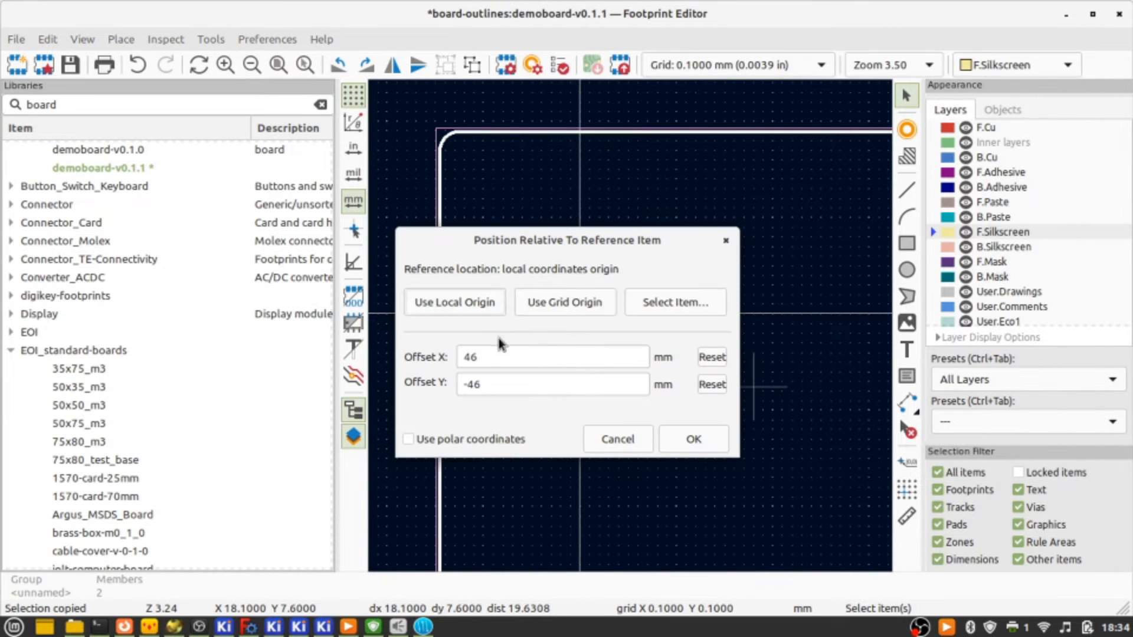
{"action": "left_click", "coordinate": [555, 359]}
{"action": "key", "text": "BackSpace"}
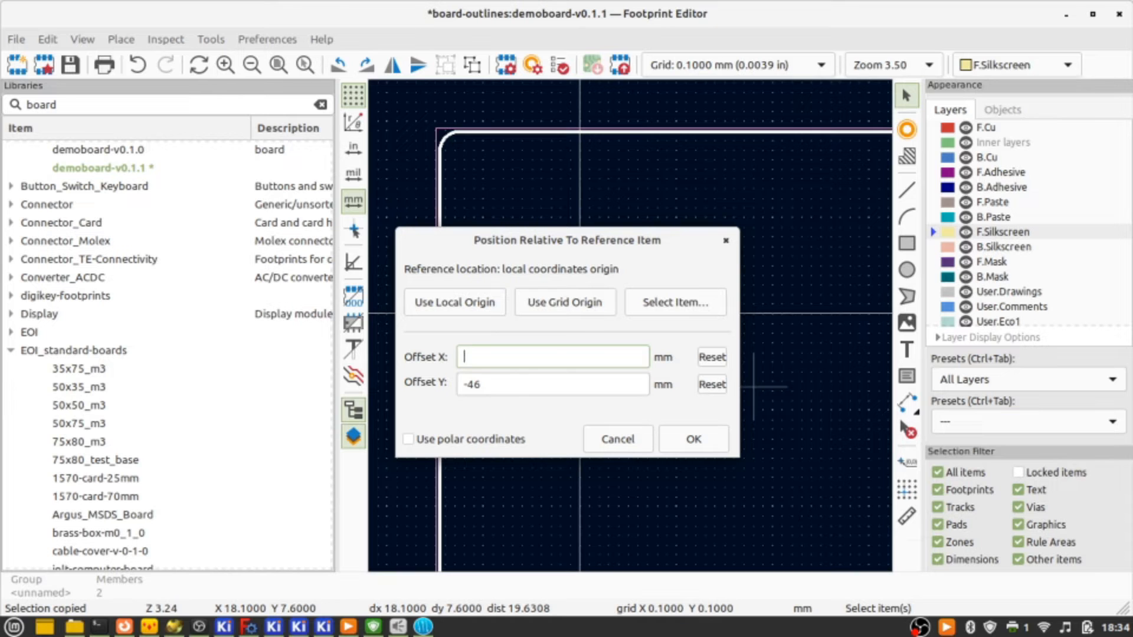
{"action": "left_click", "coordinate": [530, 389]}
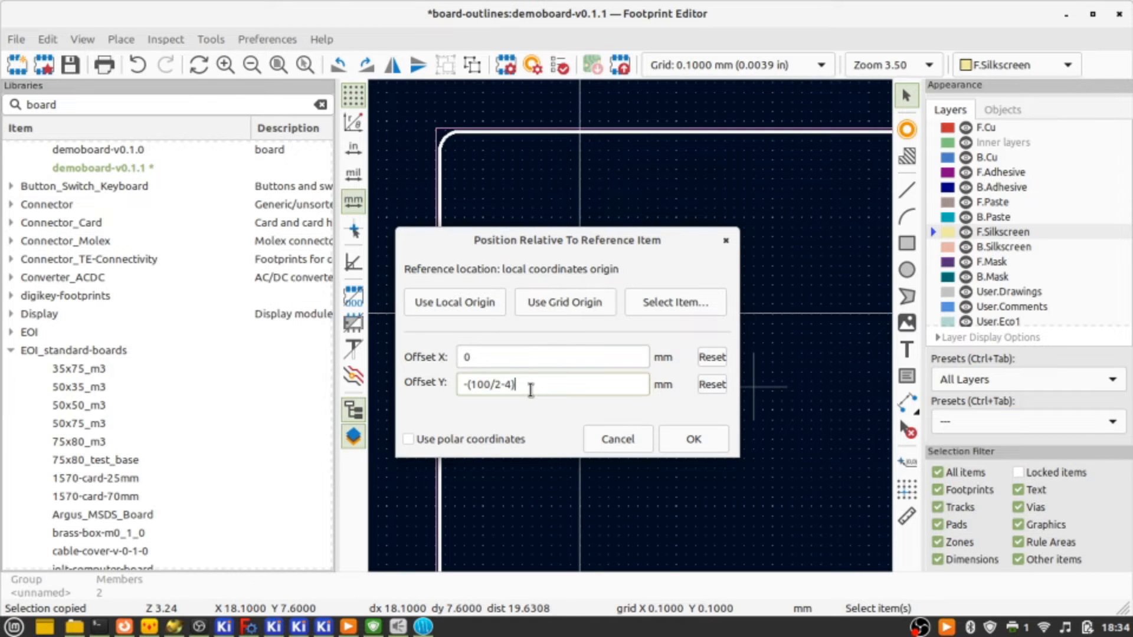
{"action": "key", "text": "ctrl+a"}
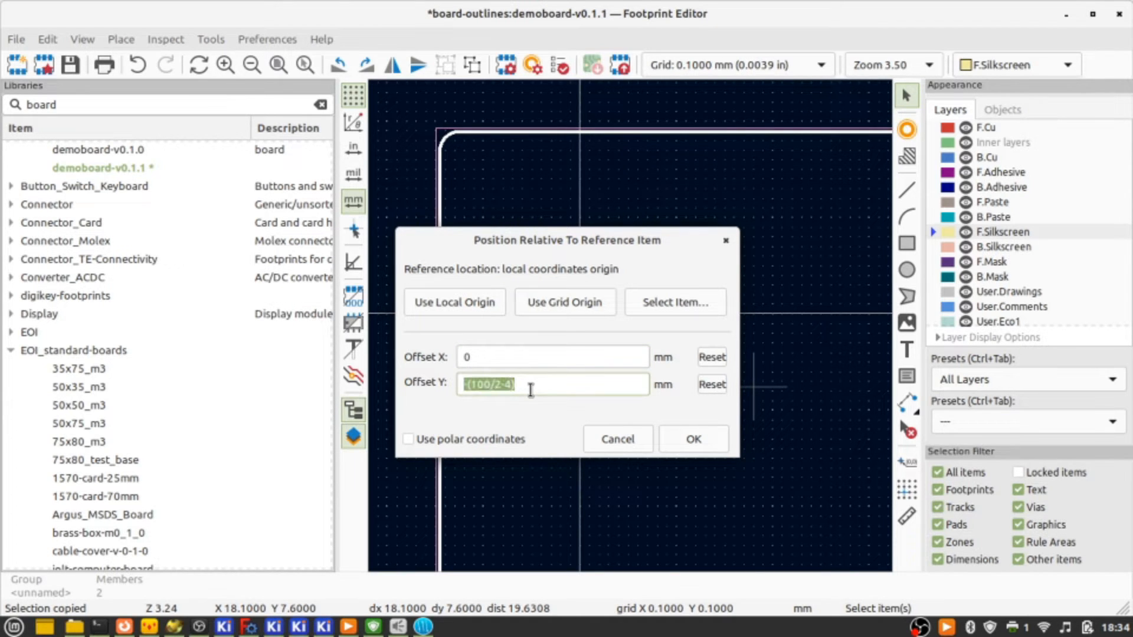
{"action": "key", "text": "BackSpace"}
{"action": "key", "text": "Return"}
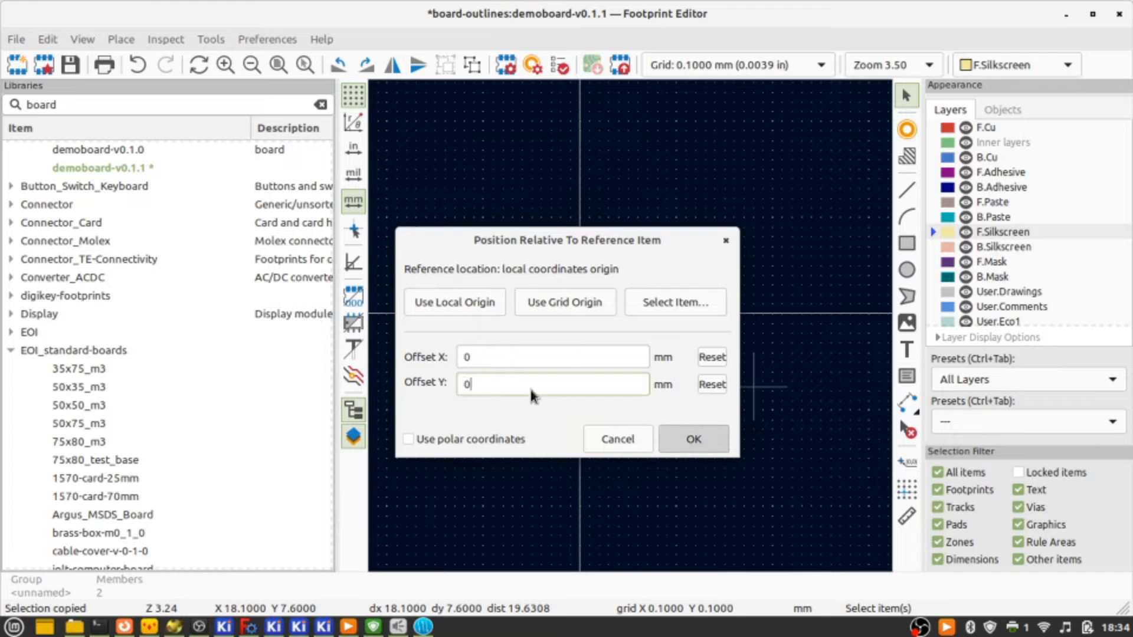
Deselect the outline group and save the demoboard-v0.1.1 footprint.
{"action": "scroll", "coordinate": [651, 446], "scroll_direction": "down", "scroll_amount": 5}
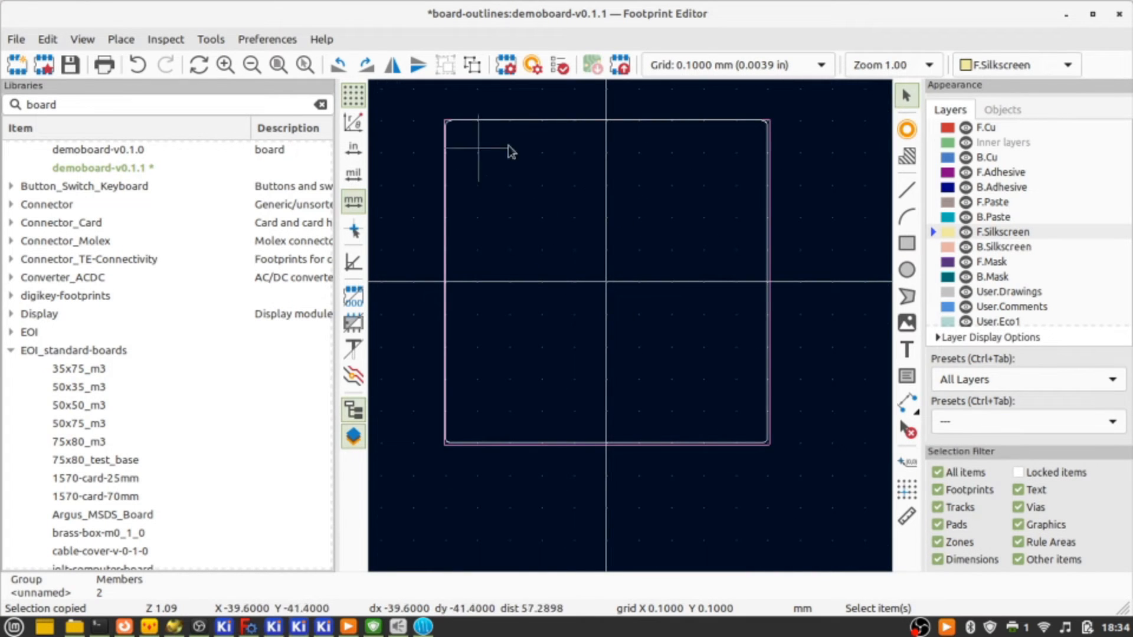
{"action": "left_click", "coordinate": [534, 158]}
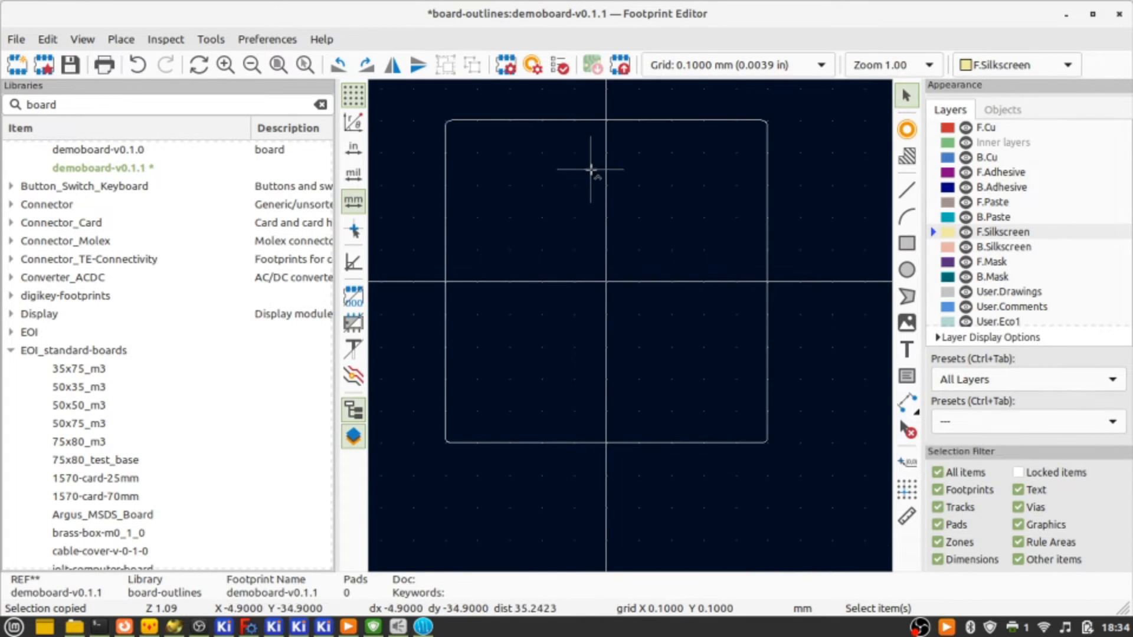
{"action": "key", "text": "ctrl+s"}
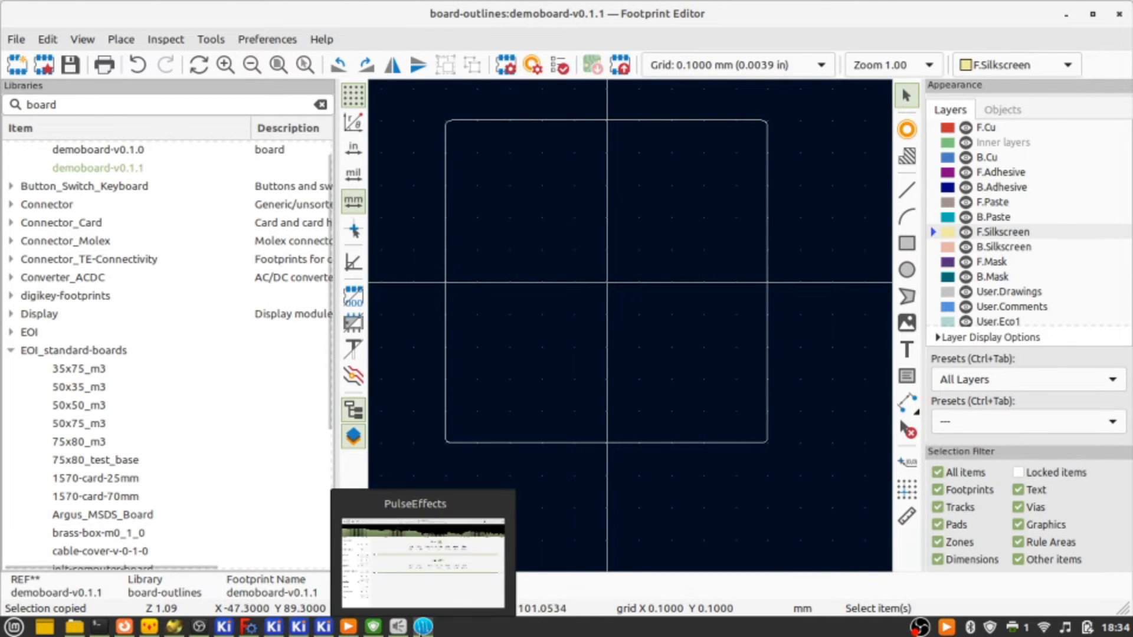
Switch to the demo-board PCB Editor and delete the BoardOutline group.
{"action": "mouse_move", "coordinate": [397, 627]}
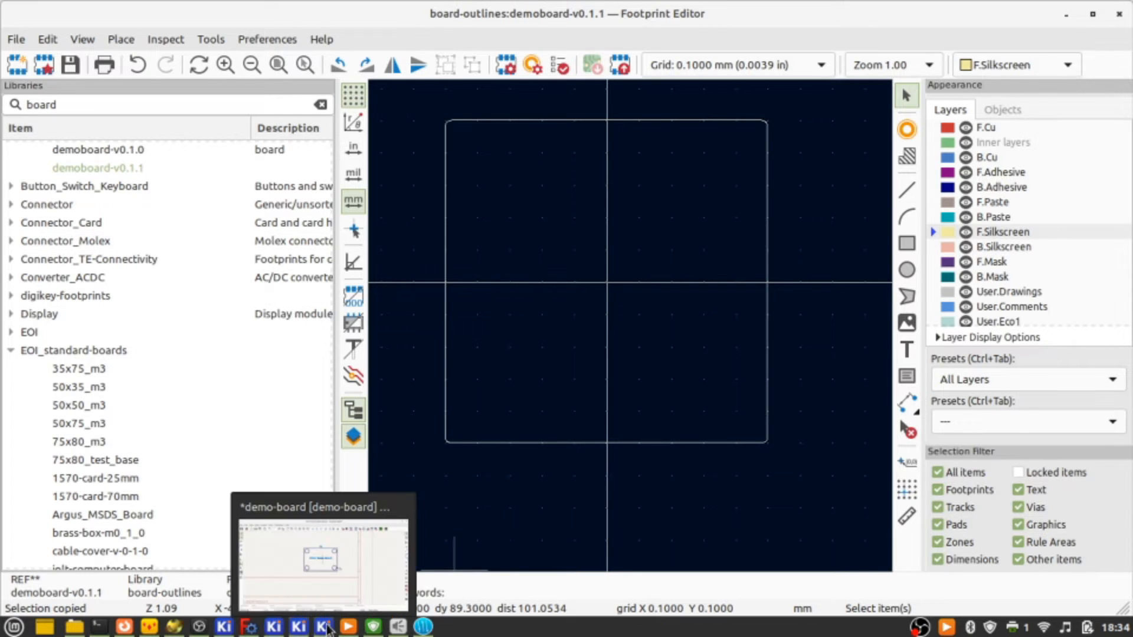
{"action": "mouse_move", "coordinate": [299, 631]}
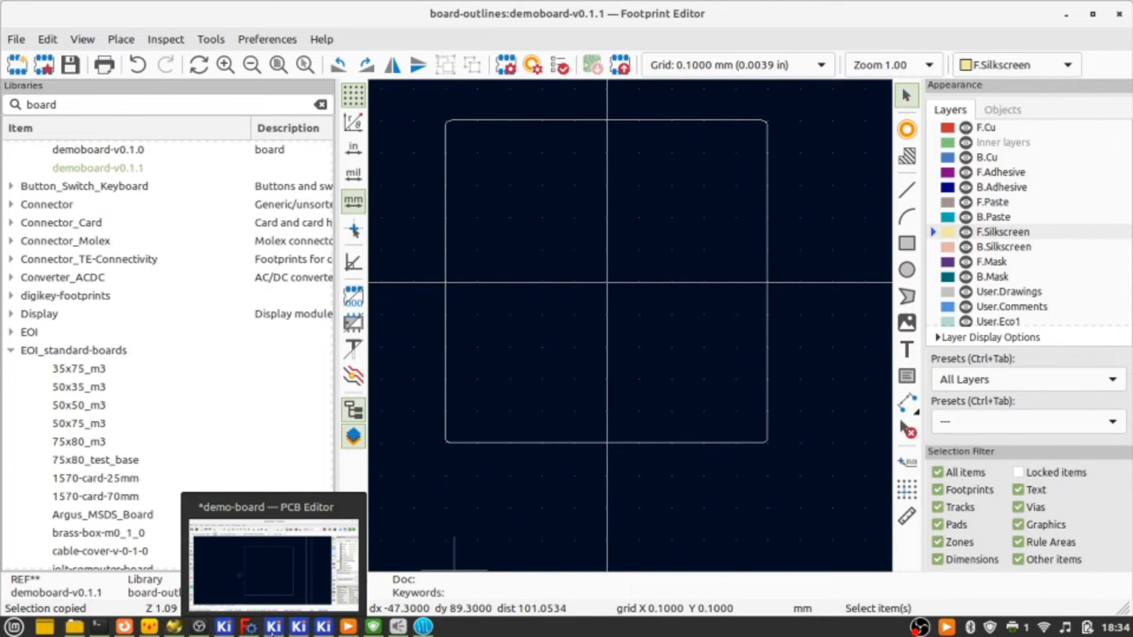
{"action": "left_click", "coordinate": [273, 566]}
{"action": "scroll", "coordinate": [477, 483], "scroll_direction": "down", "scroll_amount": 2}
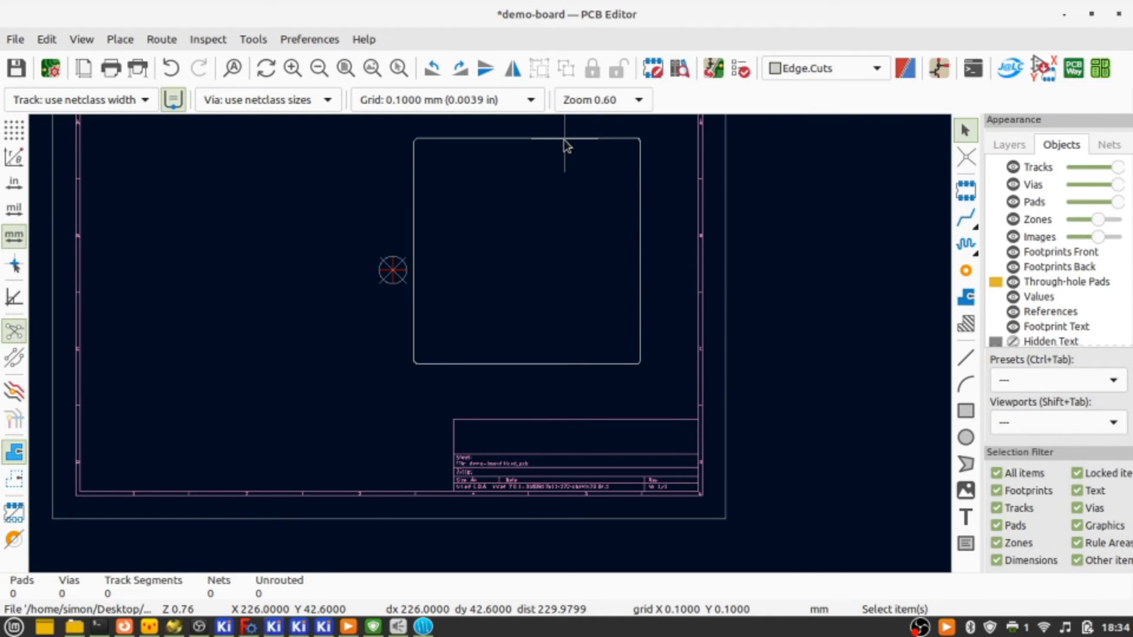
{"action": "left_click", "coordinate": [564, 139]}
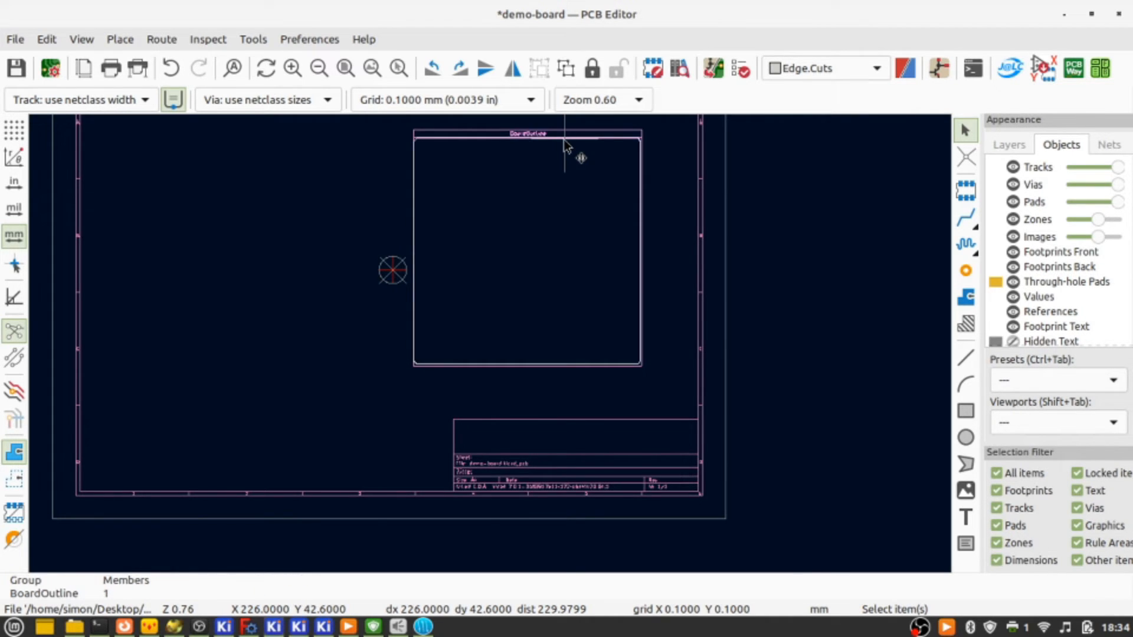
{"action": "key", "text": "Delete"}
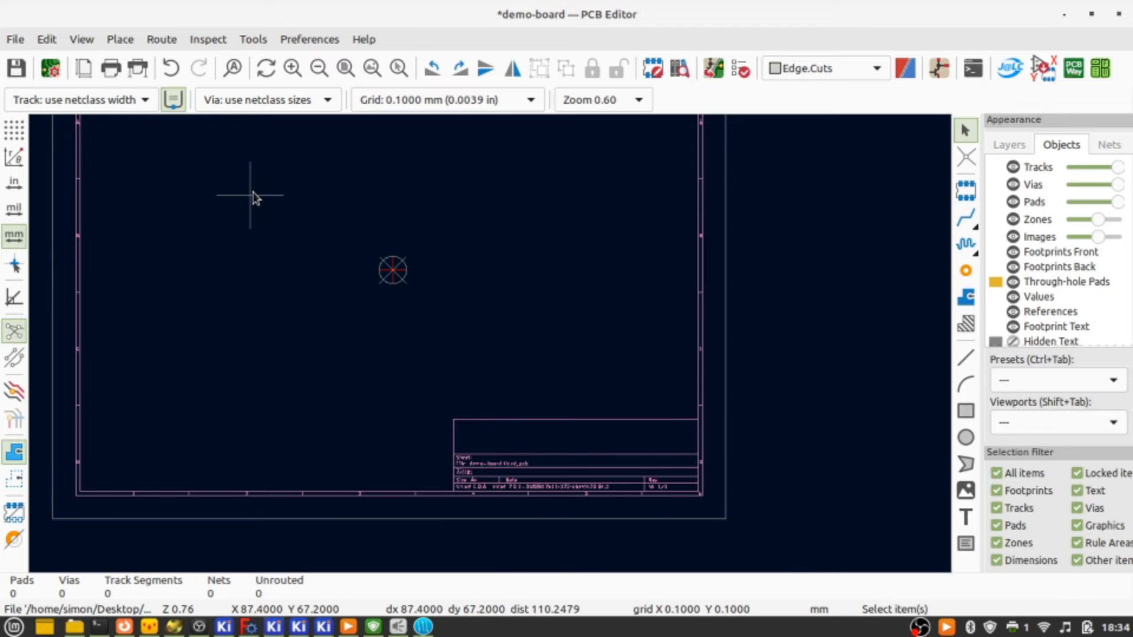
Add the demoboard-v0.1.1 footprint from the board-outlines library and place it on the sheet beside the grid origin.
{"action": "key", "text": "a"}
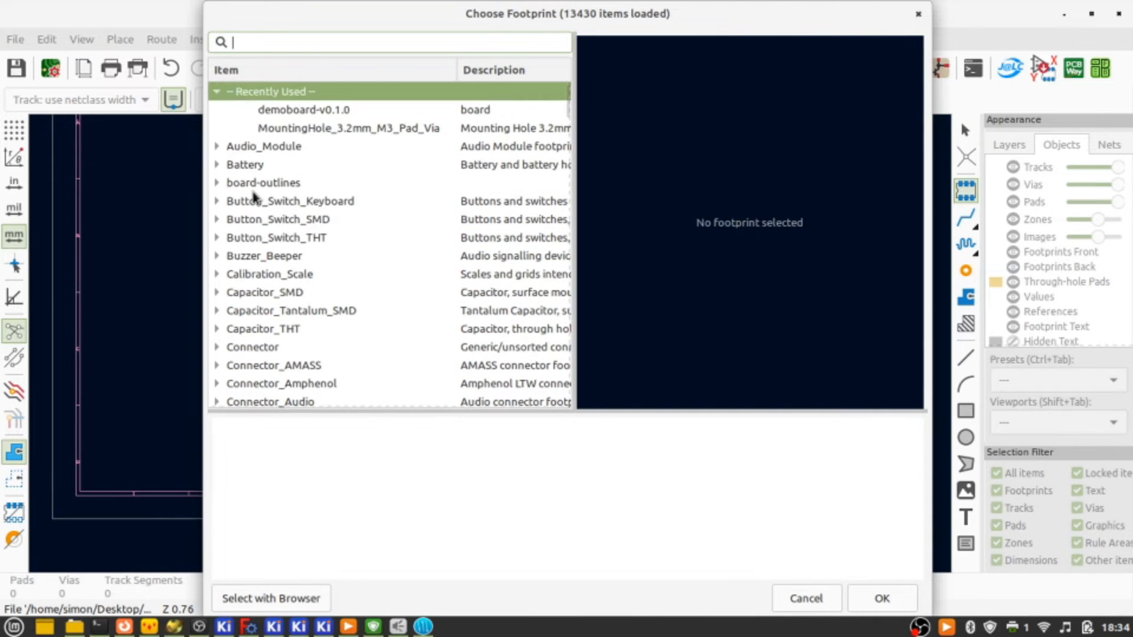
{"action": "scroll", "coordinate": [258, 129], "scroll_direction": "down", "scroll_amount": 10}
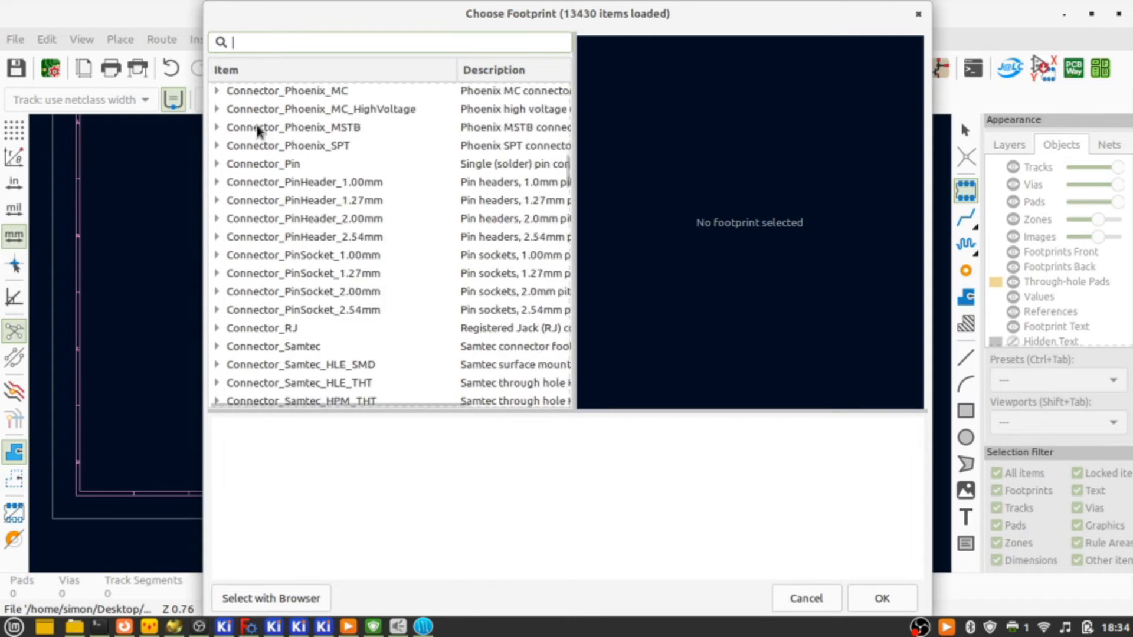
{"action": "scroll", "coordinate": [258, 129], "scroll_direction": "down", "scroll_amount": 1}
{"action": "type", "text": "d"}
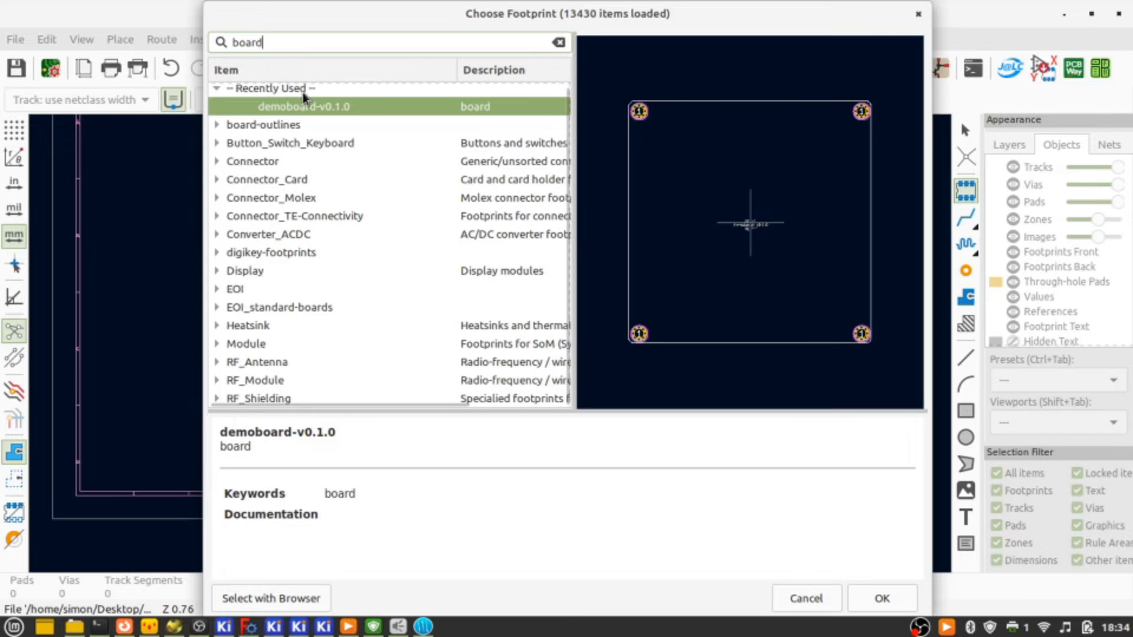
{"action": "left_click", "coordinate": [217, 125]}
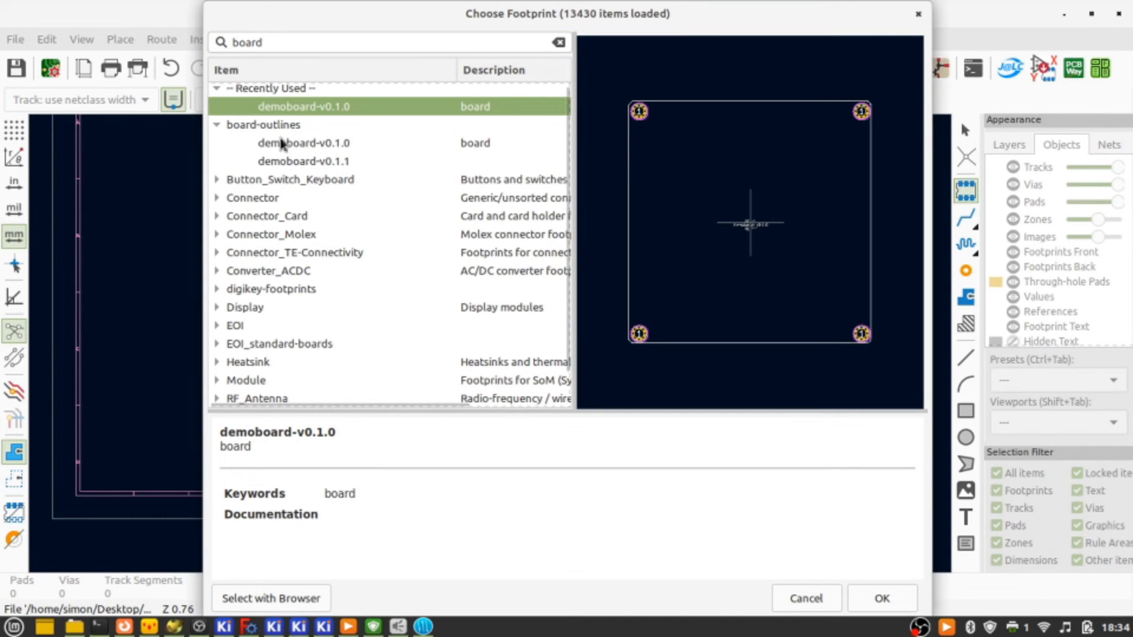
{"action": "left_click", "coordinate": [322, 161]}
{"action": "double_click", "coordinate": [322, 162]}
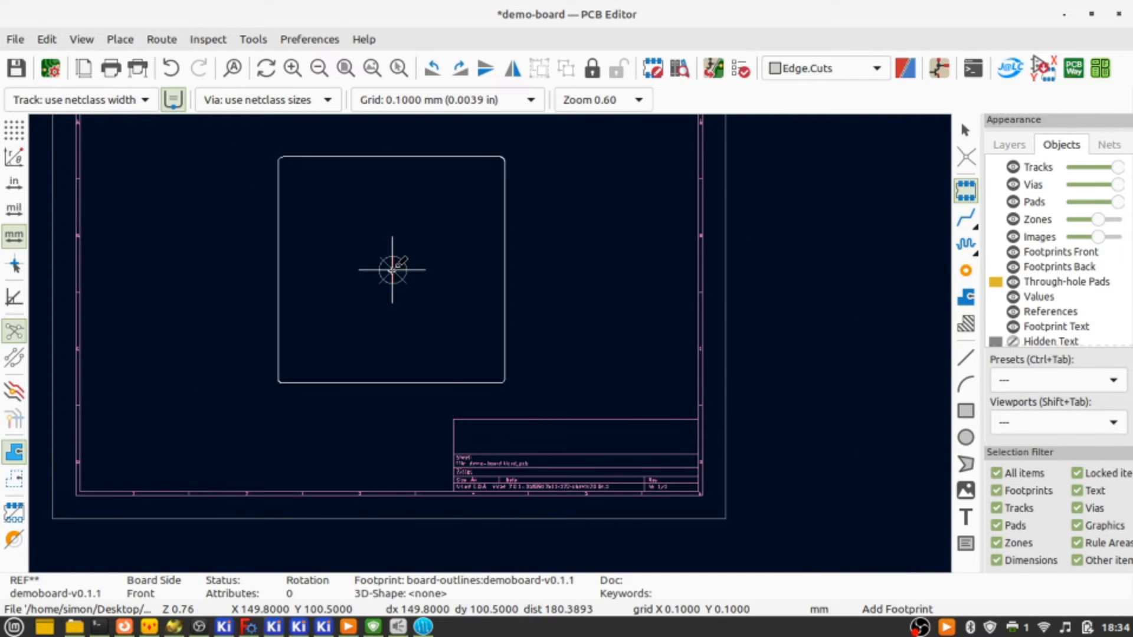
{"action": "left_click", "coordinate": [496, 233]}
{"action": "key", "text": "Escape"}
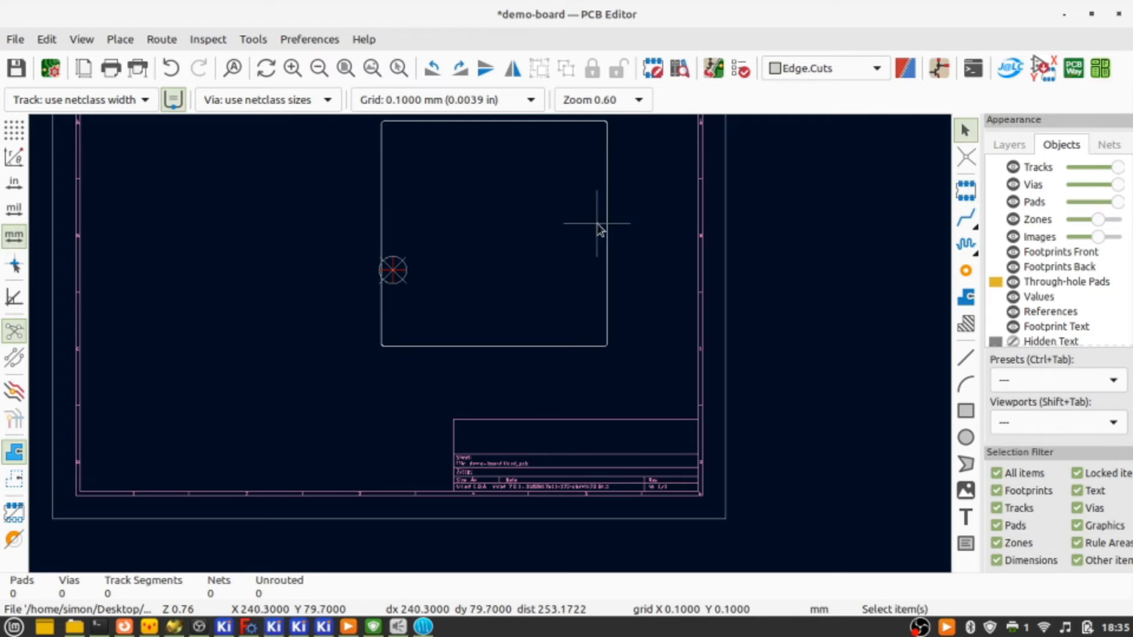
Open the placed outline footprint's properties to examine its position and fabrication attributes.
{"action": "scroll", "coordinate": [502, 283], "scroll_direction": "up", "scroll_amount": 2}
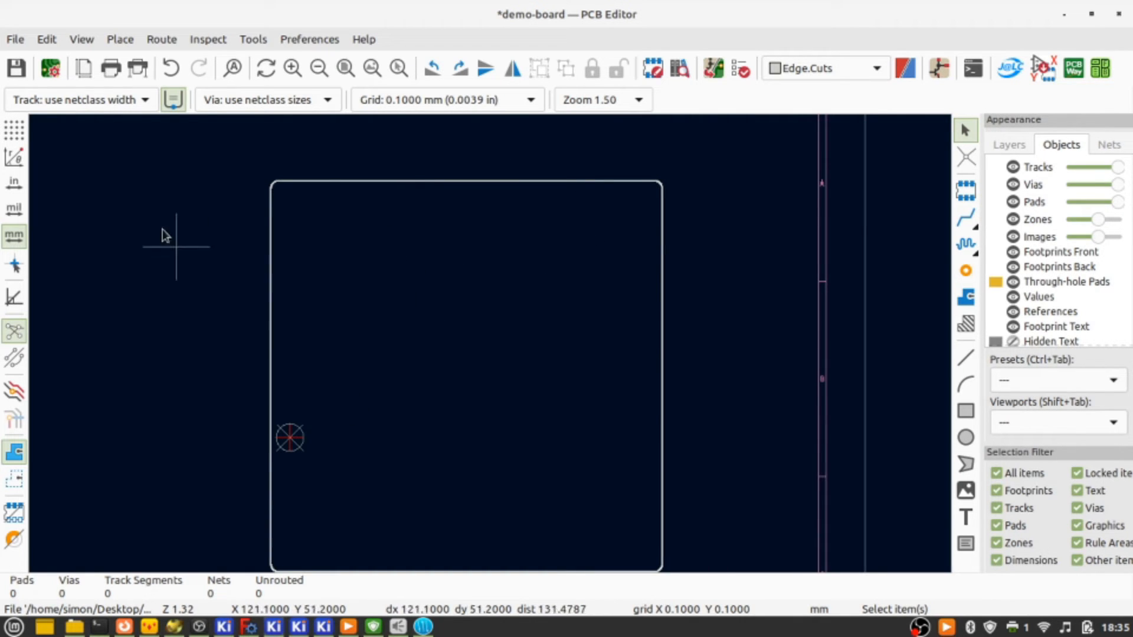
{"action": "scroll", "coordinate": [493, 347], "scroll_direction": "up", "scroll_amount": 5}
{"action": "scroll", "coordinate": [467, 273], "scroll_direction": "down", "scroll_amount": 4}
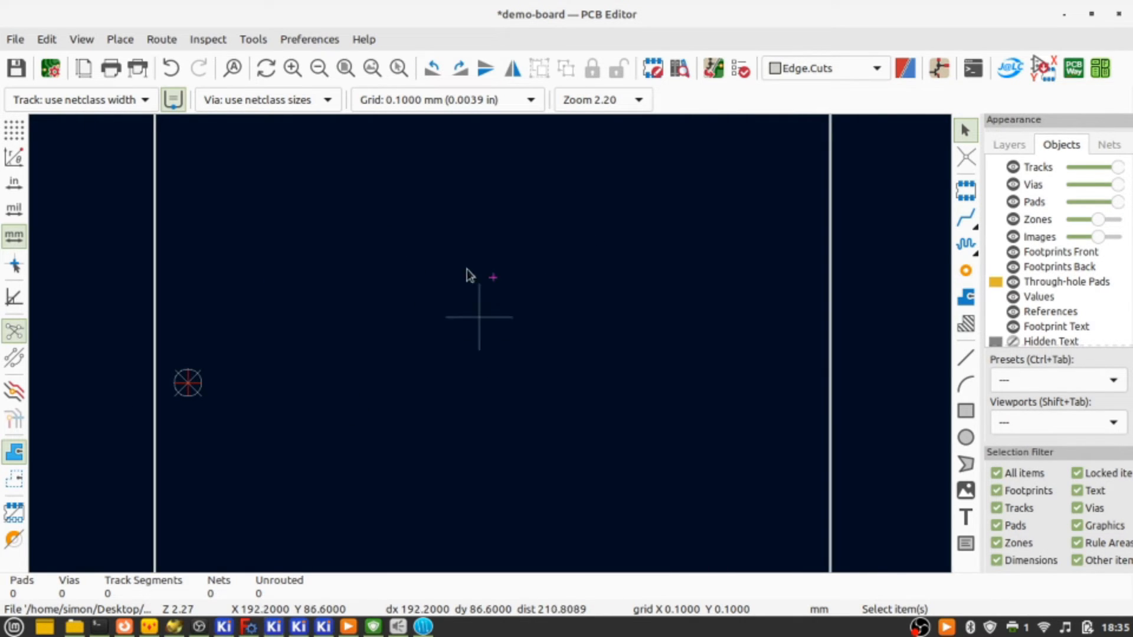
{"action": "left_click", "coordinate": [501, 281]}
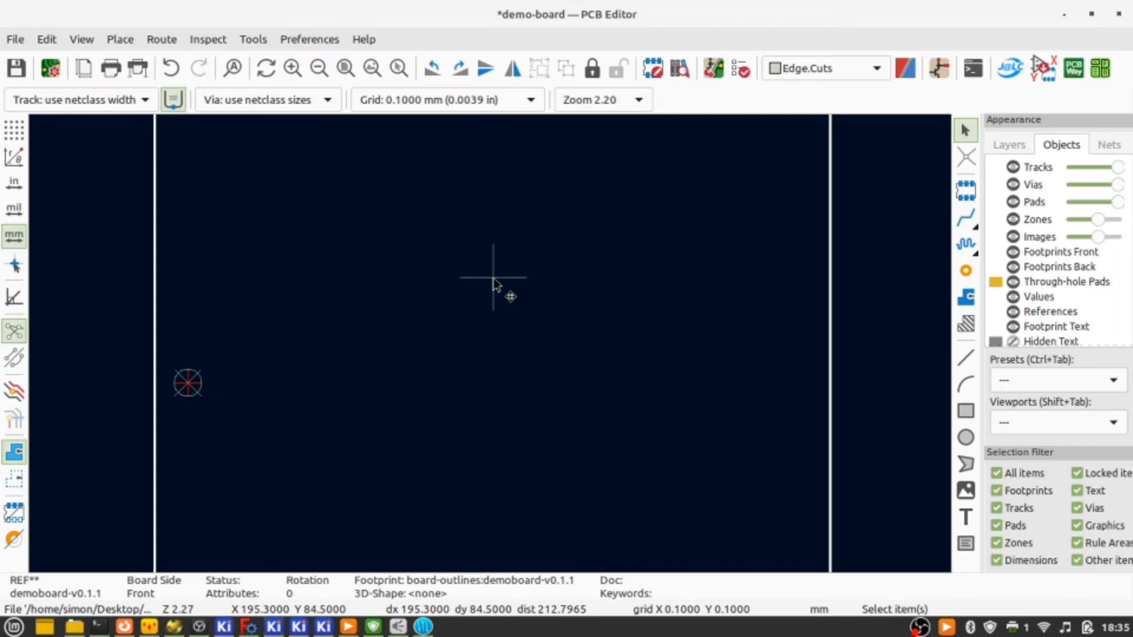
{"action": "double_click", "coordinate": [494, 285]}
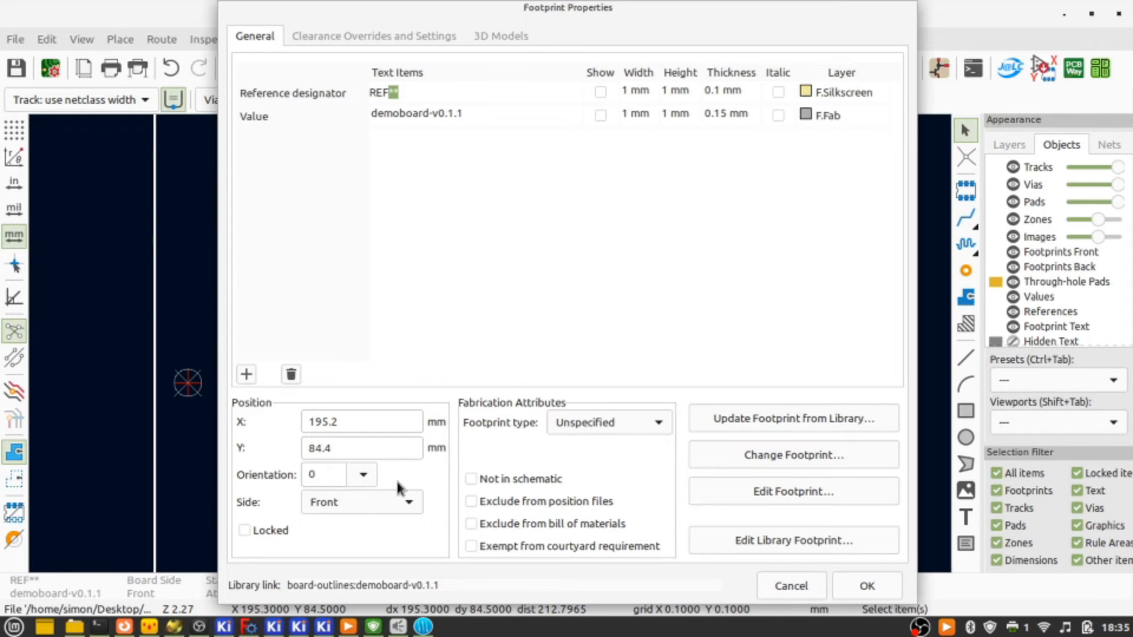
{"action": "key", "text": "Escape"}
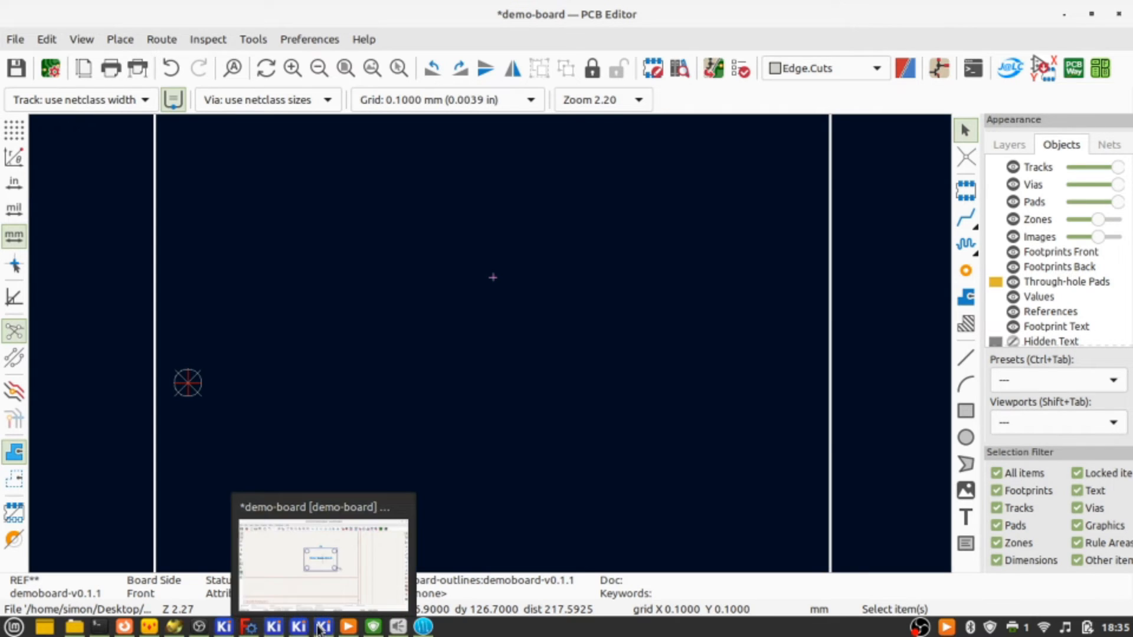
Switch to the Footprint Editor and exclude demoboard-v0.1.1 from position files and bill of materials, exempting it from the courtyard requirement.
{"action": "left_click", "coordinate": [301, 558]}
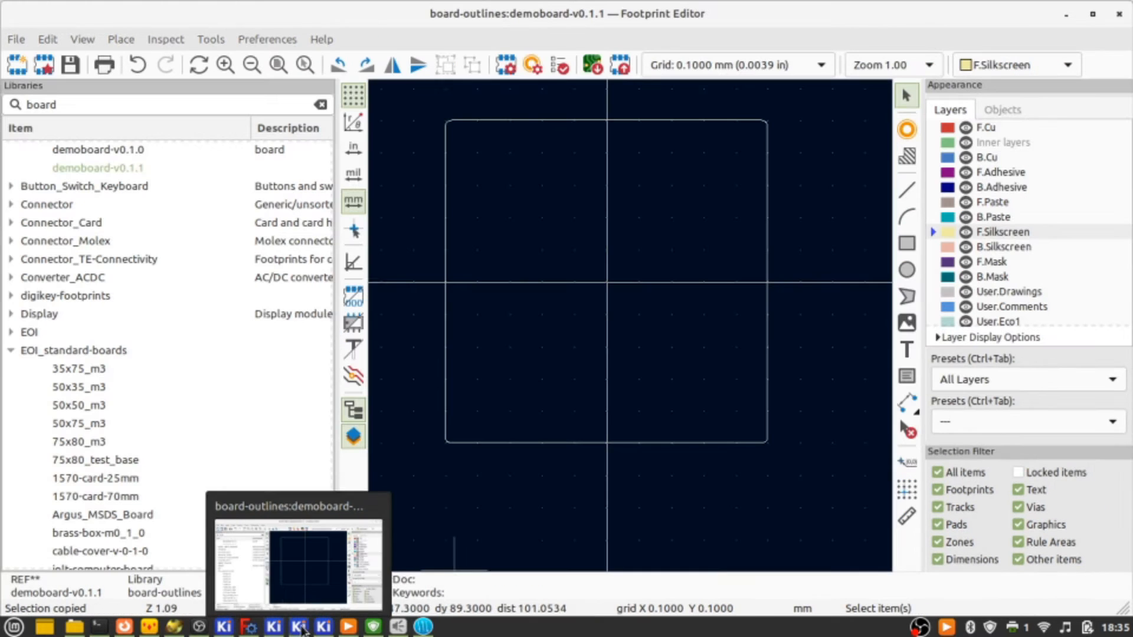
{"action": "double_click", "coordinate": [533, 220]}
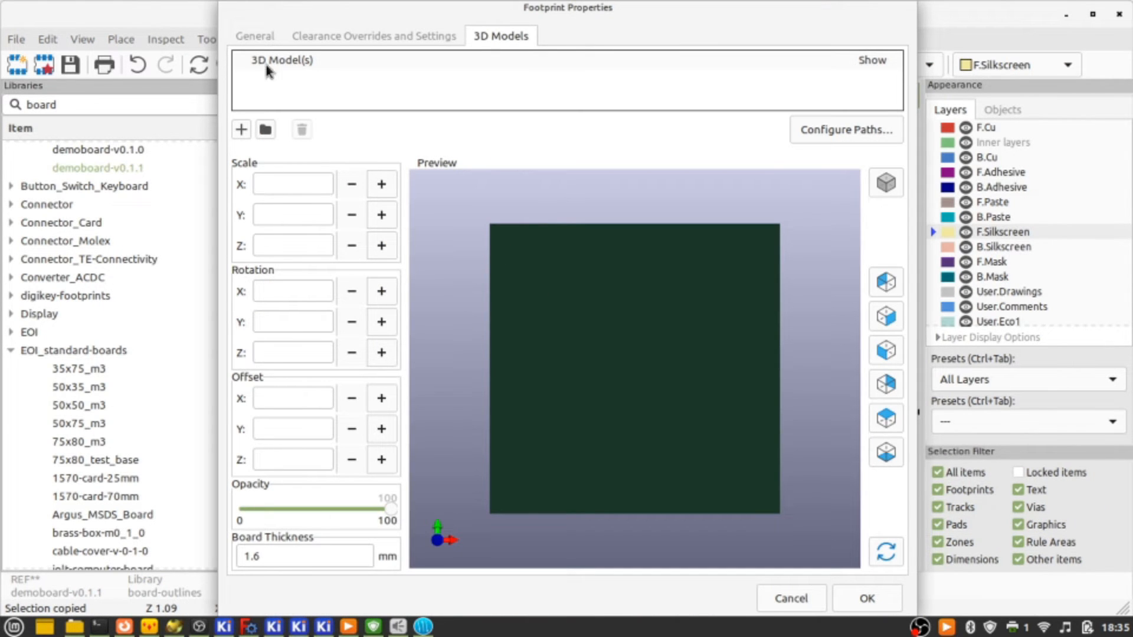
{"action": "left_click", "coordinate": [264, 34]}
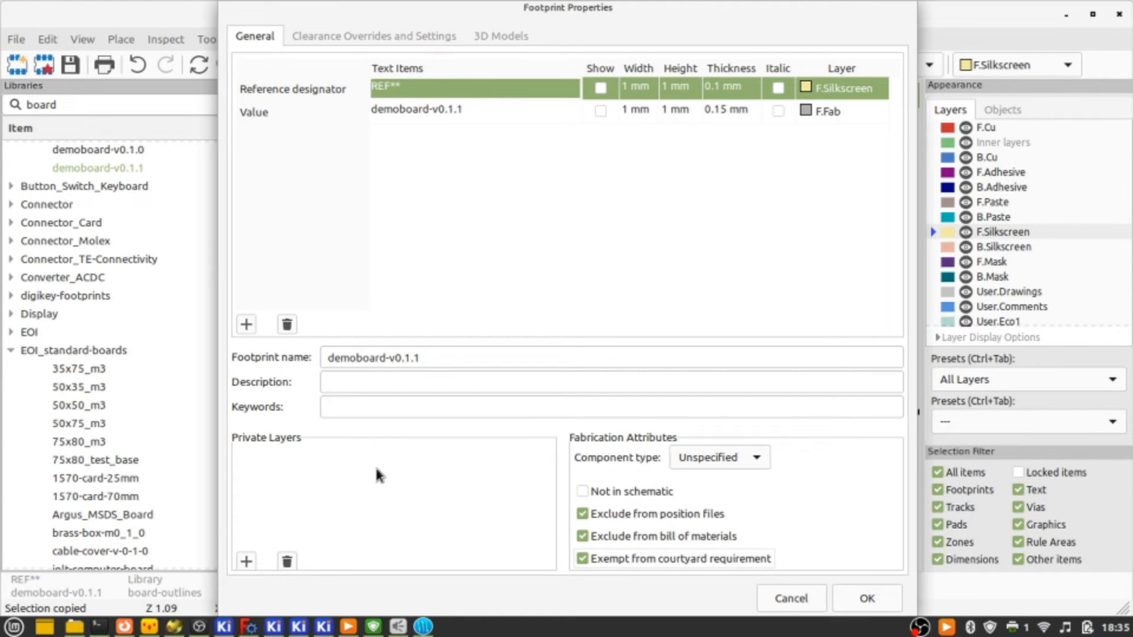
Give the library footprint the description "board" and keywords "board, outline", and save it.
{"action": "left_click", "coordinate": [352, 381]}
{"action": "type", "text": "board"}
{"action": "left_click", "coordinate": [365, 404]}
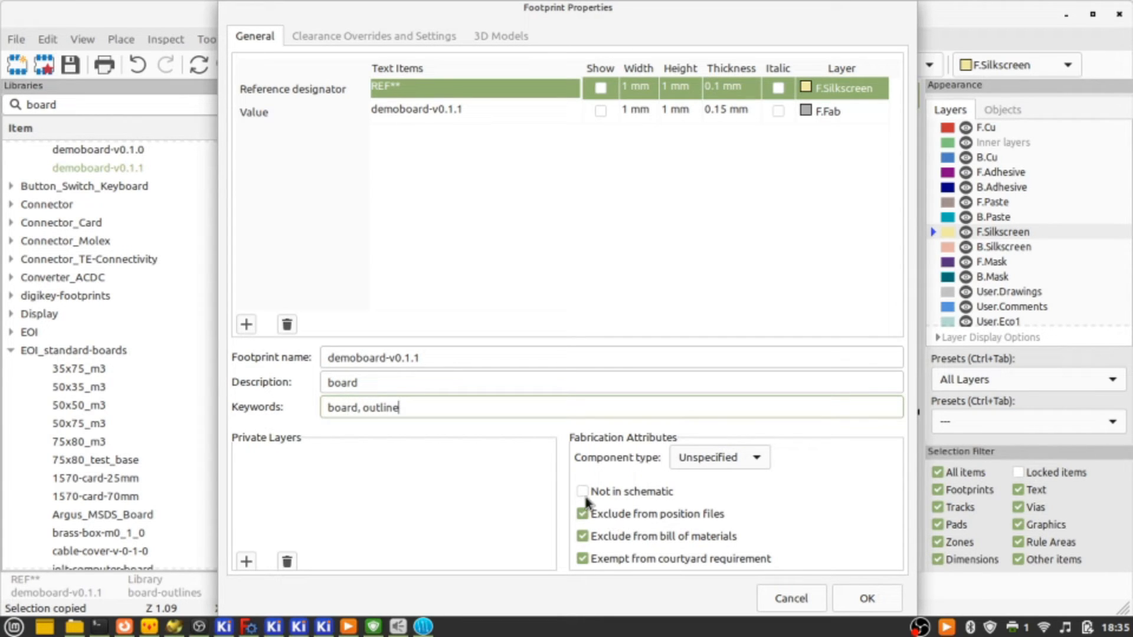
{"action": "left_click", "coordinate": [865, 599]}
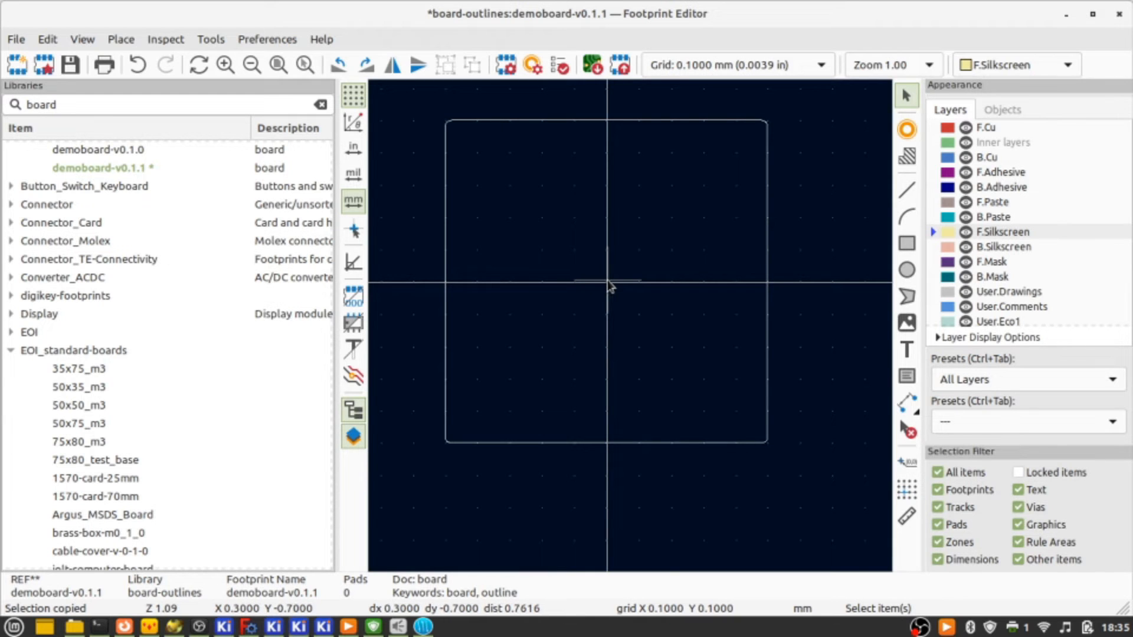
{"action": "key", "text": "ctrl+s"}
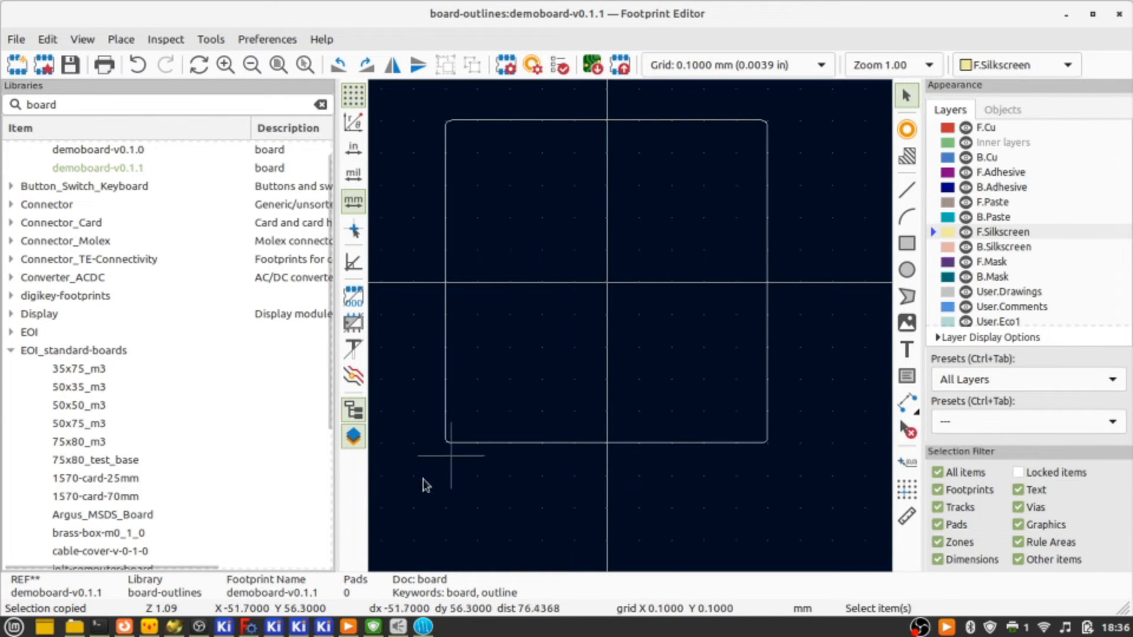
Back in the PCB Editor, update the placed outline footprint from the library, resetting text layers, visibilities, sizes, styles, positions and fabrication attributes.
{"action": "left_click", "coordinate": [323, 627]}
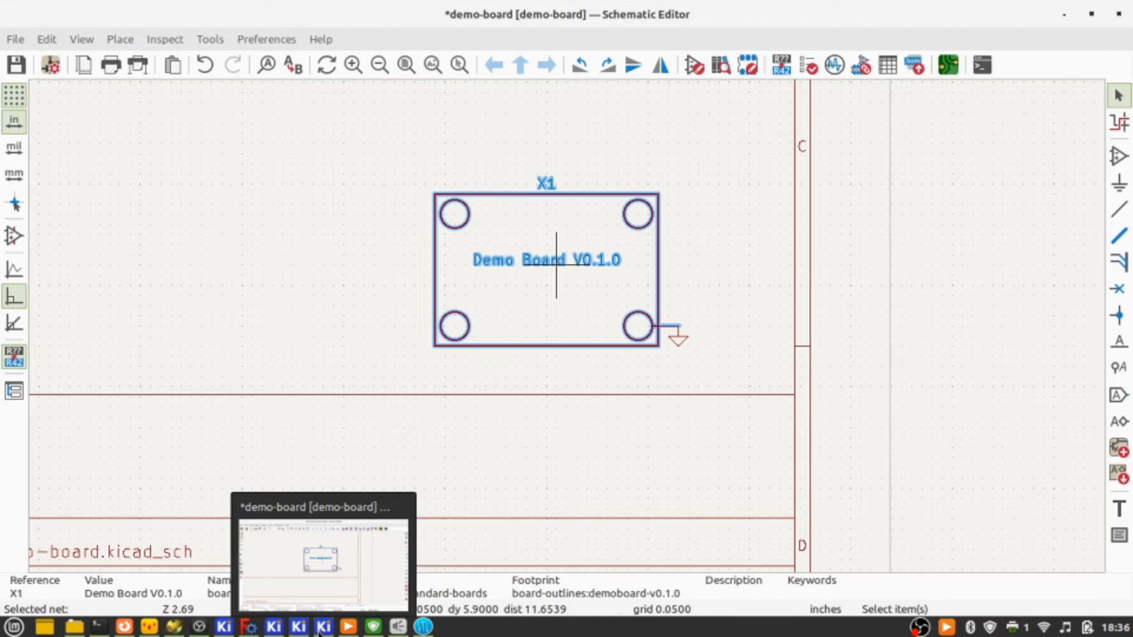
{"action": "left_click", "coordinate": [273, 626]}
{"action": "scroll", "coordinate": [551, 283], "scroll_direction": "down", "scroll_amount": 5}
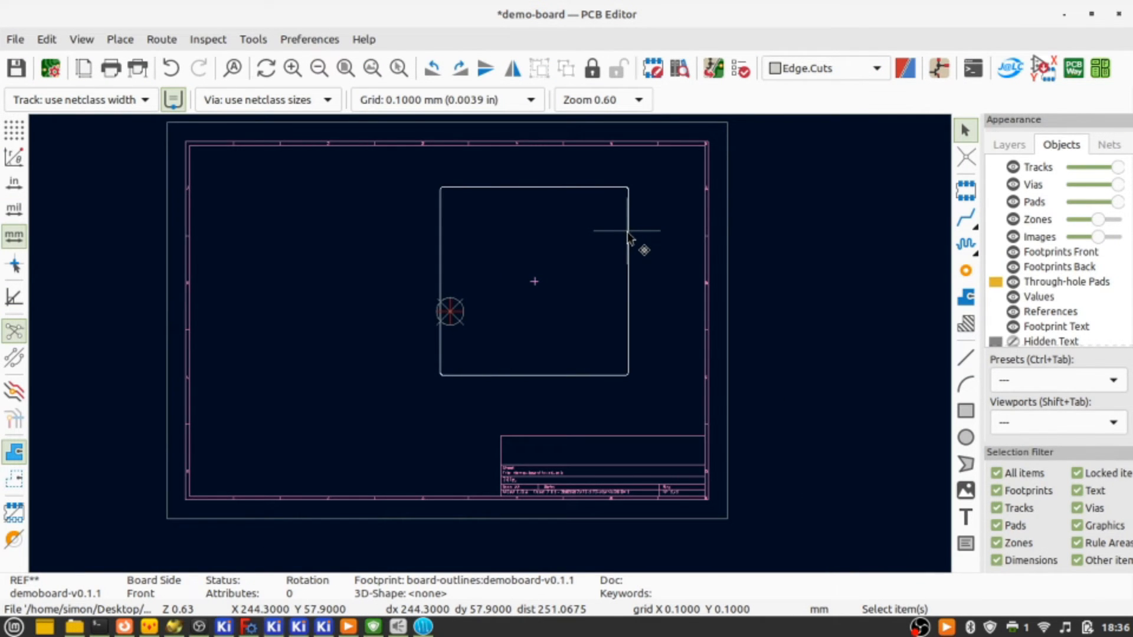
{"action": "right_click", "coordinate": [628, 233]}
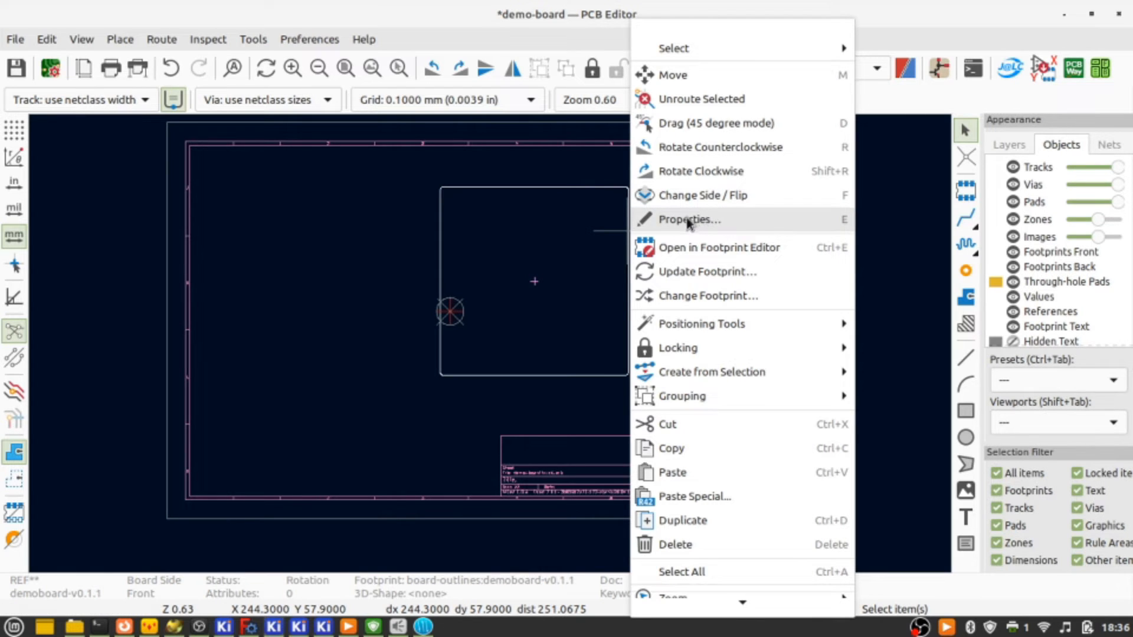
{"action": "key", "text": "Escape"}
{"action": "key", "text": "e"}
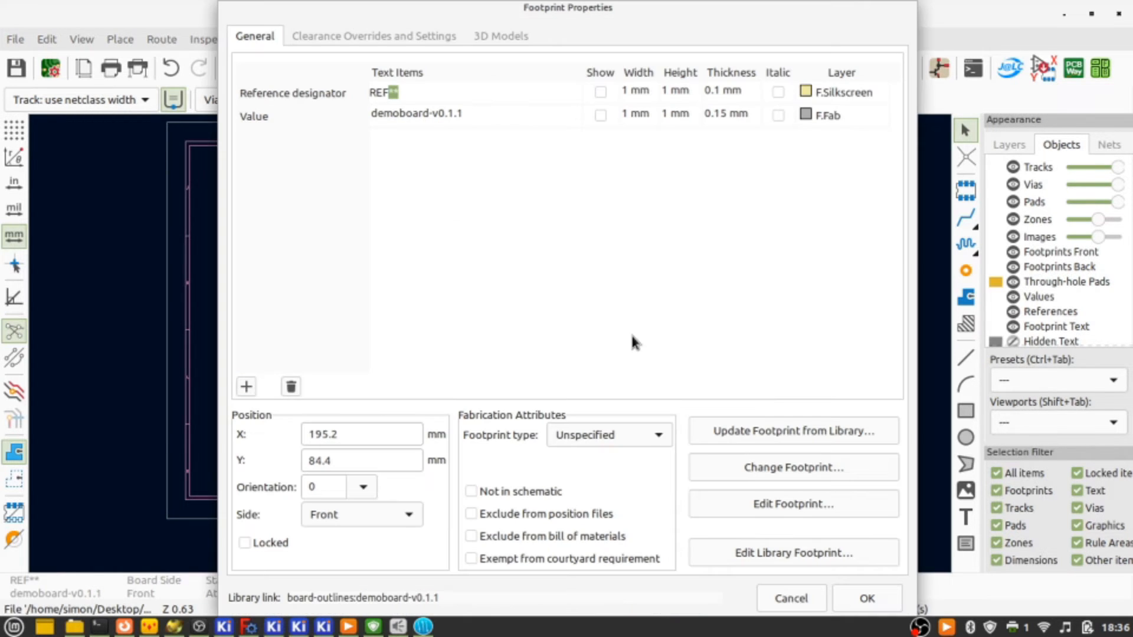
{"action": "left_click", "coordinate": [739, 435]}
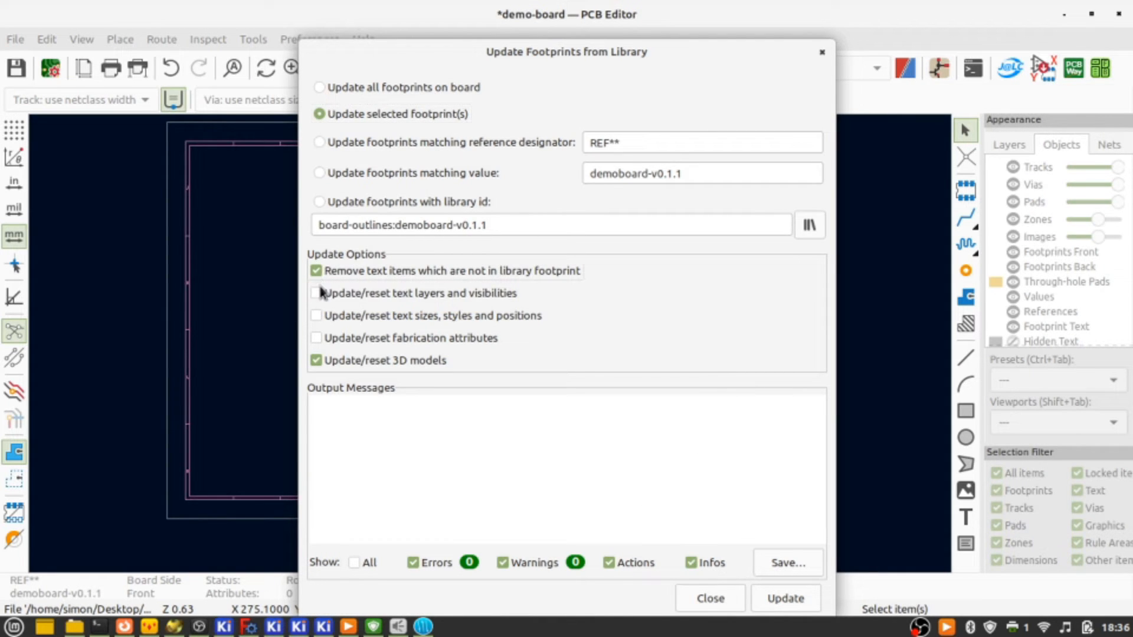
{"action": "left_click", "coordinate": [318, 320]}
{"action": "left_click", "coordinate": [317, 339]}
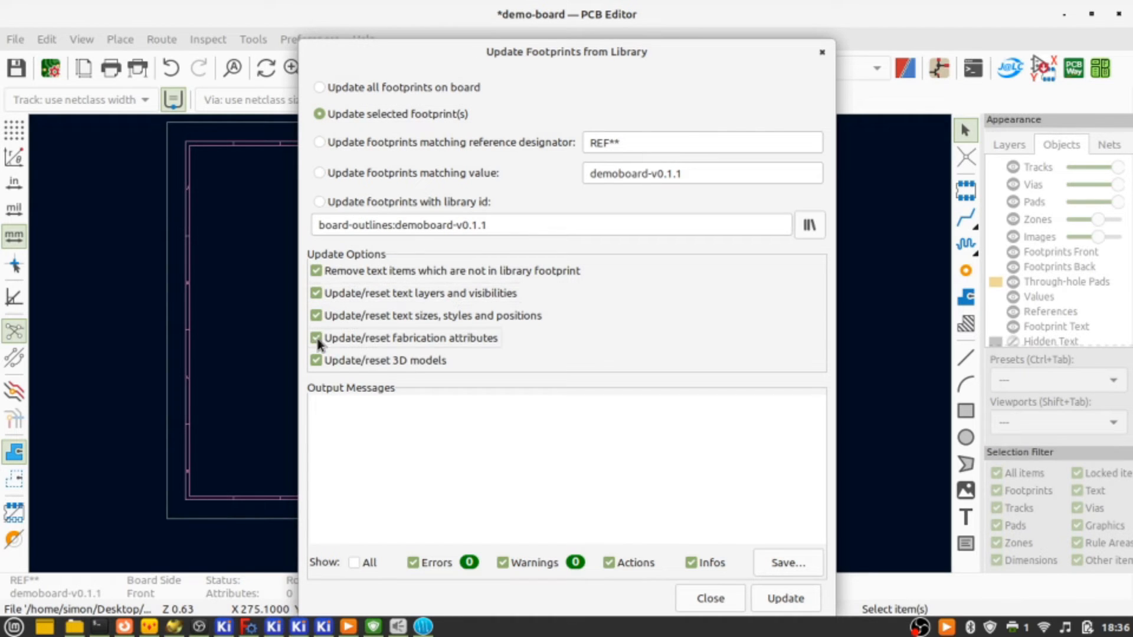
{"action": "left_click", "coordinate": [783, 597]}
{"action": "left_click", "coordinate": [731, 600]}
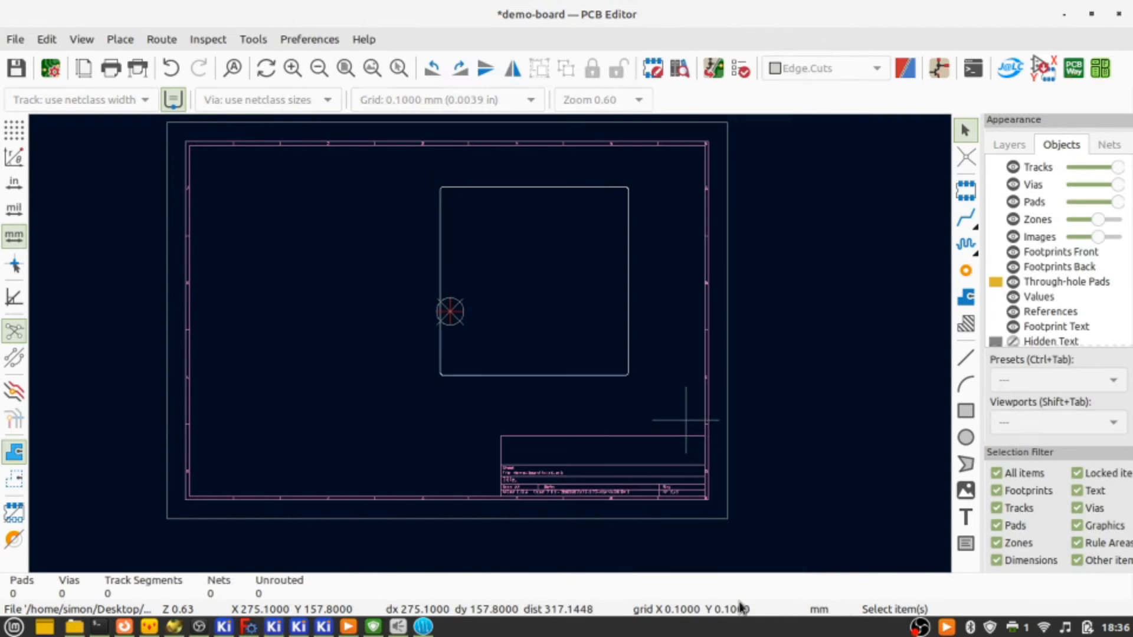
{"action": "double_click", "coordinate": [550, 341]}
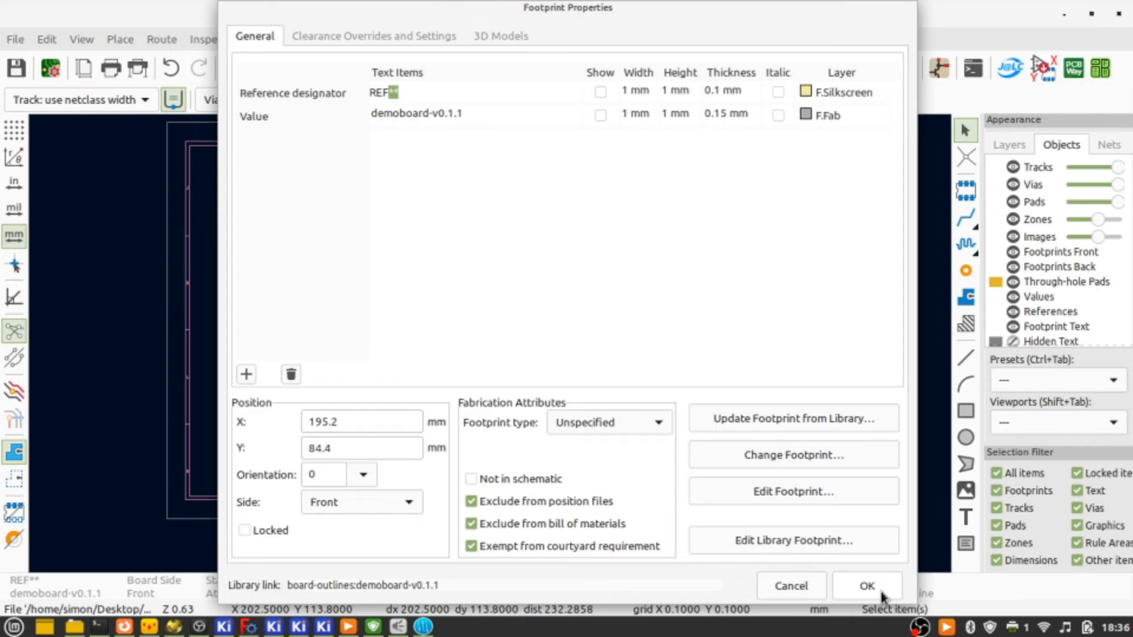
{"action": "left_click", "coordinate": [867, 586]}
Move the outline footprint near the grid origin and set its exact position to X 150 mm, Y 100 mm.
{"action": "key", "text": "m"}
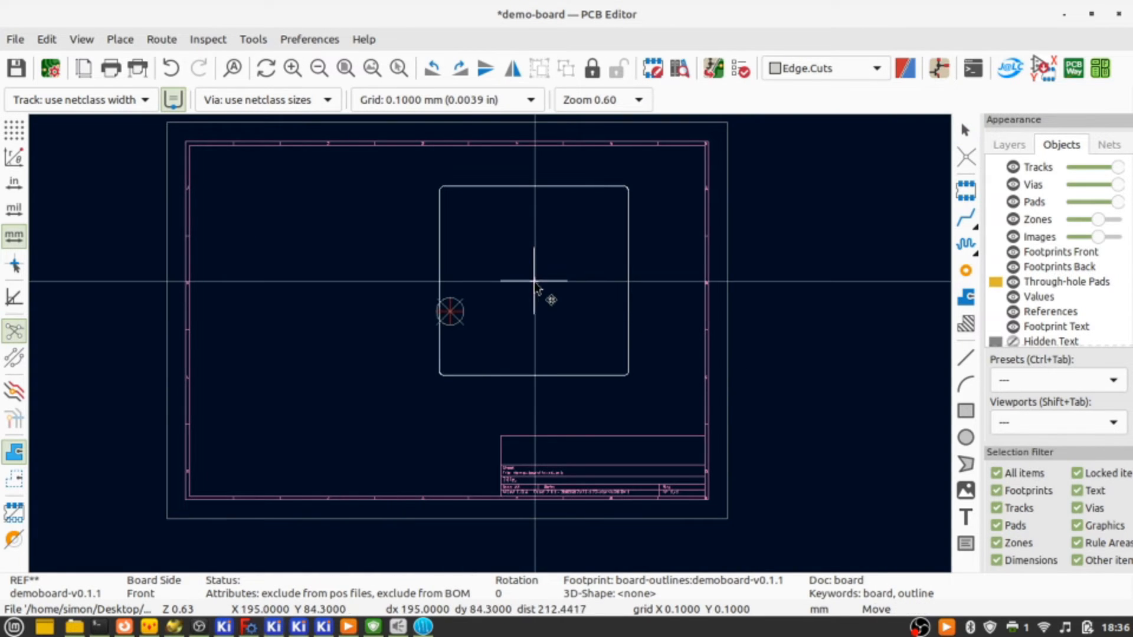
{"action": "scroll", "coordinate": [472, 324], "scroll_direction": "up", "scroll_amount": 5}
{"action": "left_click", "coordinate": [492, 343]}
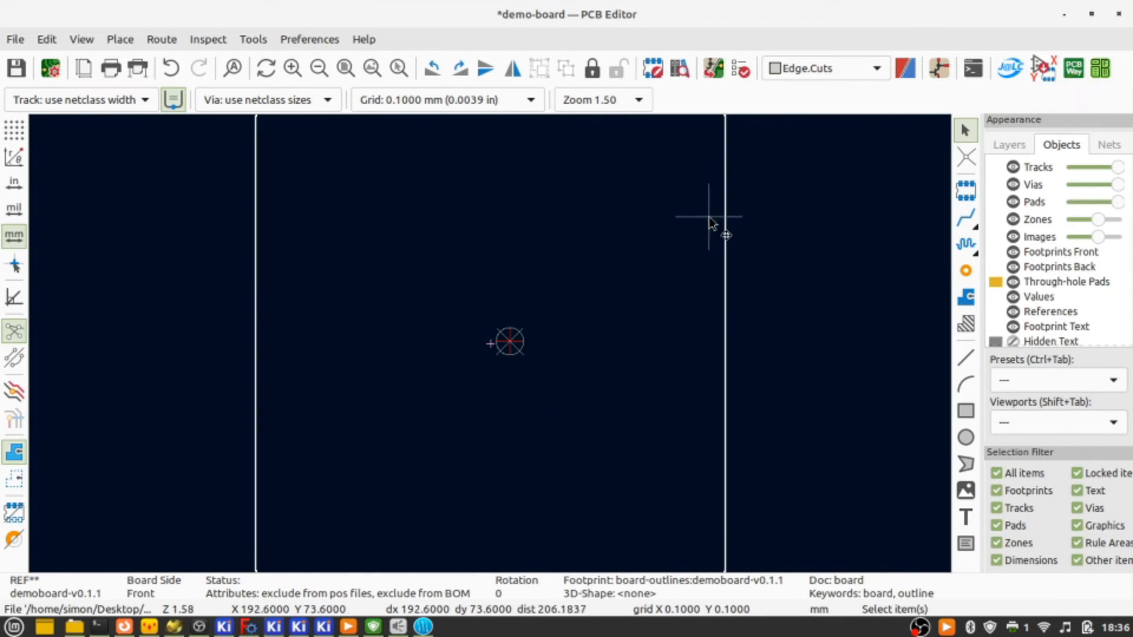
{"action": "double_click", "coordinate": [726, 214]}
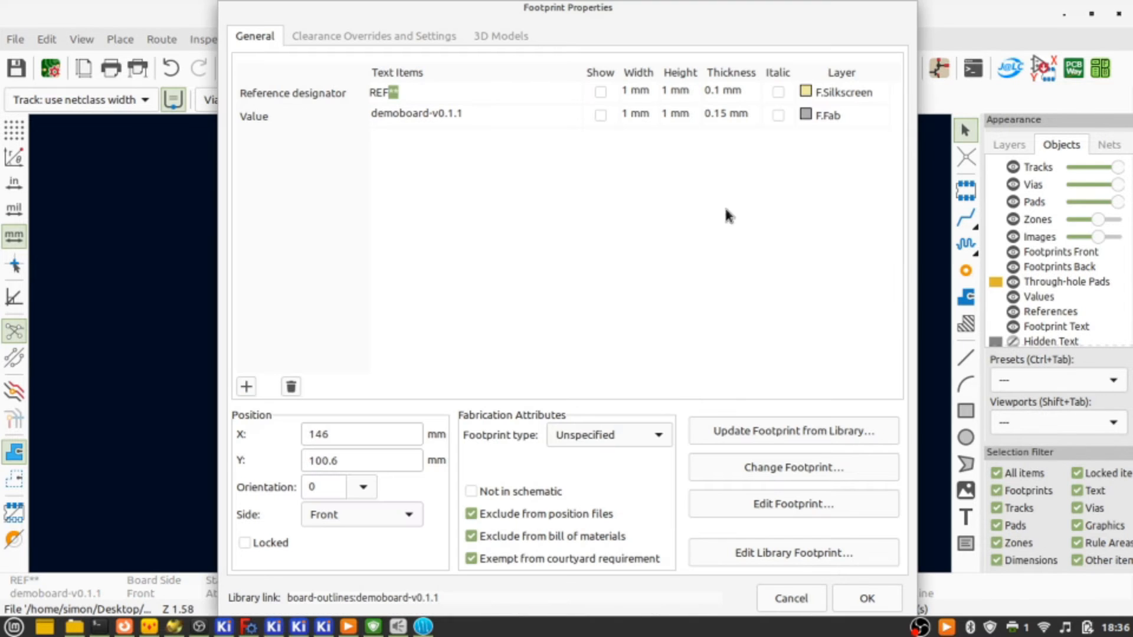
{"action": "left_click", "coordinate": [345, 436]}
{"action": "key", "text": "Tab"}
{"action": "type", "text": "100"}
{"action": "key", "text": "Return"}
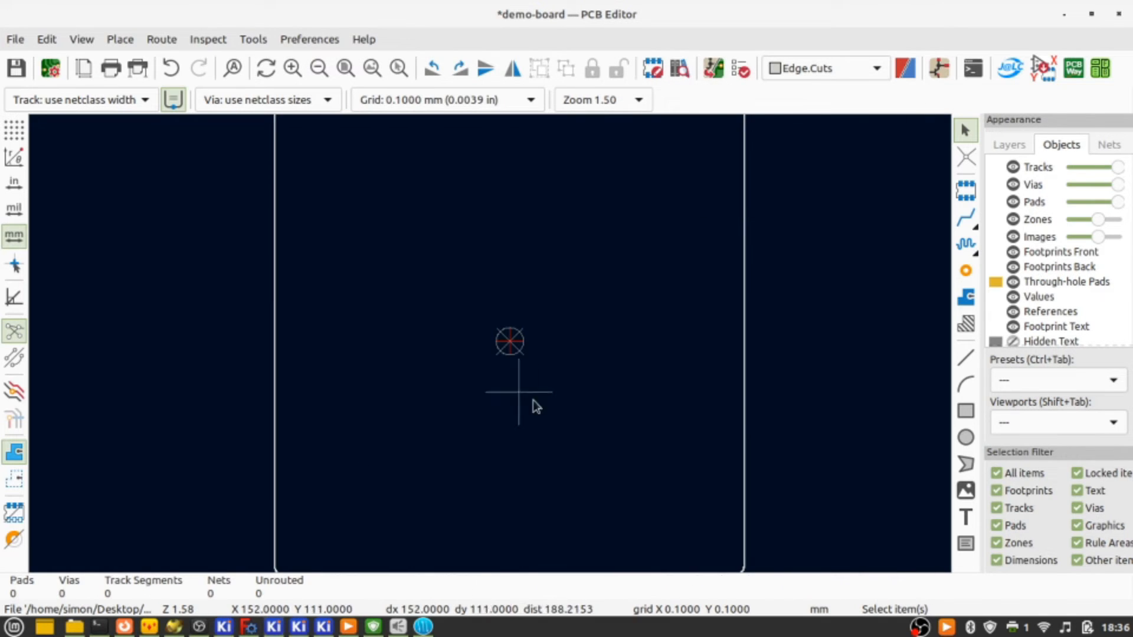
Place the drill/place file origin slightly below and to the right of the footprint's anchor.
{"action": "scroll", "coordinate": [458, 336], "scroll_direction": "up", "scroll_amount": 10}
{"action": "scroll", "coordinate": [492, 350], "scroll_direction": "up", "scroll_amount": 2}
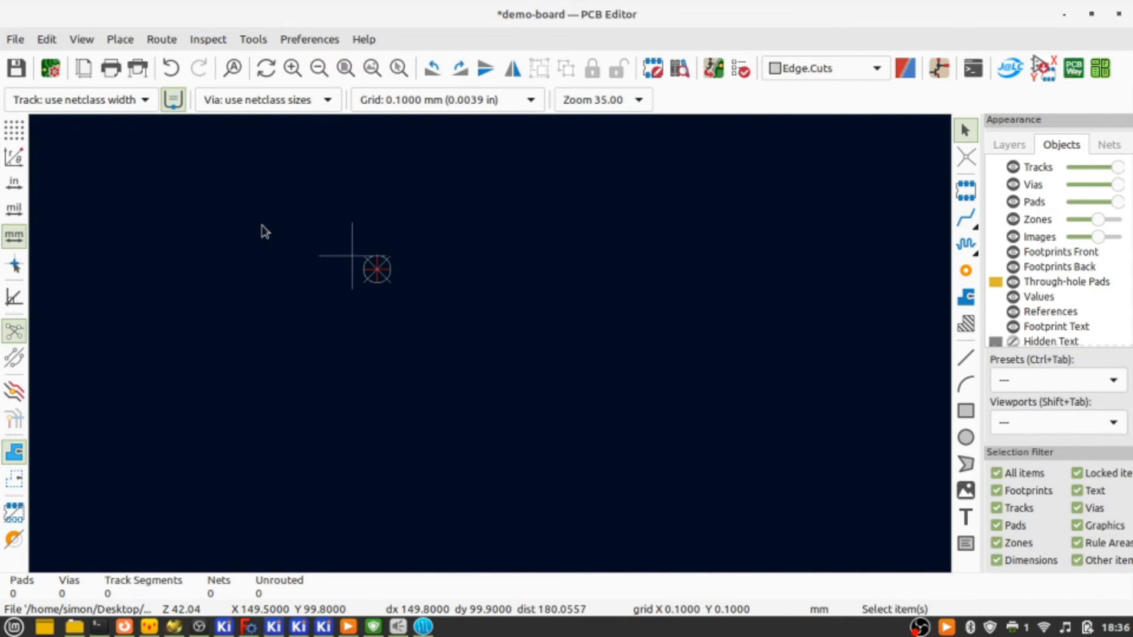
{"action": "left_click", "coordinate": [16, 39]}
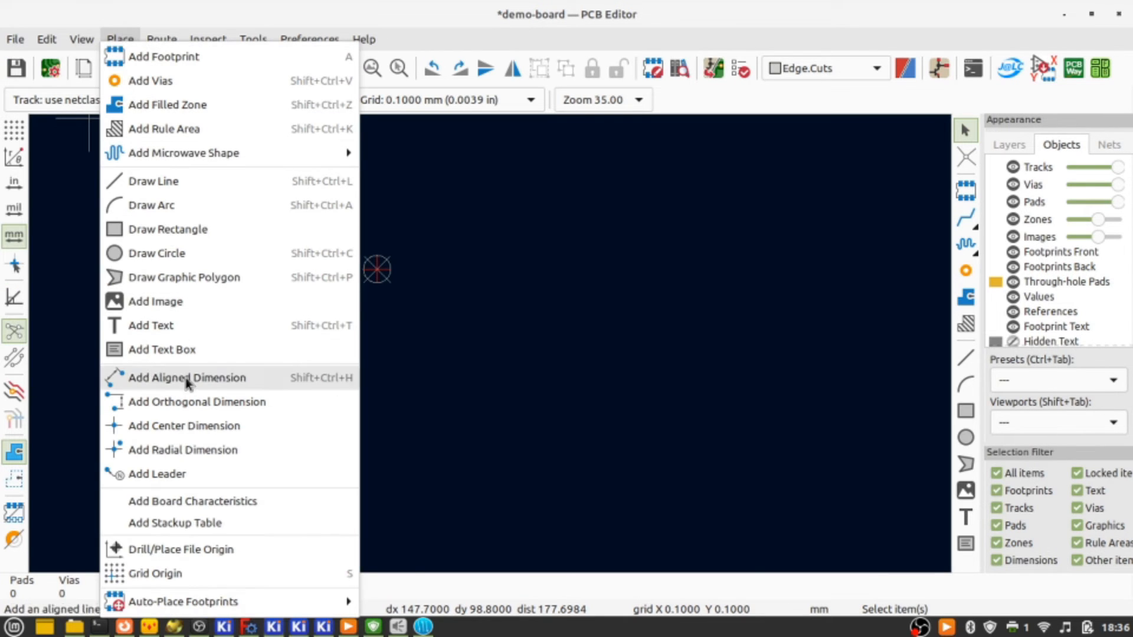
{"action": "left_click", "coordinate": [194, 550]}
{"action": "left_click", "coordinate": [540, 356]}
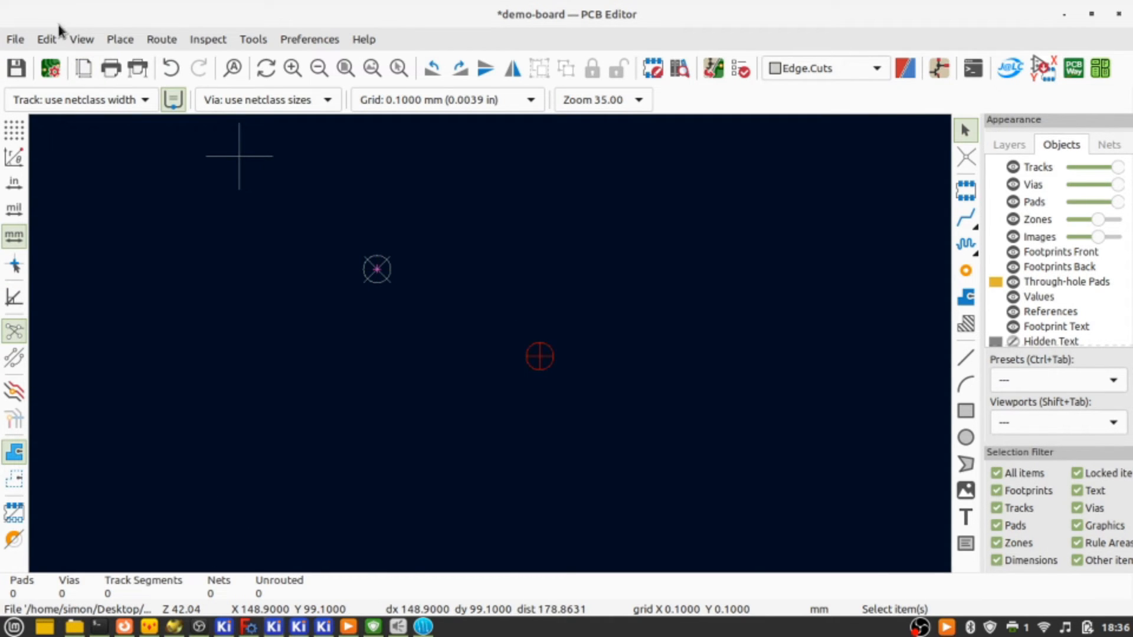
Place the grid origin at a free point to the right of the footprint's anchor.
{"action": "left_click", "coordinate": [115, 41]}
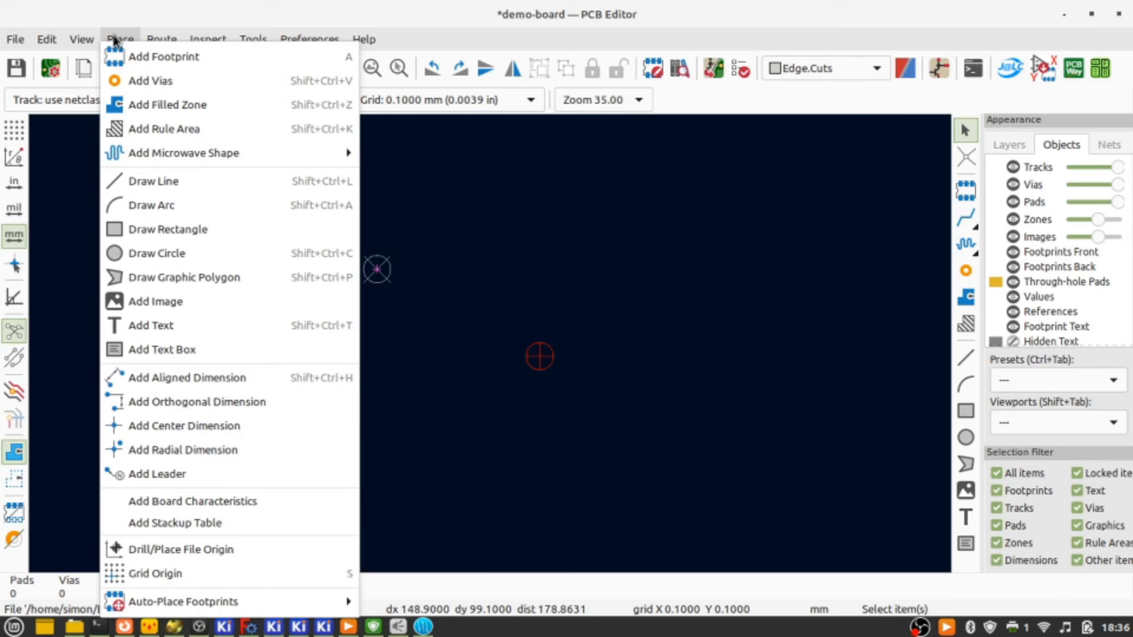
{"action": "left_click", "coordinate": [178, 574]}
{"action": "left_click", "coordinate": [677, 244]}
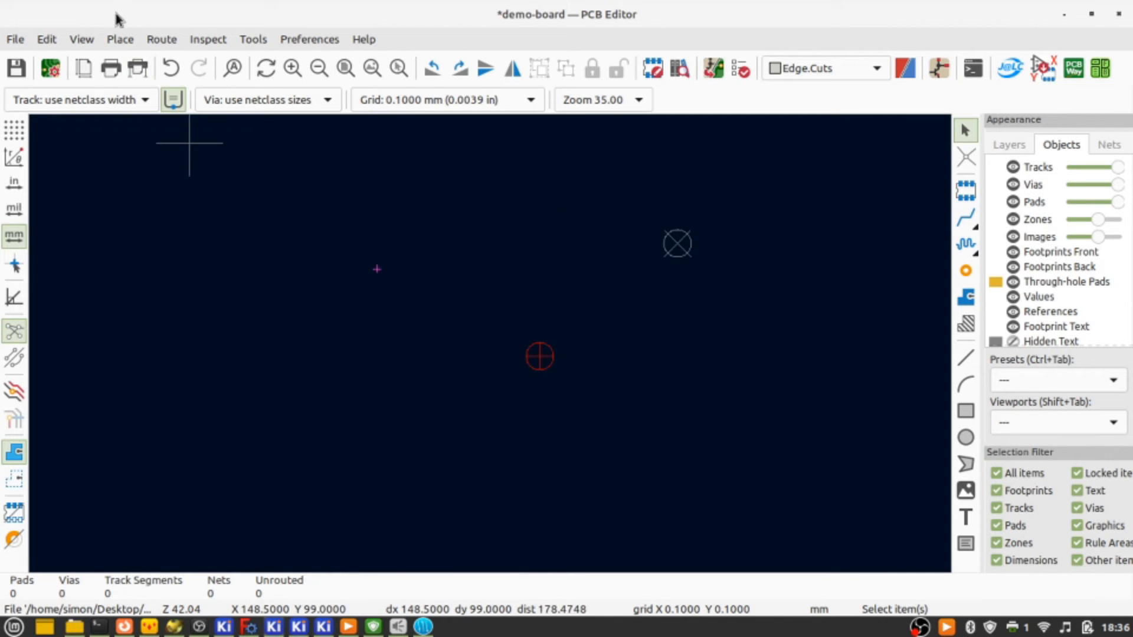
Place the grid origin on the outline footprint's anchor at X 150 mm, Y 100 mm.
{"action": "left_click", "coordinate": [121, 40]}
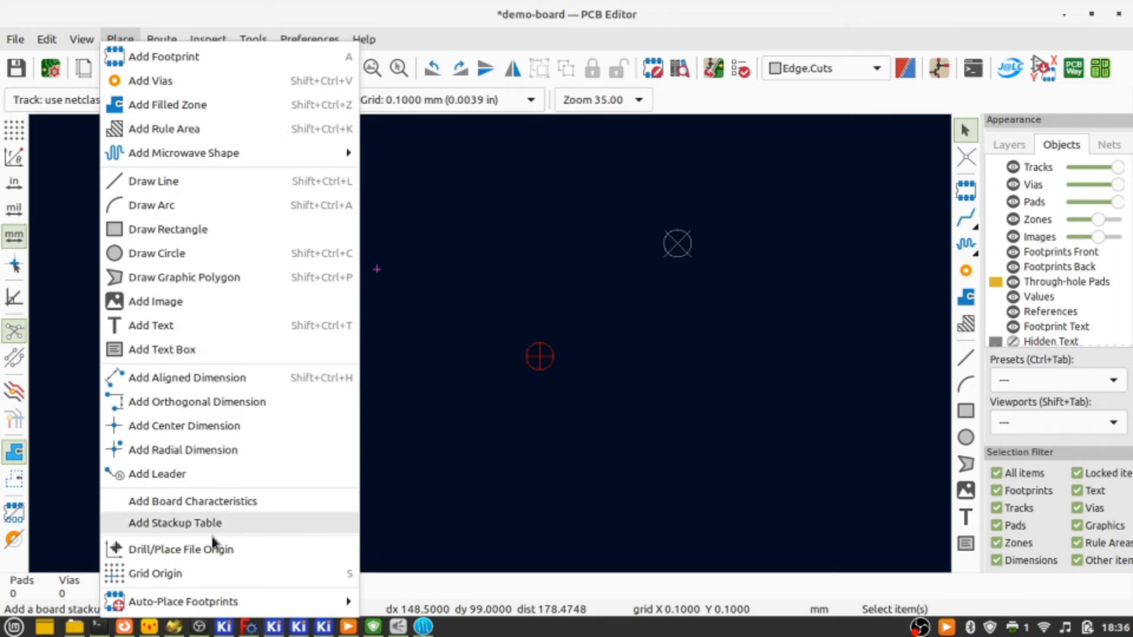
{"action": "left_click", "coordinate": [196, 573]}
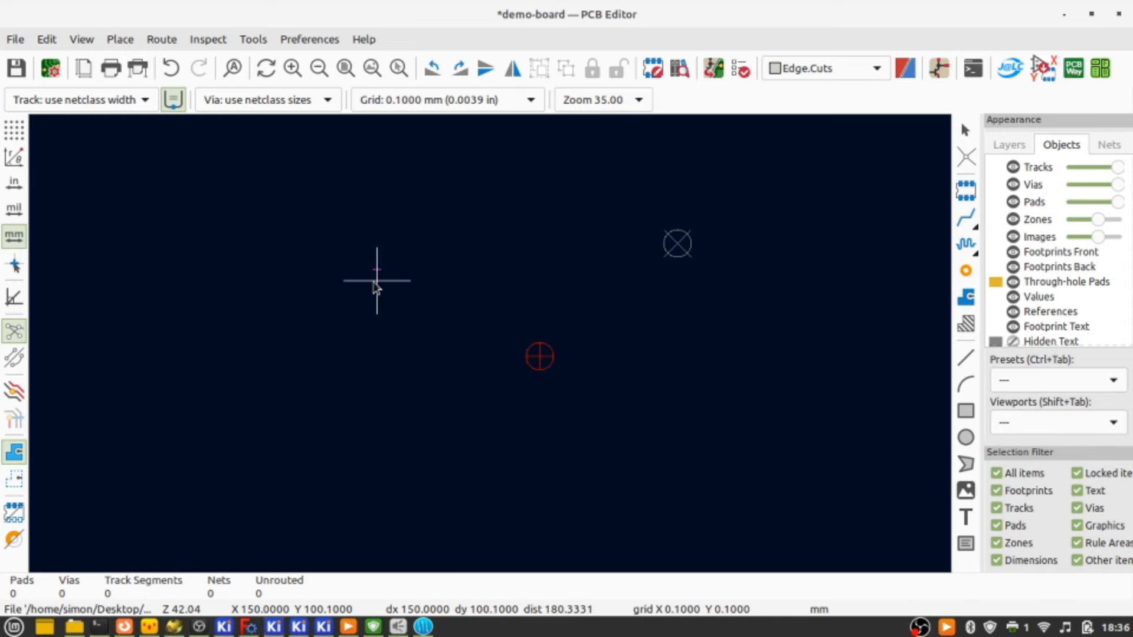
{"action": "left_click", "coordinate": [377, 269]}
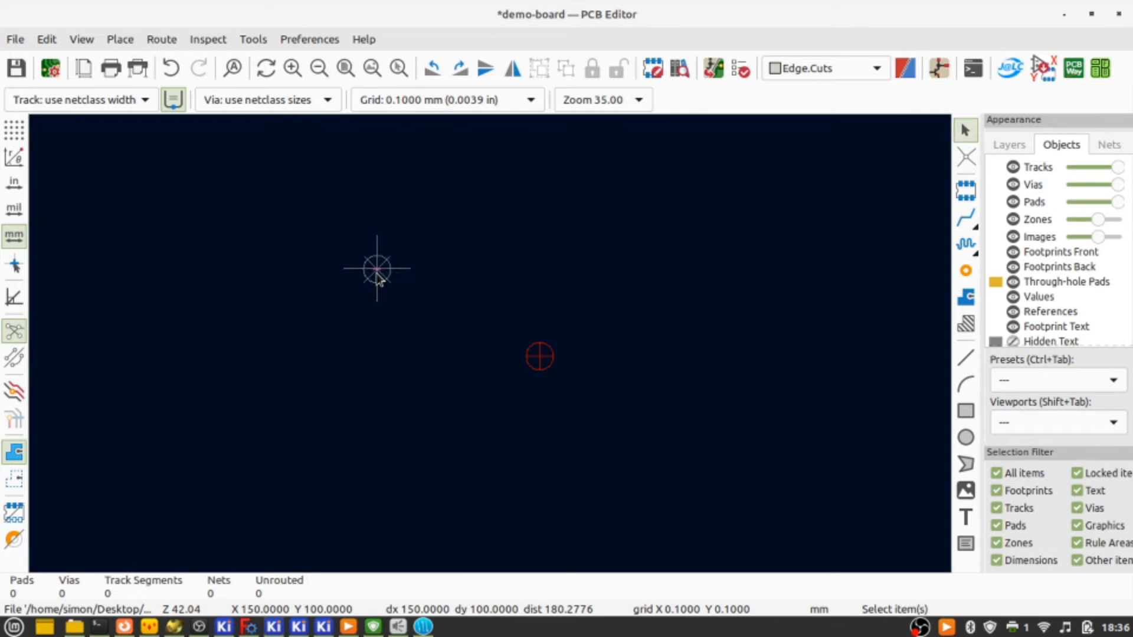
{"action": "left_click", "coordinate": [121, 40]}
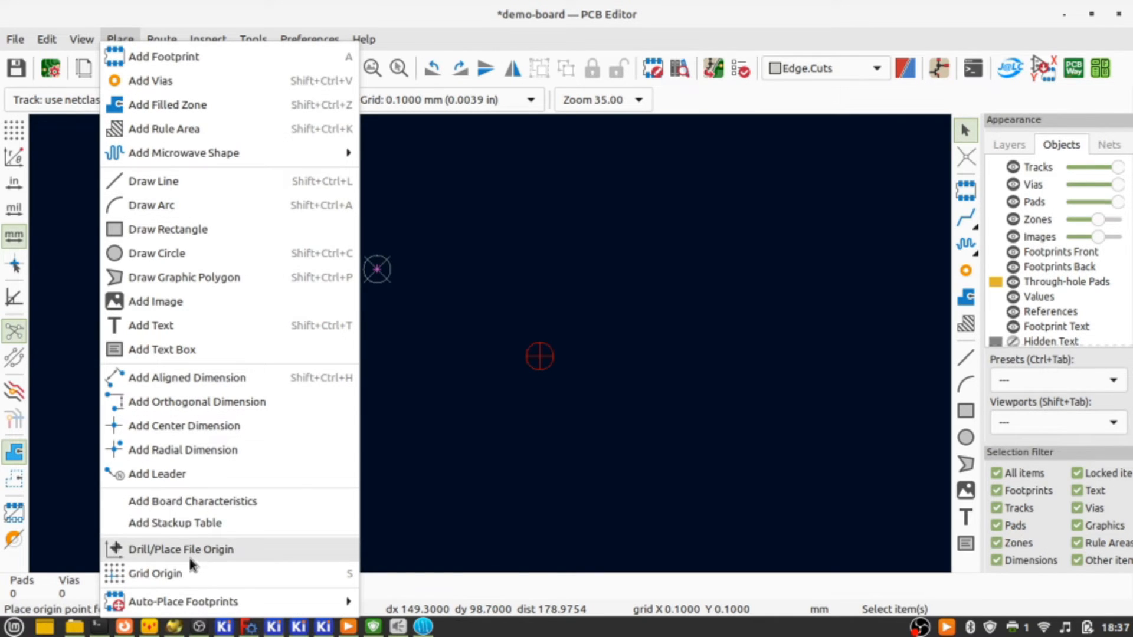
{"action": "left_click", "coordinate": [186, 574]}
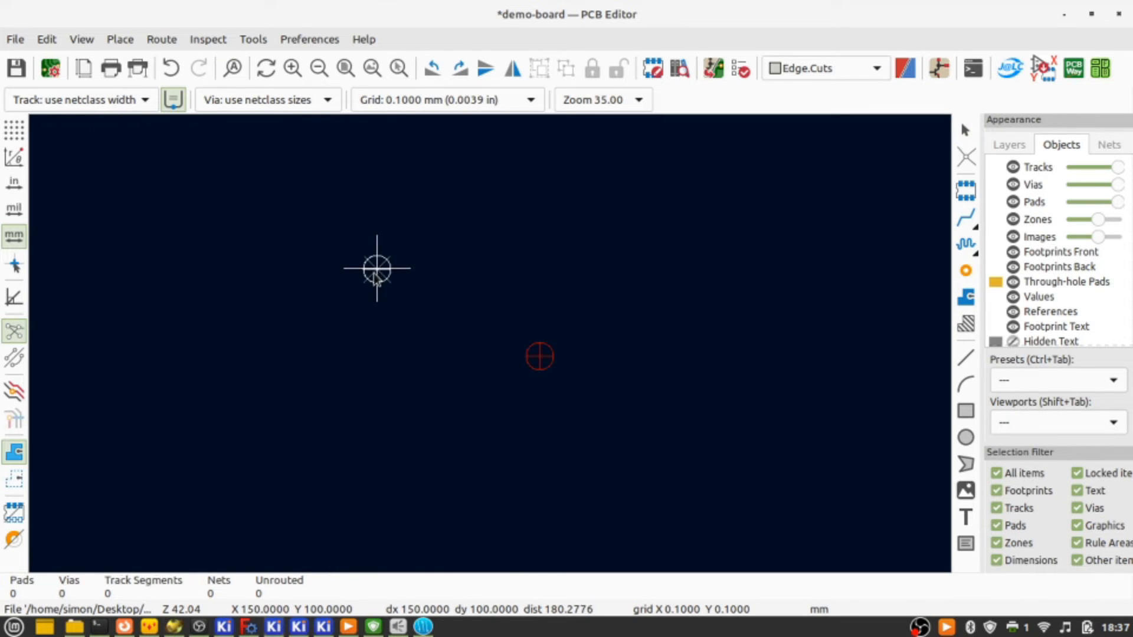
Set both the grid origin and the drill/place file origin to X 150, Y 100 mm and save the board.
{"action": "left_click", "coordinate": [376, 271]}
{"action": "left_click", "coordinate": [125, 39]}
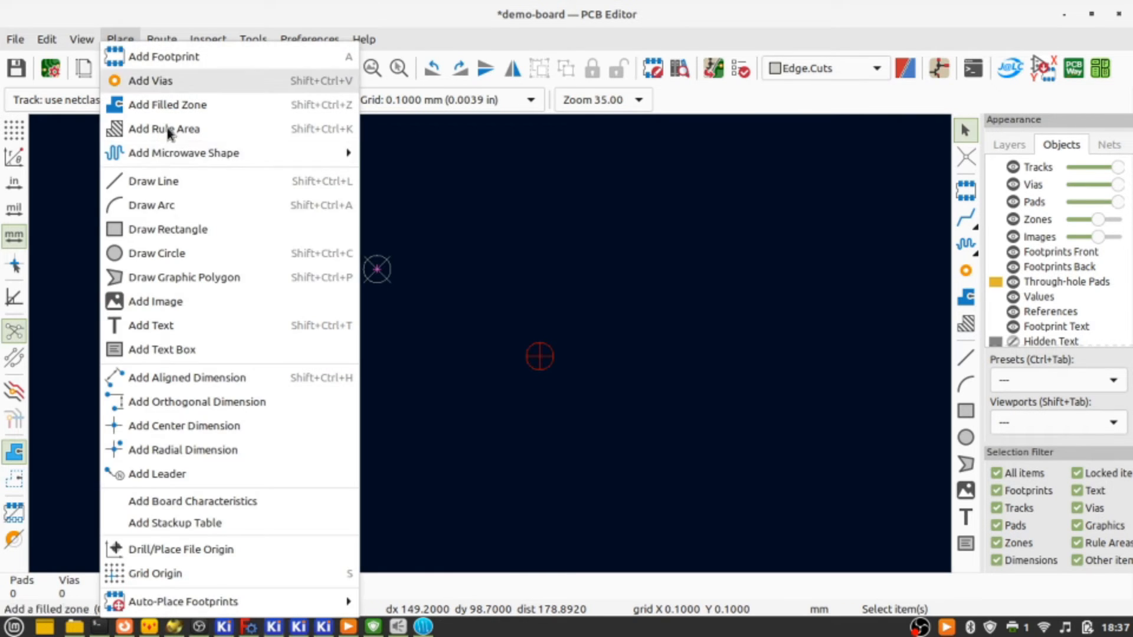
{"action": "left_click", "coordinate": [167, 550]}
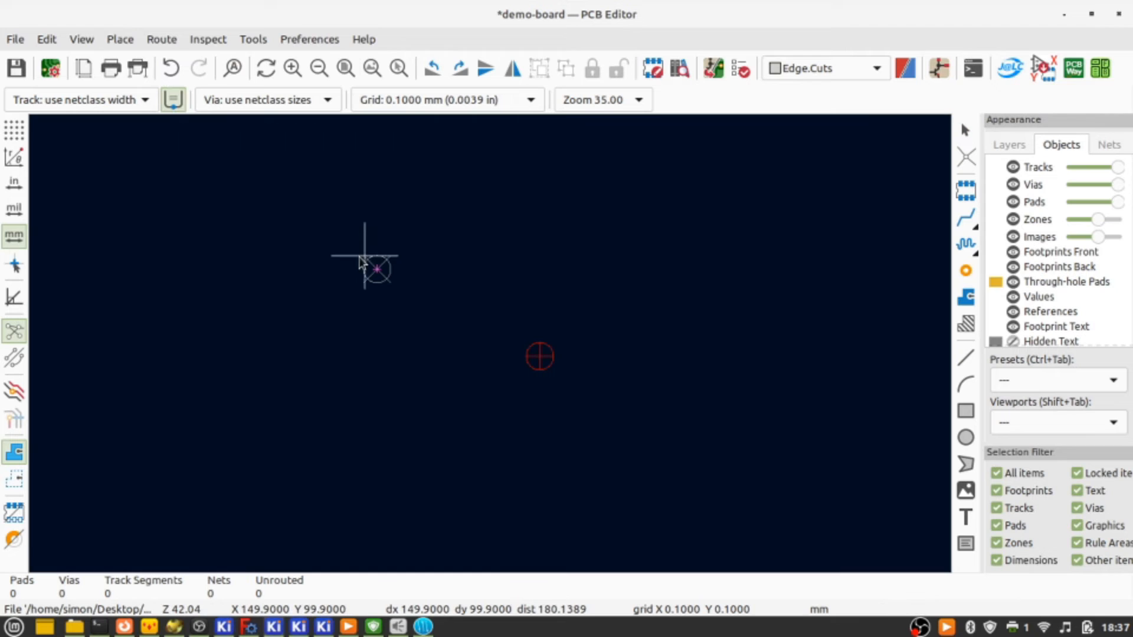
{"action": "left_click", "coordinate": [377, 269]}
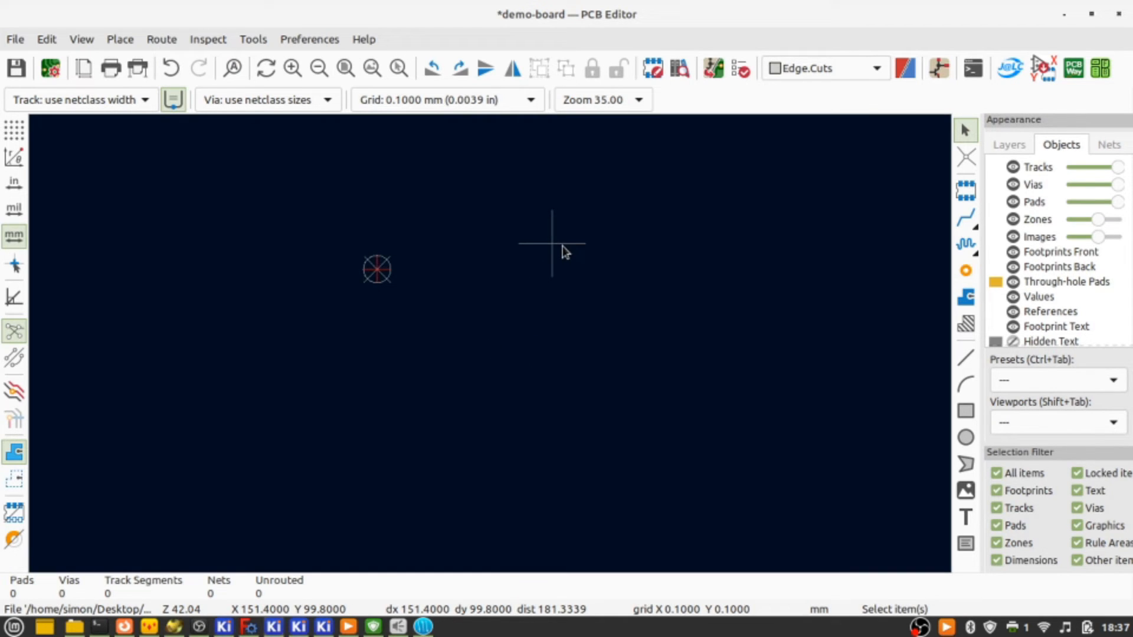
{"action": "scroll", "coordinate": [563, 252], "scroll_direction": "down", "scroll_amount": 5}
{"action": "key", "text": "ctrl+s"}
Check the board outline in the 3D Viewer and return to the PCB layout.
{"action": "scroll", "coordinate": [489, 348], "scroll_direction": "down", "scroll_amount": 6}
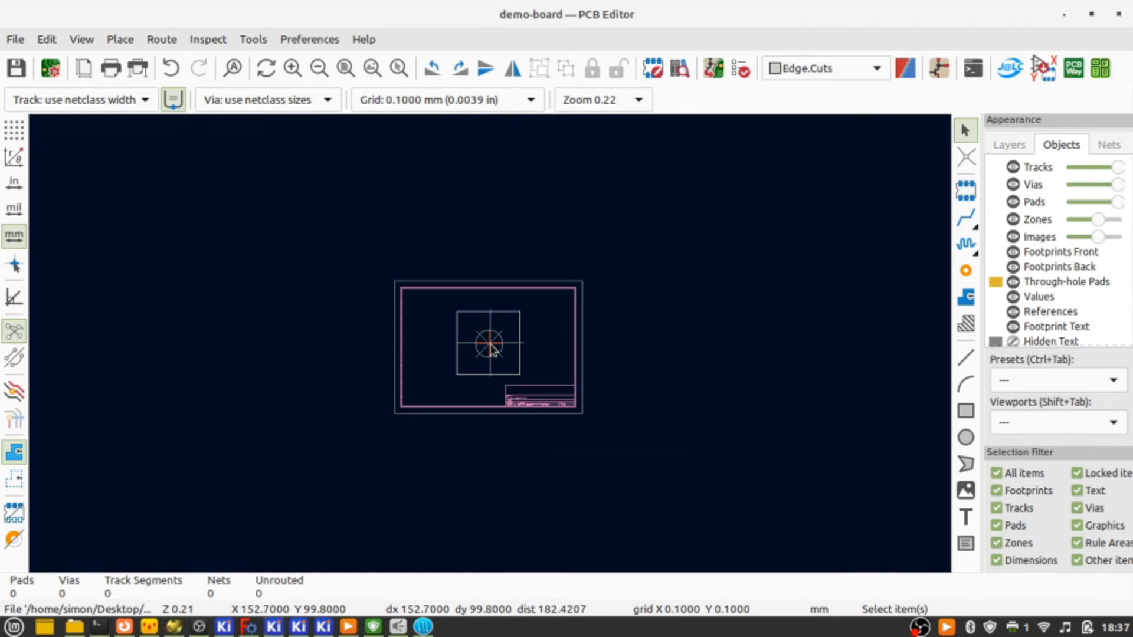
{"action": "scroll", "coordinate": [488, 345], "scroll_direction": "up", "scroll_amount": 3}
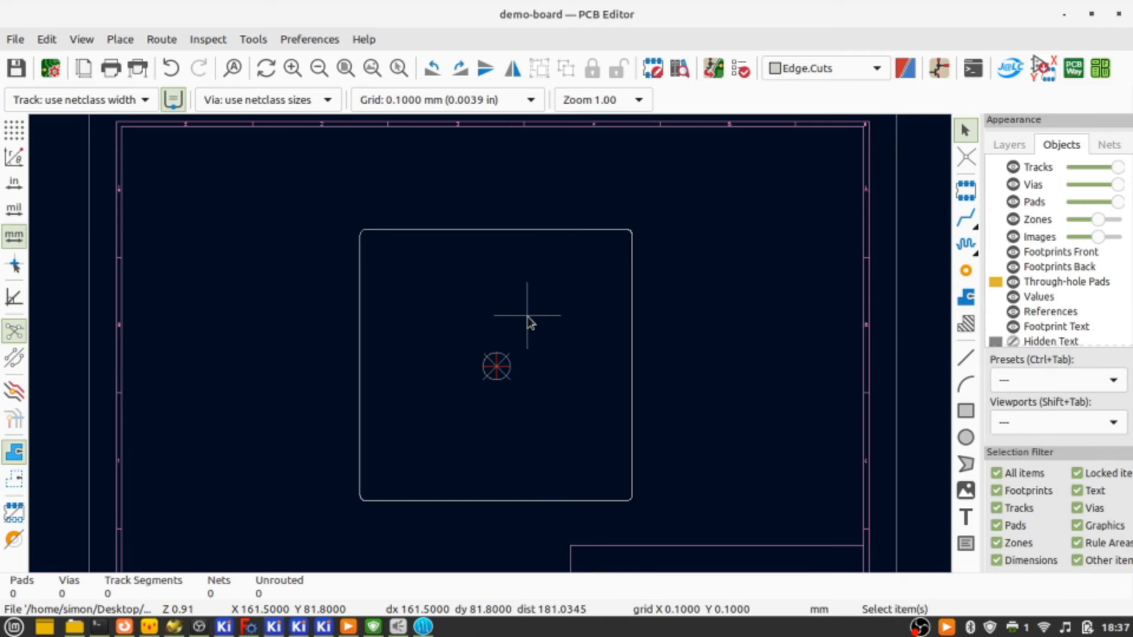
{"action": "key", "text": "alt+3"}
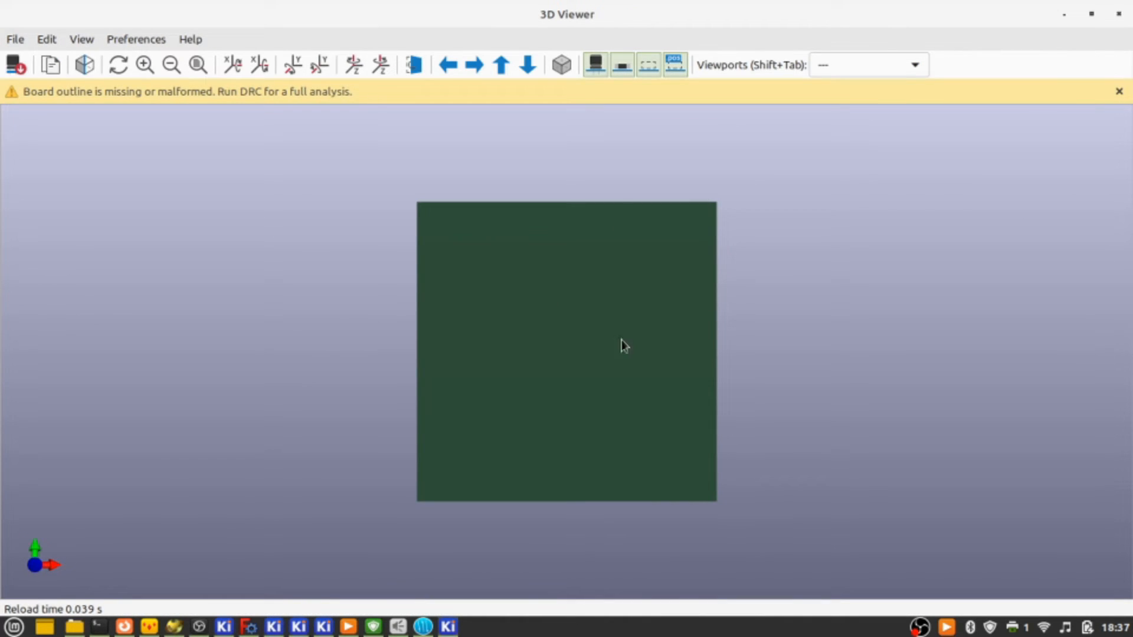
{"action": "left_click", "coordinate": [1118, 15]}
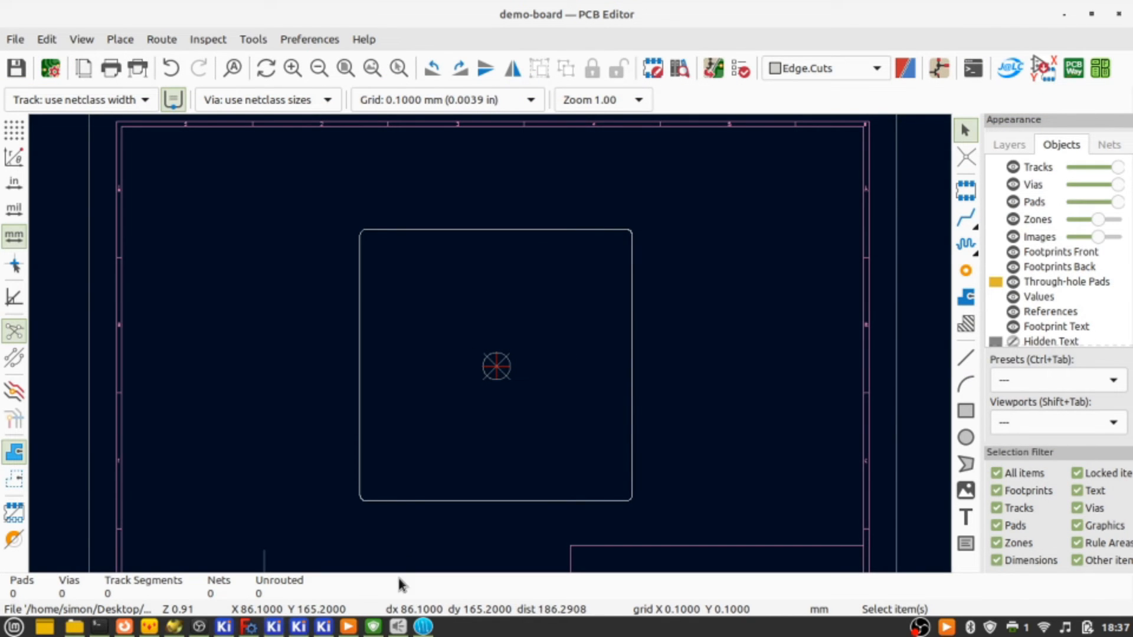
Open the board outline's library footprint demoboard-v0.1.1 for editing from its footprint properties.
{"action": "double_click", "coordinate": [410, 502]}
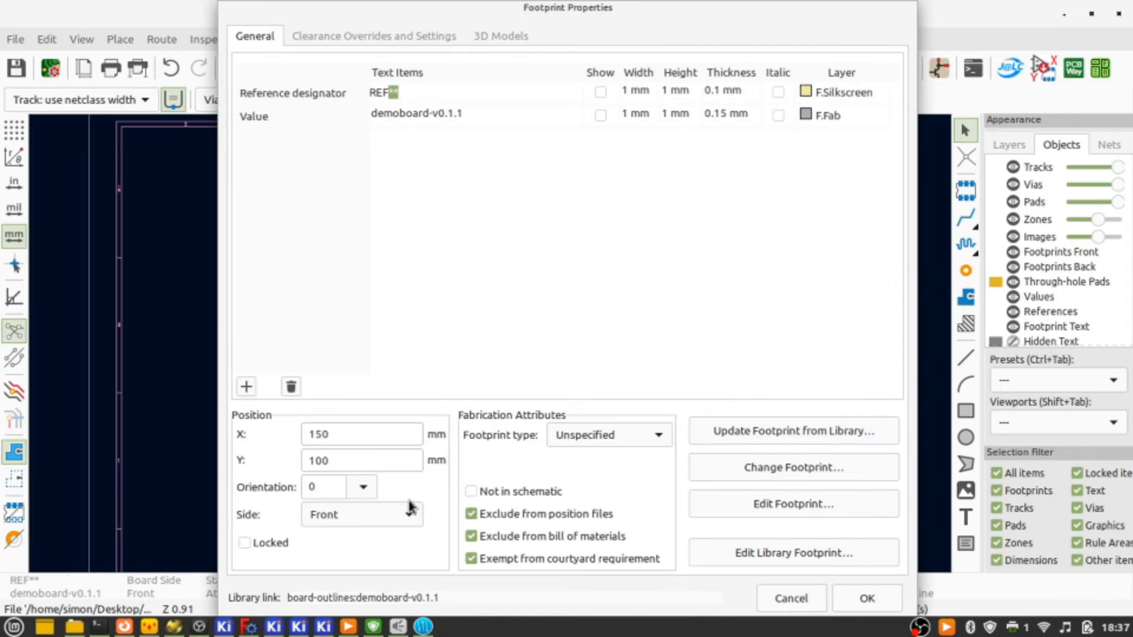
{"action": "left_click", "coordinate": [765, 554]}
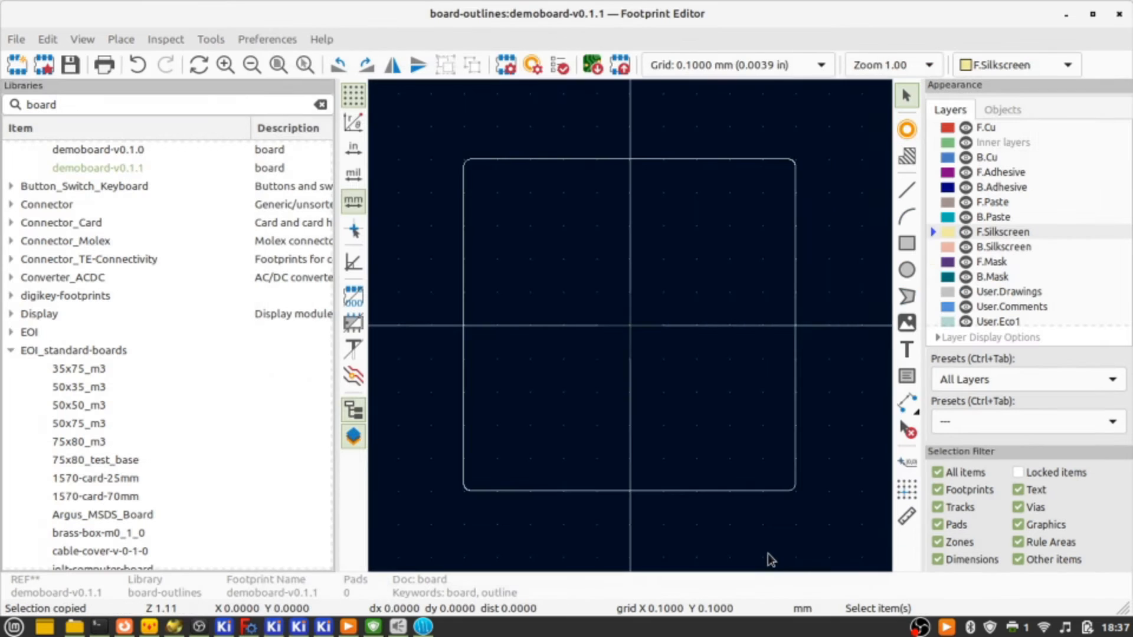
{"action": "left_click", "coordinate": [746, 159]}
{"action": "key", "text": "Delete"}
{"action": "key", "text": "ctrl+z"}
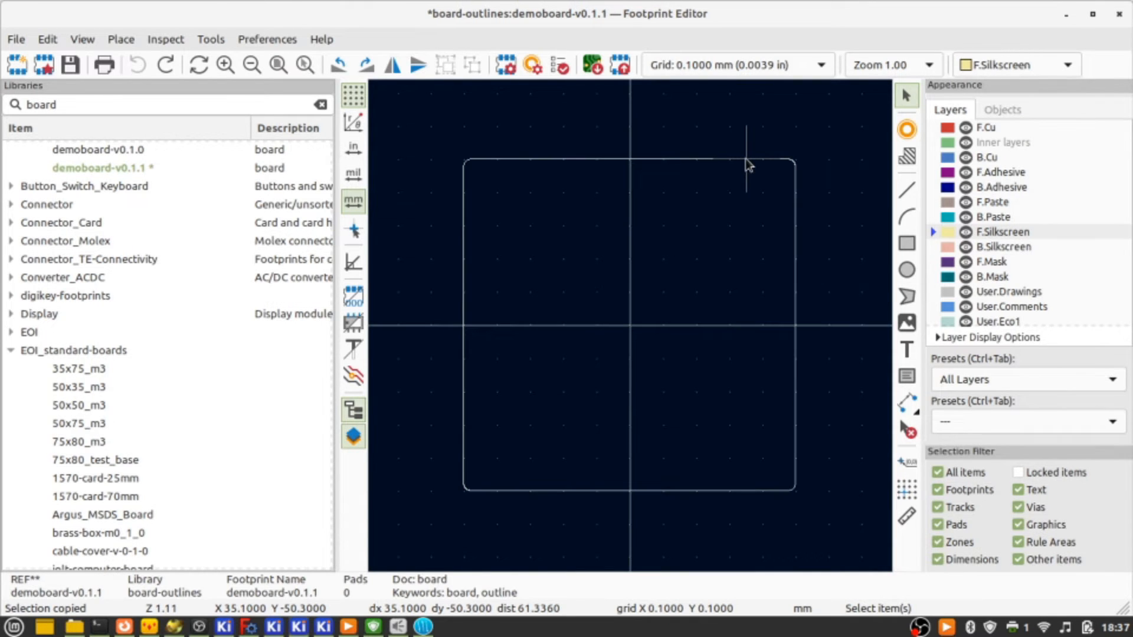
{"action": "key", "text": "Escape"}
{"action": "right_click", "coordinate": [746, 159]}
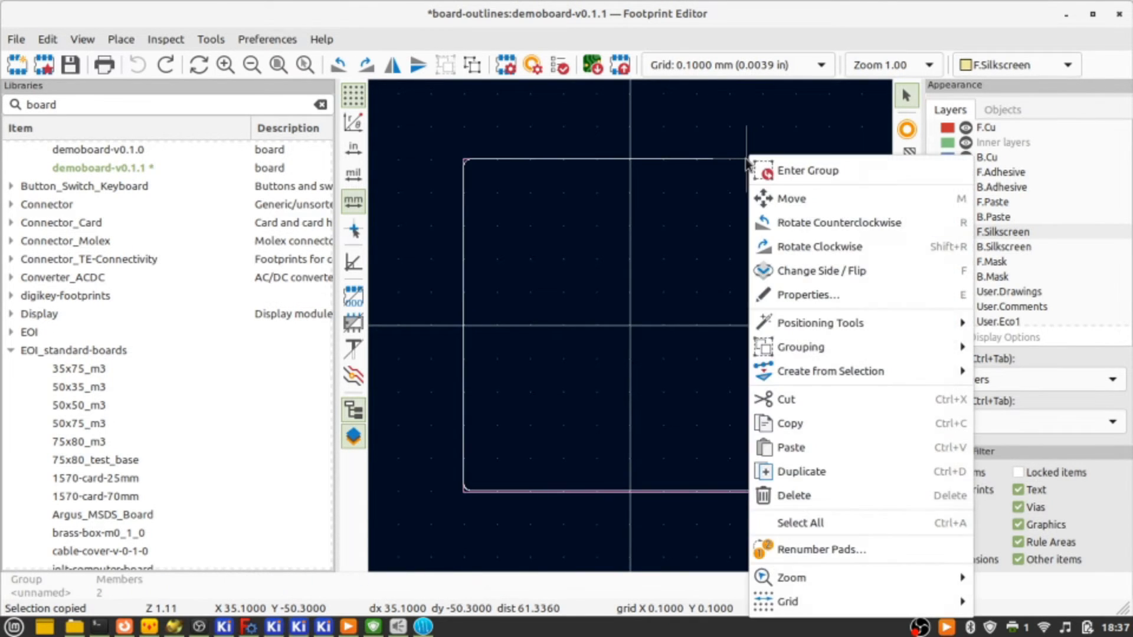
{"action": "left_click", "coordinate": [786, 176]}
{"action": "key", "text": "Delete"}
{"action": "key", "text": "ctrl+z"}
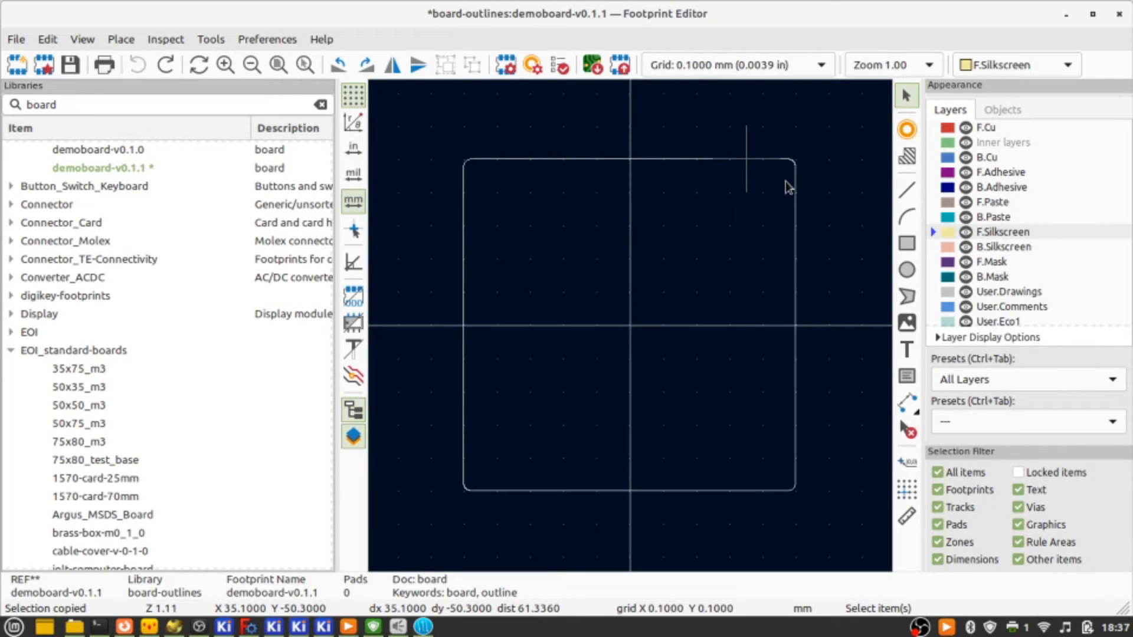
Ungroup the overlapping outlines to delete one of the two copies, save the footprint and close its editor.
{"action": "left_click", "coordinate": [747, 167]}
{"action": "key", "text": "ctrl+shift+g"}
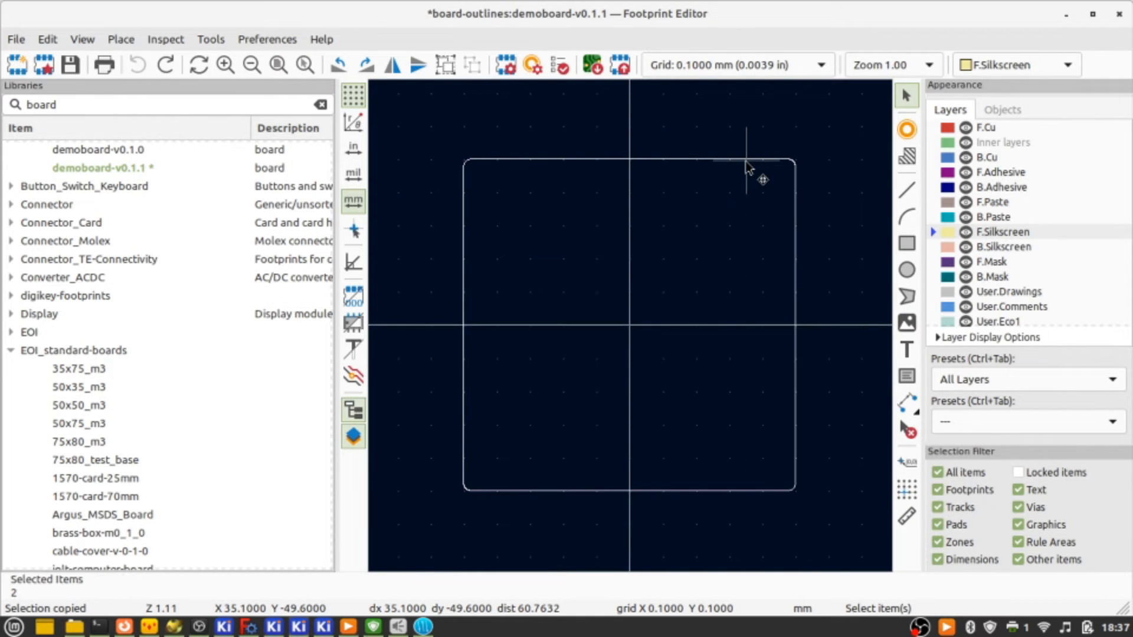
{"action": "left_click", "coordinate": [746, 162]}
{"action": "left_click", "coordinate": [790, 173]}
{"action": "key", "text": "Delete"}
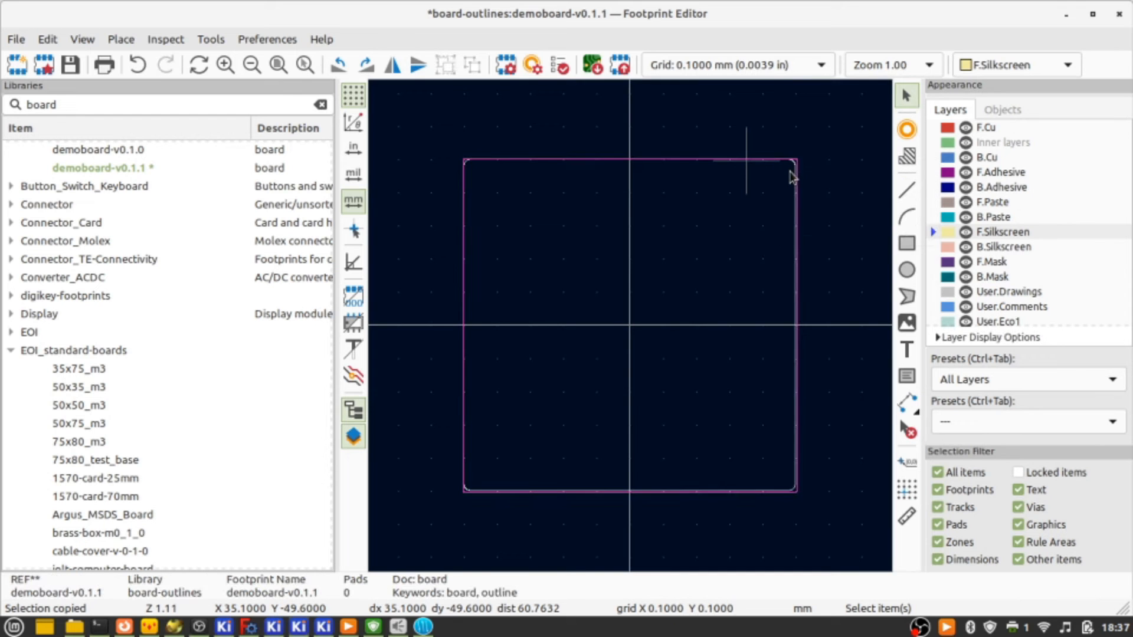
{"action": "key", "text": "ctrl+s"}
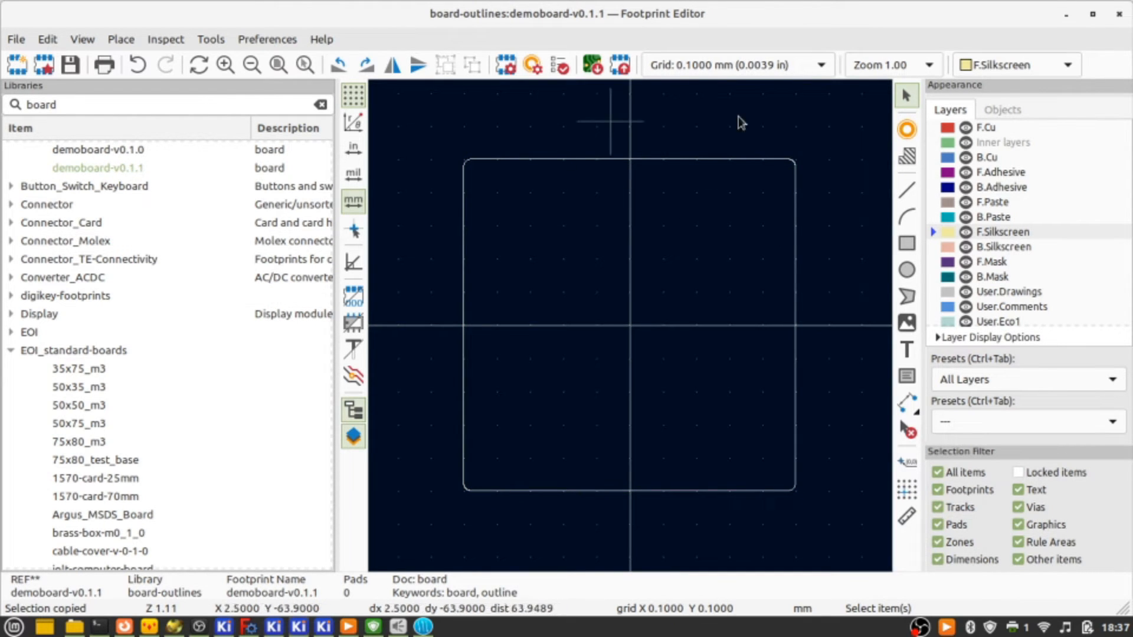
{"action": "left_click", "coordinate": [1119, 14]}
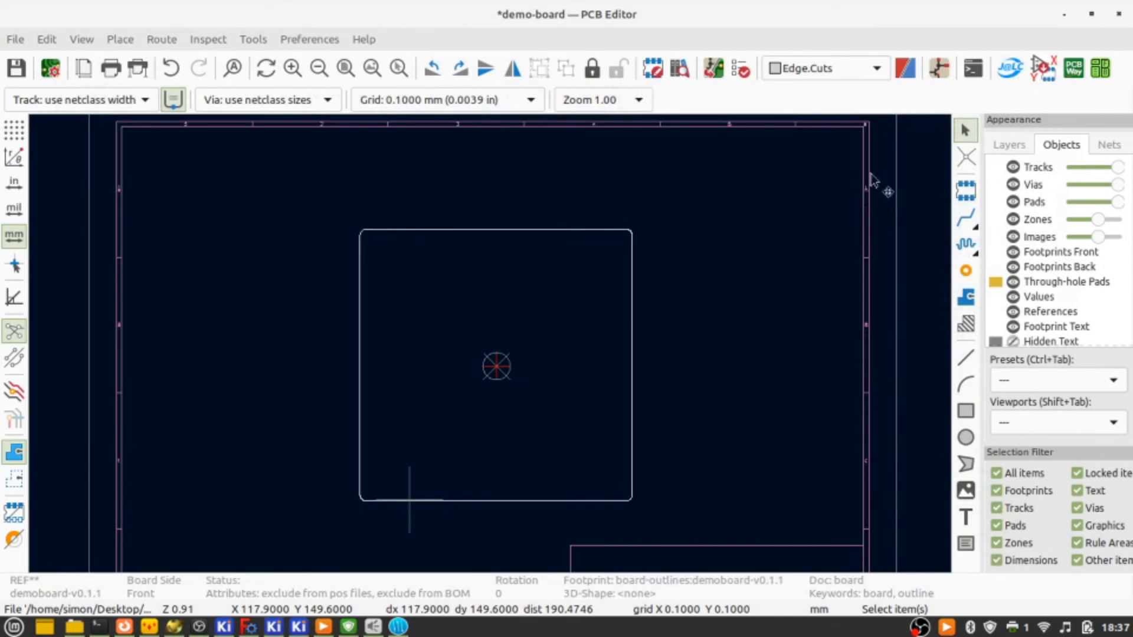
Update the selected demoboard-v0.1.1 footprint on the board from its library.
{"action": "right_click", "coordinate": [633, 263]}
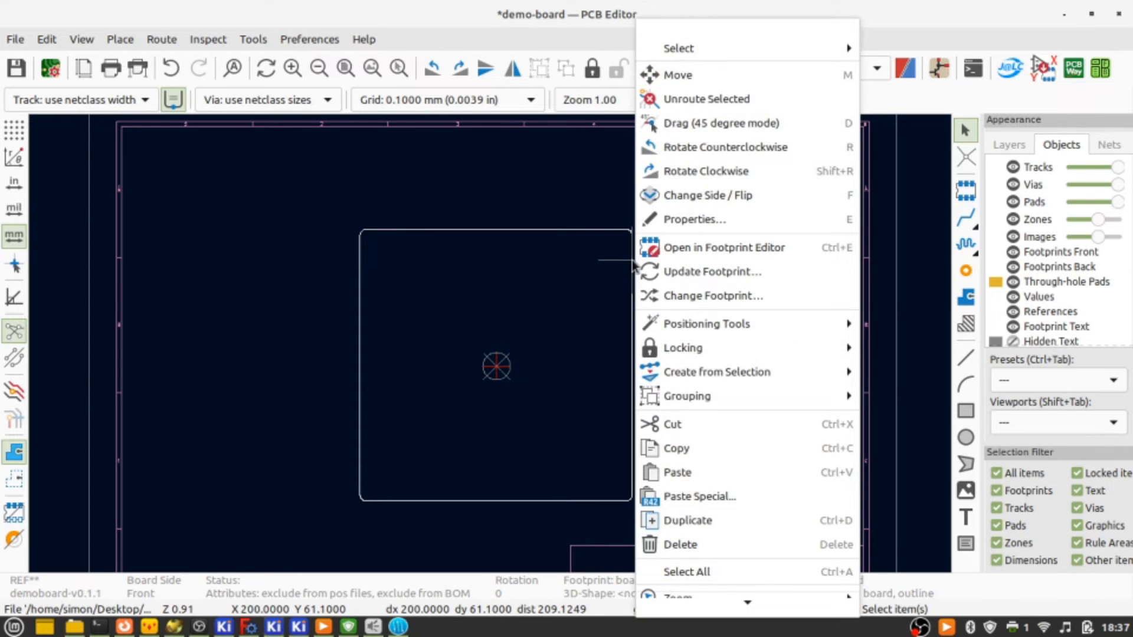
{"action": "left_click", "coordinate": [630, 256]}
{"action": "right_click", "coordinate": [628, 249]}
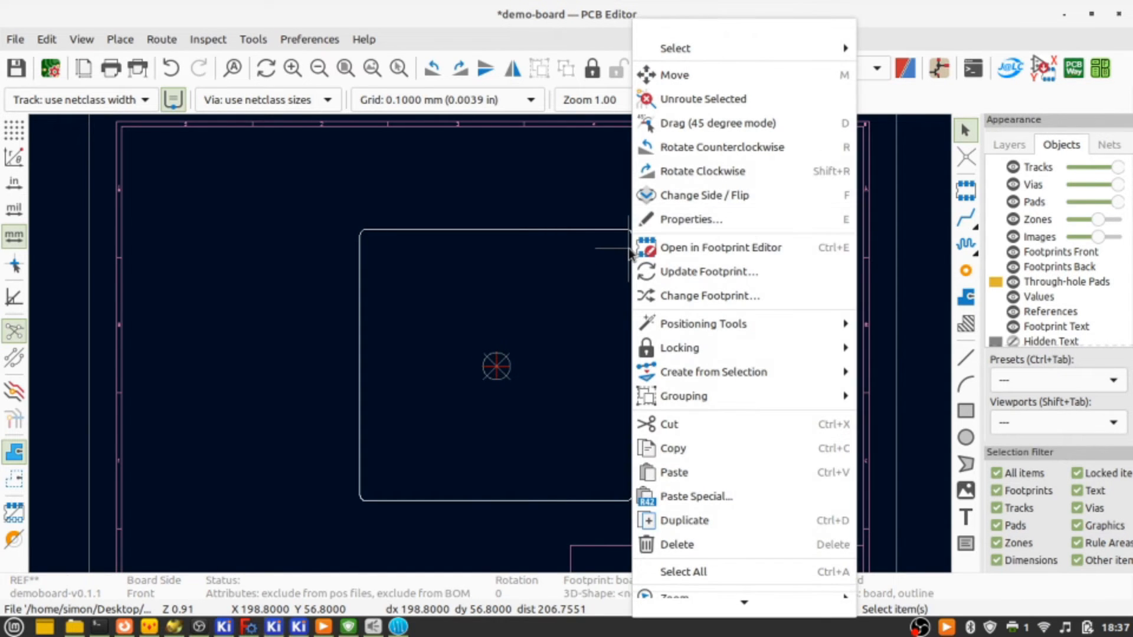
{"action": "mouse_move", "coordinate": [752, 328]}
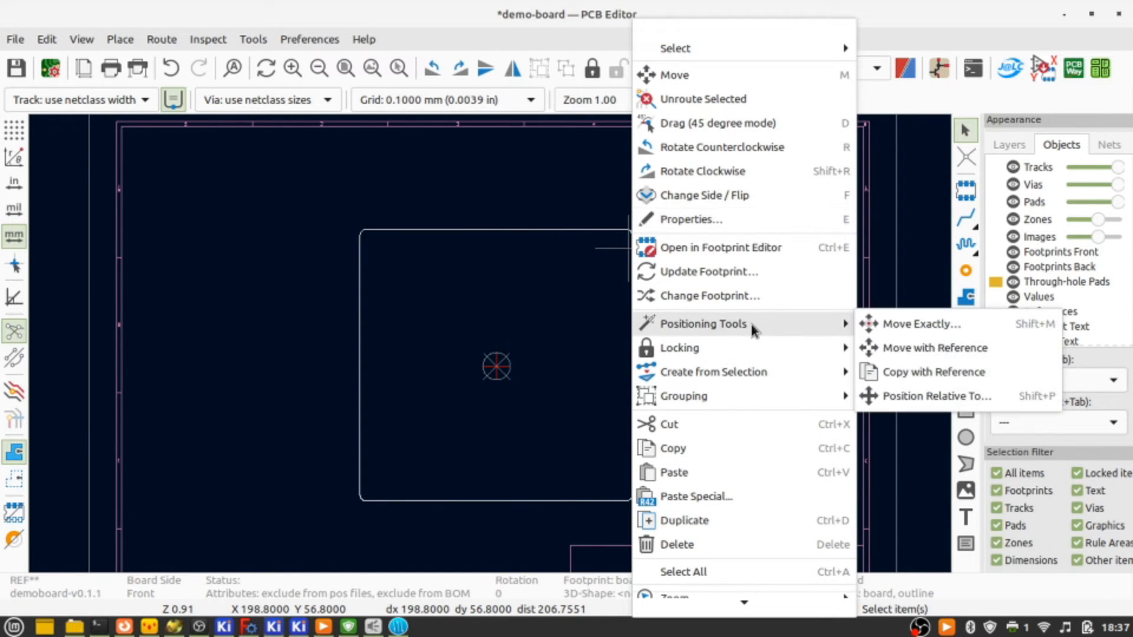
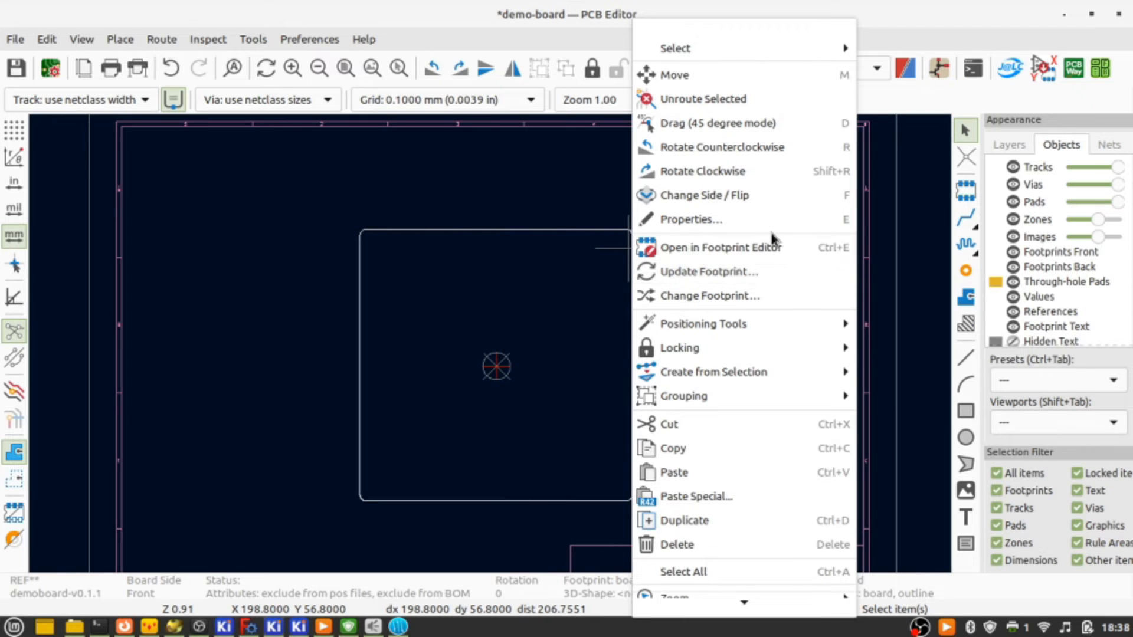
{"action": "left_click", "coordinate": [776, 270]}
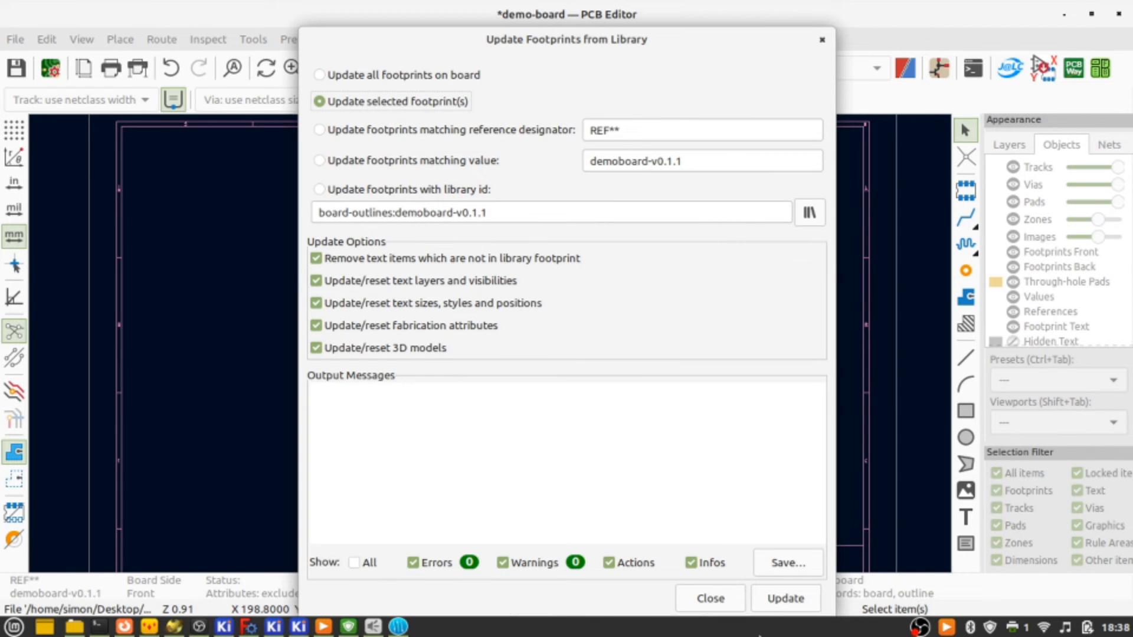
{"action": "left_click", "coordinate": [776, 608]}
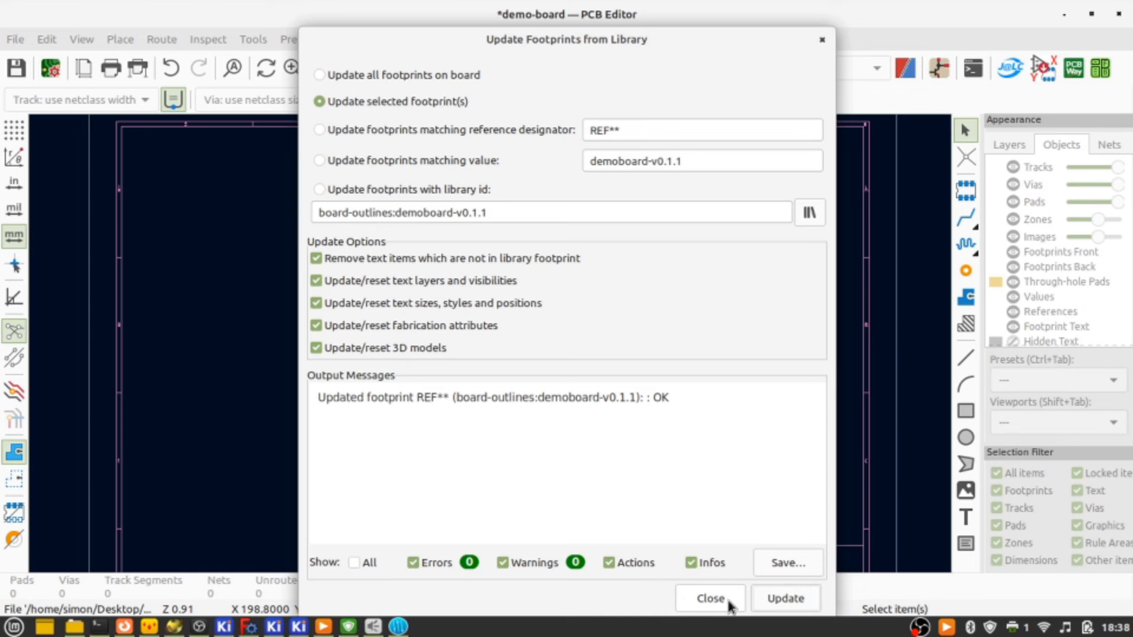
{"action": "left_click", "coordinate": [711, 599]}
Inspect the updated board shape from an angle in the 3D Viewer and close the viewer.
{"action": "key", "text": "alt+3"}
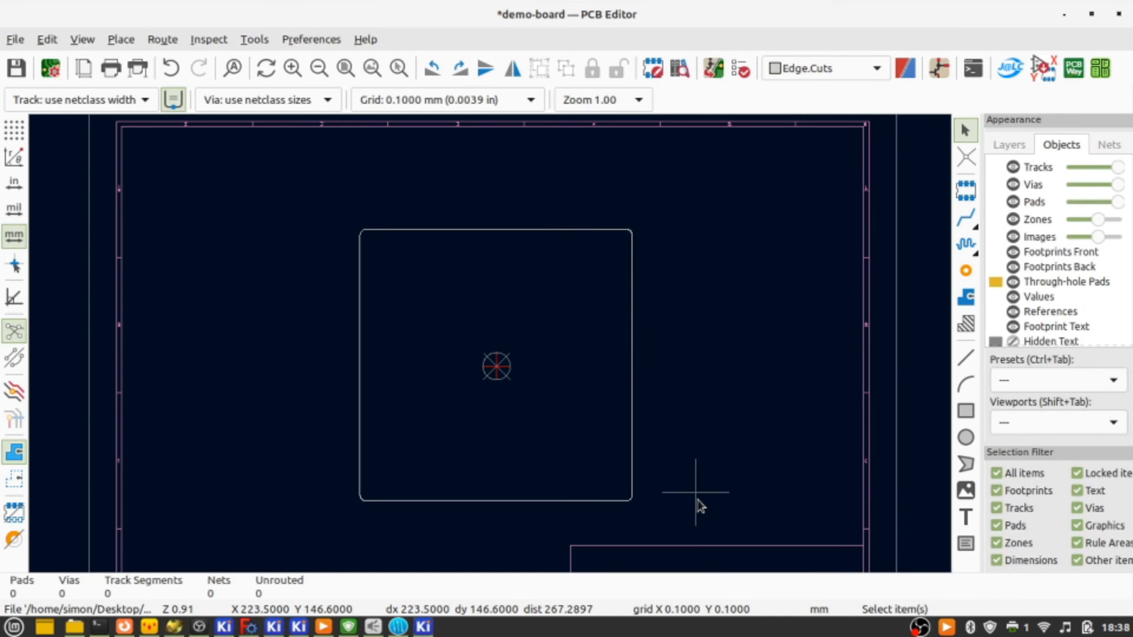
{"action": "left_click_drag", "start_coordinate": [711, 282], "coordinate": [784, 203]}
{"action": "left_click", "coordinate": [1118, 14]}
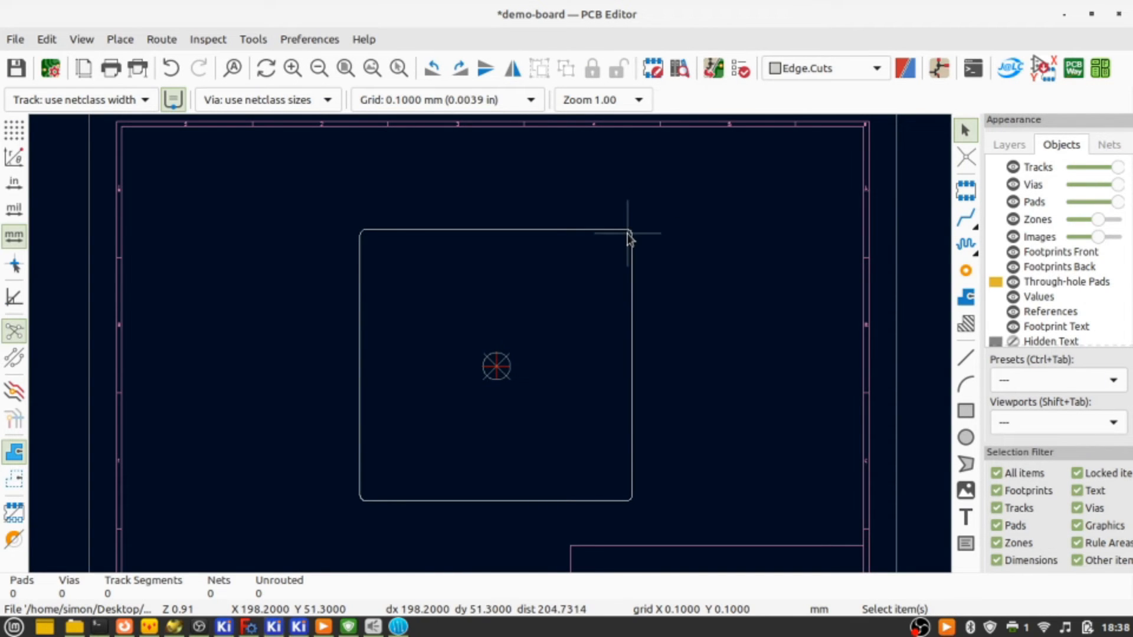
{"action": "mouse_move", "coordinate": [297, 631]}
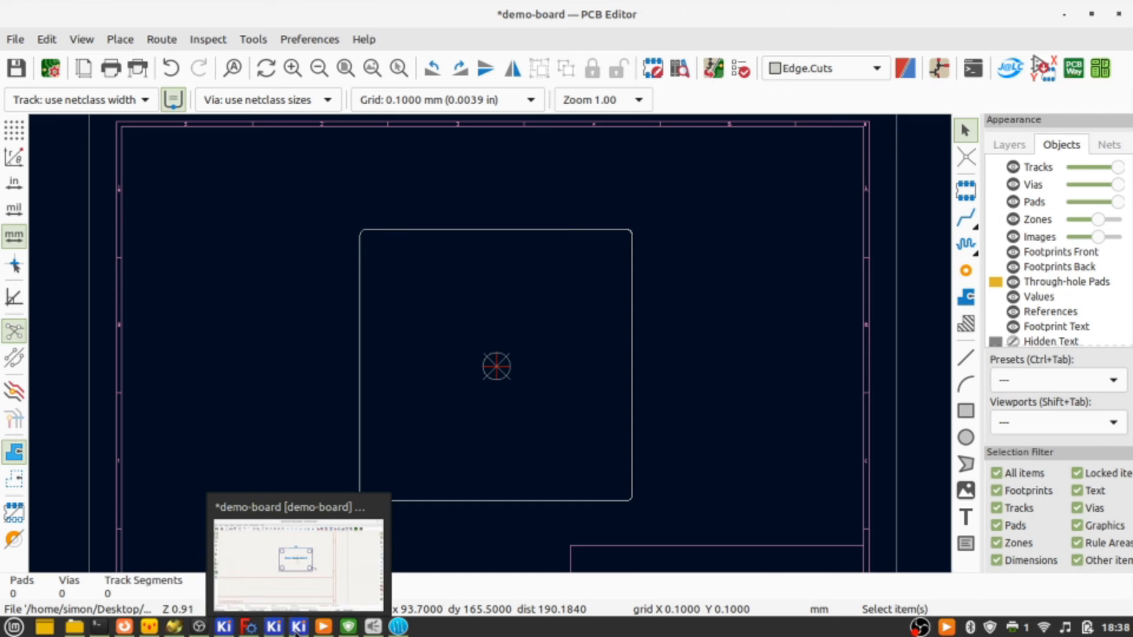
{"action": "left_click", "coordinate": [295, 629]}
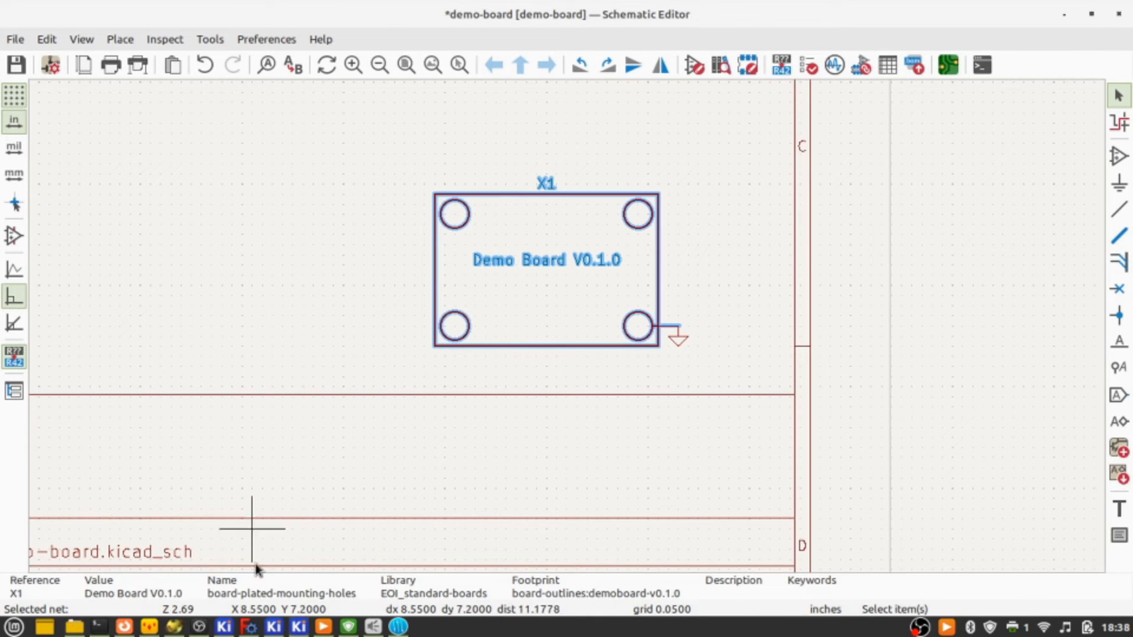
{"action": "left_click", "coordinate": [241, 629]}
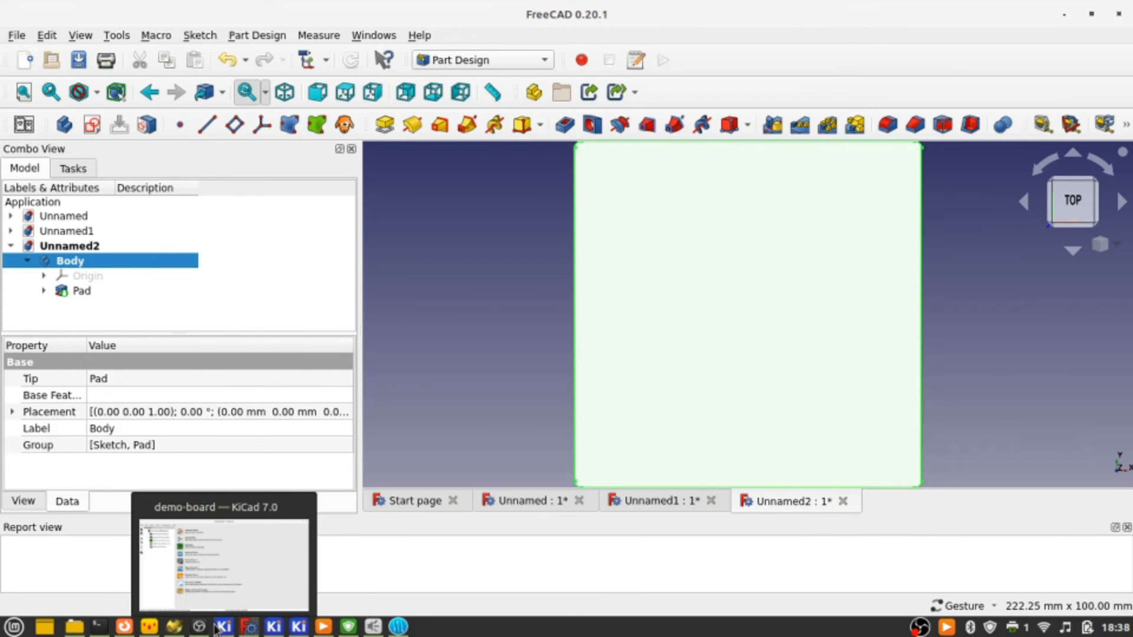
{"action": "left_click", "coordinate": [218, 629]}
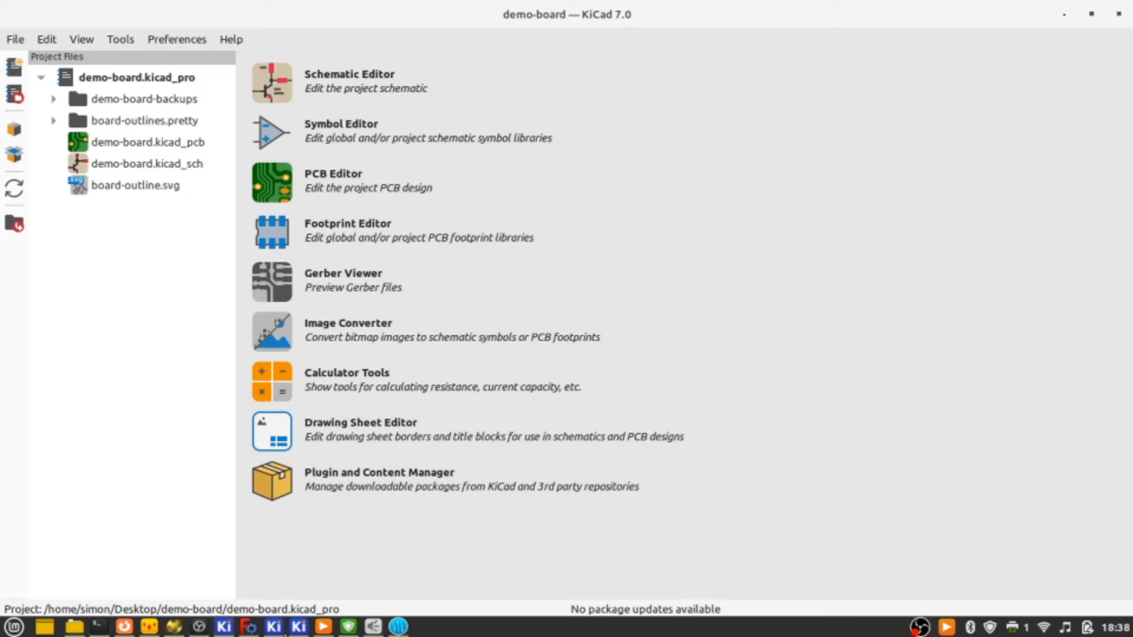
{"action": "left_click", "coordinate": [274, 627]}
Reopen the library version of the board outline footprint in the Footprint Editor.
{"action": "left_click", "coordinate": [504, 374]}
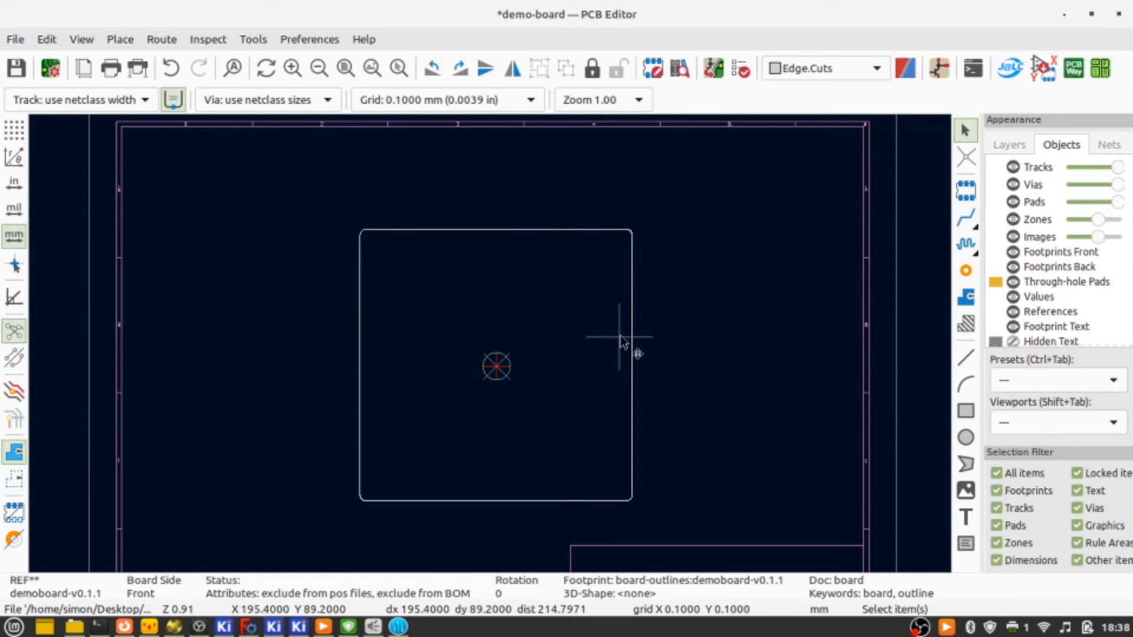
{"action": "right_click", "coordinate": [626, 339]}
{"action": "key", "text": "Escape"}
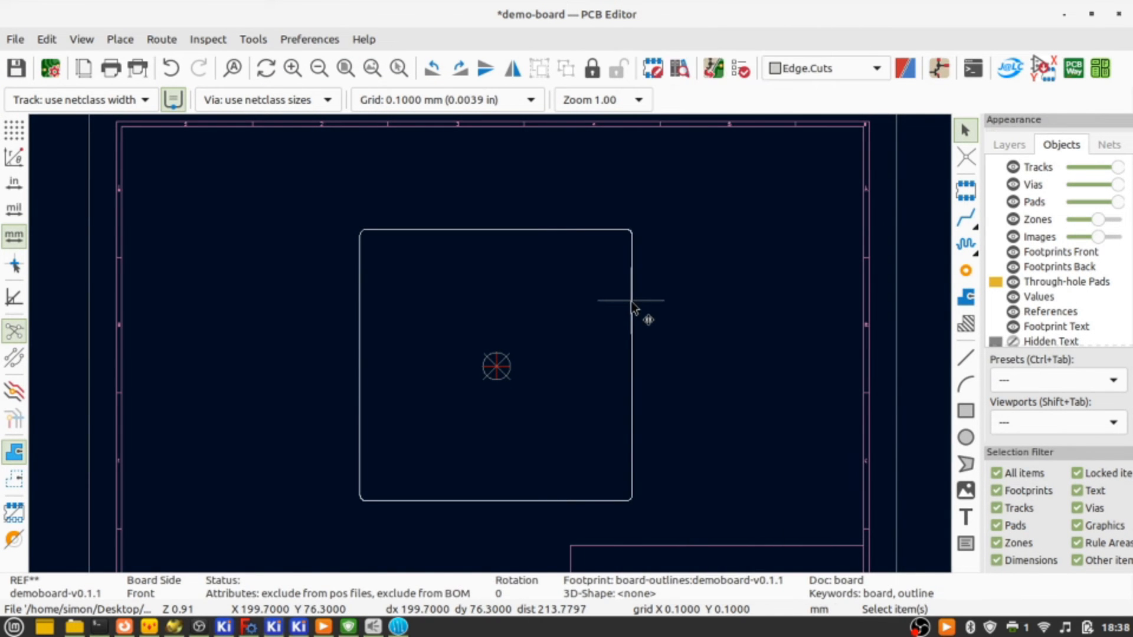
{"action": "double_click", "coordinate": [631, 301]}
{"action": "left_click", "coordinate": [803, 547]}
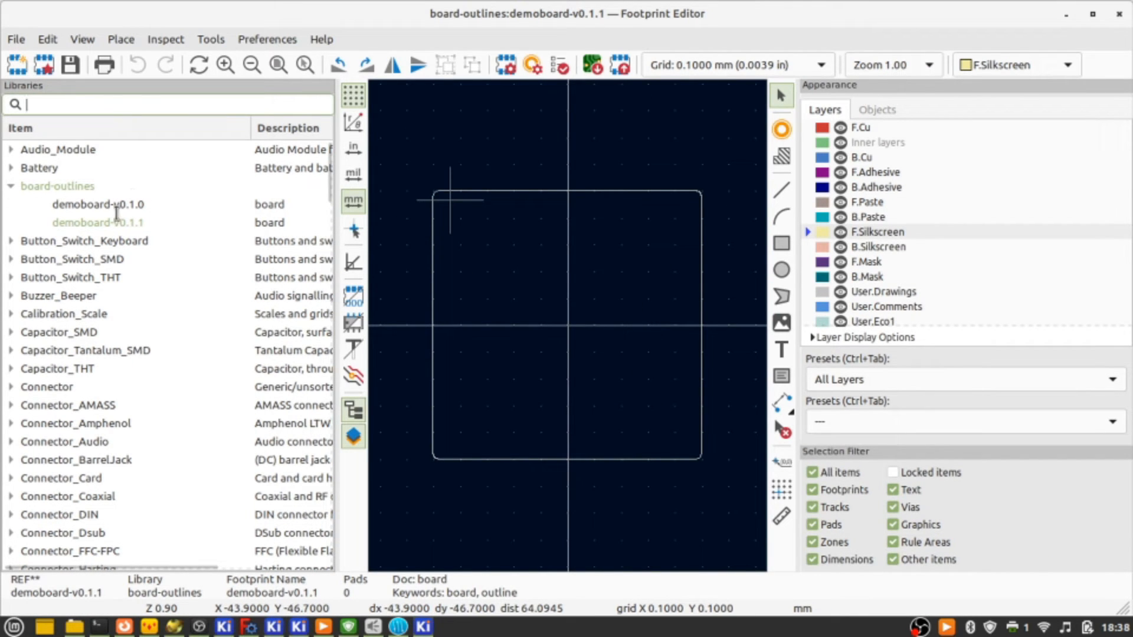
View the demoboard-v0.1.0 footprint in the board-outlines library for comparison and go back to demoboard-v0.1.1.
{"action": "left_click", "coordinate": [91, 205]}
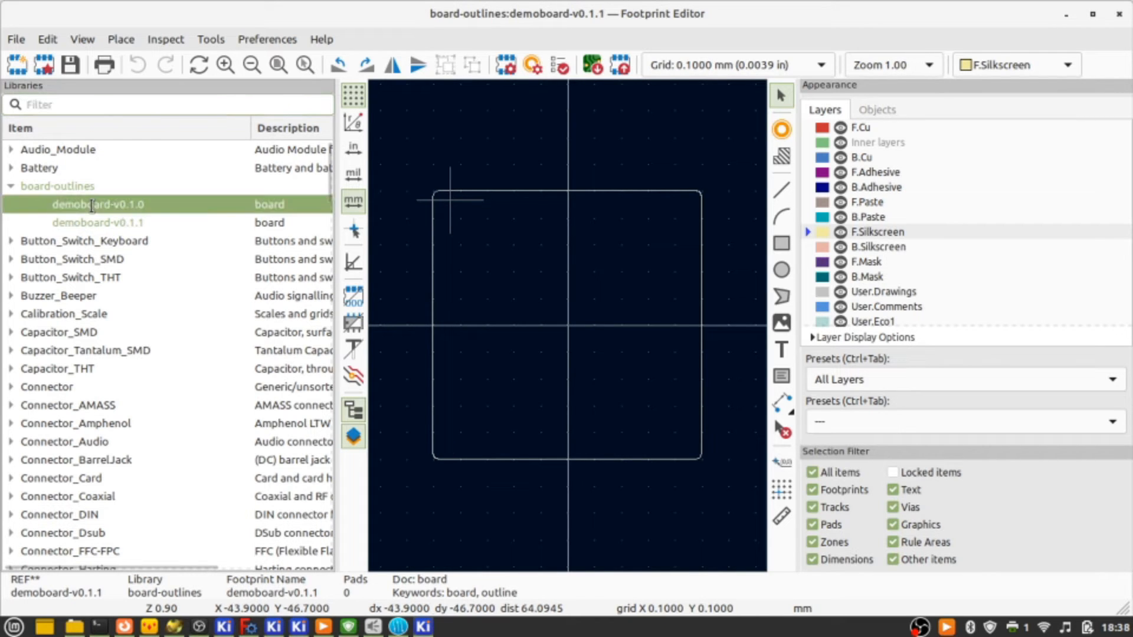
{"action": "double_click", "coordinate": [91, 205]}
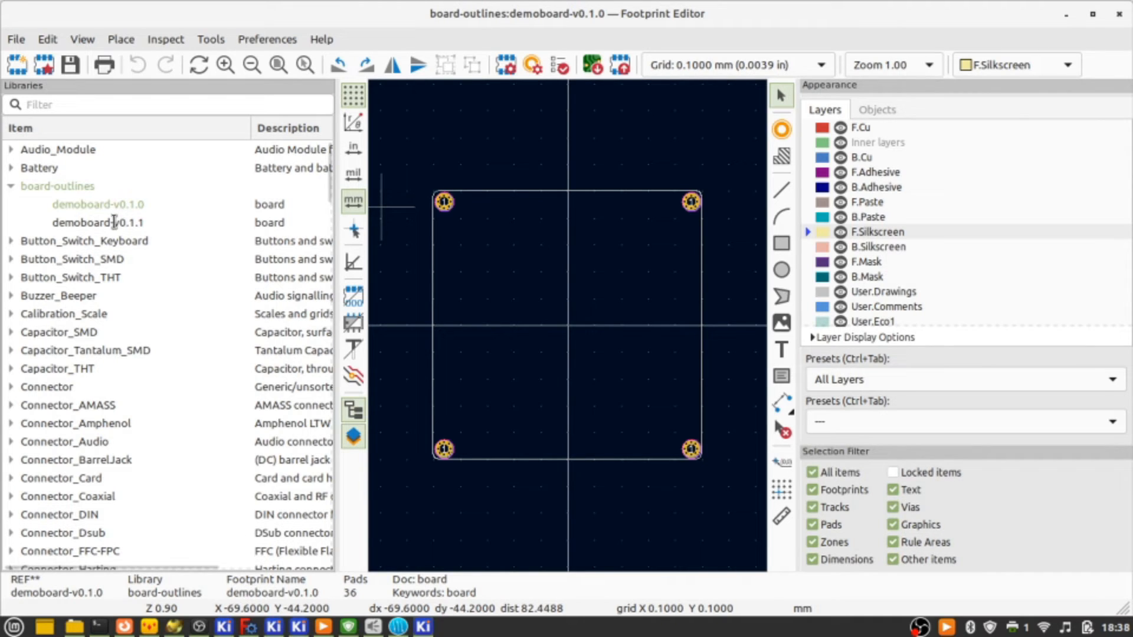
{"action": "double_click", "coordinate": [113, 223]}
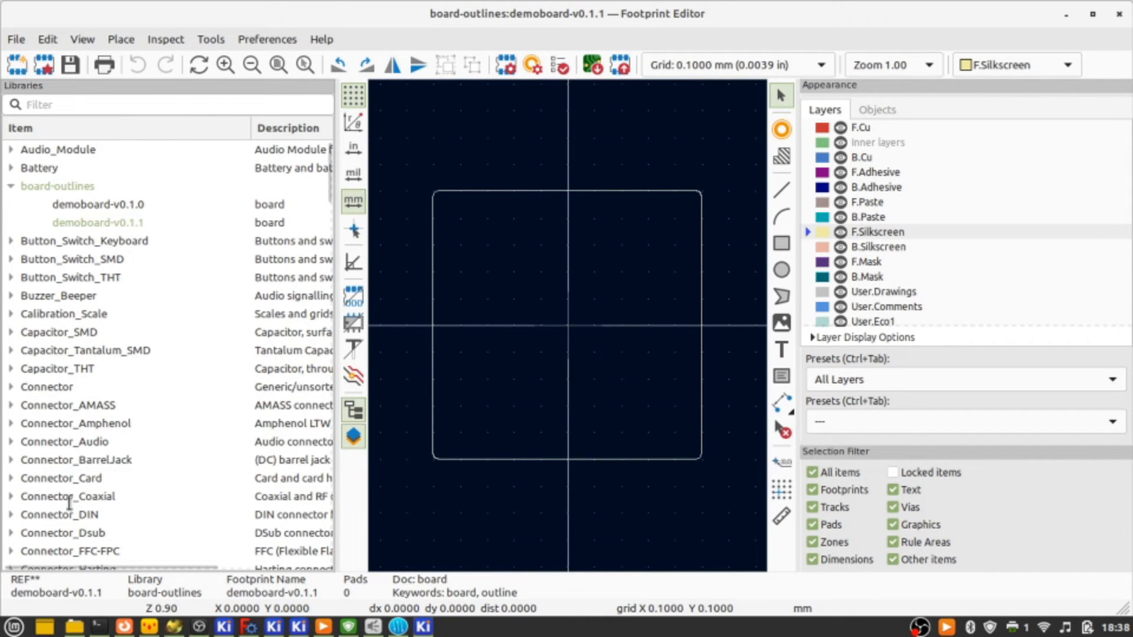
Open the MountingHole_3mm_Pad_Via footprint from the MountingHole library.
{"action": "scroll", "coordinate": [69, 502], "scroll_direction": "down", "scroll_amount": 20}
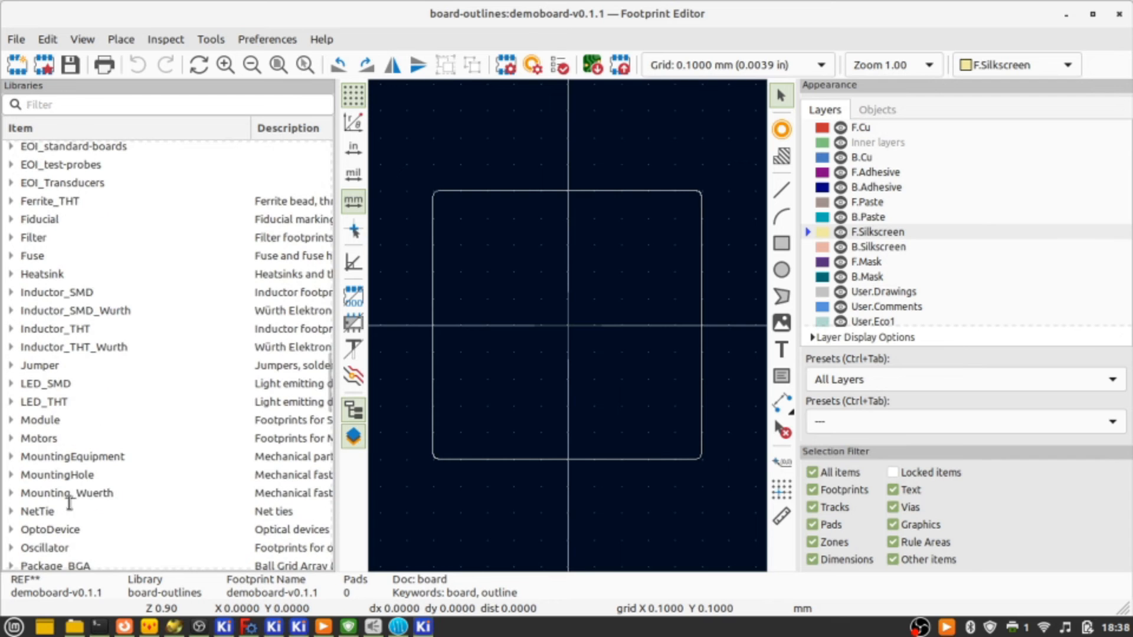
{"action": "left_click", "coordinate": [11, 475]}
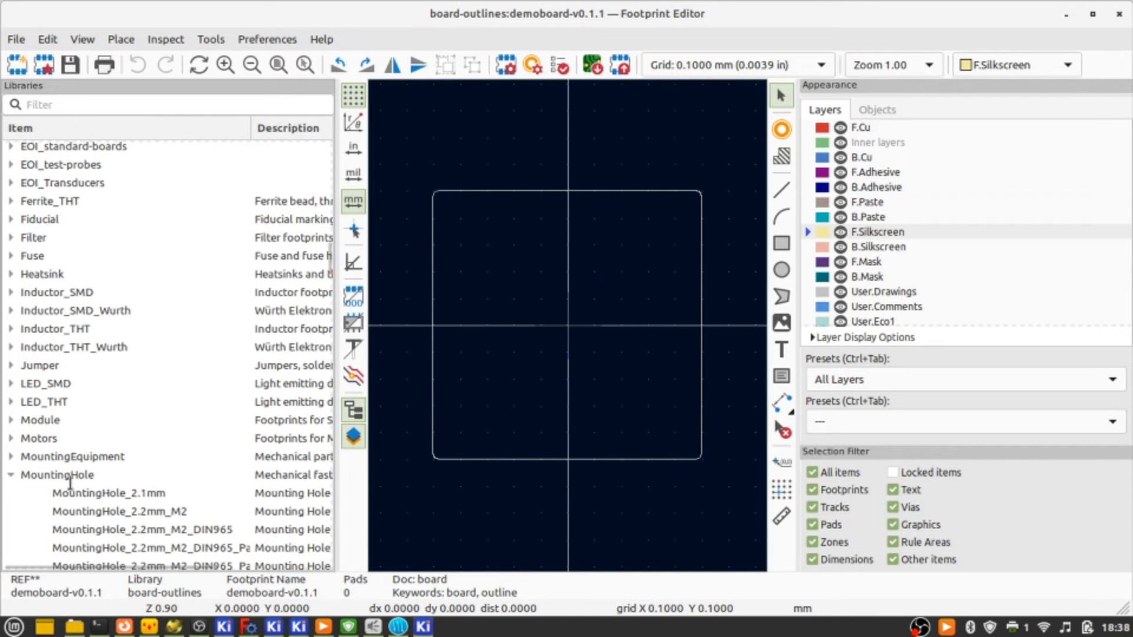
{"action": "scroll", "coordinate": [115, 484], "scroll_direction": "down", "scroll_amount": 15}
{"action": "scroll", "coordinate": [115, 484], "scroll_direction": "down", "scroll_amount": 15}
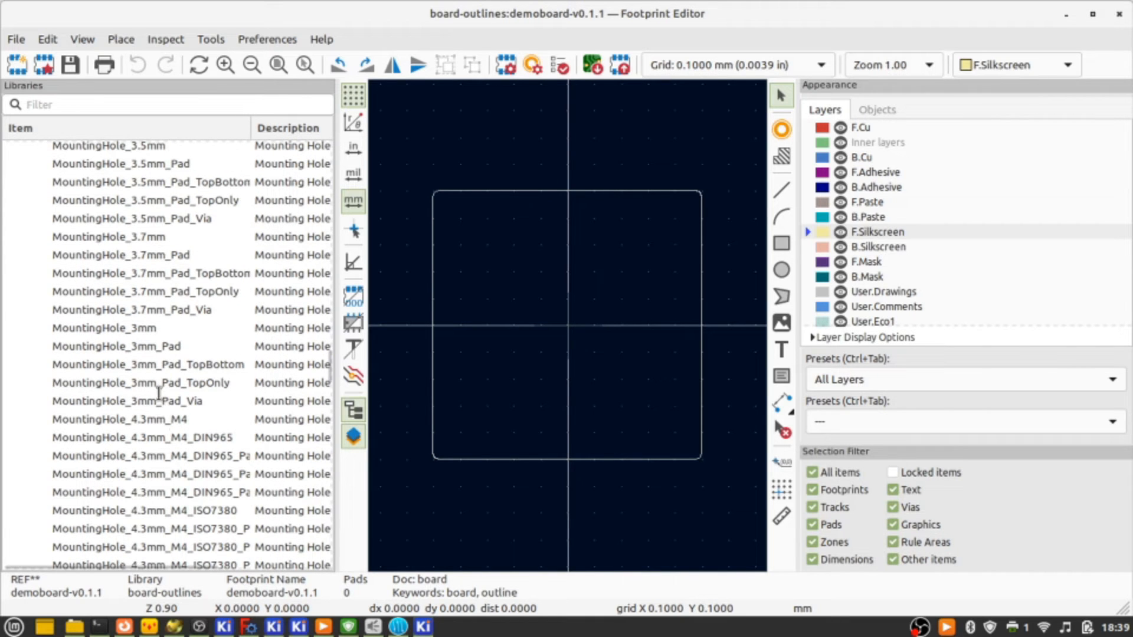
{"action": "left_click", "coordinate": [160, 401]}
{"action": "scroll", "coordinate": [568, 324], "scroll_direction": "down", "scroll_amount": 6}
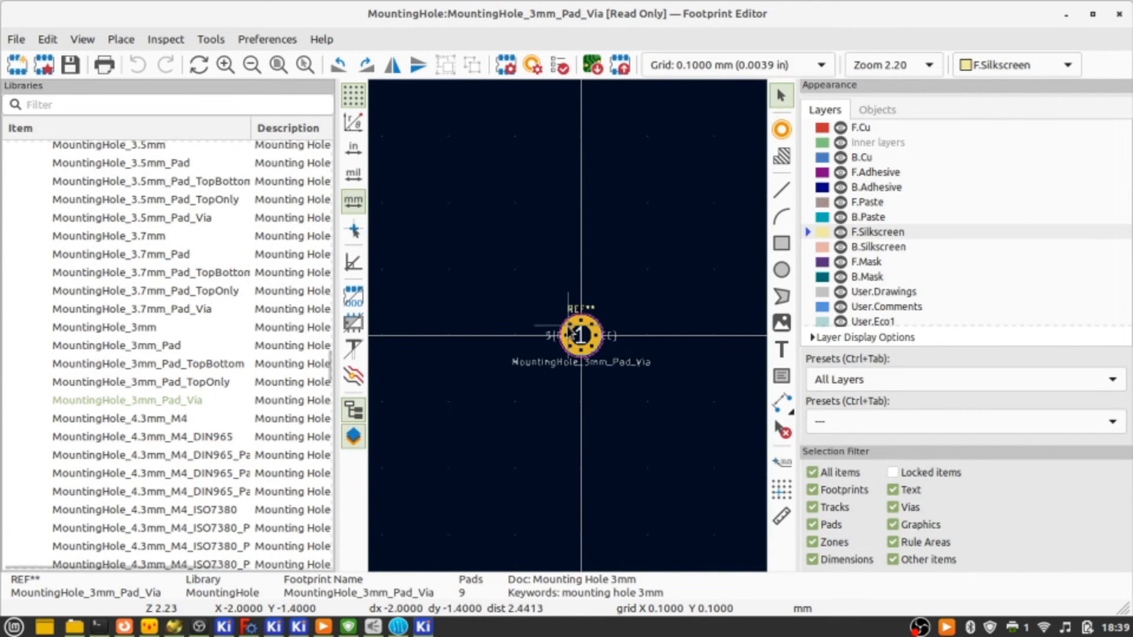
Copy all items of the mounting hole footprint and clear the selection.
{"action": "key", "text": "ctrl+a"}
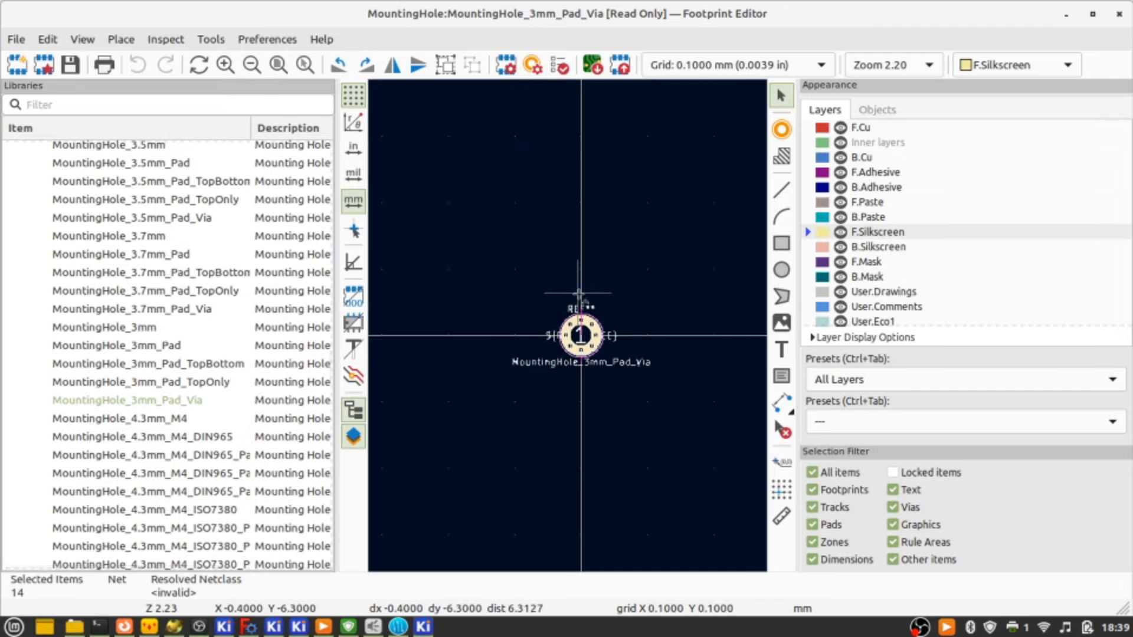
{"action": "key", "text": "ctrl+c"}
{"action": "key", "text": "Escape"}
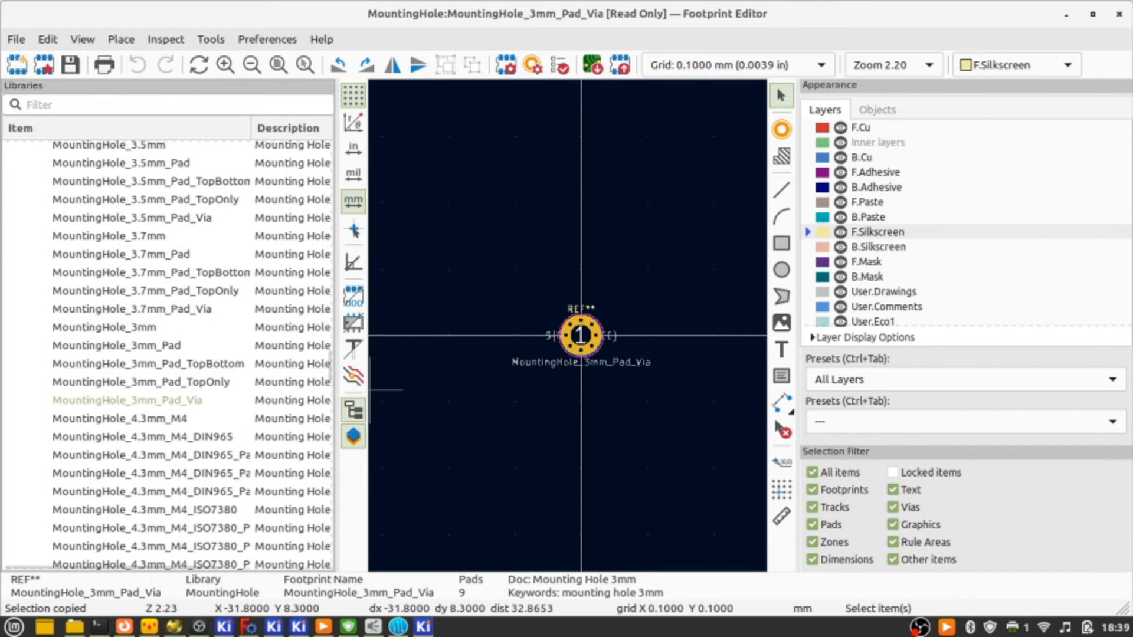
Launch a text editor and paste the copied footprint items into the blank document.
{"action": "left_click", "coordinate": [13, 627]}
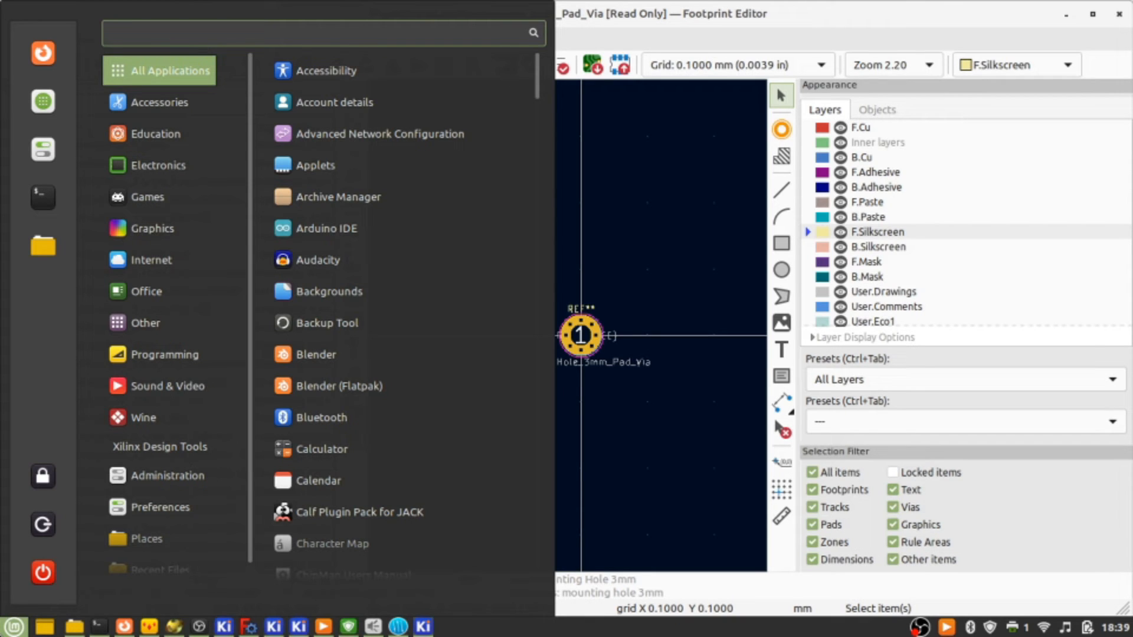
{"action": "type", "text": "text"}
{"action": "key", "text": "Return"}
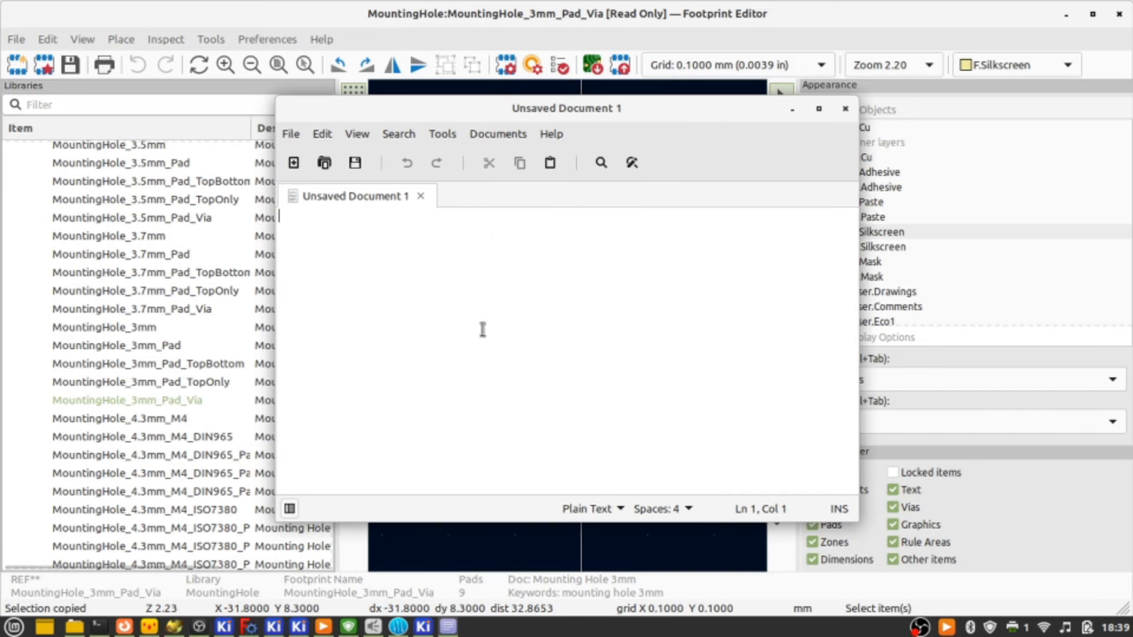
{"action": "key", "text": "ctrl+v"}
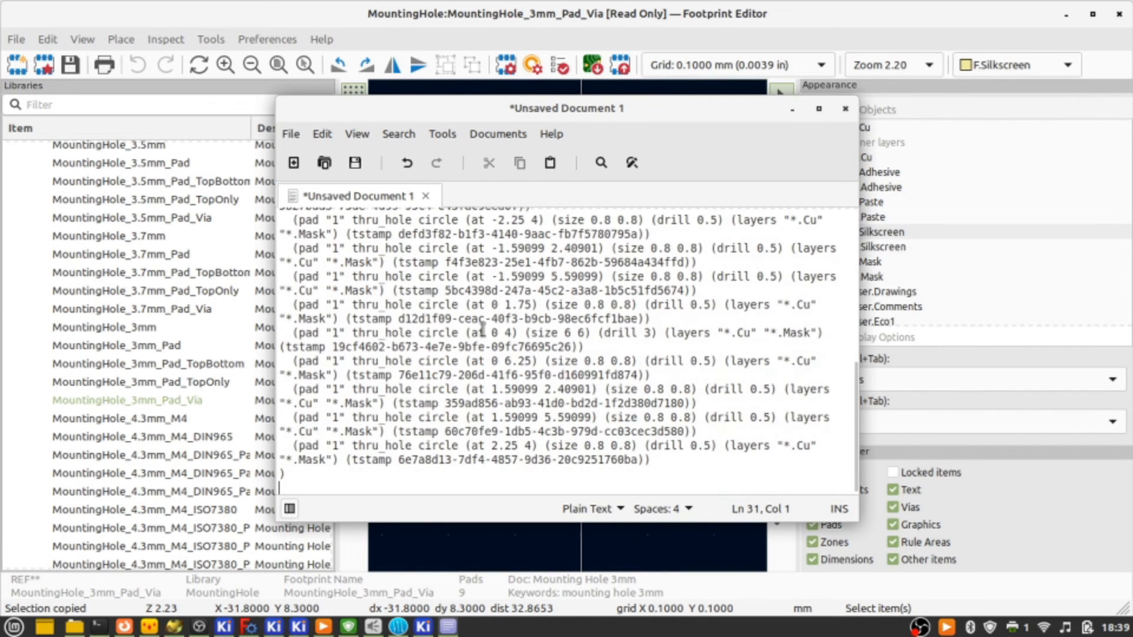
Examine the pasted footprint code from its header to the pad definitions and close the document without saving.
{"action": "scroll", "coordinate": [667, 312], "scroll_direction": "up", "scroll_amount": 5}
{"action": "scroll", "coordinate": [668, 312], "scroll_direction": "down", "scroll_amount": 5}
{"action": "scroll", "coordinate": [668, 311], "scroll_direction": "up", "scroll_amount": 5}
{"action": "left_click", "coordinate": [549, 235]}
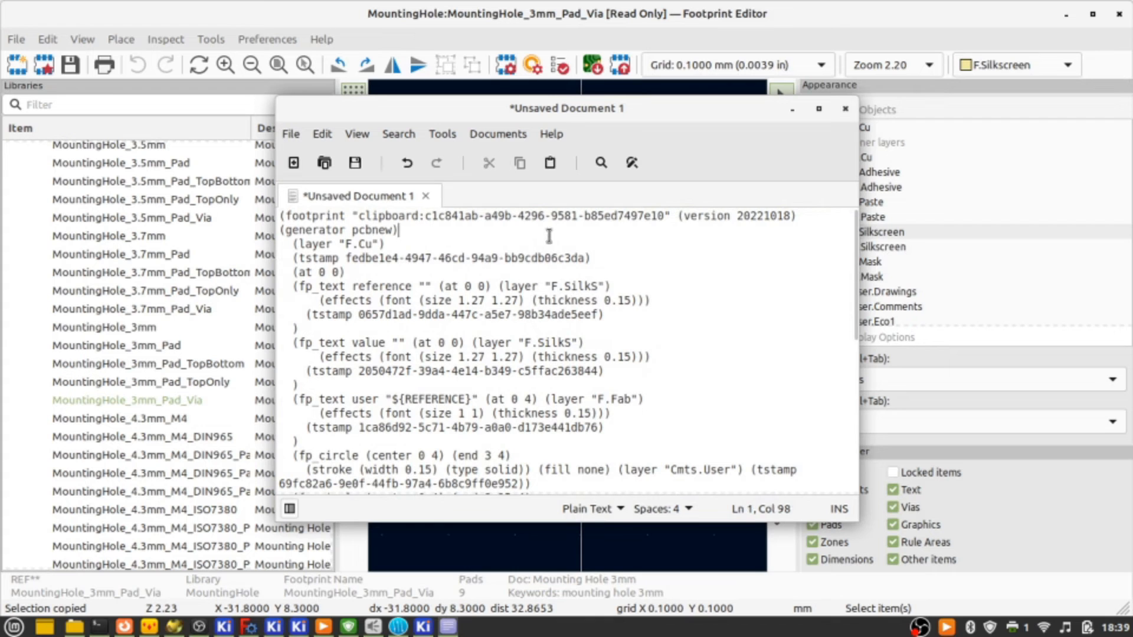
{"action": "key", "text": "shift+Home"}
{"action": "double_click", "coordinate": [549, 236]}
{"action": "left_click", "coordinate": [548, 235]}
{"action": "scroll", "coordinate": [561, 371], "scroll_direction": "down", "scroll_amount": 10}
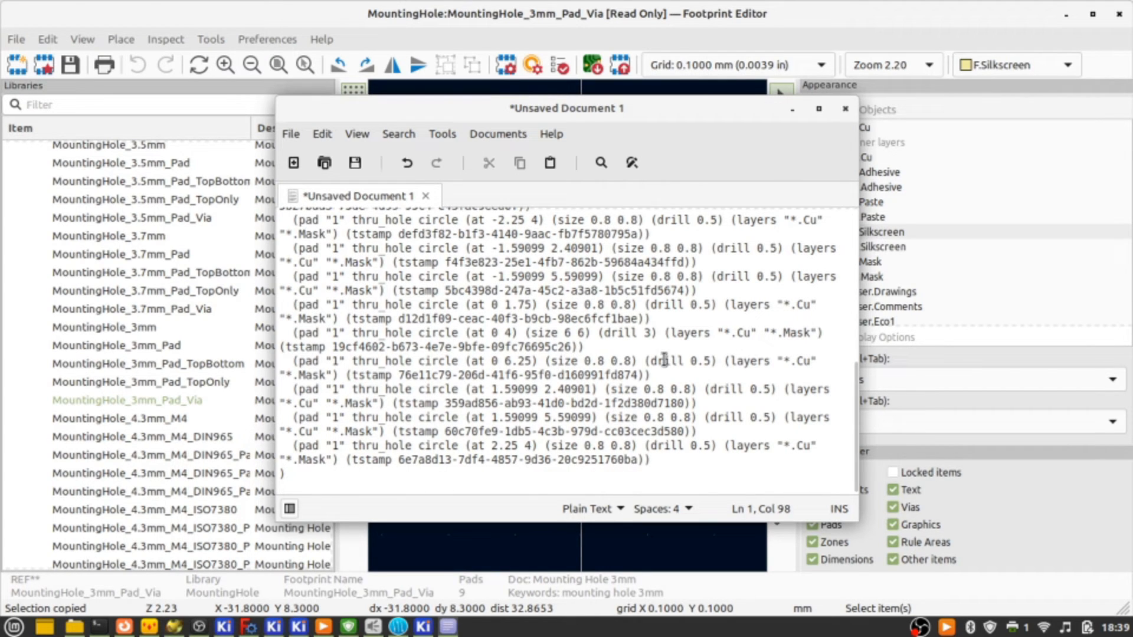
{"action": "left_click", "coordinate": [845, 110]}
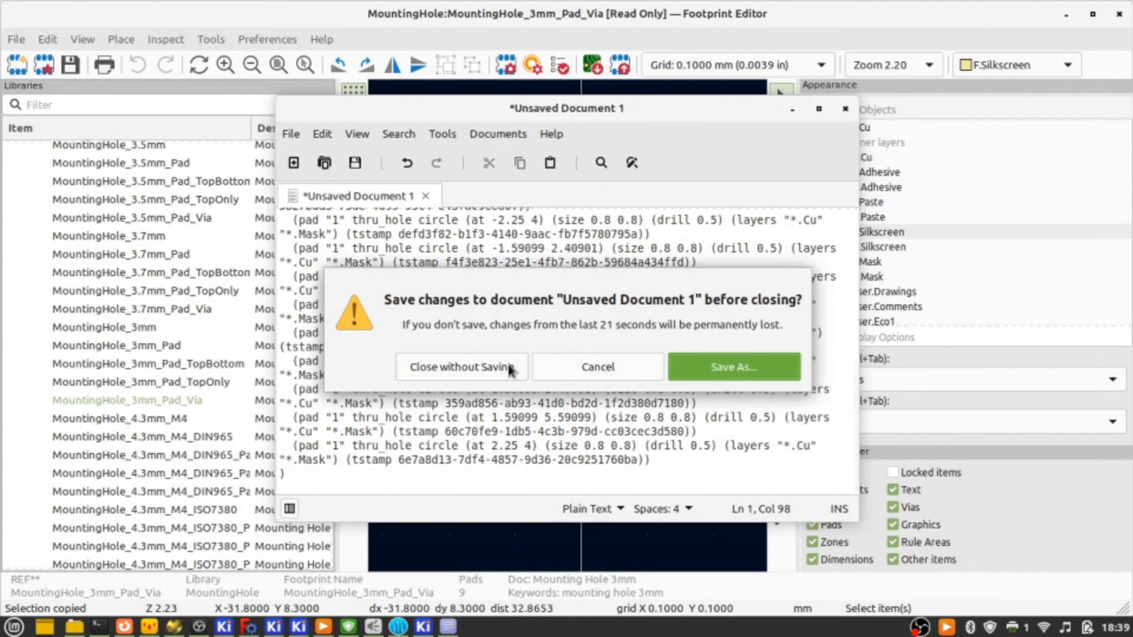
{"action": "left_click", "coordinate": [475, 368]}
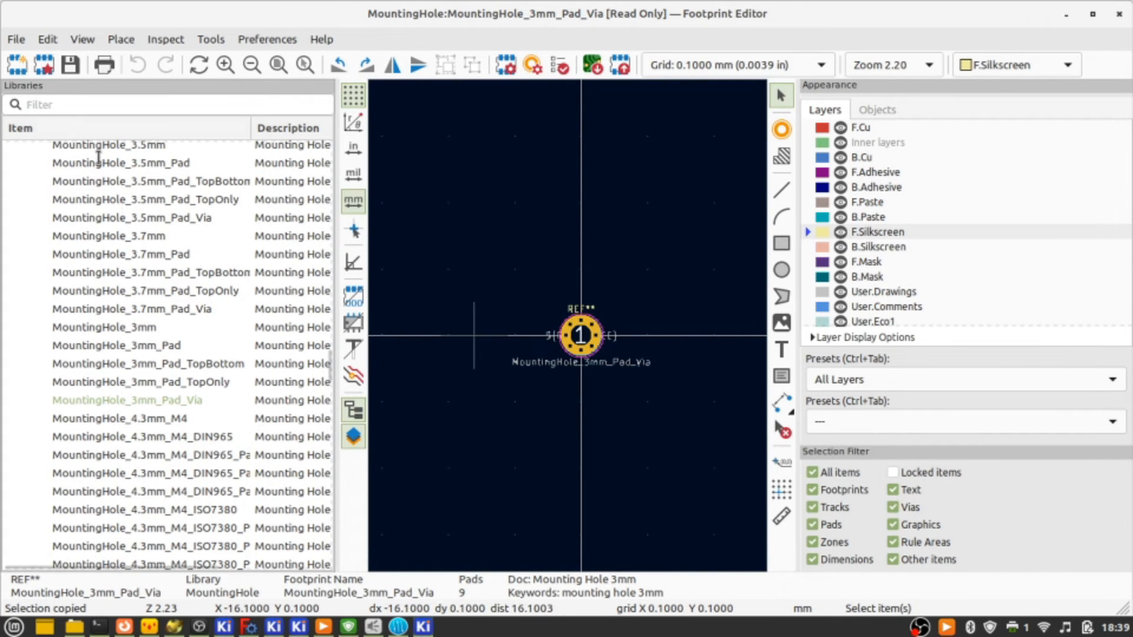
Filter the footprint libraries by "board" and reopen demoboard-v0.1.1 from board-outlines.
{"action": "left_click", "coordinate": [114, 105]}
{"action": "type", "text": "board"}
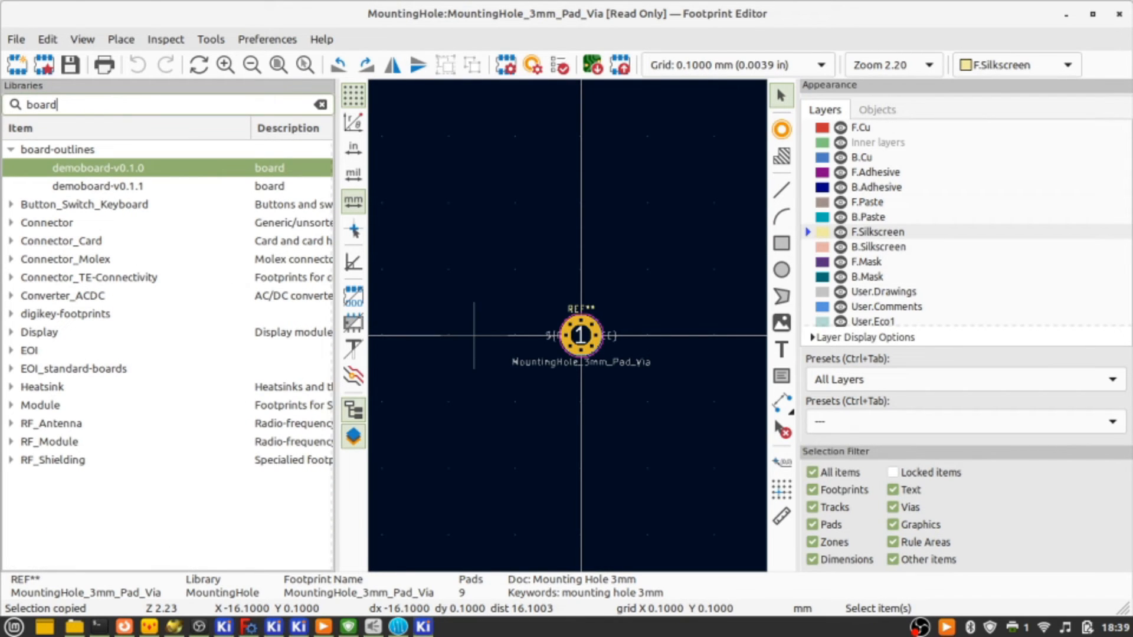
{"action": "double_click", "coordinate": [127, 186]}
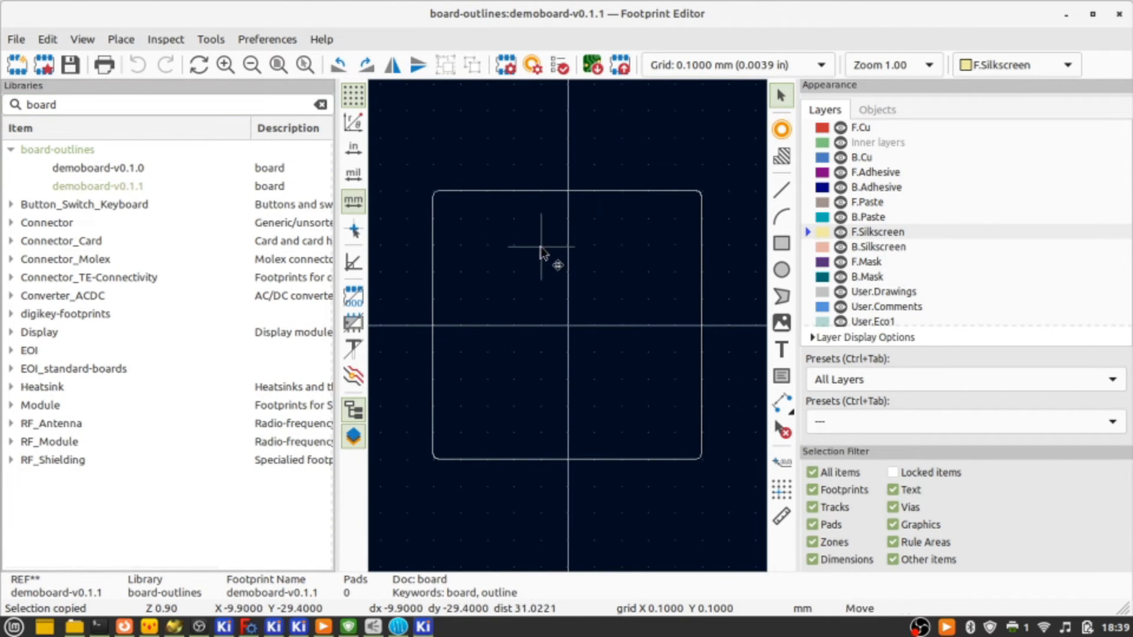
Paste the mounting hole just inside the outline's upper-left corner and delete its ${REFERENCE} text.
{"action": "key", "text": "ctrl+v"}
{"action": "left_click", "coordinate": [455, 216]}
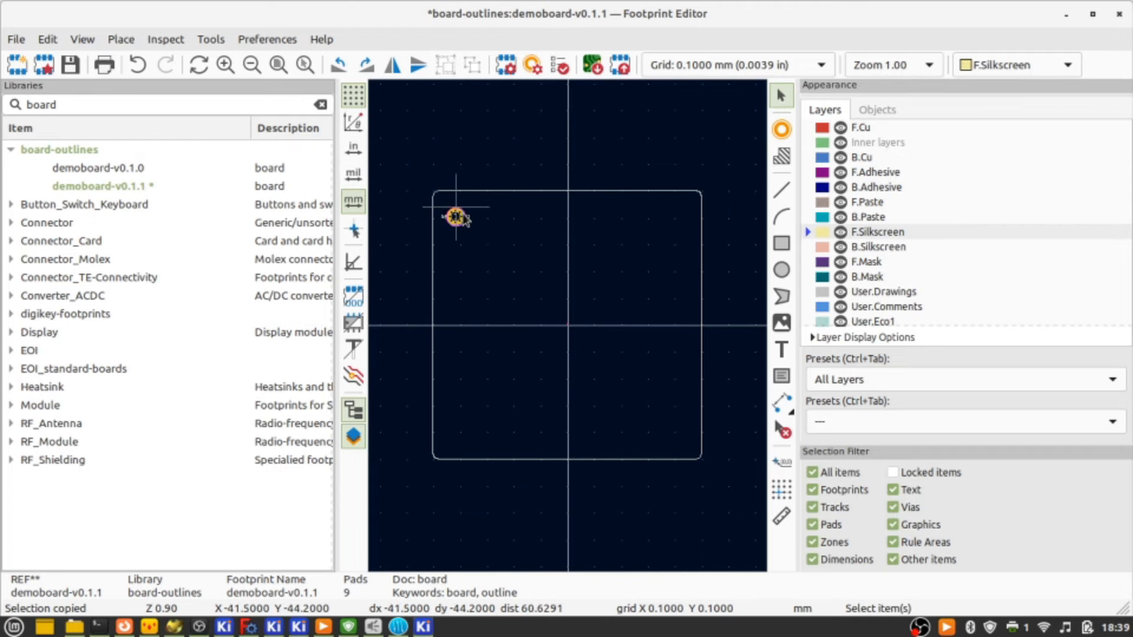
{"action": "scroll", "coordinate": [455, 216], "scroll_direction": "up", "scroll_amount": 5}
{"action": "left_click", "coordinate": [647, 390]}
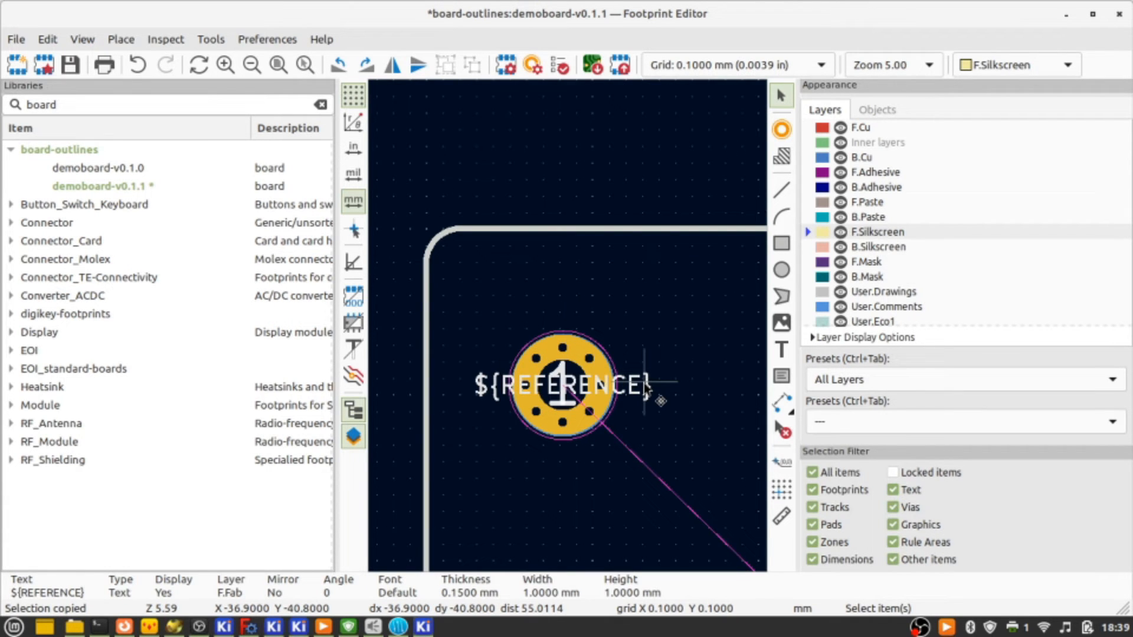
{"action": "key", "text": "Delete"}
Group all pads and circles of the pasted mounting hole and deselect the group.
{"action": "left_click_drag", "start_coordinate": [456, 302], "coordinate": [658, 488]}
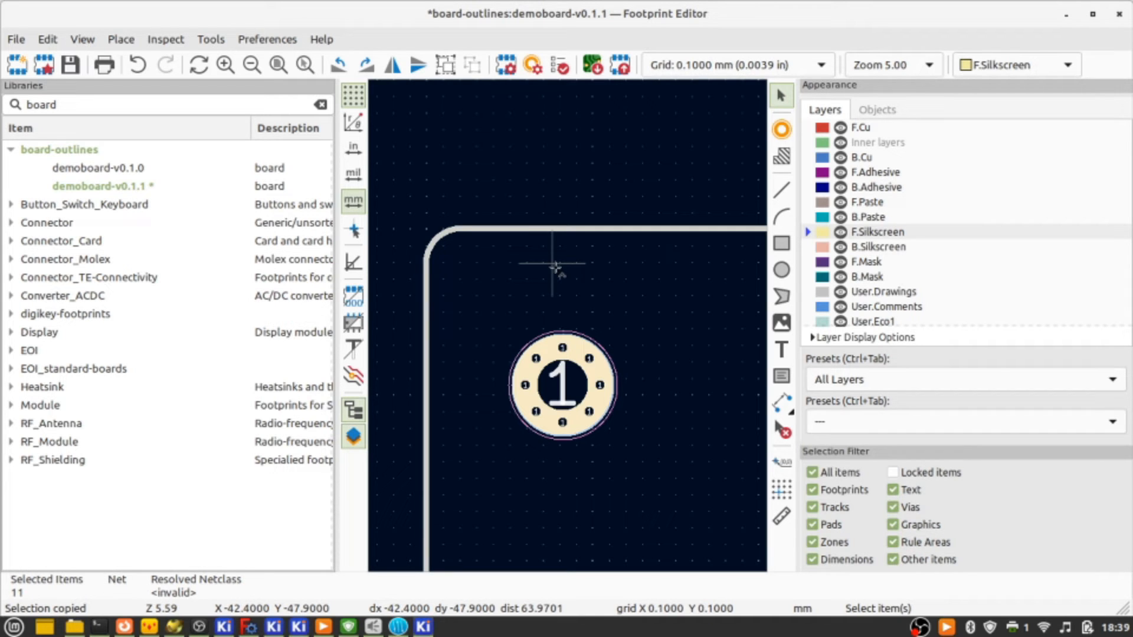
{"action": "right_click", "coordinate": [584, 391]}
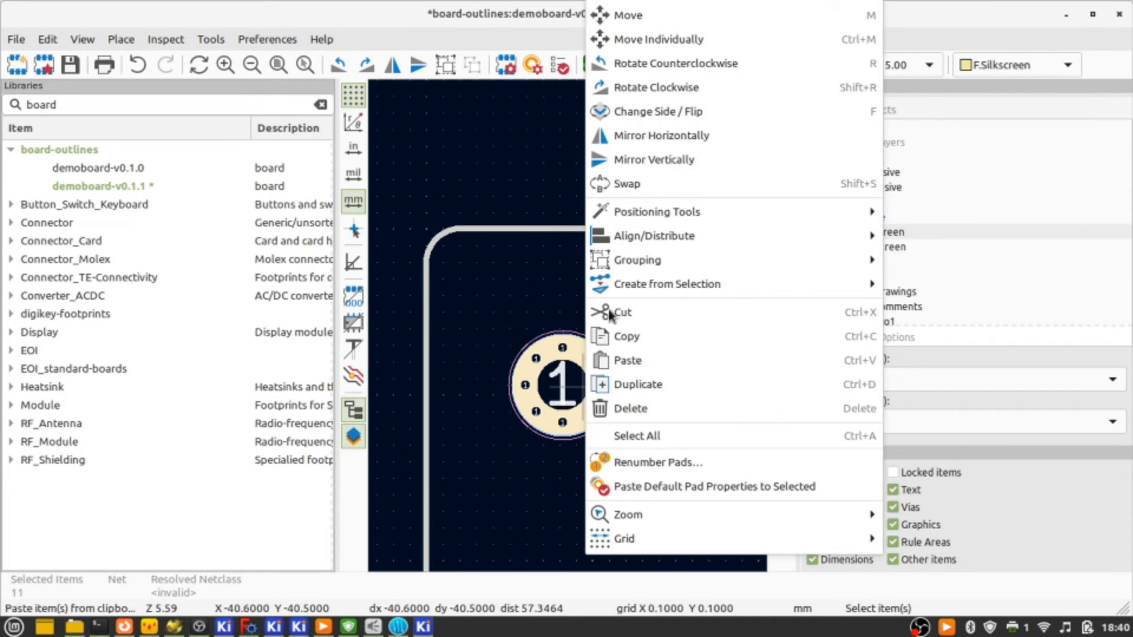
{"action": "mouse_move", "coordinate": [706, 260]}
{"action": "left_click", "coordinate": [912, 255]}
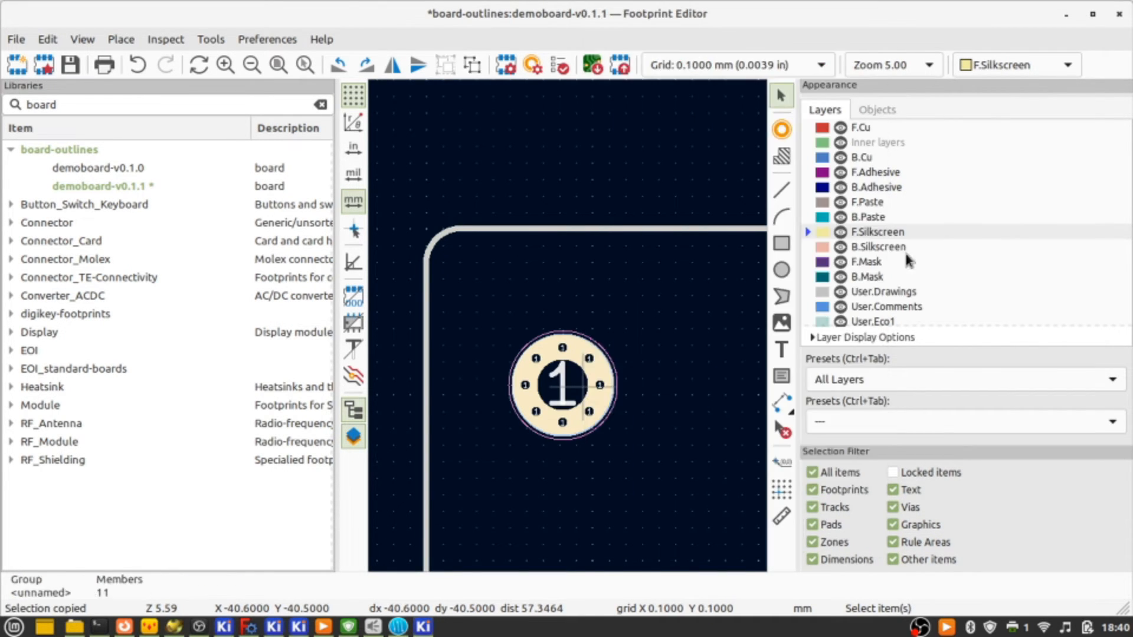
{"action": "key", "text": "Escape"}
Enter the mounting hole group and inspect one of its small via pads.
{"action": "scroll", "coordinate": [567, 331], "scroll_direction": "up", "scroll_amount": 5}
{"action": "left_click", "coordinate": [625, 268]}
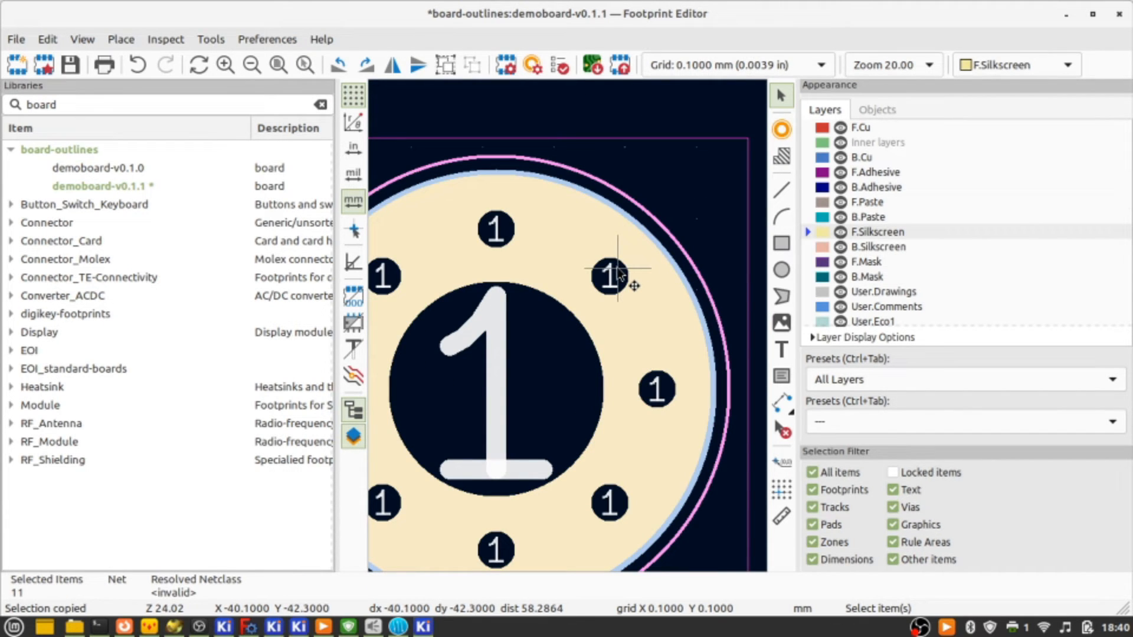
{"action": "double_click", "coordinate": [611, 276]}
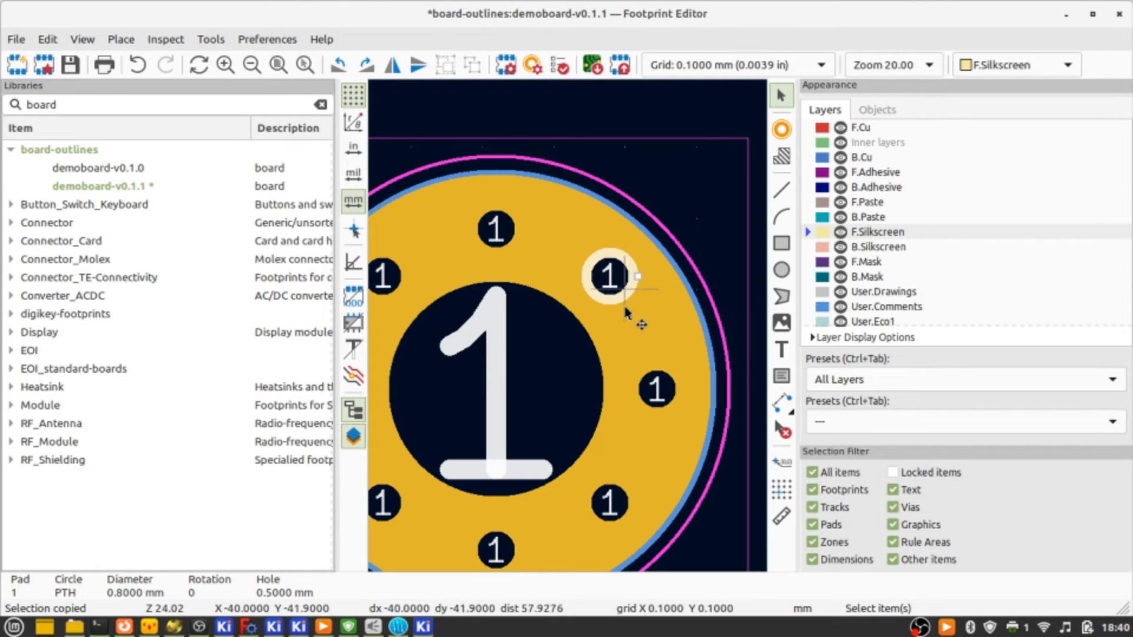
{"action": "double_click", "coordinate": [653, 314]}
{"action": "key", "text": "Escape"}
Inspect the properties of the mounting hole's User.Comments and F.Courtyard circles, cancelling both without changes.
{"action": "left_click", "coordinate": [687, 278]}
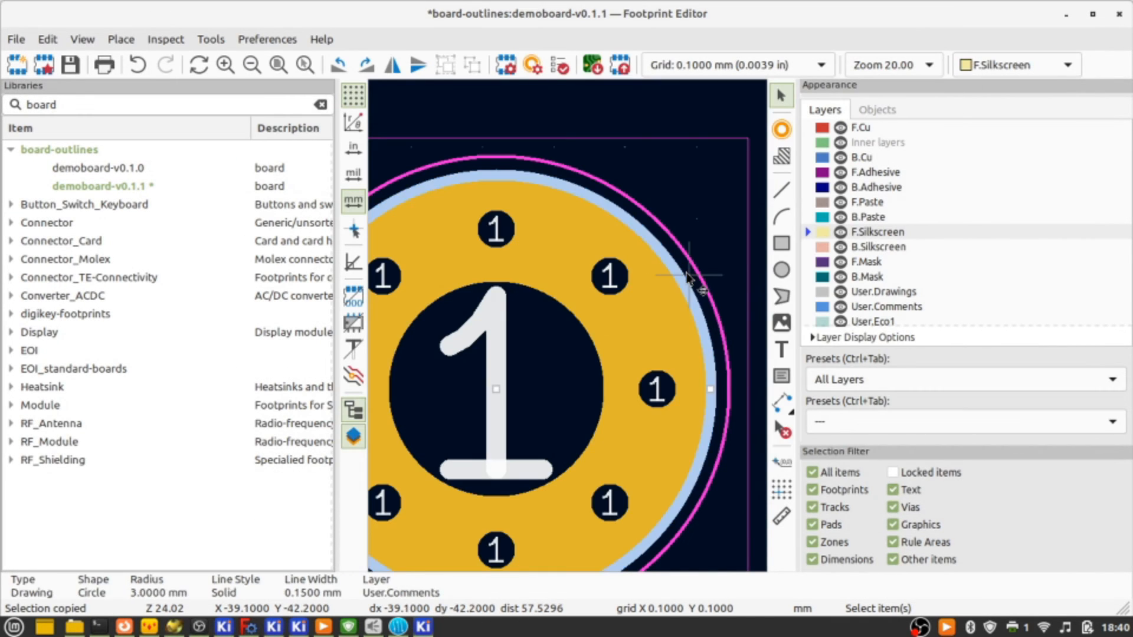
{"action": "double_click", "coordinate": [687, 278]}
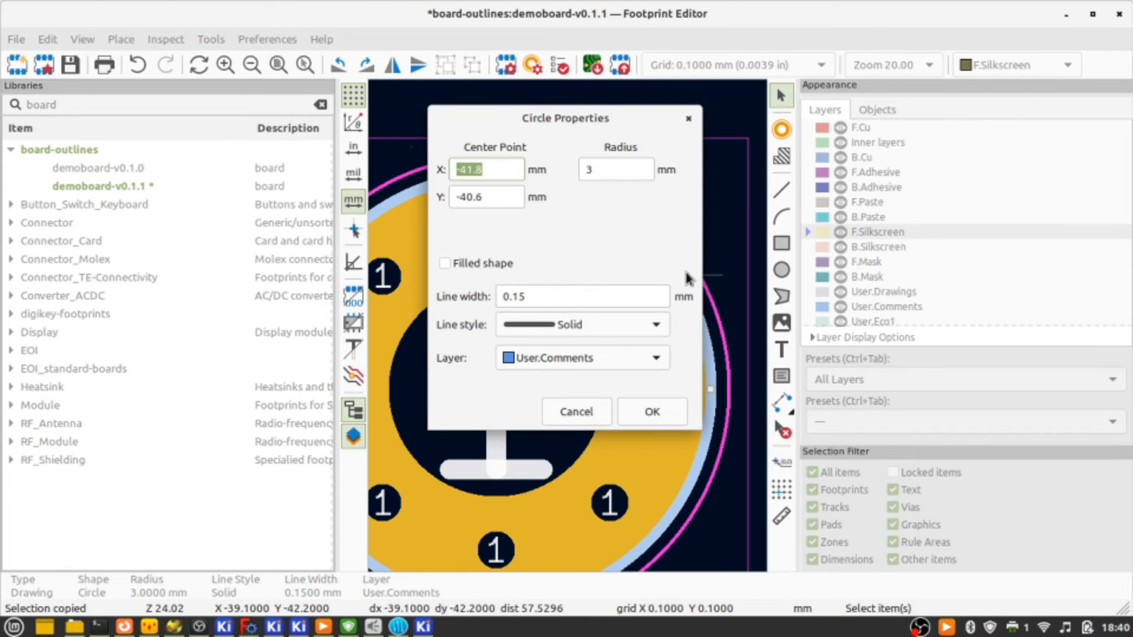
{"action": "key", "text": "Escape"}
{"action": "left_click", "coordinate": [696, 270]}
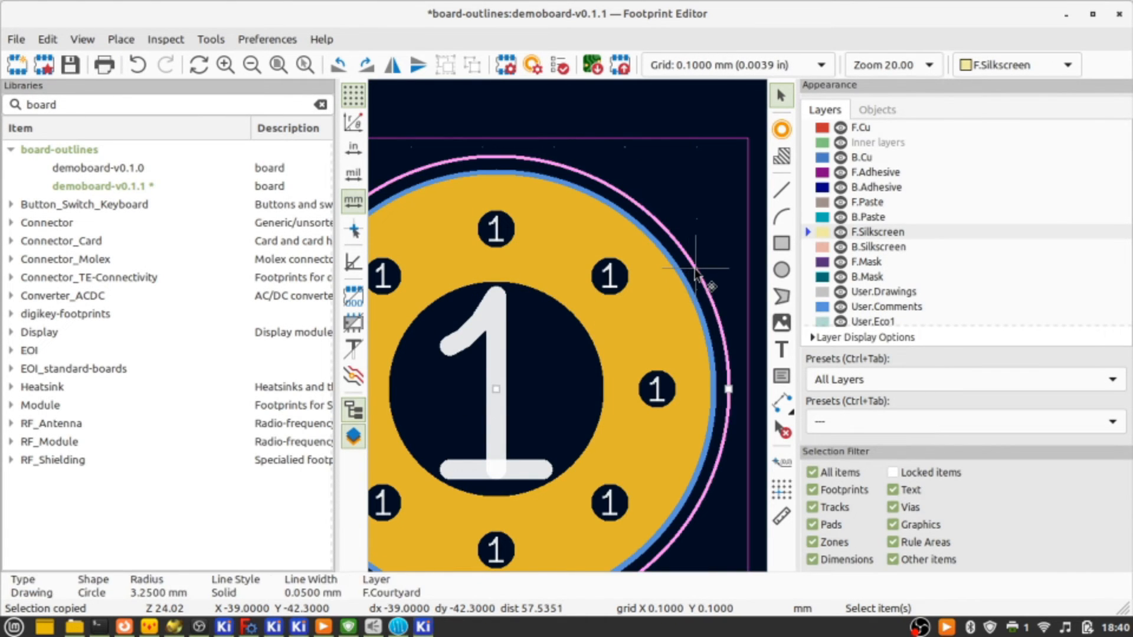
{"action": "double_click", "coordinate": [697, 272]}
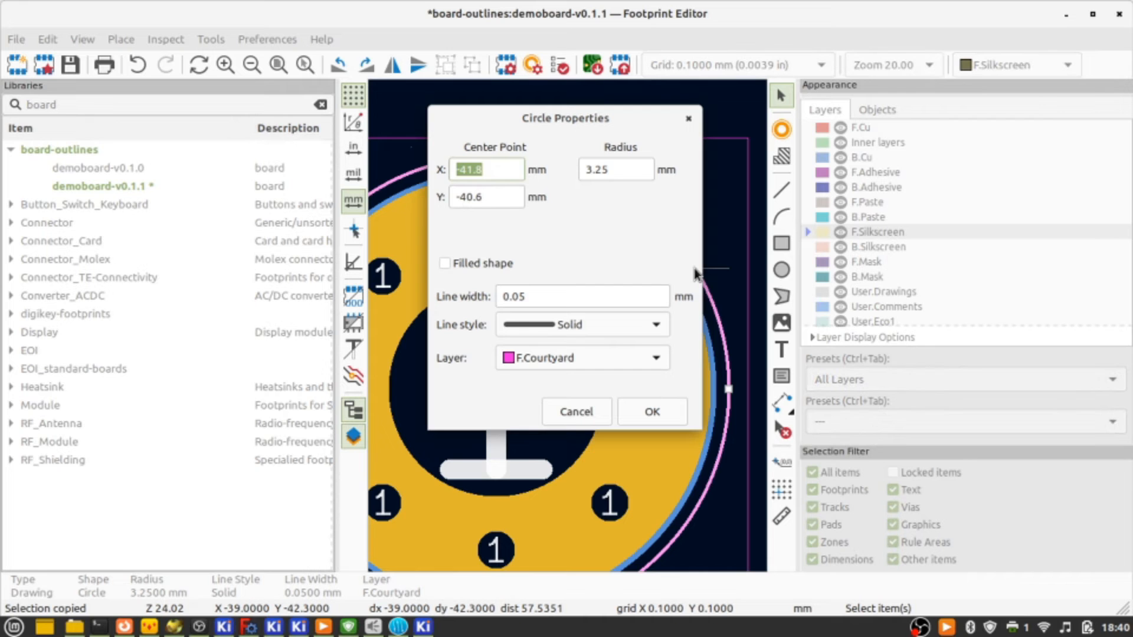
{"action": "key", "text": "Escape"}
Copy the grouped mounting hole and paste three copies around it near the outline's upper-left corner.
{"action": "scroll", "coordinate": [568, 332], "scroll_direction": "down", "scroll_amount": 2}
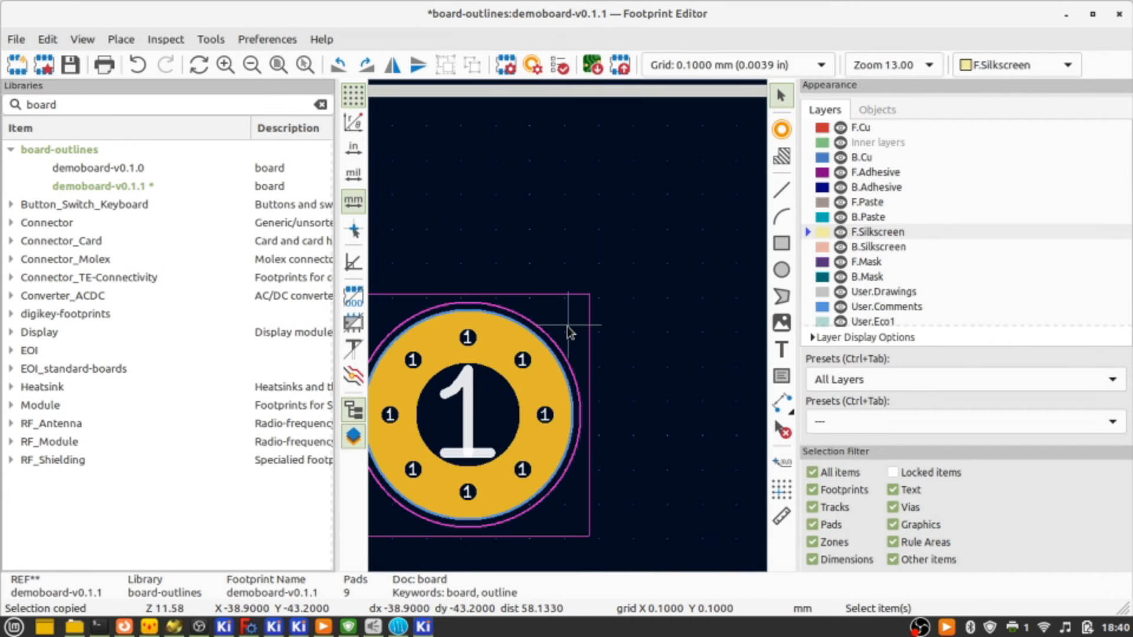
{"action": "scroll", "coordinate": [568, 333], "scroll_direction": "down", "scroll_amount": 3}
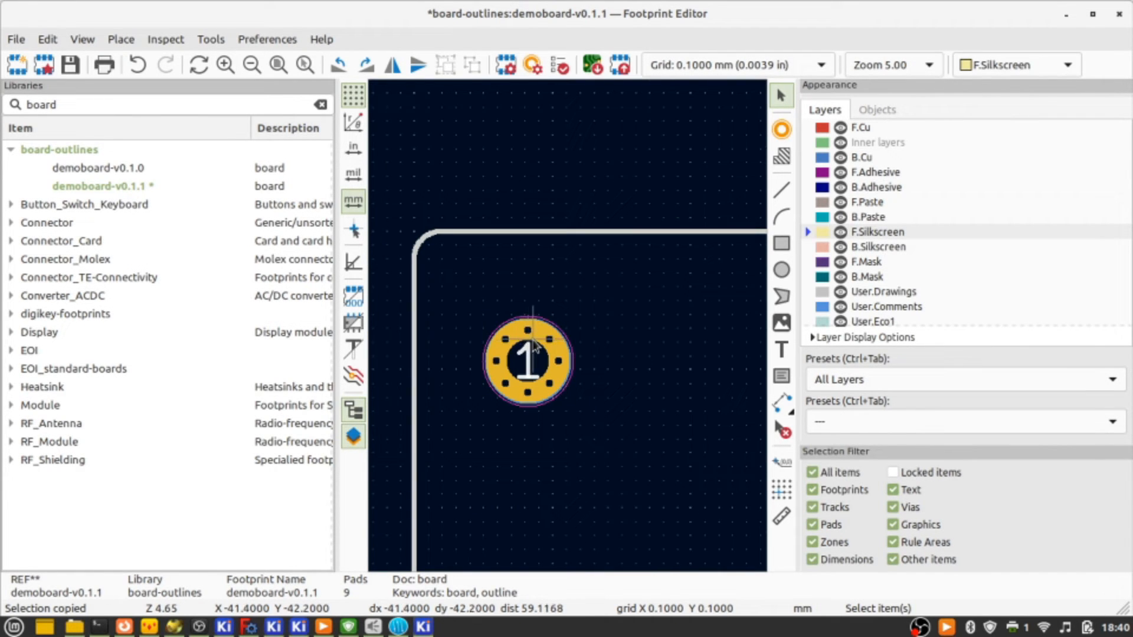
{"action": "left_click", "coordinate": [535, 348]}
{"action": "key", "text": "ctrl+v"}
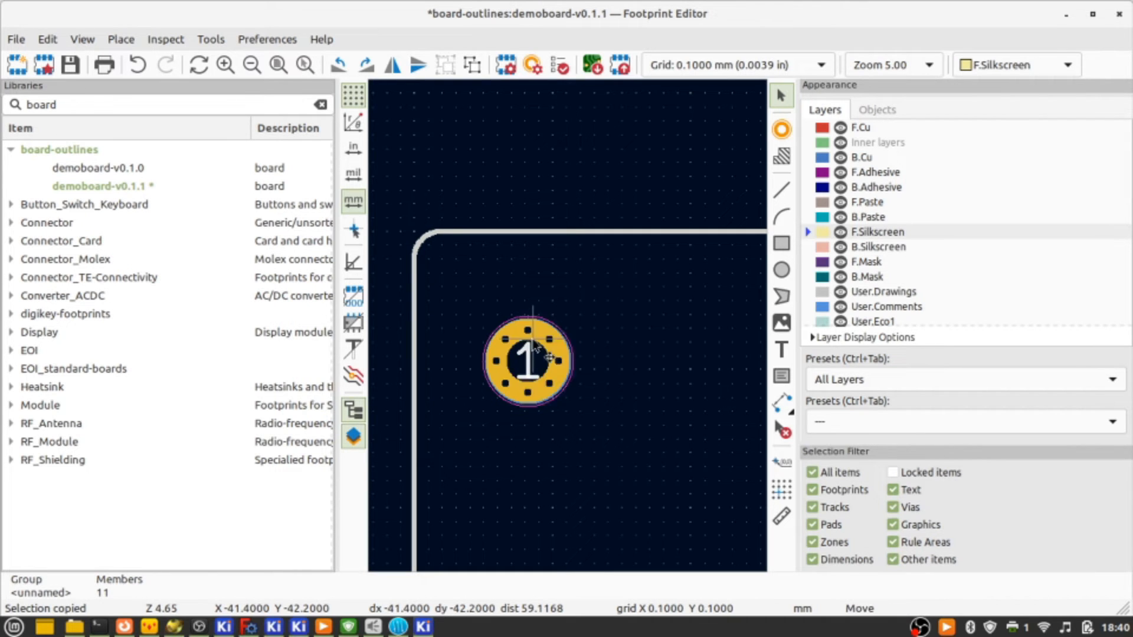
{"action": "left_click", "coordinate": [662, 316]}
{"action": "key", "text": "ctrl+v"}
{"action": "left_click", "coordinate": [530, 490]}
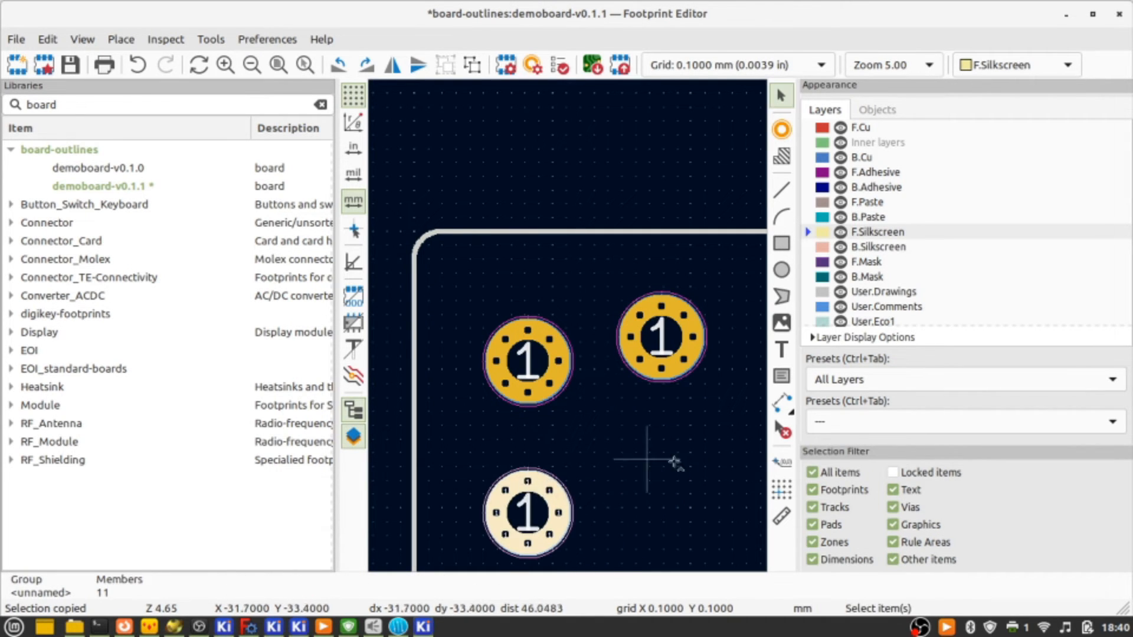
{"action": "key", "text": "ctrl+v"}
{"action": "left_click", "coordinate": [669, 469]}
{"action": "left_click", "coordinate": [650, 457]}
Begin positioning the upper-left mounting hole group relative to a reference item, choosing the board outline group as the reference.
{"action": "scroll", "coordinate": [650, 456], "scroll_direction": "down", "scroll_amount": 6}
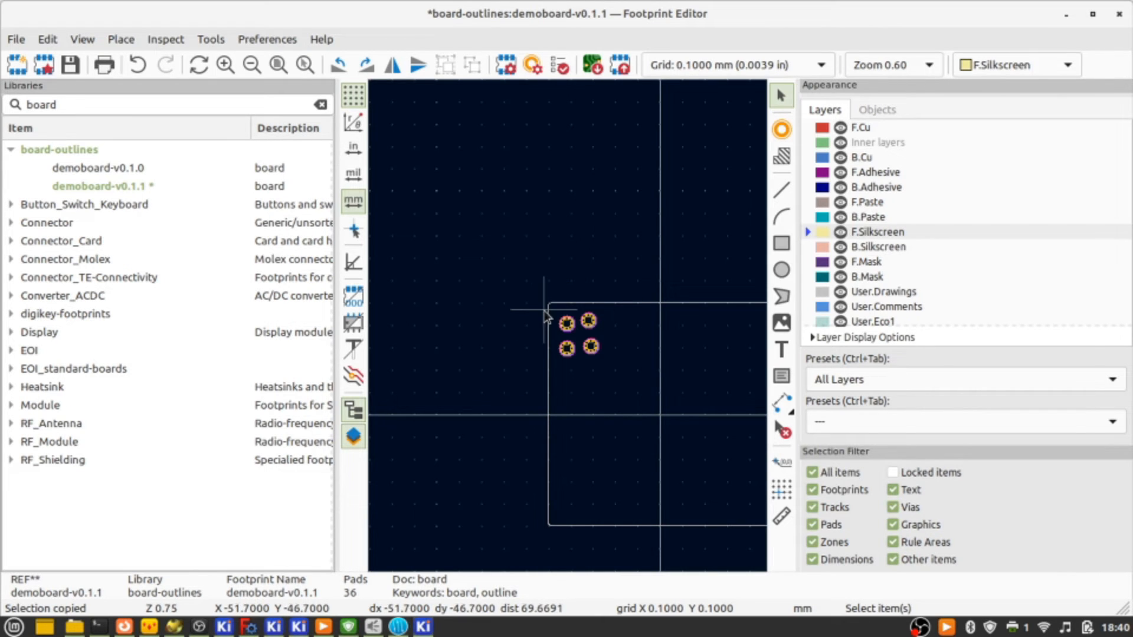
{"action": "scroll", "coordinate": [564, 325], "scroll_direction": "up", "scroll_amount": 5}
{"action": "scroll", "coordinate": [568, 334], "scroll_direction": "up", "scroll_amount": 3}
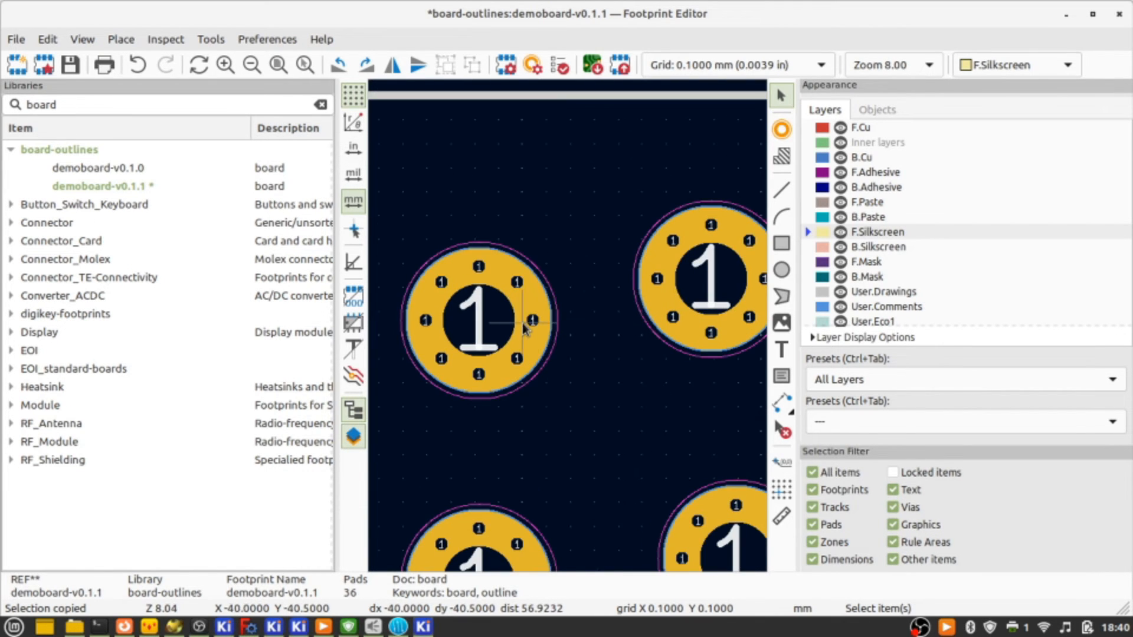
{"action": "left_click", "coordinate": [481, 330]}
{"action": "right_click", "coordinate": [479, 327]}
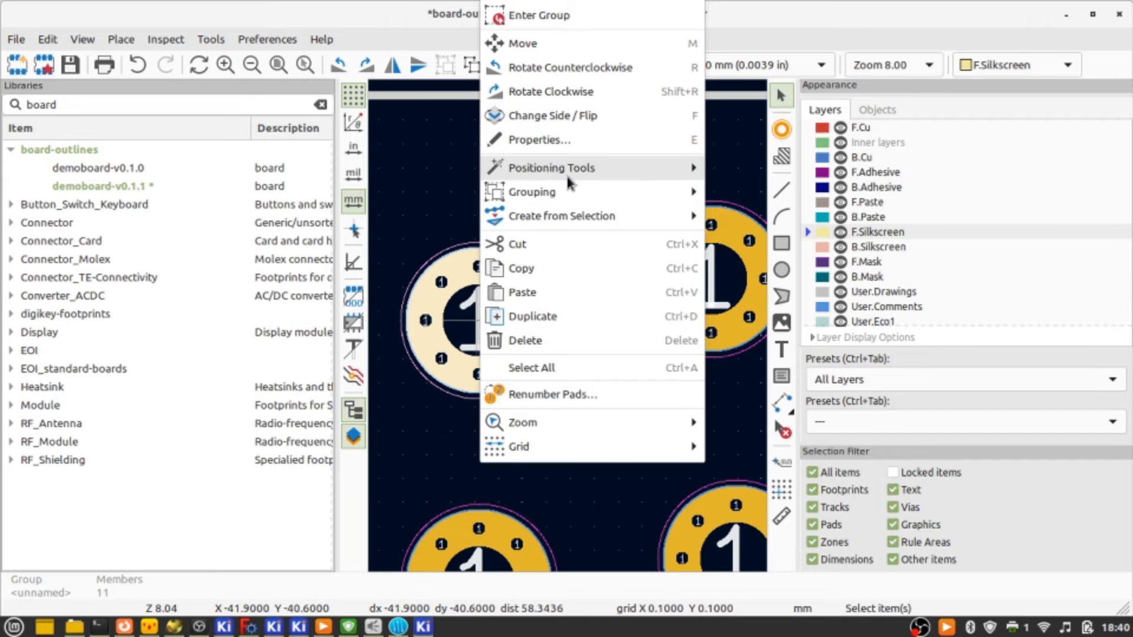
{"action": "mouse_move", "coordinate": [565, 170]}
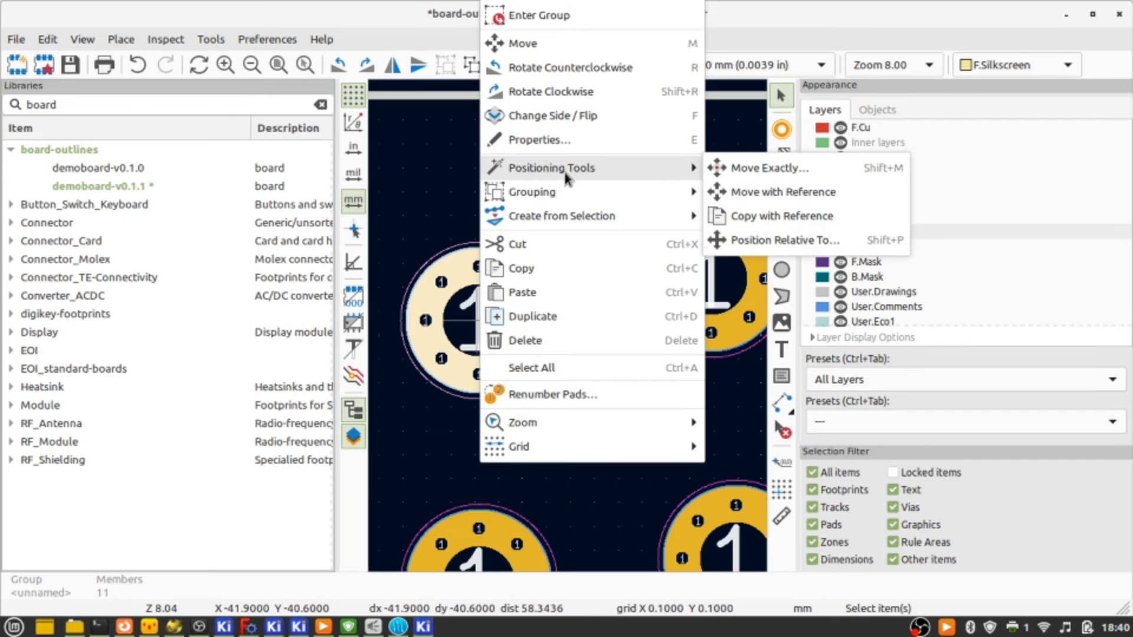
{"action": "left_click", "coordinate": [746, 241]}
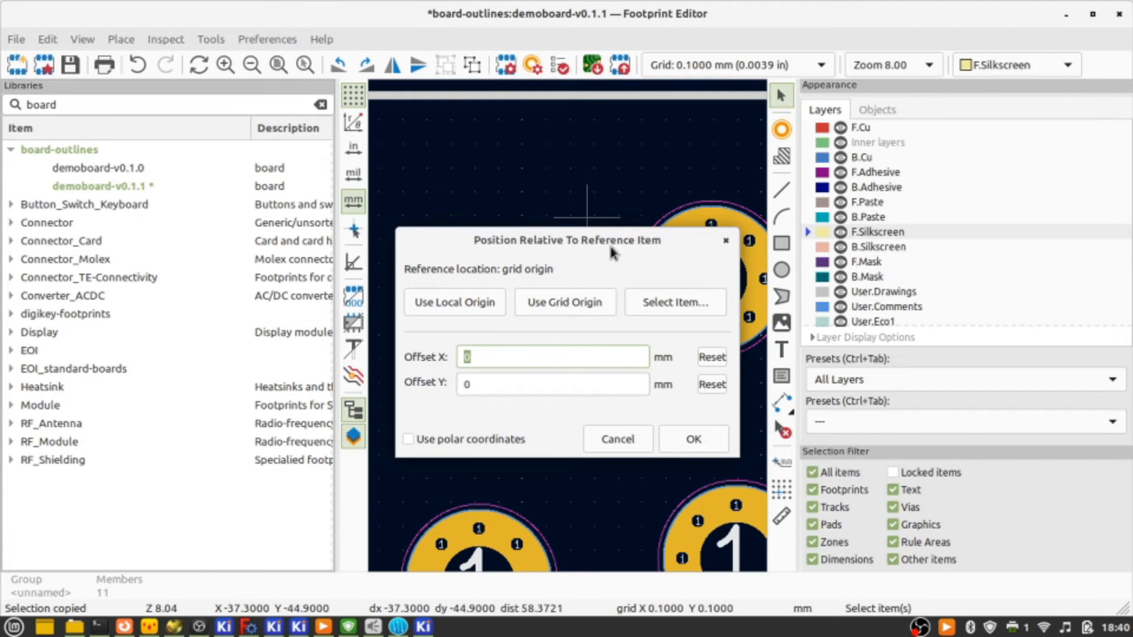
{"action": "left_click", "coordinate": [660, 304]}
{"action": "scroll", "coordinate": [570, 296], "scroll_direction": "down", "scroll_amount": 5}
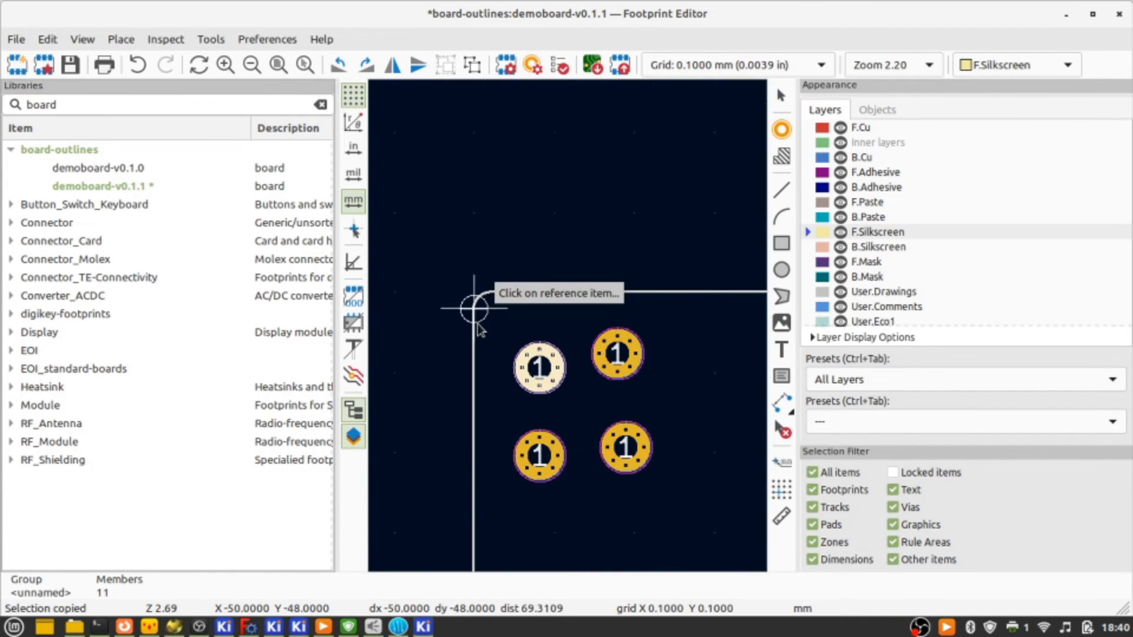
{"action": "scroll", "coordinate": [479, 330], "scroll_direction": "up", "scroll_amount": 7}
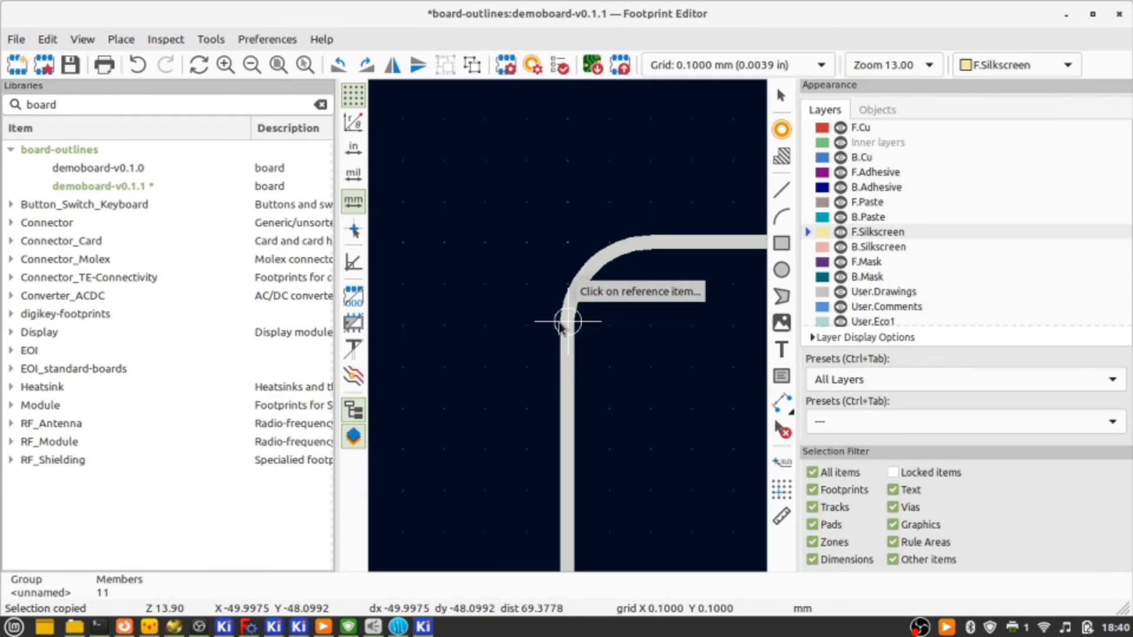
{"action": "left_click", "coordinate": [560, 324]}
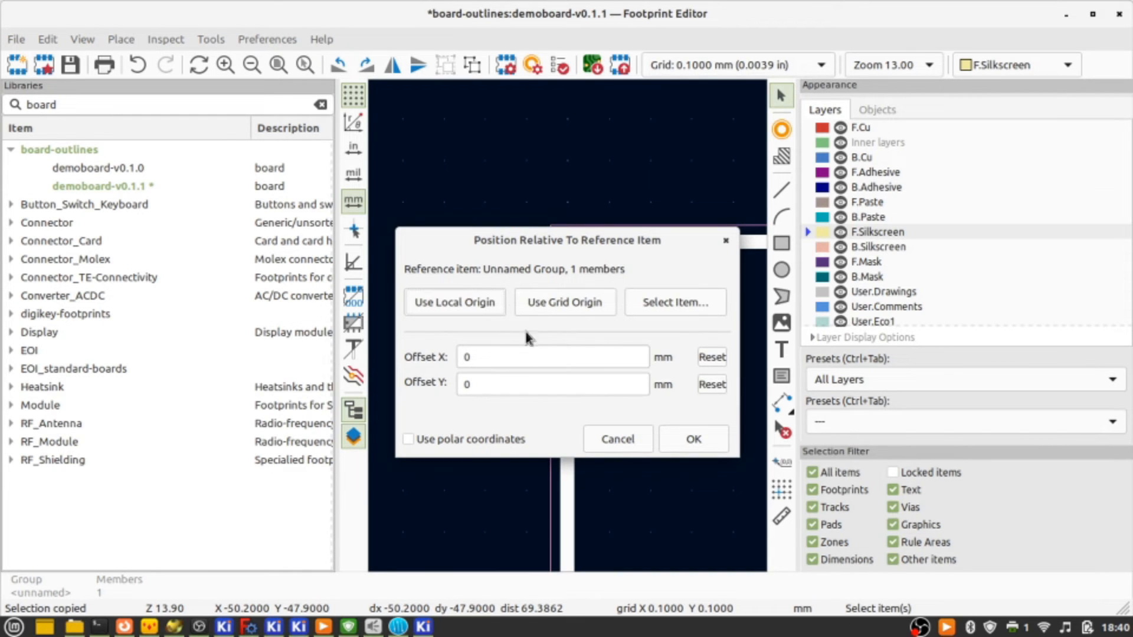
Move the selected mounting hole to X and Y offsets of -4 mm from the outline reference.
{"action": "left_click", "coordinate": [521, 357]}
{"action": "key", "text": "Tab"}
{"action": "key", "text": "Return"}
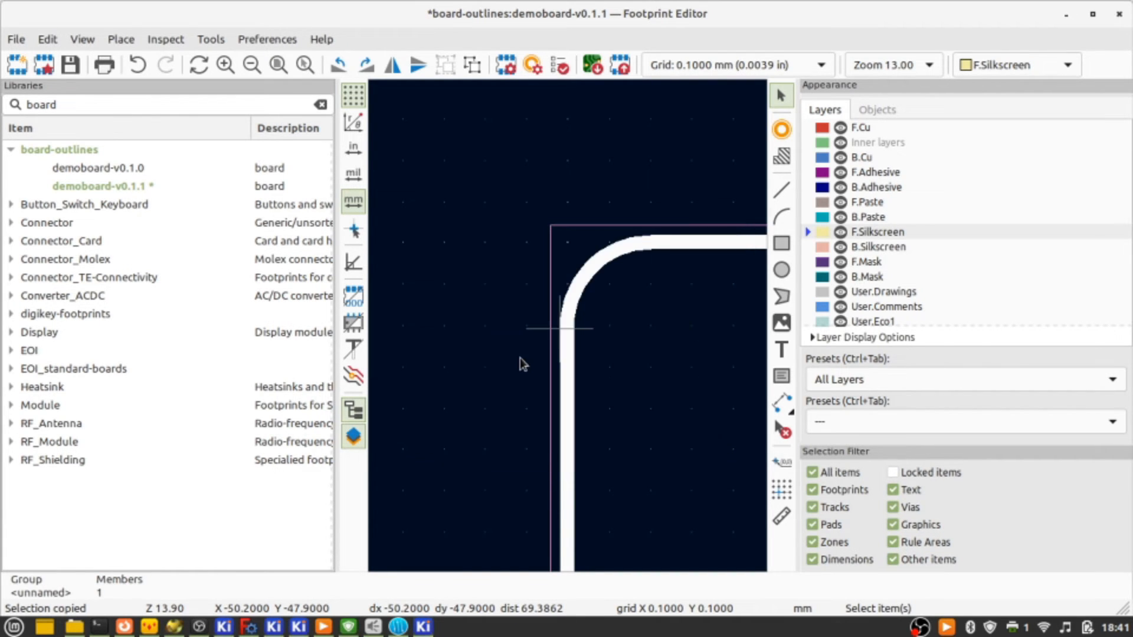
Examine where the moved mounting hole sits relative to the outline's upper-left corner and the origin.
{"action": "scroll", "coordinate": [572, 335], "scroll_direction": "down", "scroll_amount": 6}
{"action": "scroll", "coordinate": [569, 334], "scroll_direction": "down", "scroll_amount": 6}
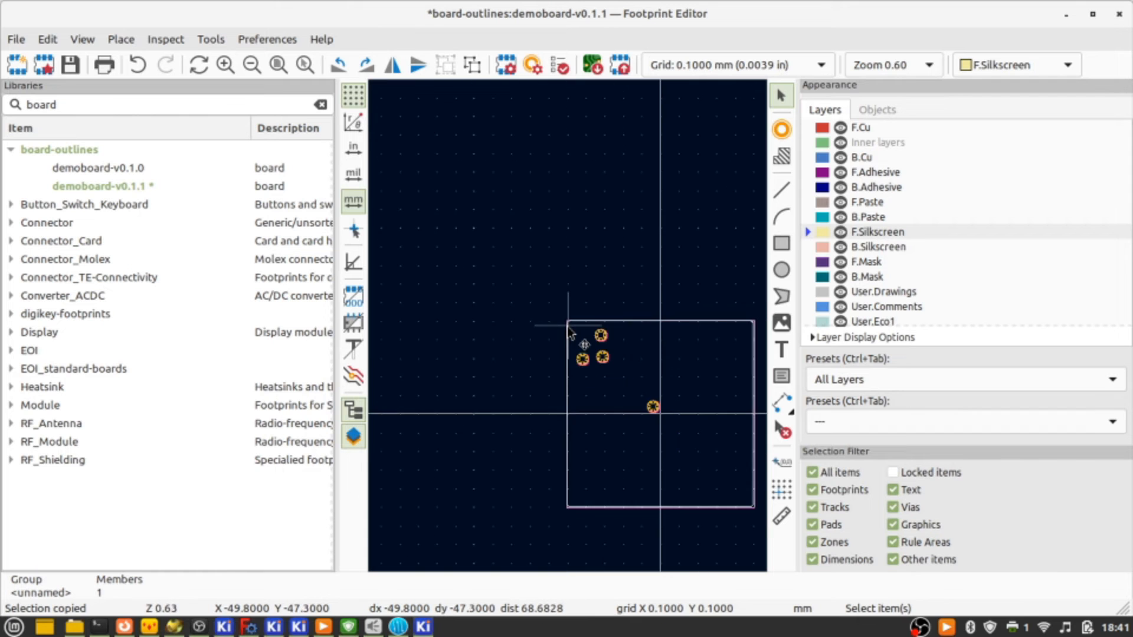
{"action": "scroll", "coordinate": [582, 337], "scroll_direction": "up", "scroll_amount": 4}
{"action": "scroll", "coordinate": [715, 456], "scroll_direction": "up", "scroll_amount": 4}
{"action": "scroll", "coordinate": [569, 328], "scroll_direction": "down", "scroll_amount": 4}
{"action": "scroll", "coordinate": [569, 329], "scroll_direction": "up", "scroll_amount": 8}
{"action": "scroll", "coordinate": [602, 352], "scroll_direction": "down", "scroll_amount": 6}
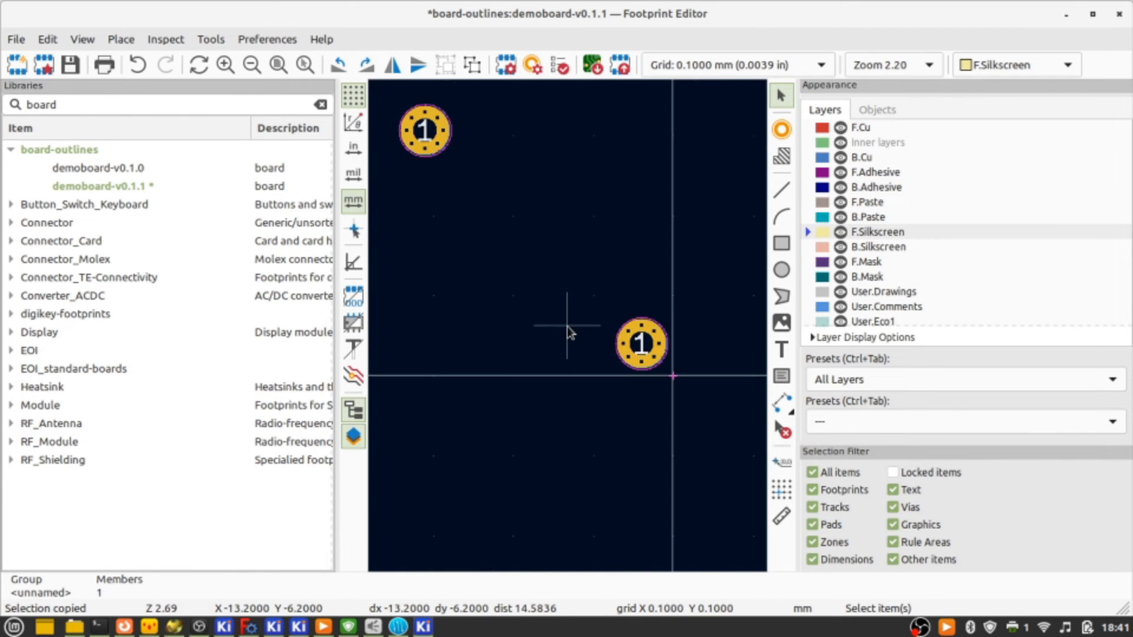
{"action": "scroll", "coordinate": [569, 329], "scroll_direction": "down", "scroll_amount": 3}
{"action": "scroll", "coordinate": [497, 243], "scroll_direction": "up", "scroll_amount": 3}
{"action": "scroll", "coordinate": [568, 330], "scroll_direction": "up", "scroll_amount": 2}
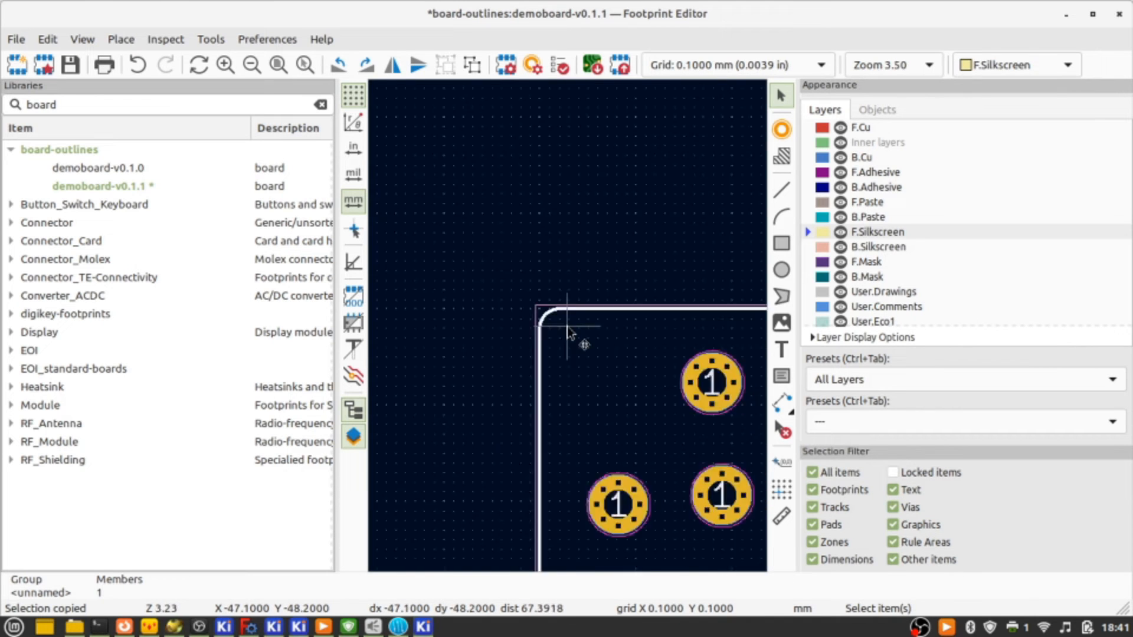
{"action": "scroll", "coordinate": [454, 257], "scroll_direction": "up", "scroll_amount": 3}
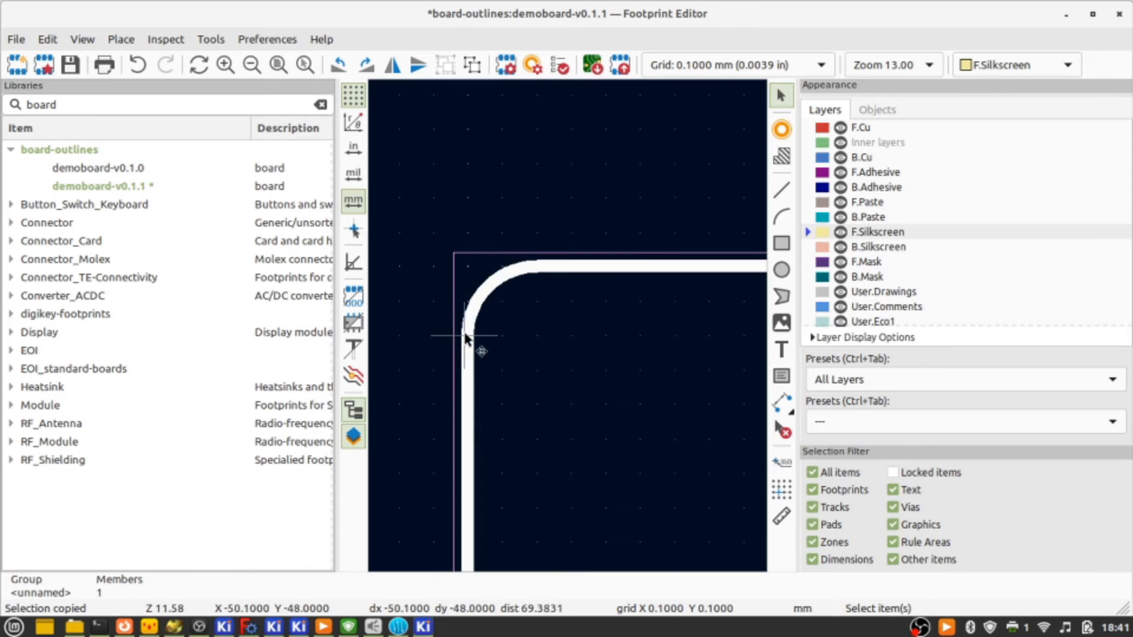
{"action": "scroll", "coordinate": [570, 328], "scroll_direction": "down", "scroll_amount": 6}
{"action": "scroll", "coordinate": [575, 327], "scroll_direction": "up", "scroll_amount": 2}
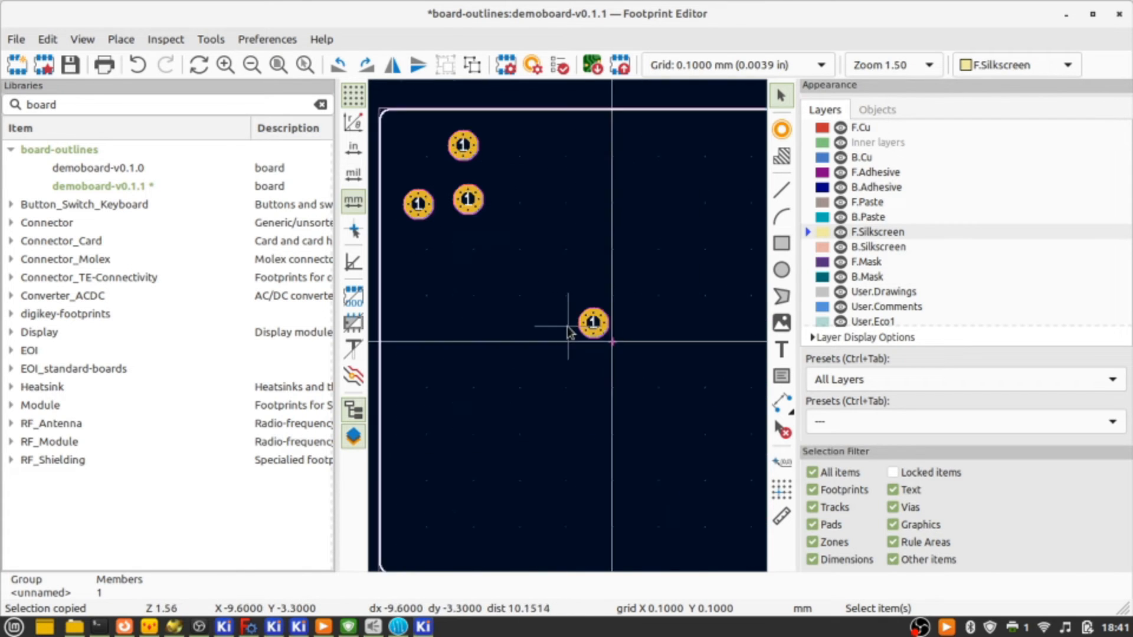
Position the mounting hole near the origin at X and Y offsets of (100/2 -4) mm from the outline reference.
{"action": "left_click", "coordinate": [601, 326]}
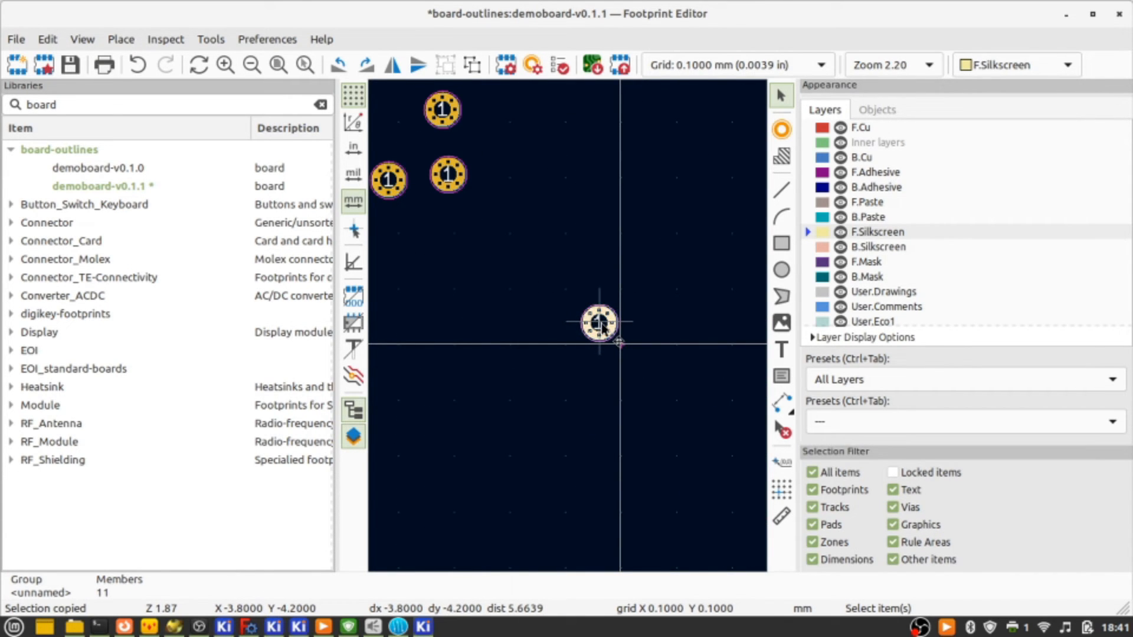
{"action": "right_click", "coordinate": [601, 324]}
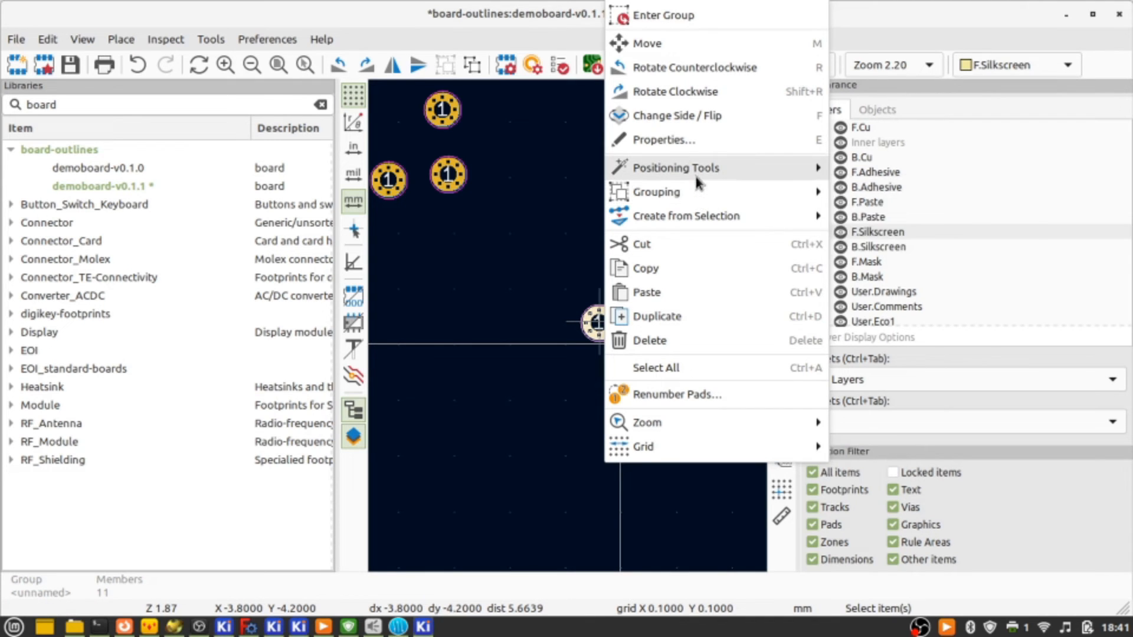
{"action": "mouse_move", "coordinate": [695, 172]}
{"action": "left_click", "coordinate": [944, 239]}
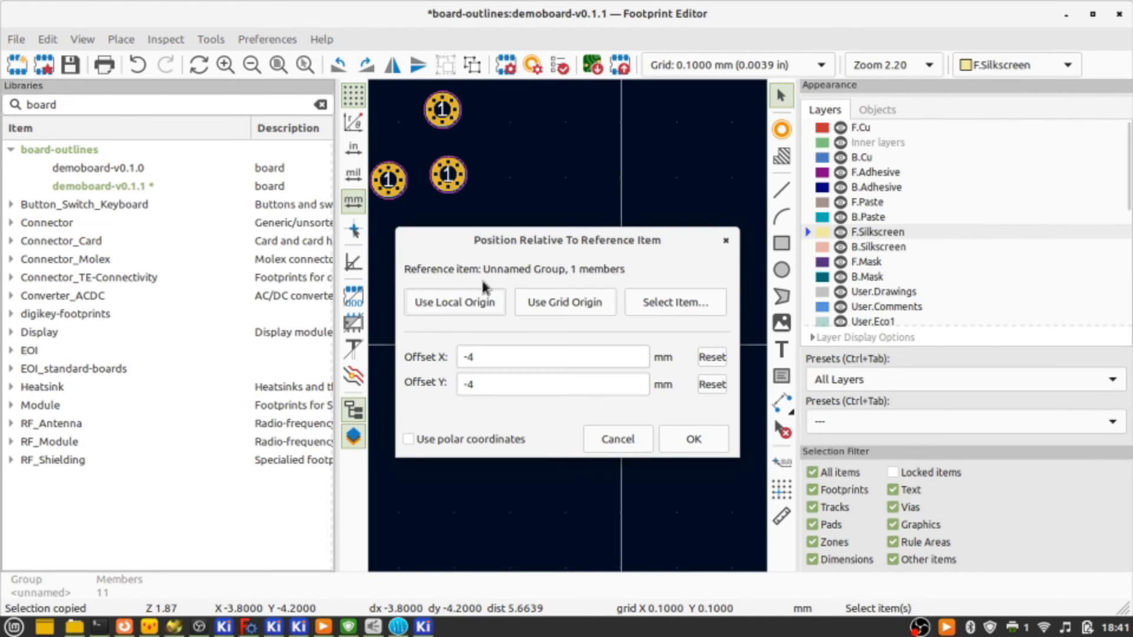
{"action": "left_click", "coordinate": [512, 354]}
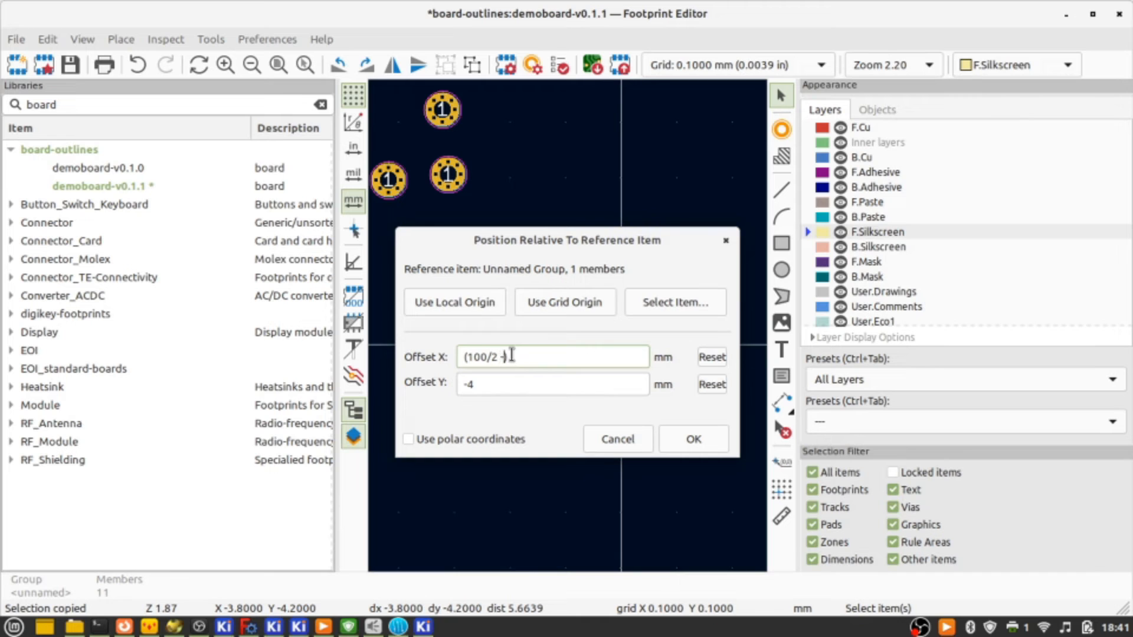
{"action": "triple_click", "coordinate": [512, 355]}
{"action": "left_click", "coordinate": [467, 385]}
{"action": "type", "text": "(100/2 -4 )"}
{"action": "key", "text": "Return"}
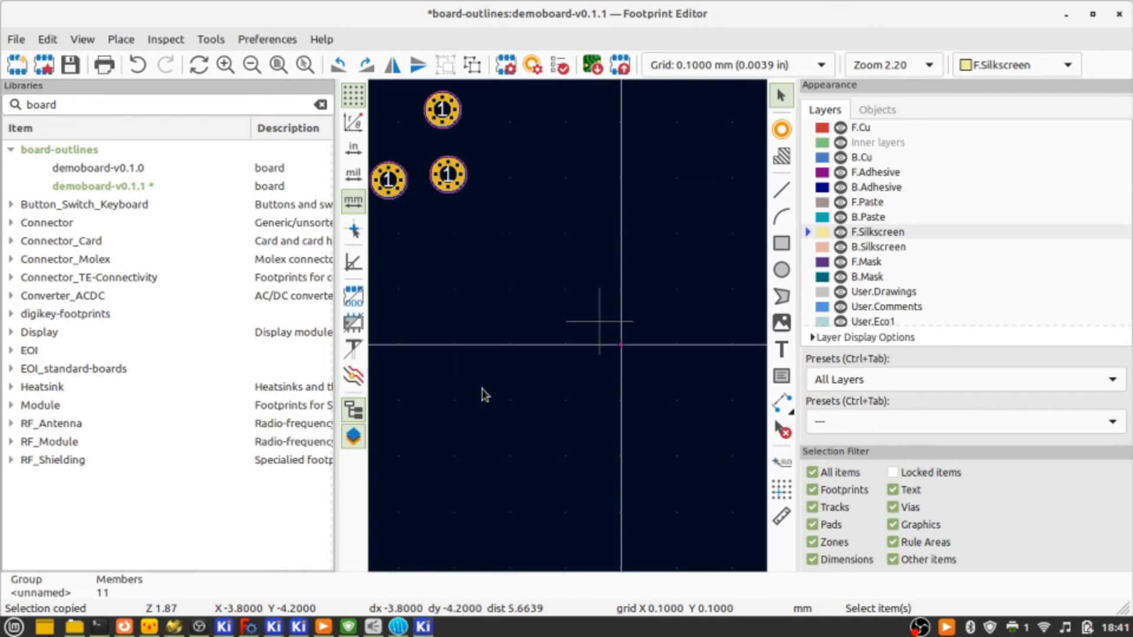
Position the lower-right hole of the remaining three at offsets X -(100/2 -4) mm and Y 46 mm from the outline reference.
{"action": "scroll", "coordinate": [482, 388], "scroll_direction": "down", "scroll_amount": 5}
{"action": "scroll", "coordinate": [564, 261], "scroll_direction": "up", "scroll_amount": 2}
{"action": "scroll", "coordinate": [645, 532], "scroll_direction": "up", "scroll_amount": 3}
{"action": "scroll", "coordinate": [574, 272], "scroll_direction": "up", "scroll_amount": 5}
{"action": "scroll", "coordinate": [576, 325], "scroll_direction": "down", "scroll_amount": 7}
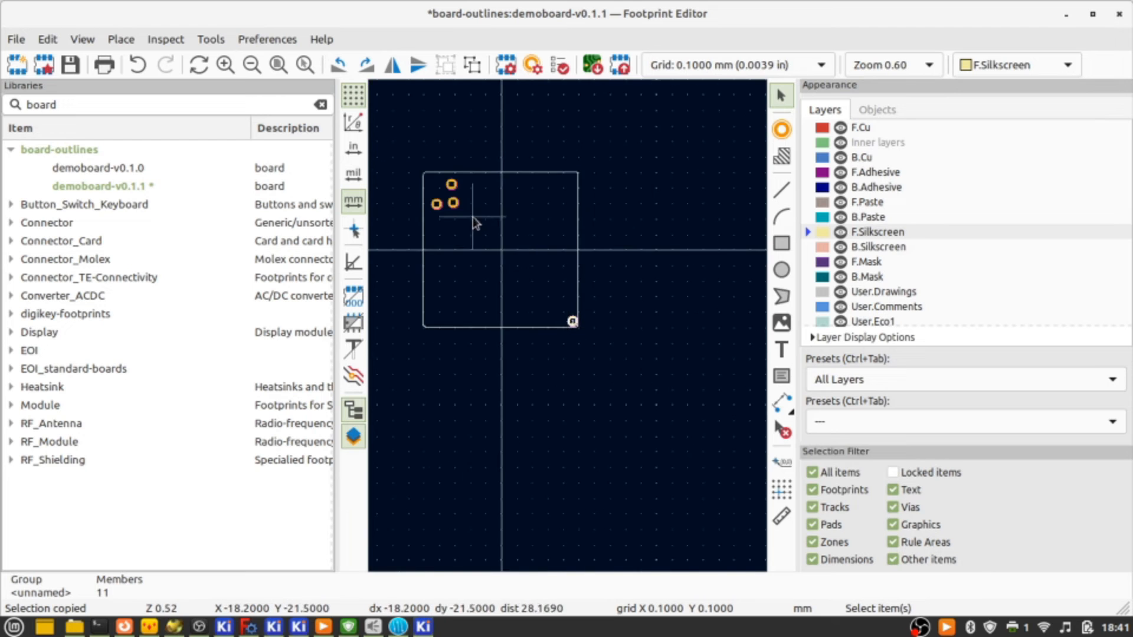
{"action": "scroll", "coordinate": [475, 223], "scroll_direction": "up", "scroll_amount": 5}
{"action": "right_click", "coordinate": [485, 267]}
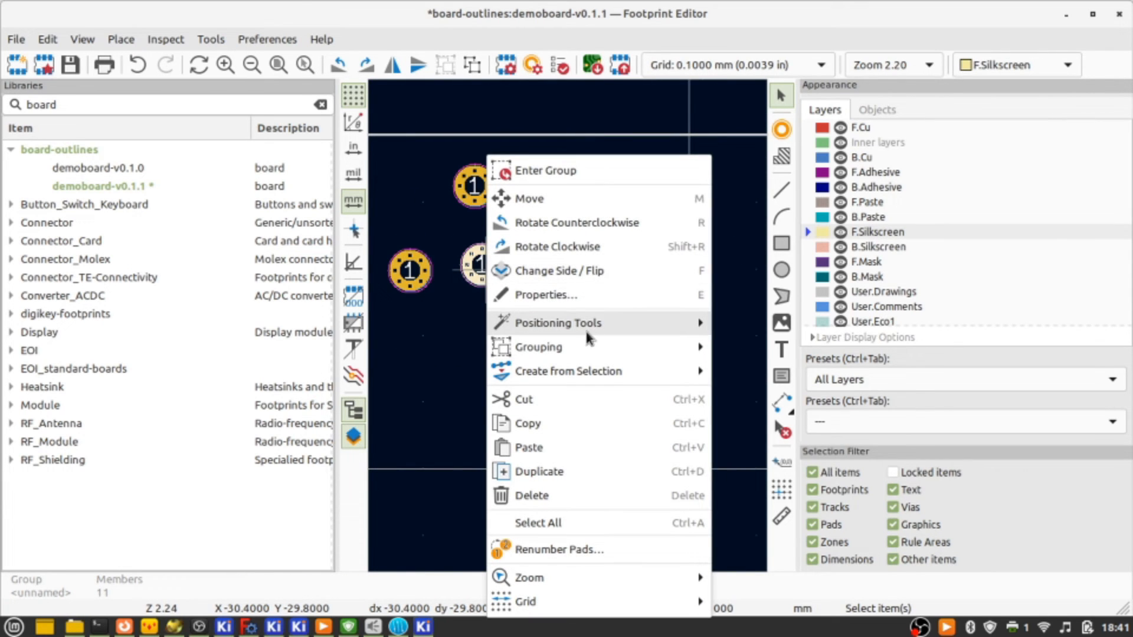
{"action": "mouse_move", "coordinate": [587, 334]}
{"action": "left_click", "coordinate": [757, 396]}
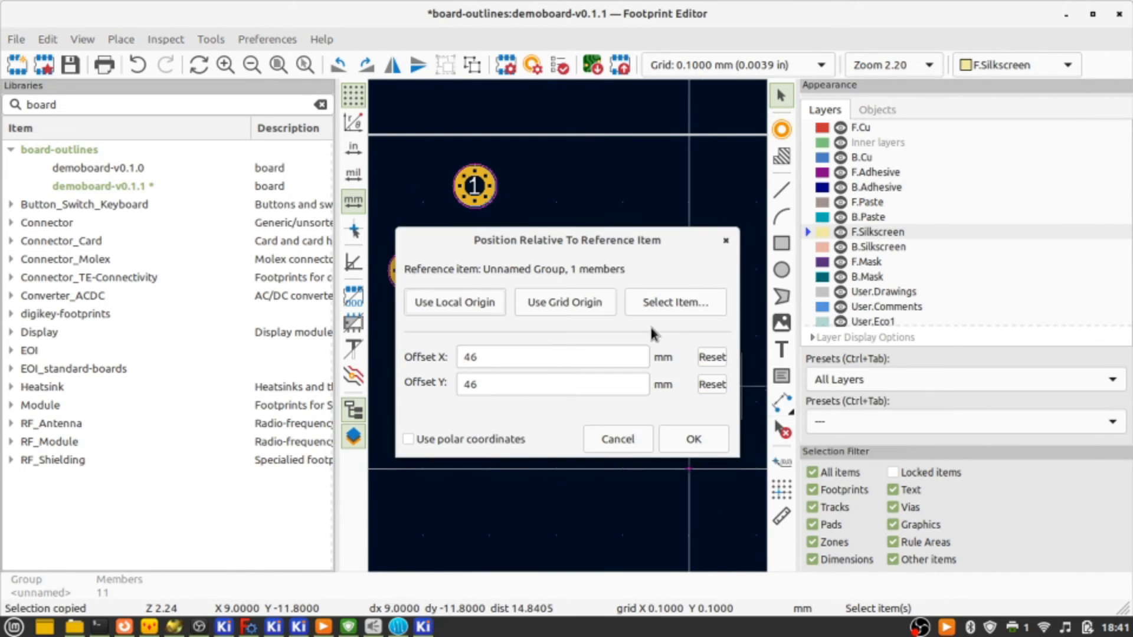
{"action": "type", "text": "(100/2 -4 )"}
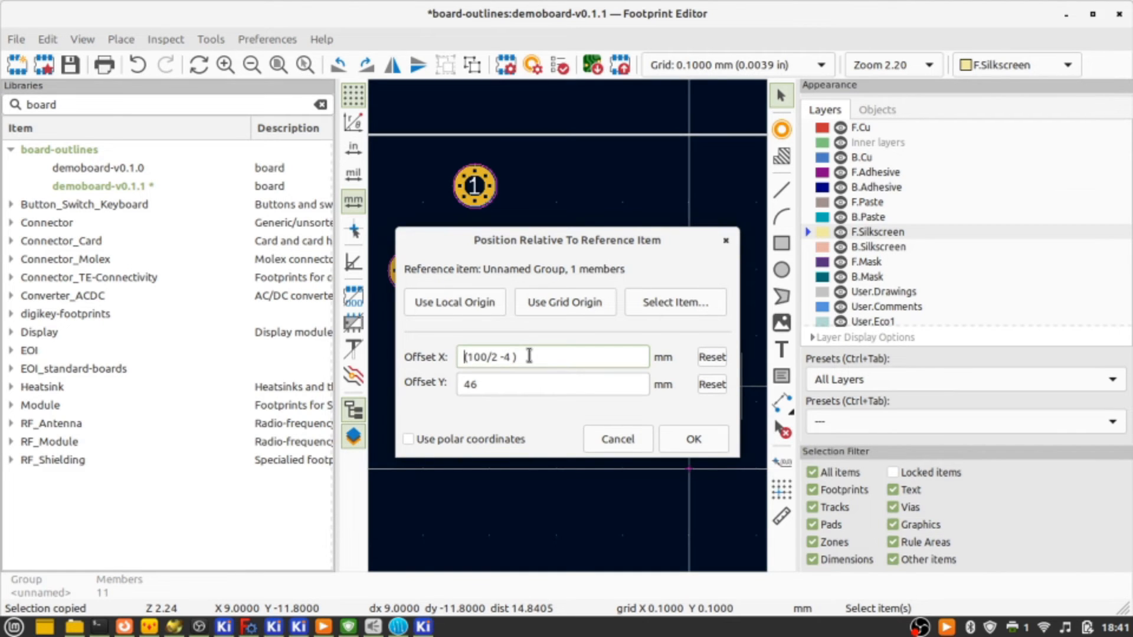
{"action": "type", "text": "-"}
{"action": "key", "text": "Return"}
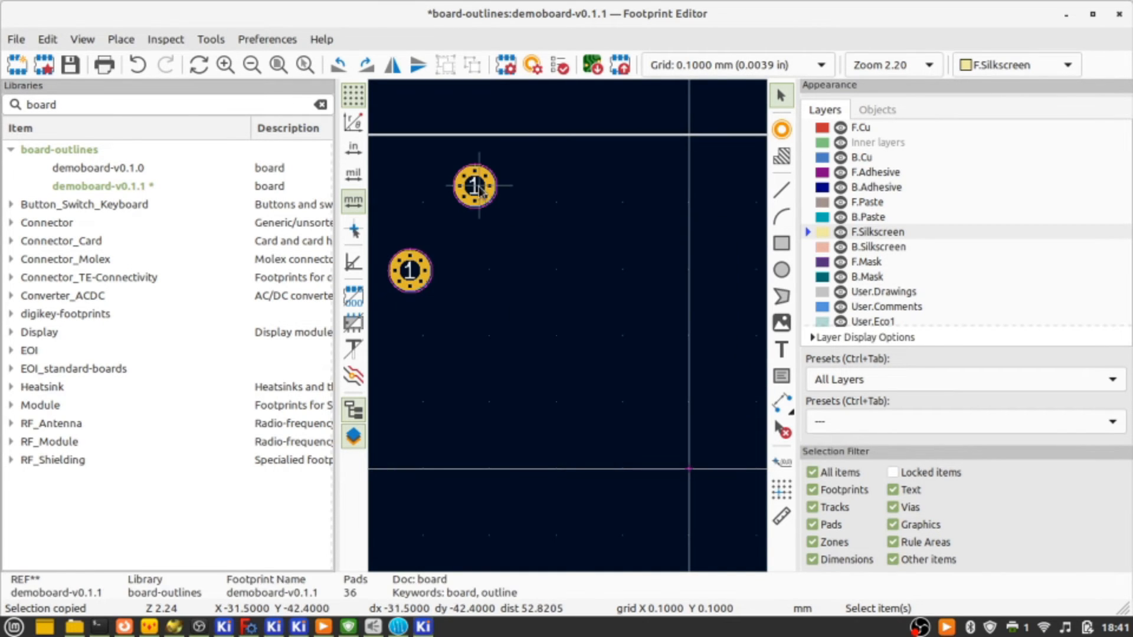
Position the upper of the two remaining holes at offsets X -46 mm and Y -(100/2 -4) mm, and deselect it.
{"action": "left_click", "coordinate": [479, 187]}
{"action": "right_click", "coordinate": [479, 188]}
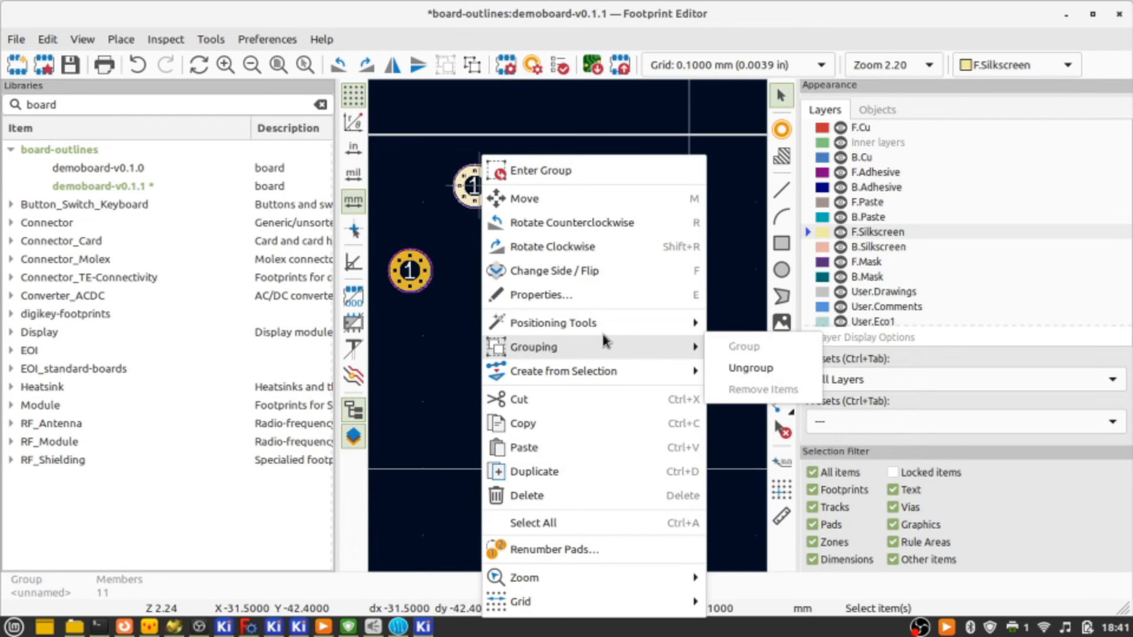
{"action": "mouse_move", "coordinate": [597, 321]}
{"action": "left_click", "coordinate": [787, 395]}
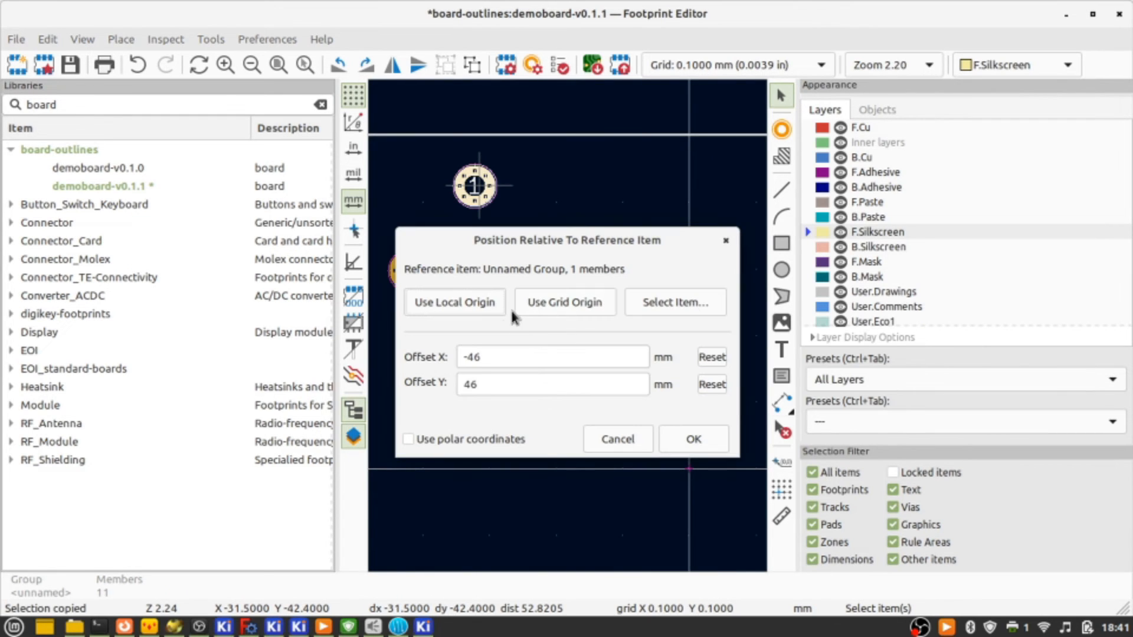
{"action": "type", "text": "(100/2 -4 )"}
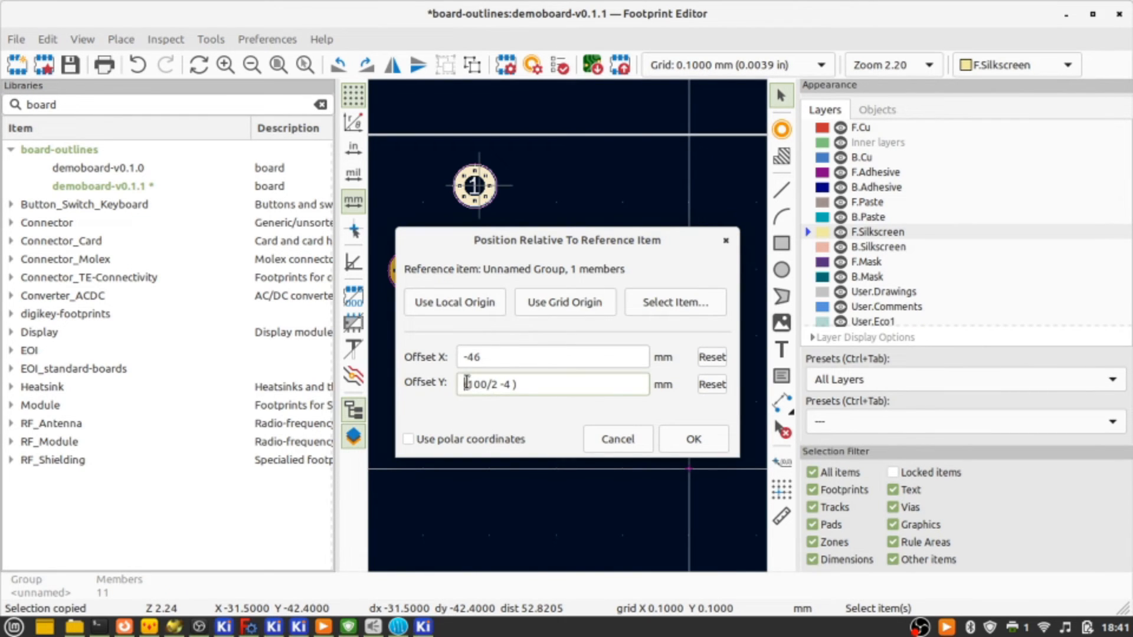
{"action": "key", "text": "Return"}
{"action": "key", "text": "Escape"}
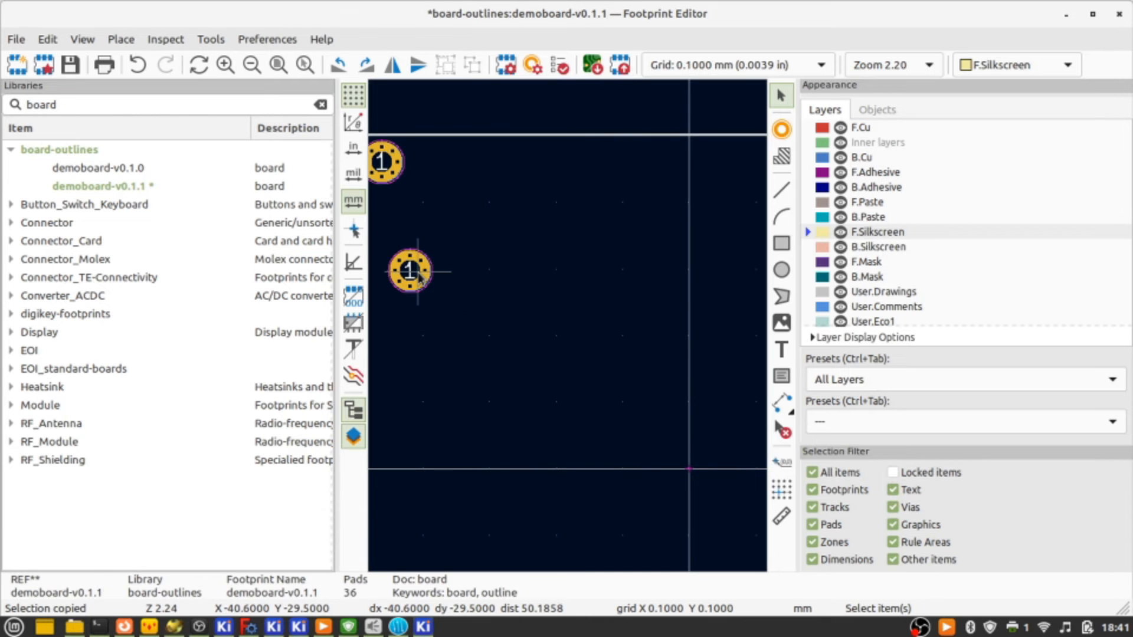
Position the last unplaced mounting hole at offsets X (100/2 -4) mm and Y -46 mm, and save the footprint.
{"action": "right_click", "coordinate": [420, 277]}
{"action": "mouse_move", "coordinate": [630, 325]}
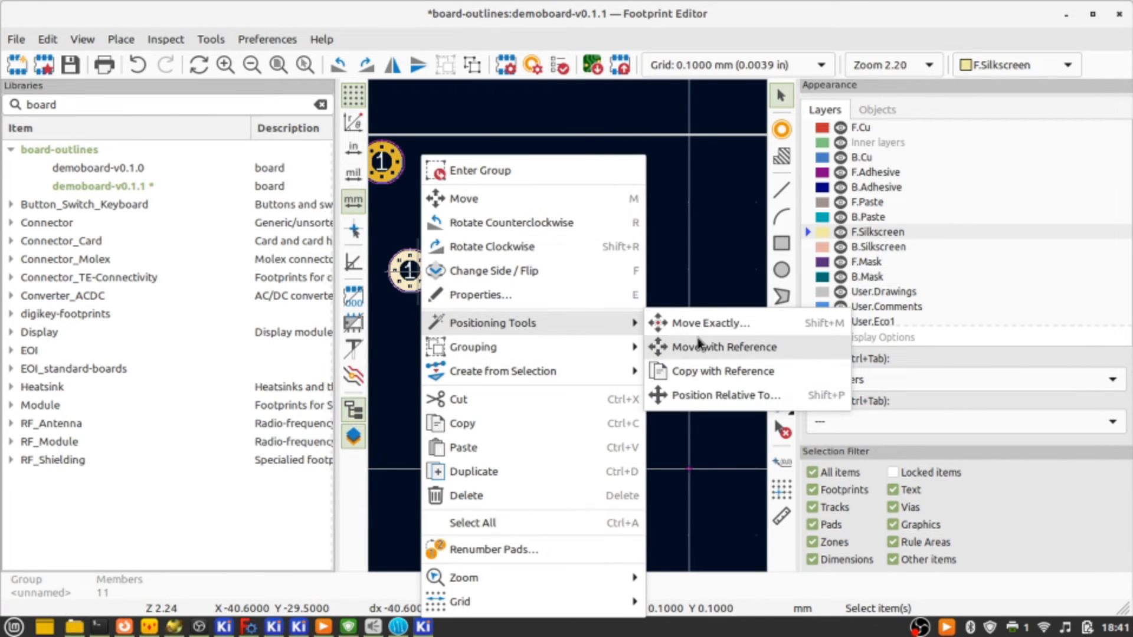
{"action": "left_click", "coordinate": [726, 395]}
{"action": "double_click", "coordinate": [511, 354]}
{"action": "type", "text": "(100/2 -4 )"}
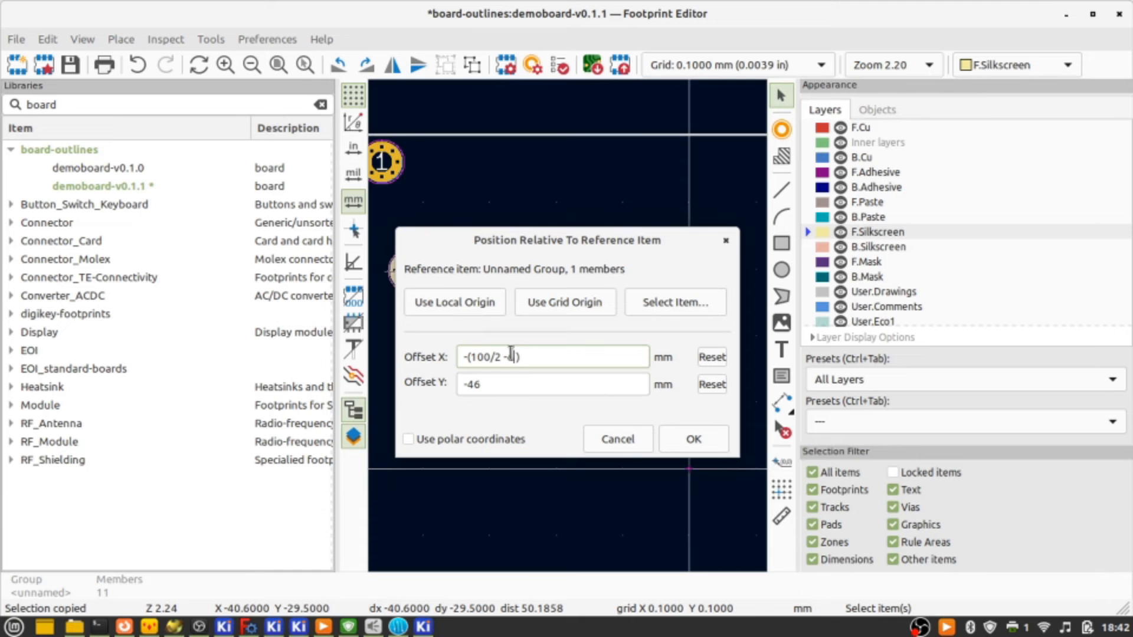
{"action": "key", "text": "Return"}
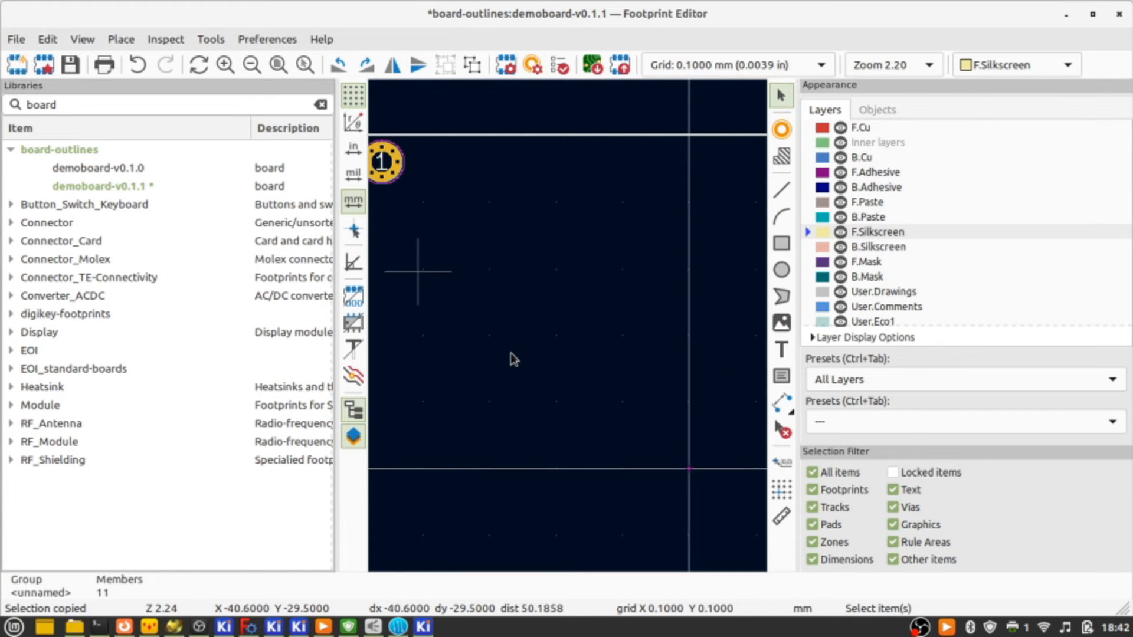
{"action": "key", "text": "Escape"}
{"action": "scroll", "coordinate": [569, 331], "scroll_direction": "down", "scroll_amount": 6}
{"action": "key", "text": "ctrl+s"}
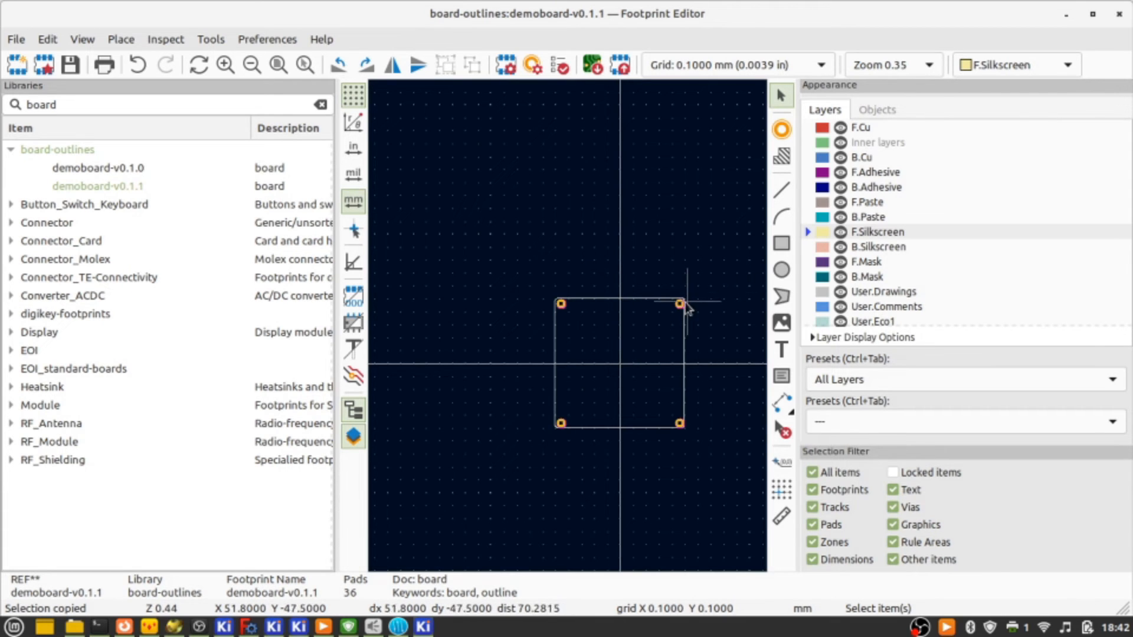
Measure from the centre of the upper-right mounting hole to the board outline's right edge.
{"action": "scroll", "coordinate": [678, 304], "scroll_direction": "up", "scroll_amount": 8}
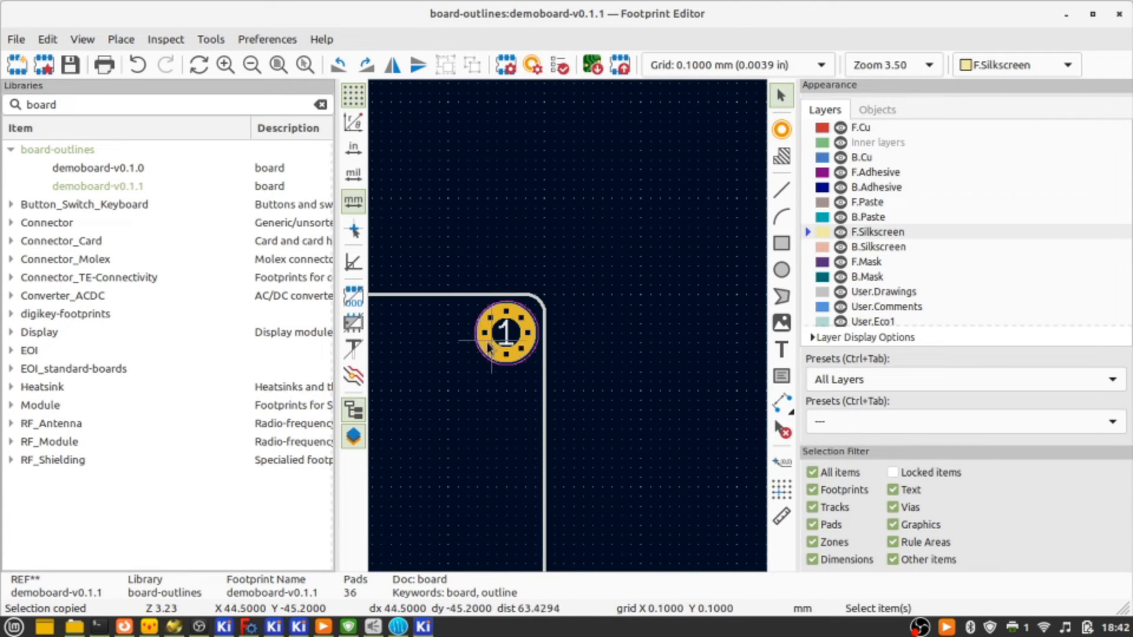
{"action": "key", "text": "ctrl+shift+m"}
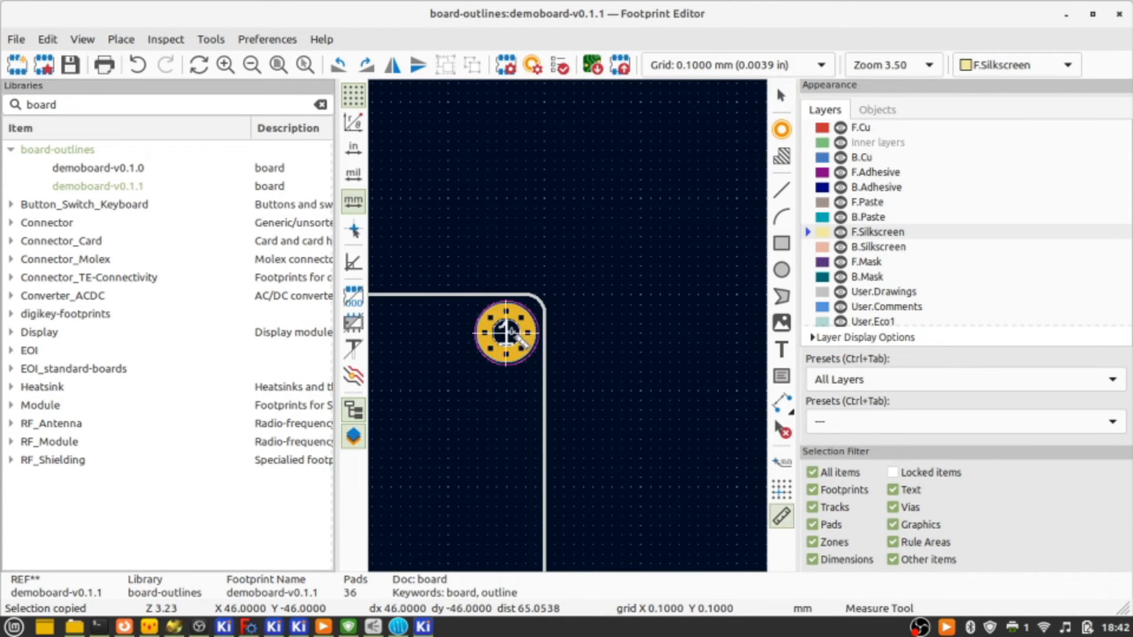
{"action": "left_click", "coordinate": [506, 333]}
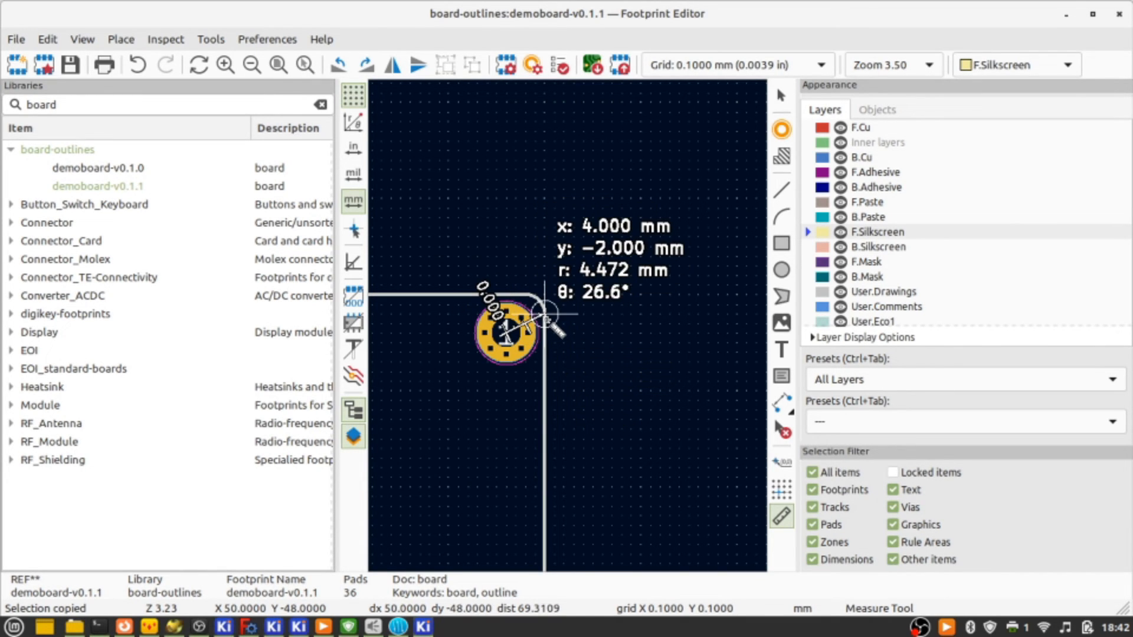
{"action": "key", "text": "Escape"}
{"action": "scroll", "coordinate": [555, 324], "scroll_direction": "down", "scroll_amount": 2}
{"action": "key", "text": "Escape"}
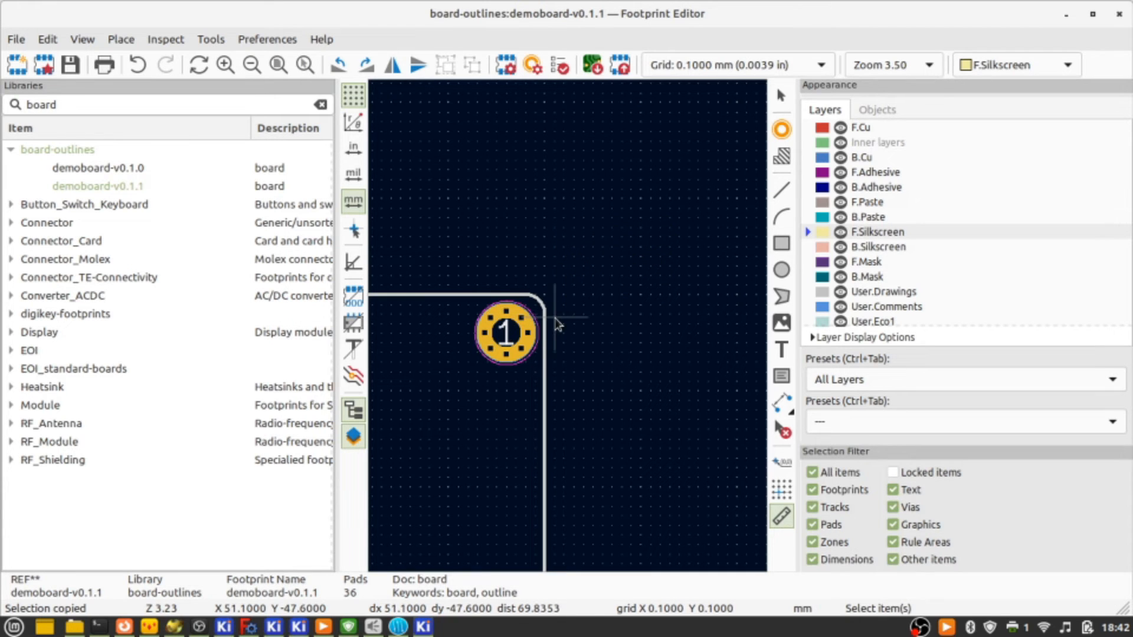
{"action": "scroll", "coordinate": [566, 330], "scroll_direction": "down", "scroll_amount": 2}
{"action": "scroll", "coordinate": [568, 332], "scroll_direction": "up", "scroll_amount": 5}
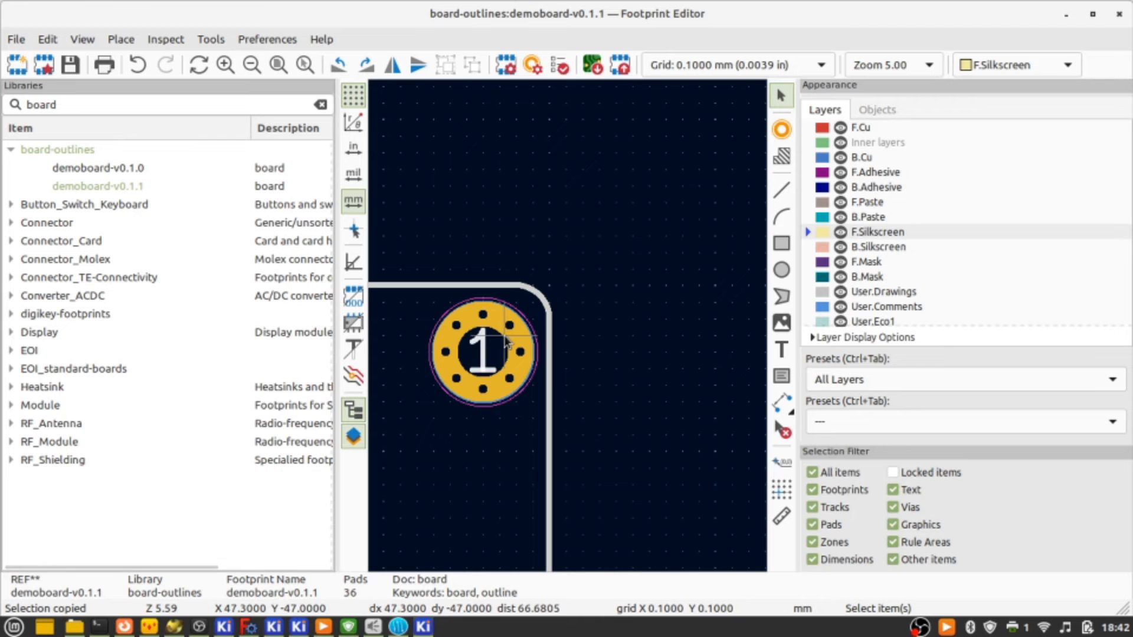
Search the footprint libraries for "mec" and expand the EOI_Mechanical library.
{"action": "double_click", "coordinate": [94, 104]}
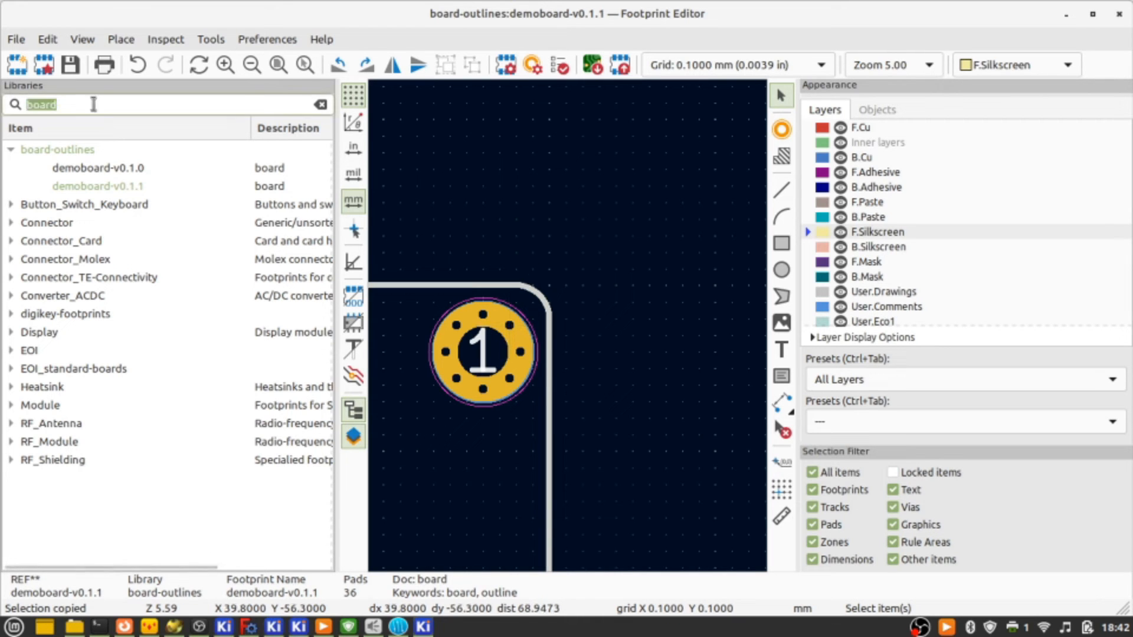
{"action": "type", "text": "fudi"}
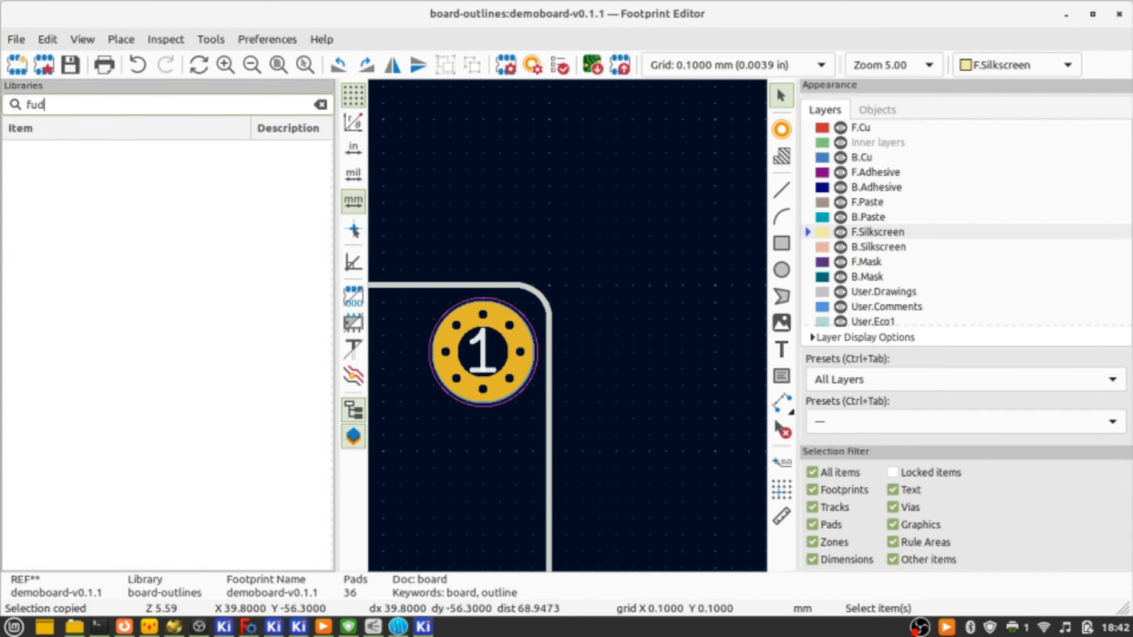
{"action": "key", "text": "BackSpace"}
{"action": "key", "text": "BackSpace"}
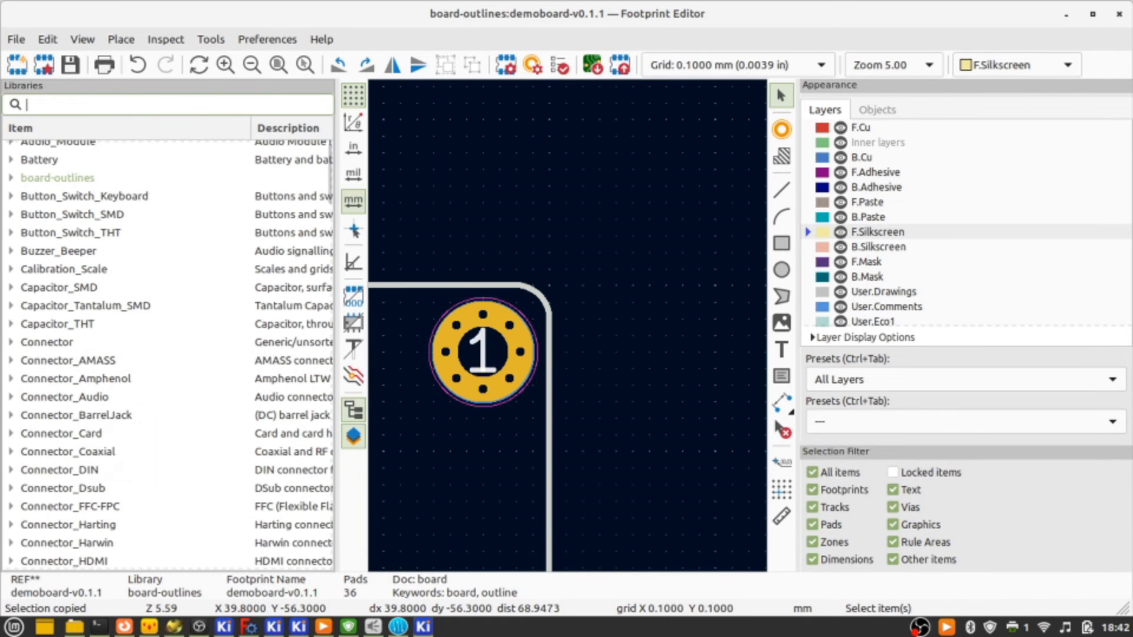
{"action": "type", "text": "mec"}
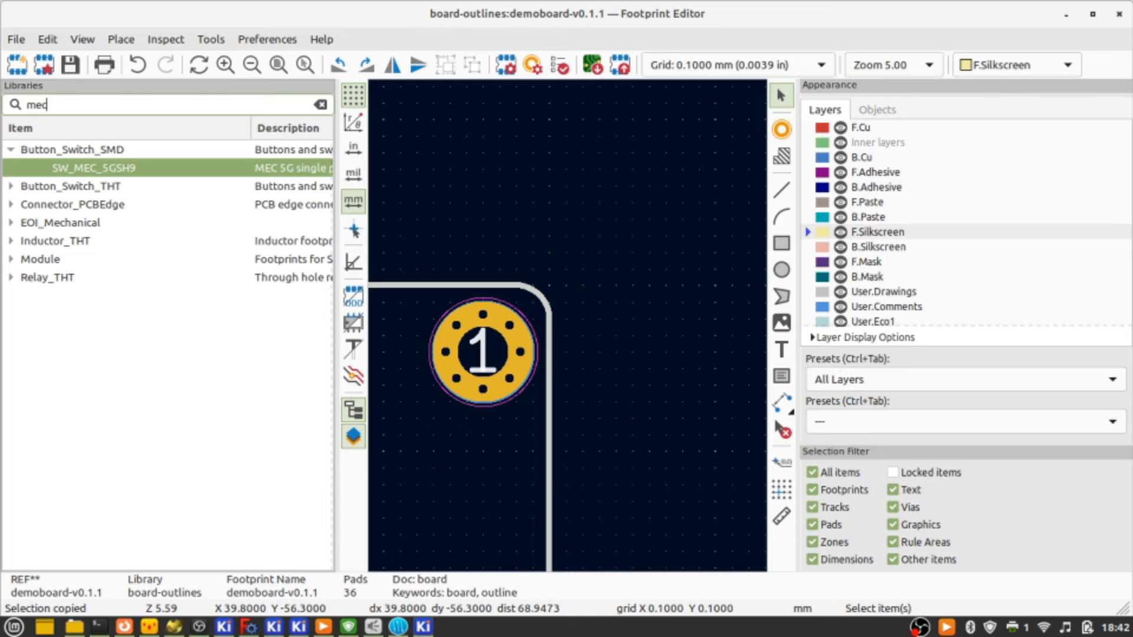
{"action": "key", "text": "Down"}
{"action": "key", "text": "Down"}
{"action": "key", "text": "Down"}
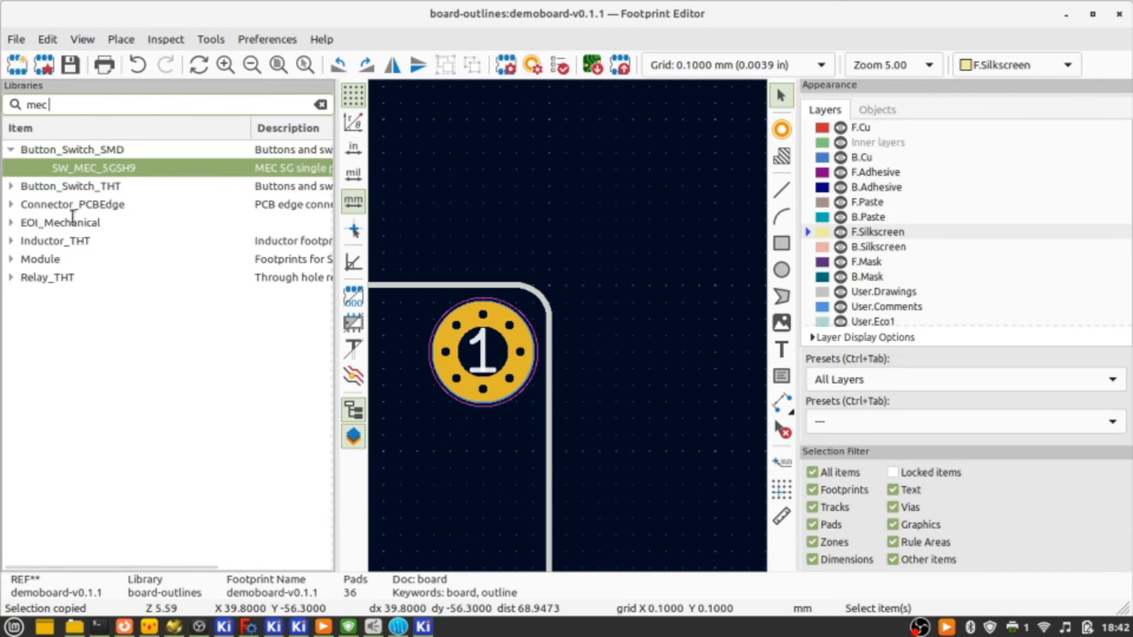
{"action": "left_click", "coordinate": [10, 223]}
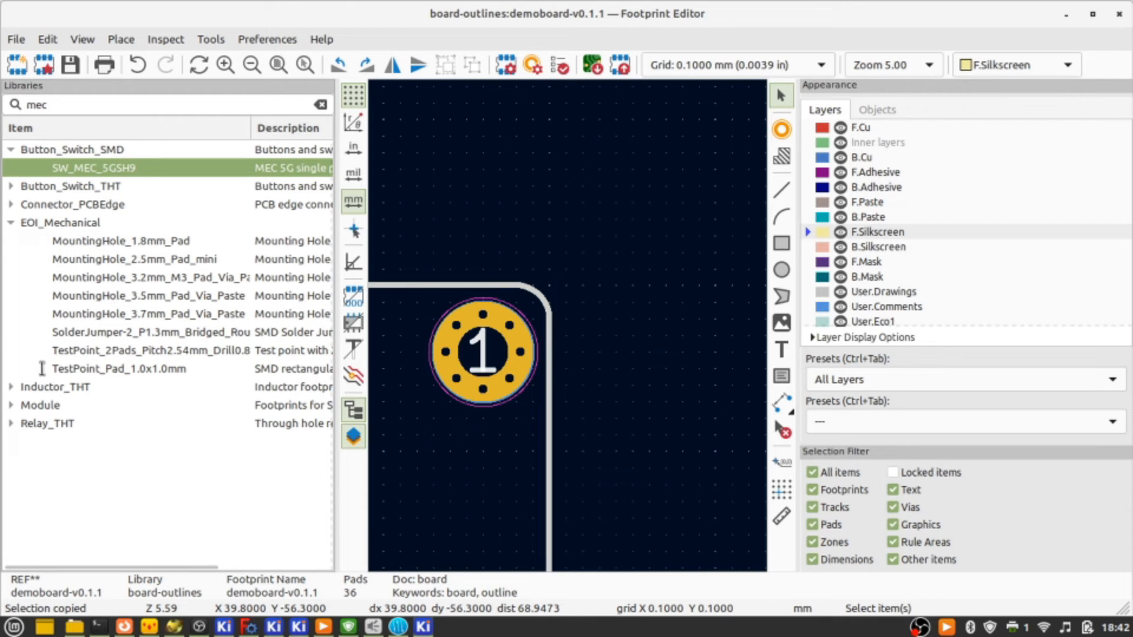
Search the footprint libraries for "mounting" and expand the MountingEquipment and MountingHole libraries.
{"action": "double_click", "coordinate": [78, 107]}
{"action": "type", "text": "mounting"}
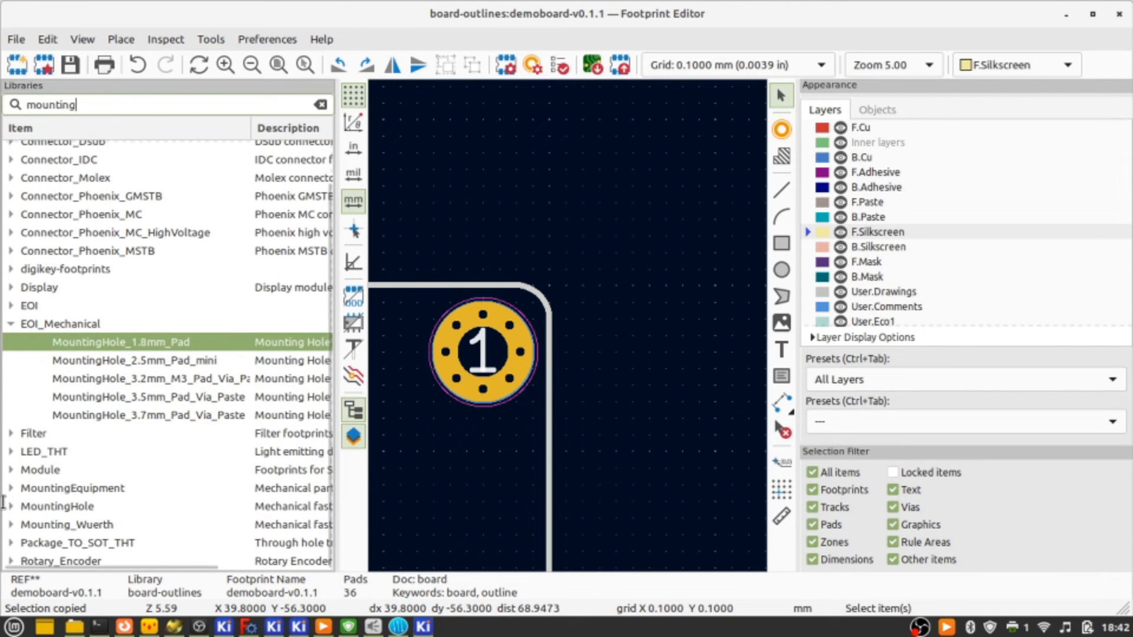
{"action": "left_click", "coordinate": [11, 471]}
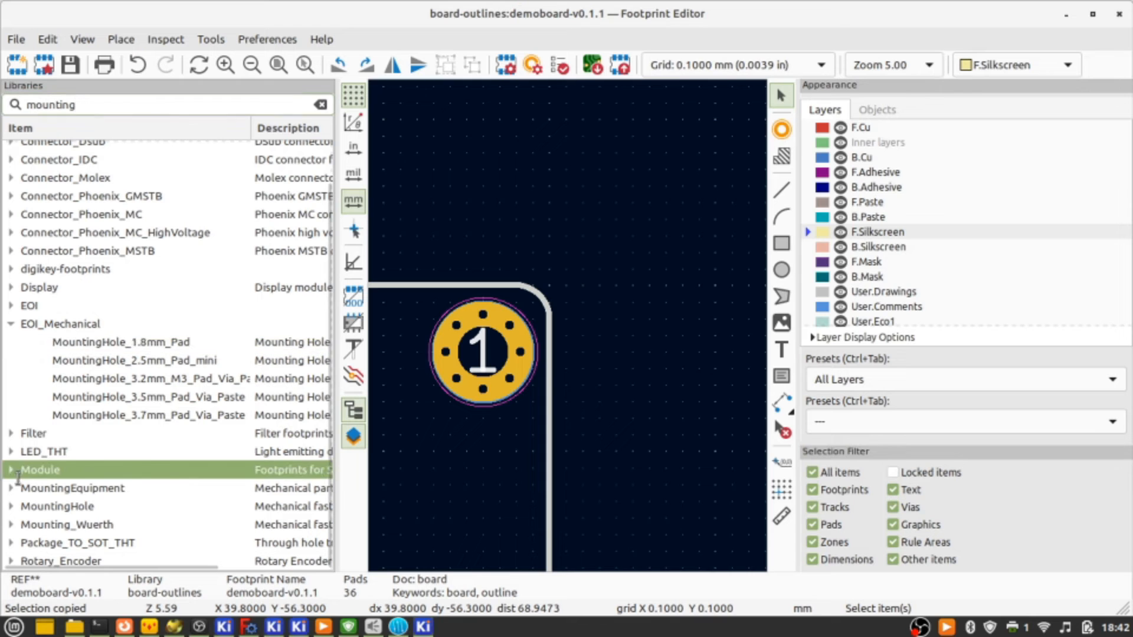
{"action": "left_click", "coordinate": [11, 488]}
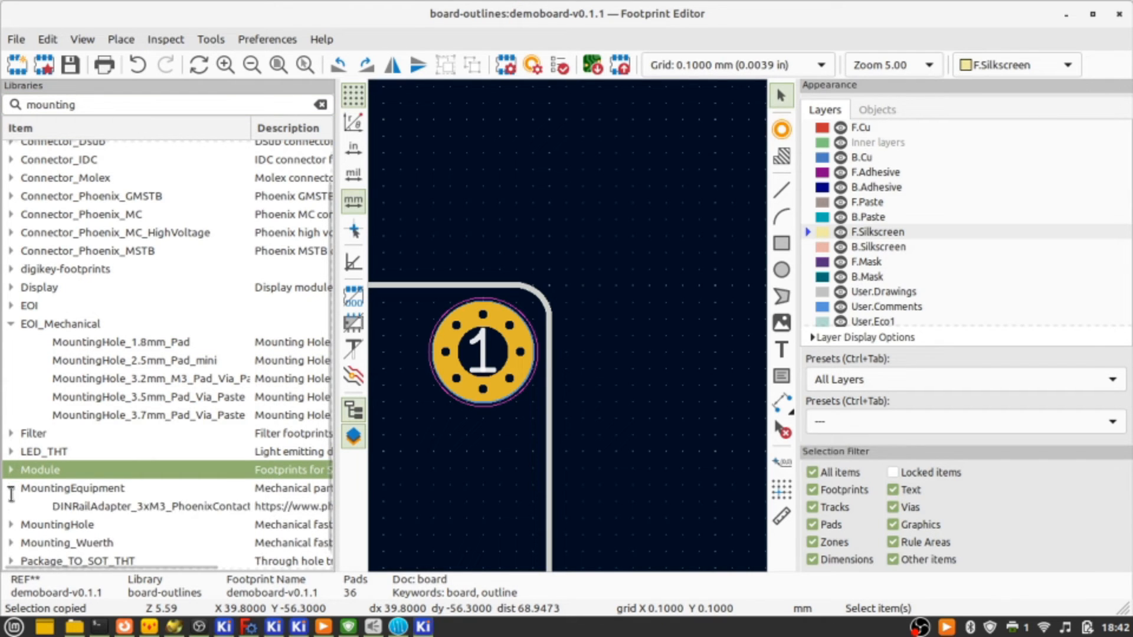
{"action": "left_click", "coordinate": [3, 523]}
{"action": "left_click", "coordinate": [12, 523]}
{"action": "scroll", "coordinate": [77, 489], "scroll_direction": "down", "scroll_amount": 12}
{"action": "left_click", "coordinate": [78, 487]}
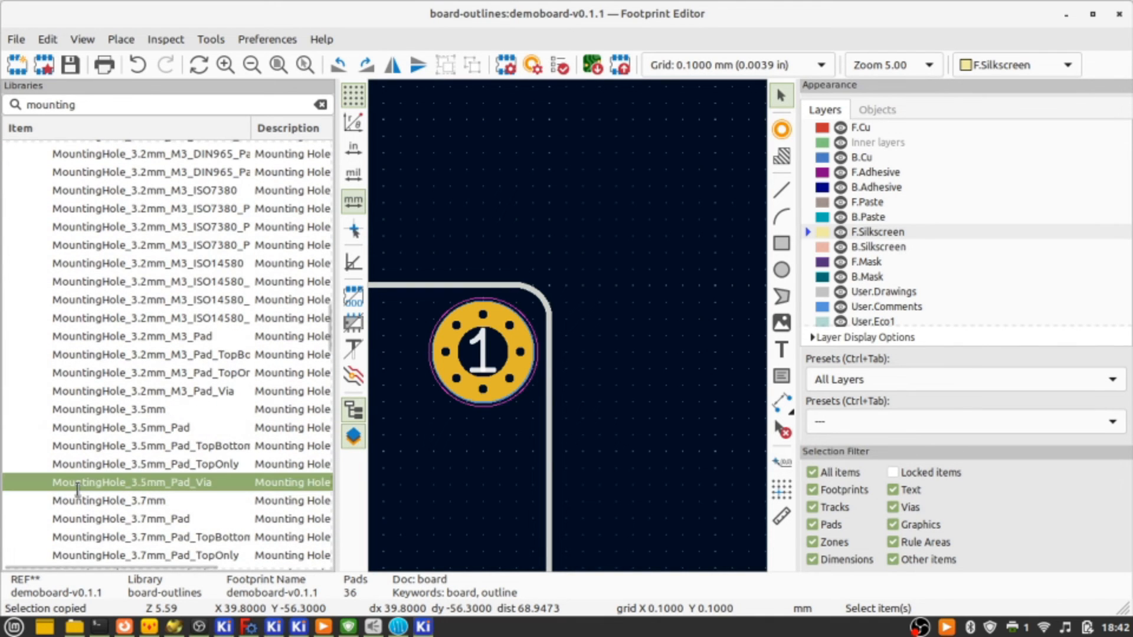
Examine the MountingHole_3.2mm_M3_Pad_Via, MountingHole_3.5mm_Pad, MountingHole_3.5mm and MountingHole_3.5mm_Pad_TopBottom footprints.
{"action": "double_click", "coordinate": [130, 405]}
{"action": "double_click", "coordinate": [147, 387]}
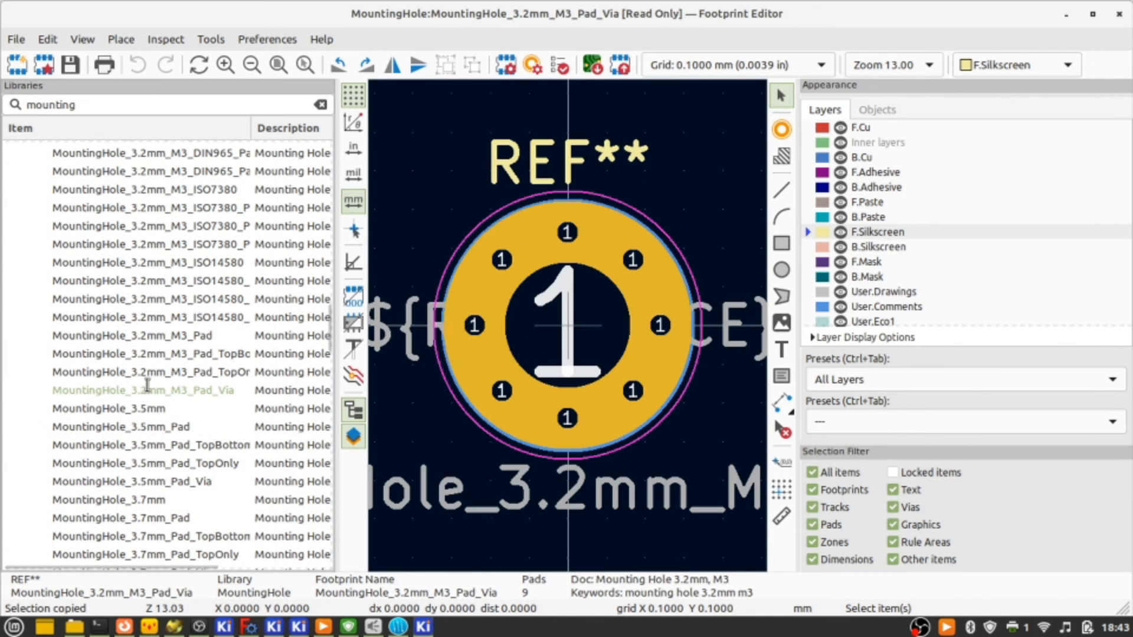
{"action": "double_click", "coordinate": [155, 428]}
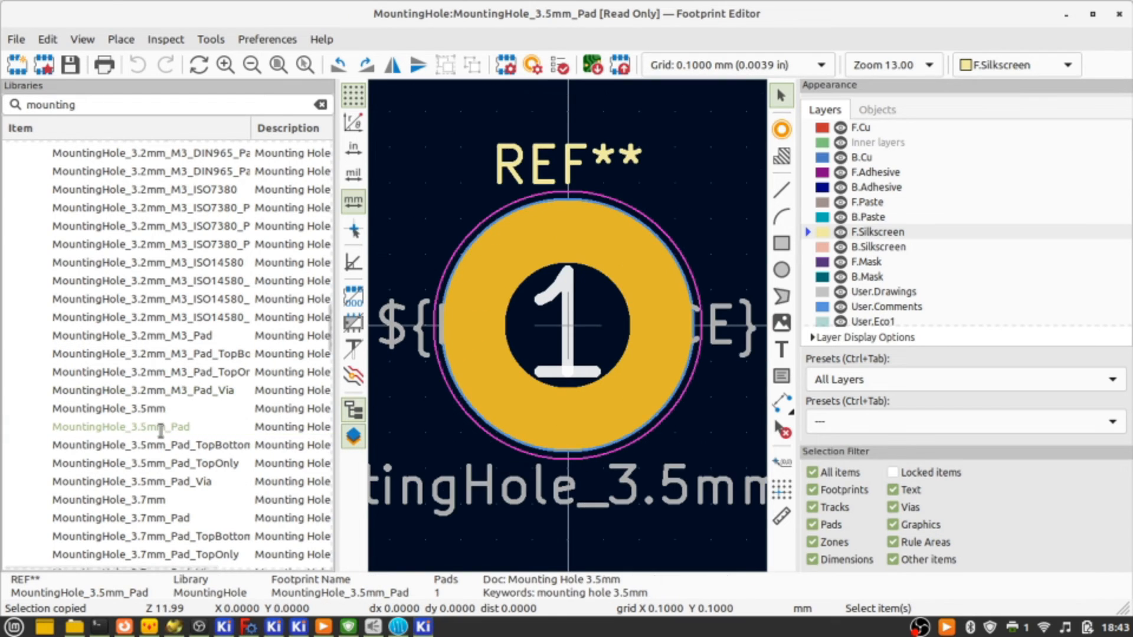
{"action": "double_click", "coordinate": [144, 413]}
{"action": "double_click", "coordinate": [159, 446]}
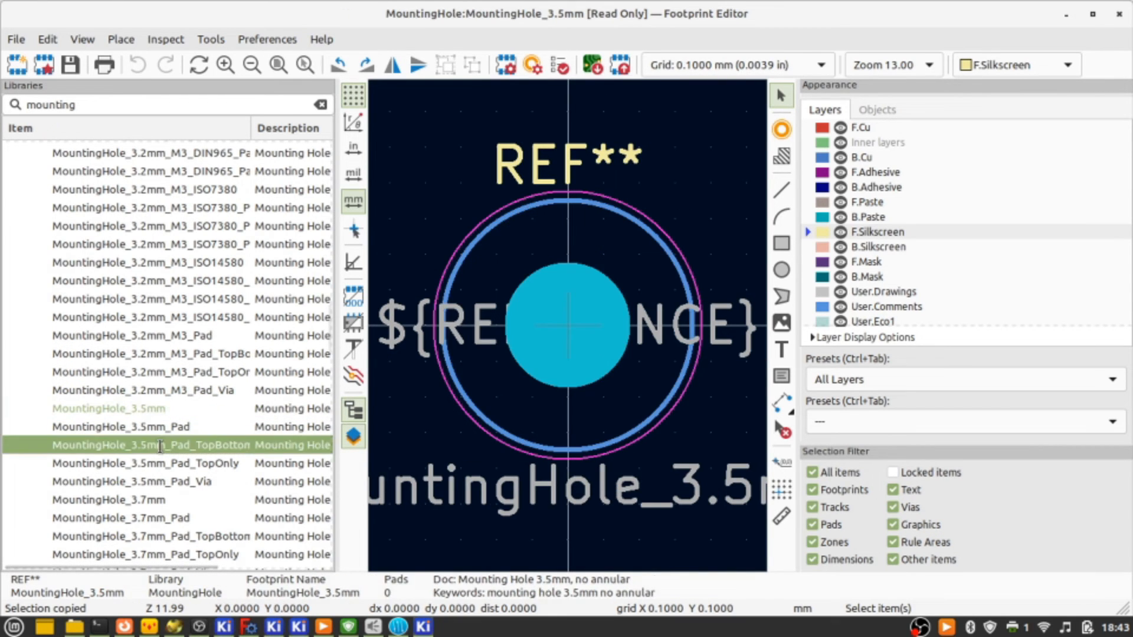
{"action": "scroll", "coordinate": [159, 446], "scroll_direction": "down", "scroll_amount": 10}
{"action": "scroll", "coordinate": [159, 447], "scroll_direction": "down", "scroll_amount": 10}
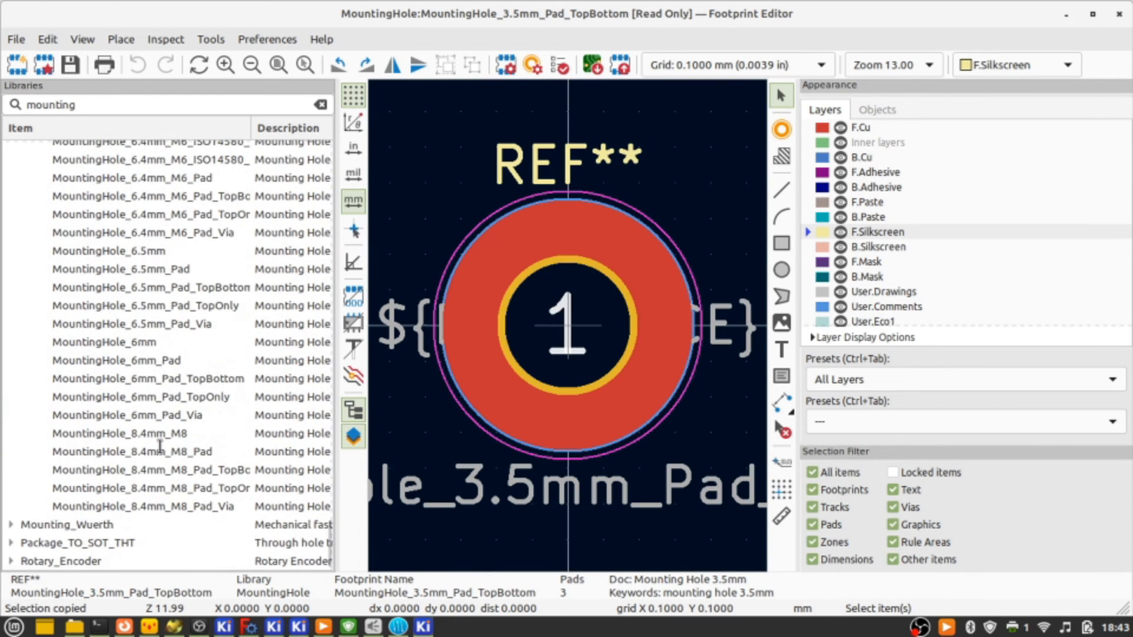
{"action": "scroll", "coordinate": [159, 446], "scroll_direction": "up", "scroll_amount": 20}
{"action": "scroll", "coordinate": [159, 447], "scroll_direction": "down", "scroll_amount": 4}
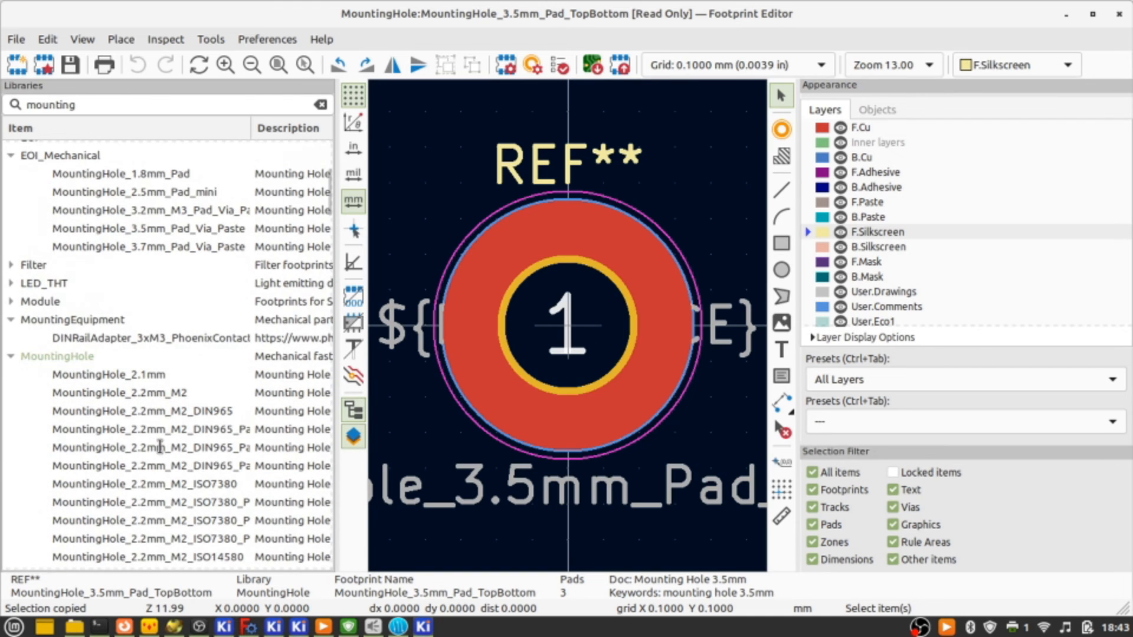
Search the footprint libraries for "mark" and open FCC-Logo_14.6x12mm_SilkScreen.
{"action": "double_click", "coordinate": [108, 104]}
{"action": "type", "text": "ma"}
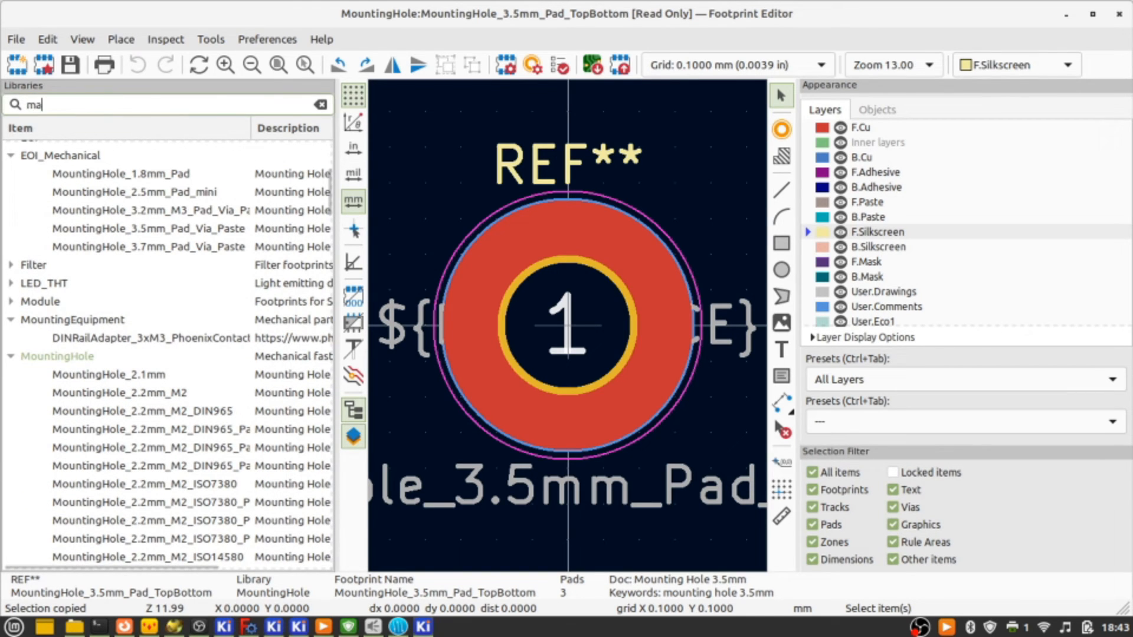
{"action": "type", "text": "rk"}
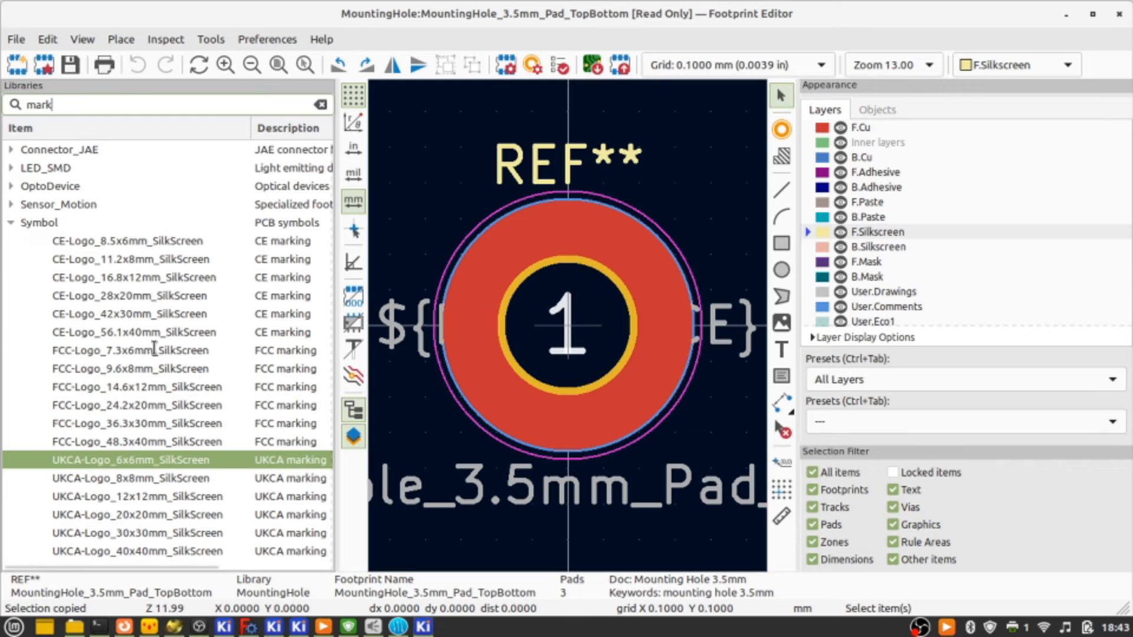
{"action": "left_click", "coordinate": [71, 389]}
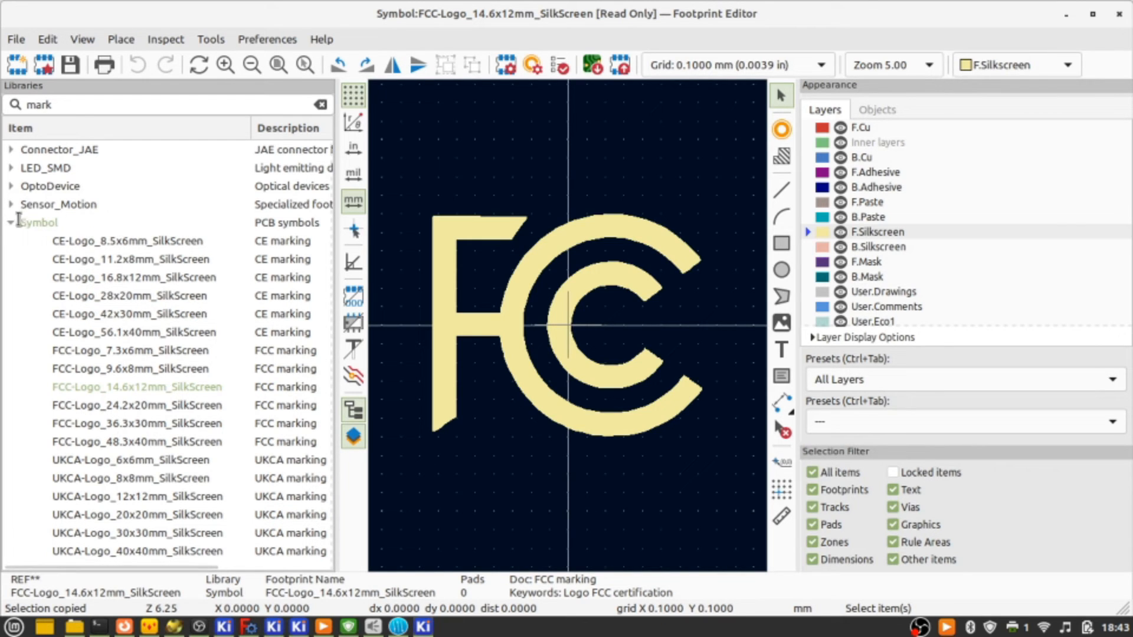
Find the Fiducial_1.5mm_Mask3mm footprint by searching for "fid", open it and copy its fiducial items.
{"action": "double_click", "coordinate": [109, 101]}
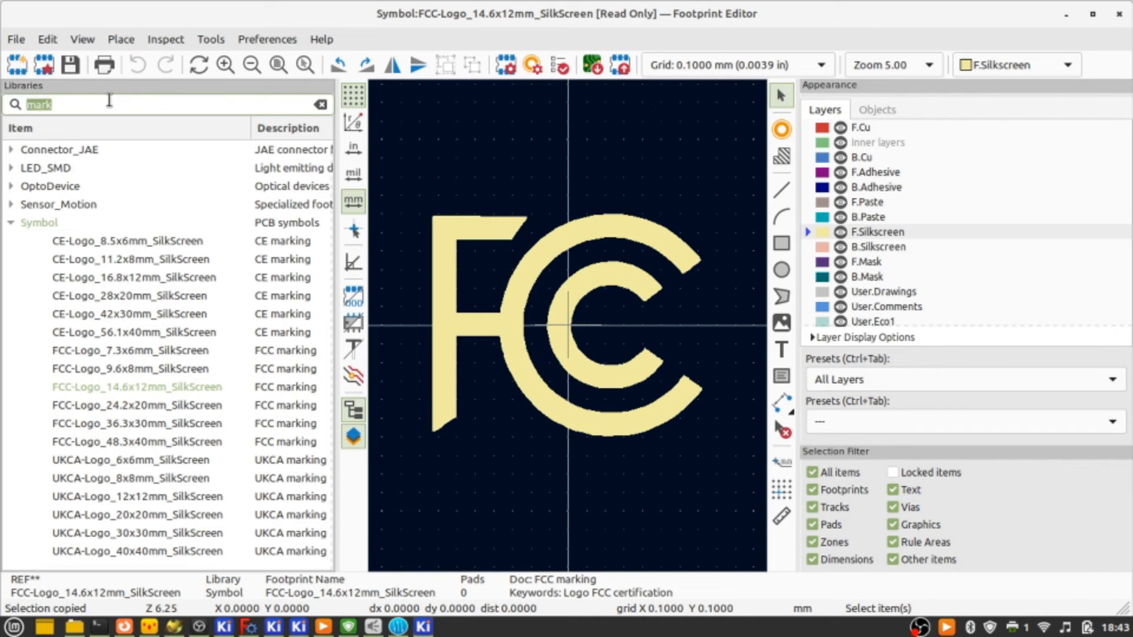
{"action": "key", "text": "BackSpace"}
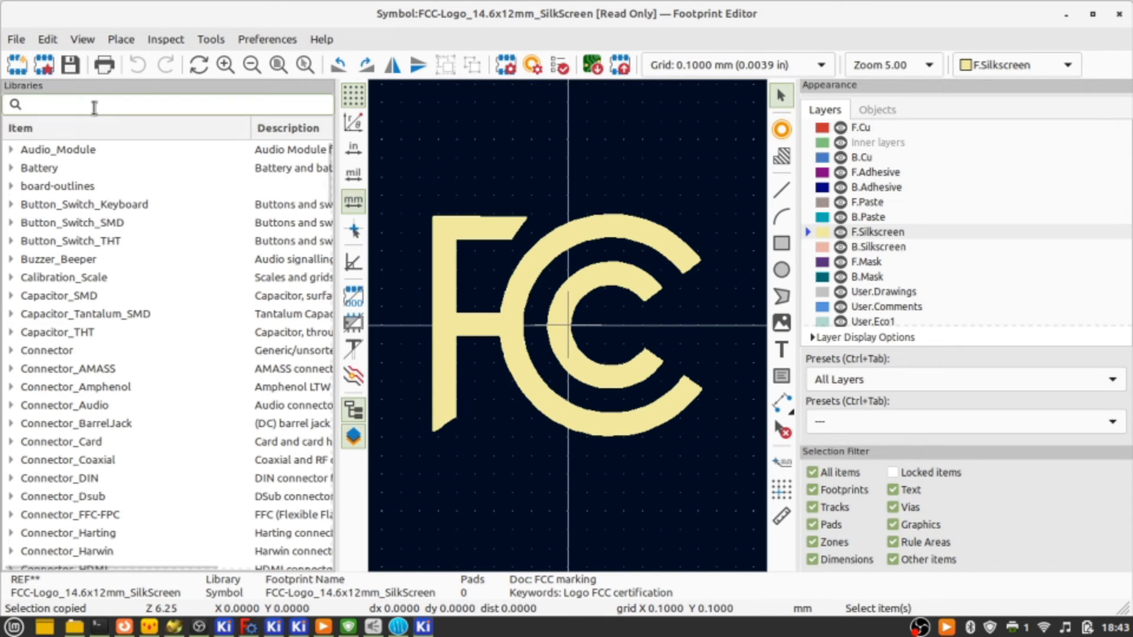
{"action": "type", "text": "fid"}
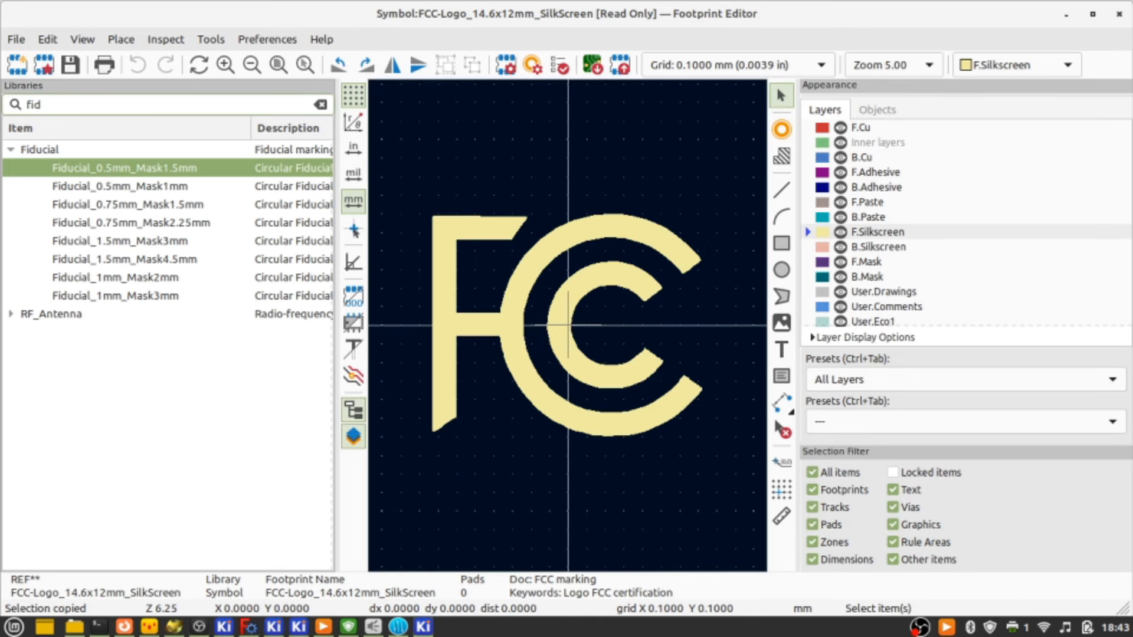
{"action": "double_click", "coordinate": [147, 240]}
{"action": "scroll", "coordinate": [441, 211], "scroll_direction": "down", "scroll_amount": 5}
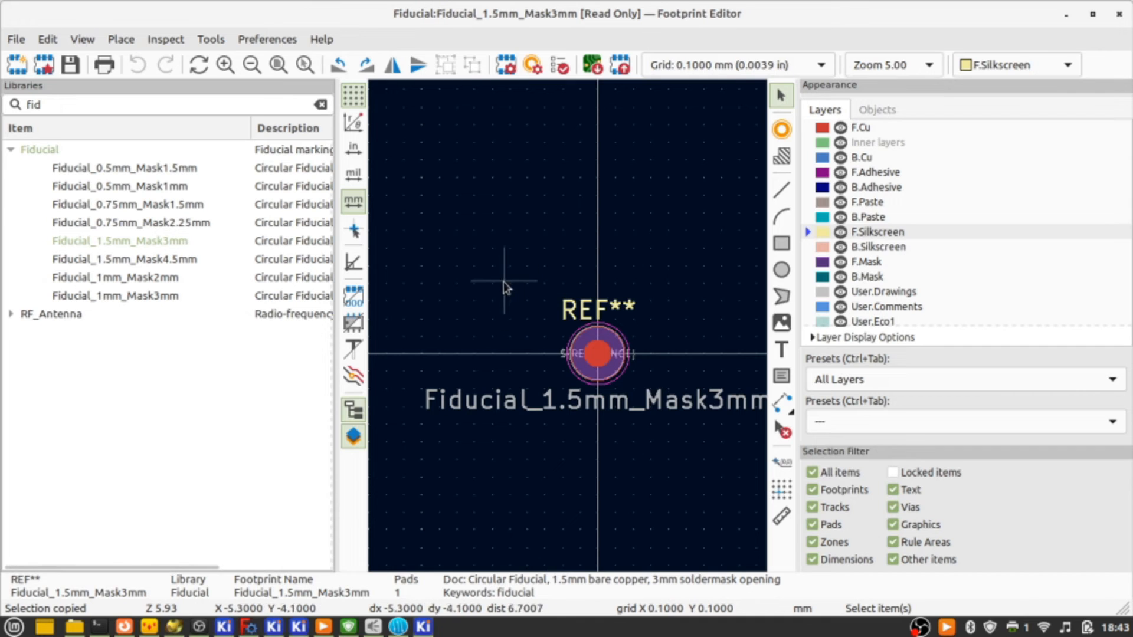
{"action": "left_click_drag", "start_coordinate": [548, 324], "coordinate": [731, 418]}
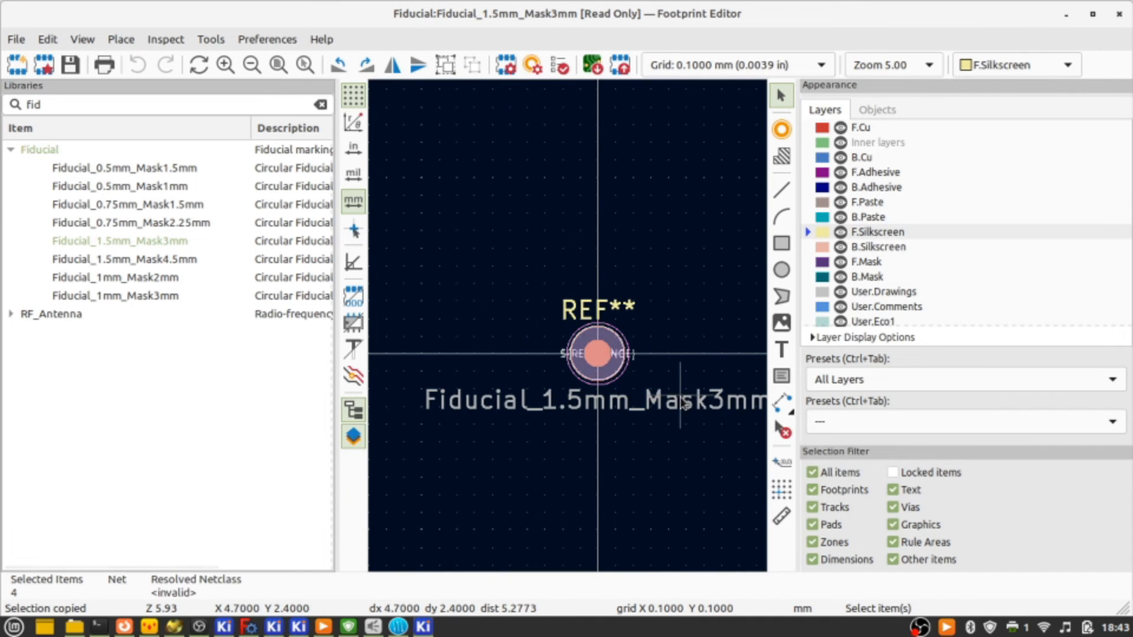
Reopen the demoboard-v0.1.1 footprint and paste the copied fiducial just to the right of the upper-left mounting hole.
{"action": "left_click", "coordinate": [320, 104]}
{"action": "type", "text": "demo"}
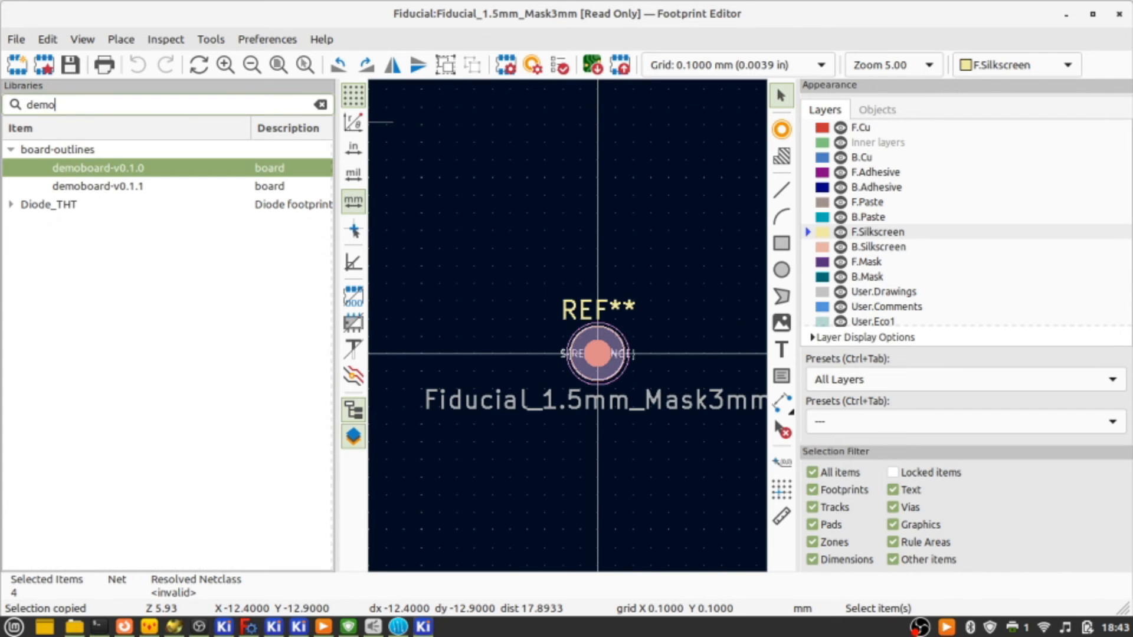
{"action": "double_click", "coordinate": [100, 185]}
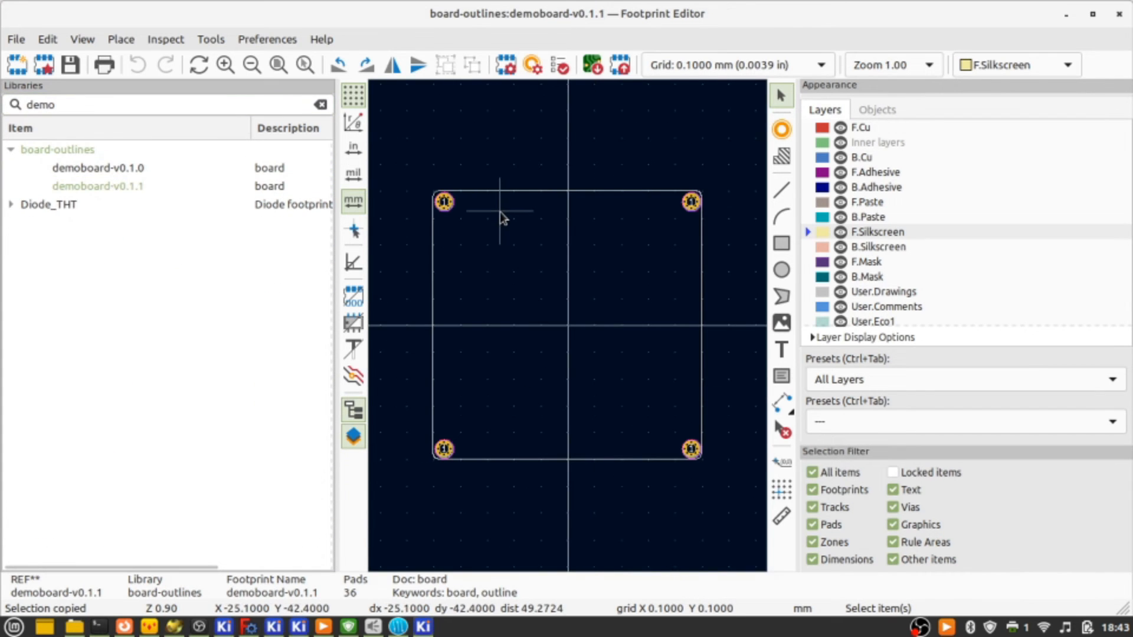
{"action": "scroll", "coordinate": [446, 202], "scroll_direction": "up", "scroll_amount": 3}
{"action": "key", "text": "ctrl+v"}
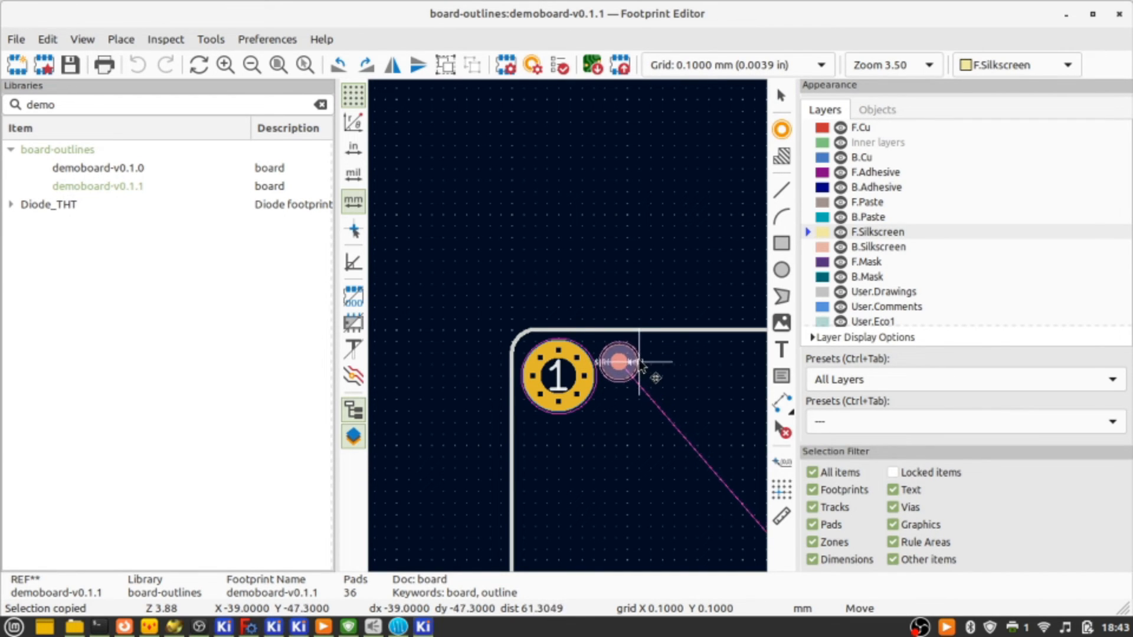
{"action": "left_click", "coordinate": [644, 362]}
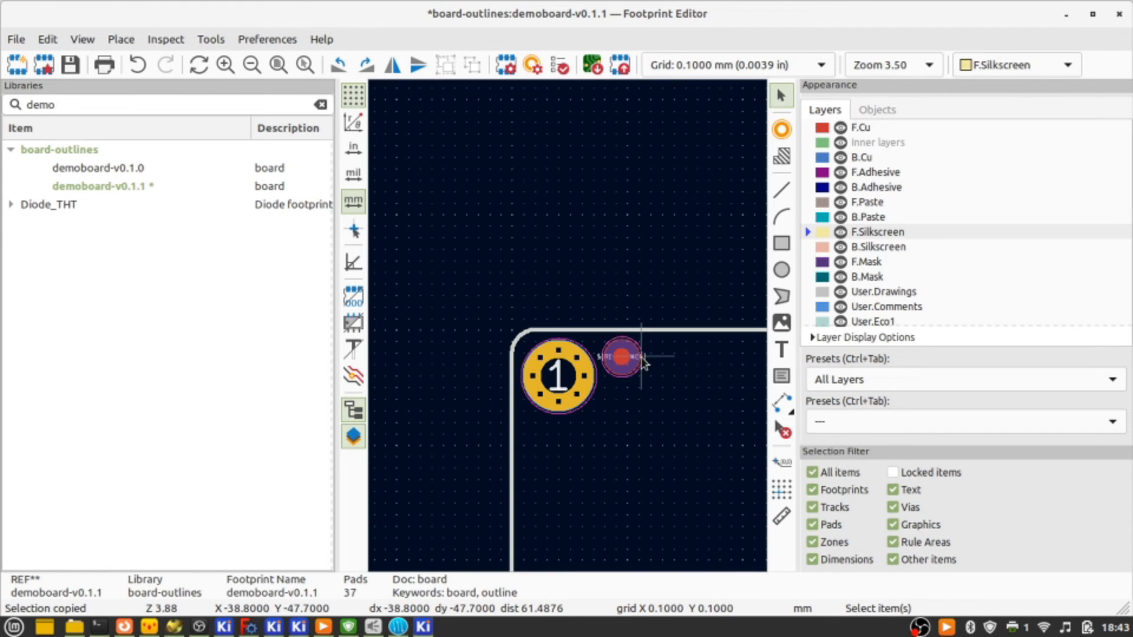
Paste a second fiducial, flipped to the back side, just to the left of the upper-right mounting hole.
{"action": "key", "text": "ctrl+v"}
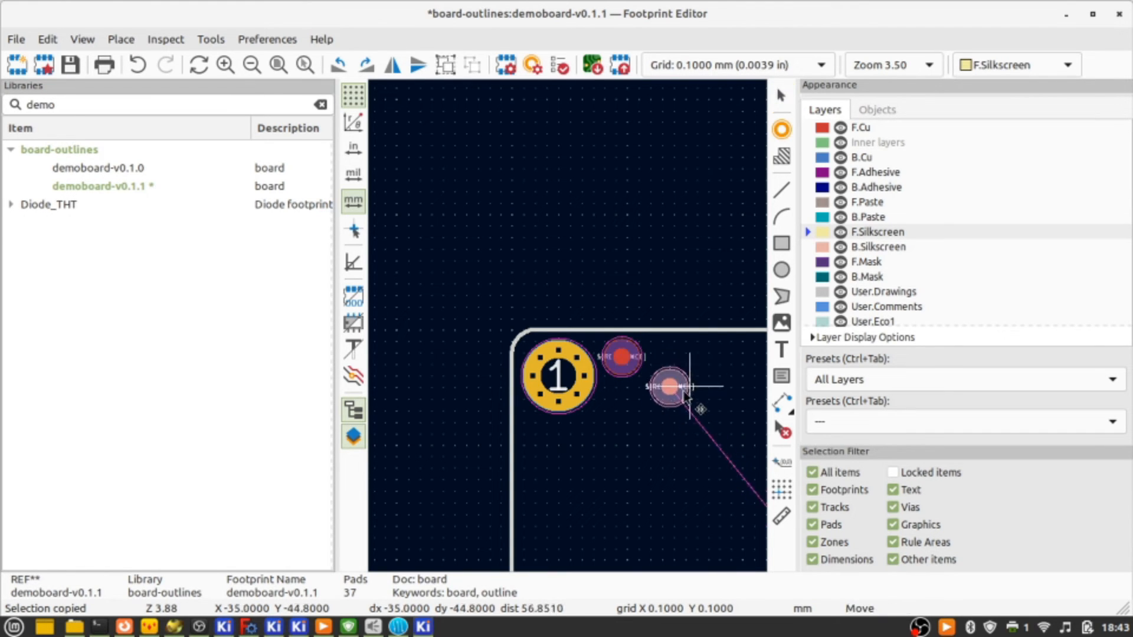
{"action": "key", "text": "Escape"}
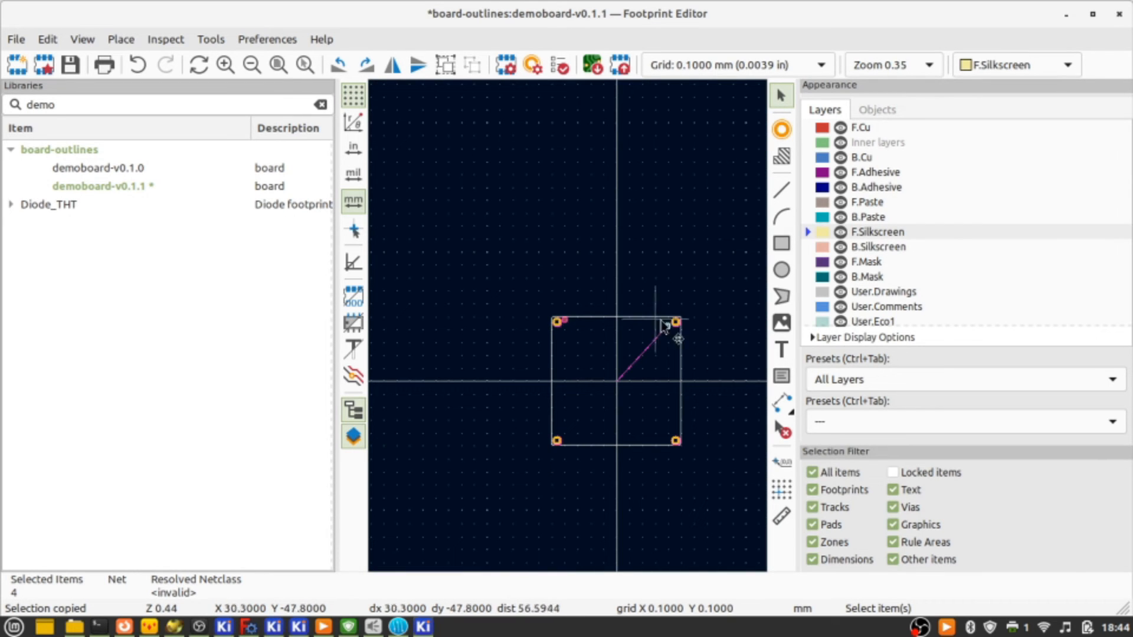
{"action": "left_click", "coordinate": [670, 349]}
{"action": "scroll", "coordinate": [569, 332], "scroll_direction": "up", "scroll_amount": 7}
{"action": "scroll", "coordinate": [514, 320], "scroll_direction": "up", "scroll_amount": 7}
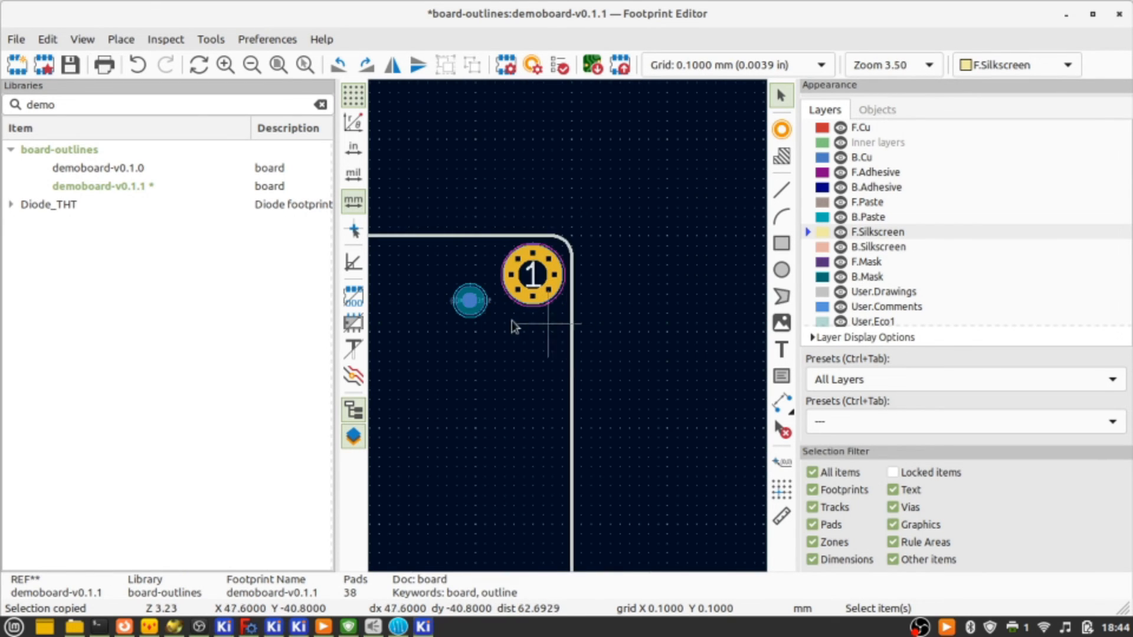
Paste another front-side fiducial just above and to the left of the lower-right mounting hole.
{"action": "scroll", "coordinate": [675, 286], "scroll_direction": "down", "scroll_amount": 8}
{"action": "key", "text": "ctrl+v"}
{"action": "scroll", "coordinate": [541, 385], "scroll_direction": "down", "scroll_amount": 5}
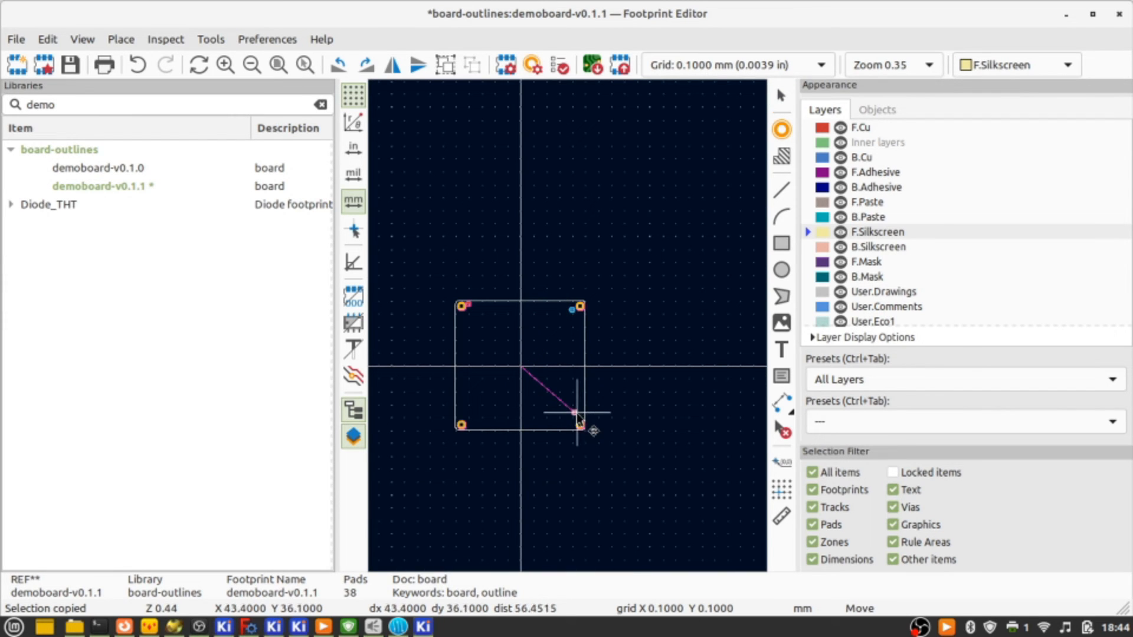
{"action": "left_click", "coordinate": [566, 411]}
{"action": "scroll", "coordinate": [568, 332], "scroll_direction": "up", "scroll_amount": 7}
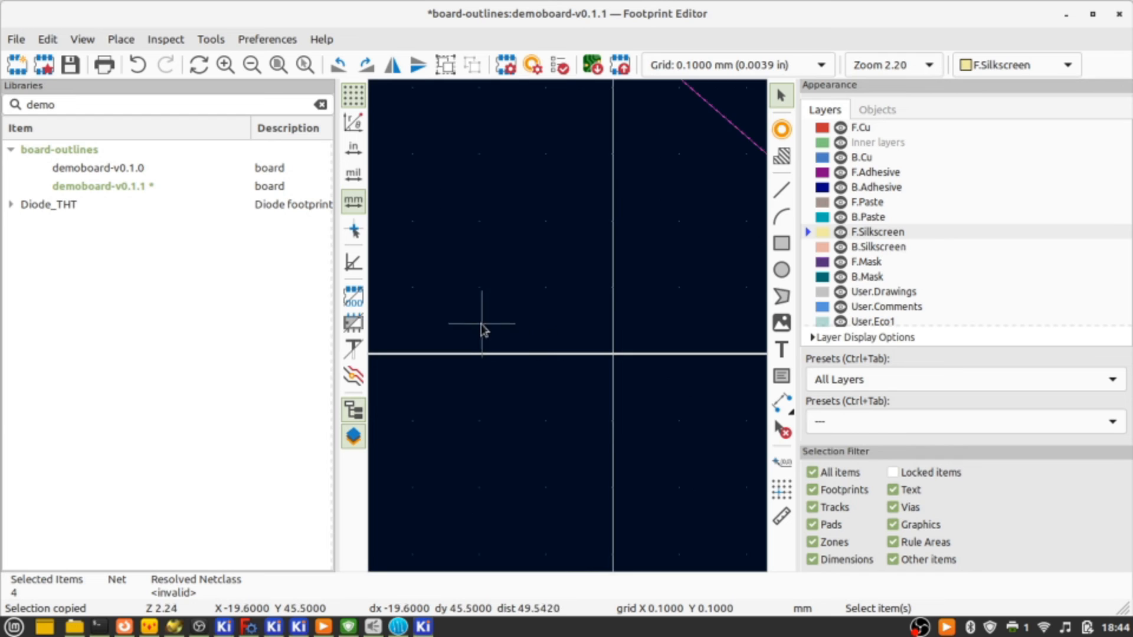
Copy the back-side fiducial beside the upper-right mounting hole, leaving out the hole, and paste the copy a short distance below the original.
{"action": "scroll", "coordinate": [568, 332], "scroll_direction": "down", "scroll_amount": 5}
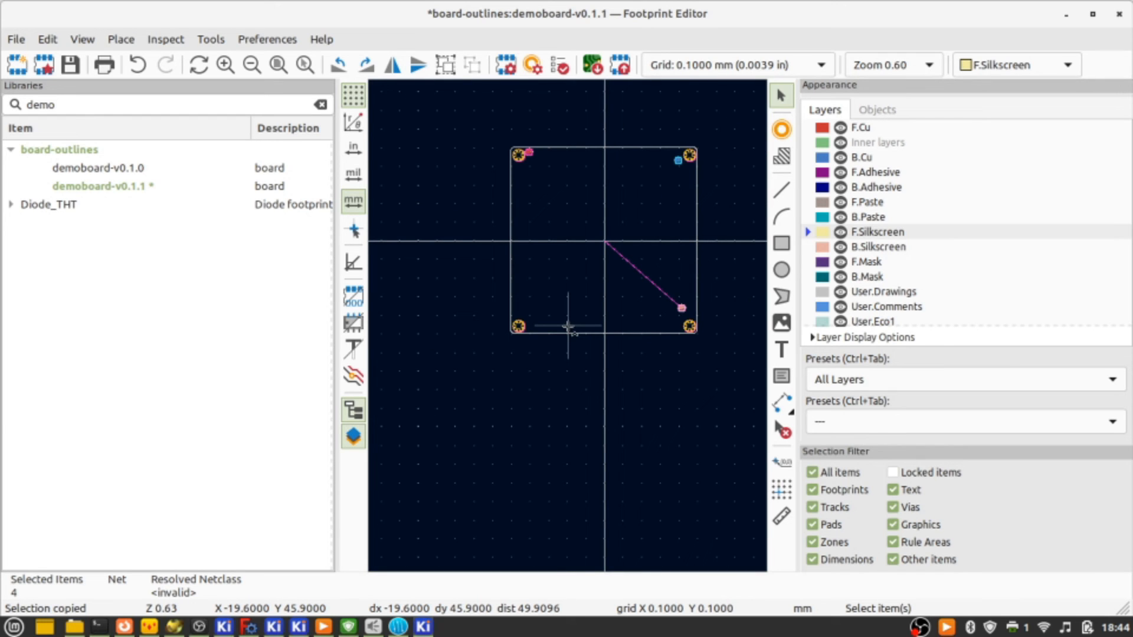
{"action": "left_click_drag", "start_coordinate": [659, 153], "coordinate": [690, 179]}
{"action": "scroll", "coordinate": [690, 179], "scroll_direction": "up", "scroll_amount": 5}
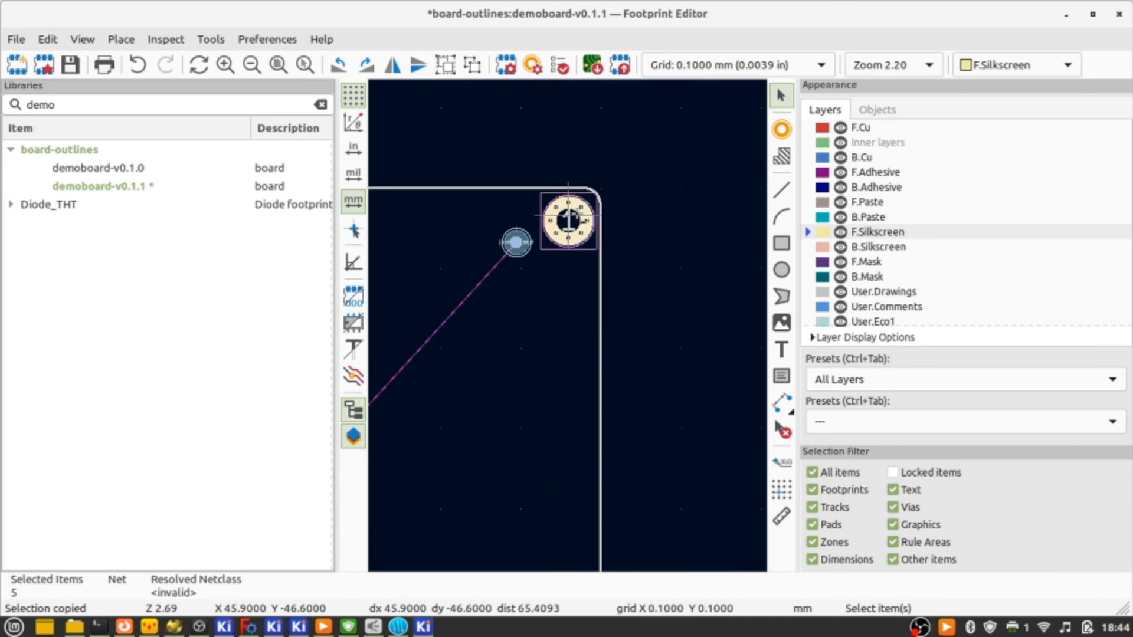
{"action": "left_click", "coordinate": [568, 219], "text": "ctrl+shift"}
{"action": "key", "text": "ctrl+v"}
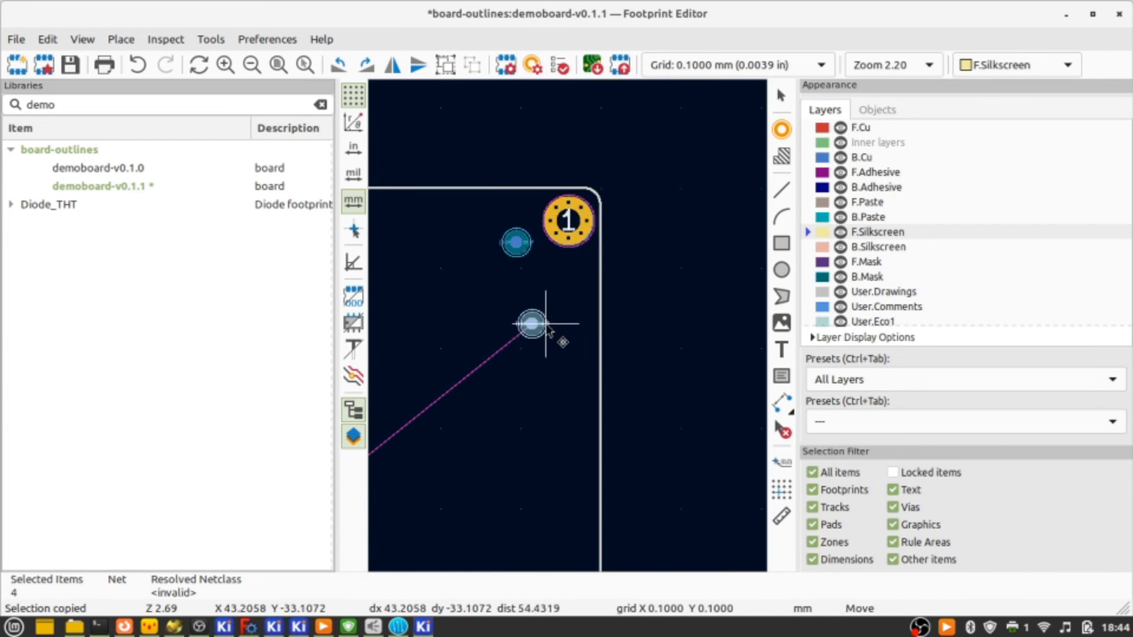
{"action": "left_click", "coordinate": [505, 337]}
Group the four items of the newly pasted back-side fiducial, the lower of the two.
{"action": "left_click_drag", "start_coordinate": [466, 295], "coordinate": [554, 391]}
{"action": "left_click", "coordinate": [544, 373]}
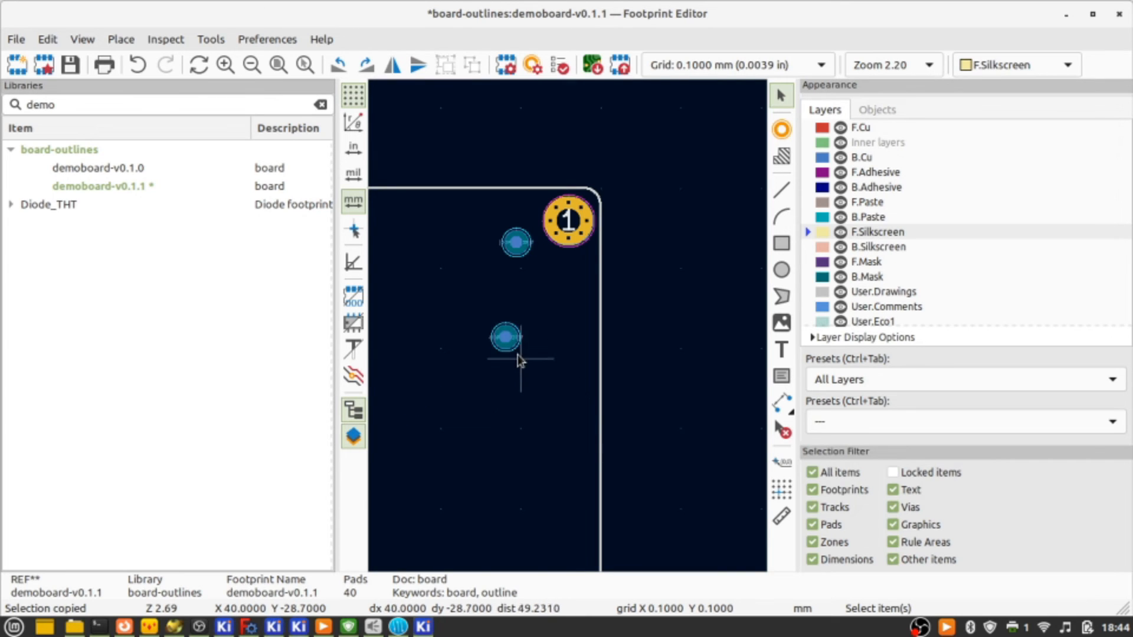
{"action": "left_click", "coordinate": [506, 337]}
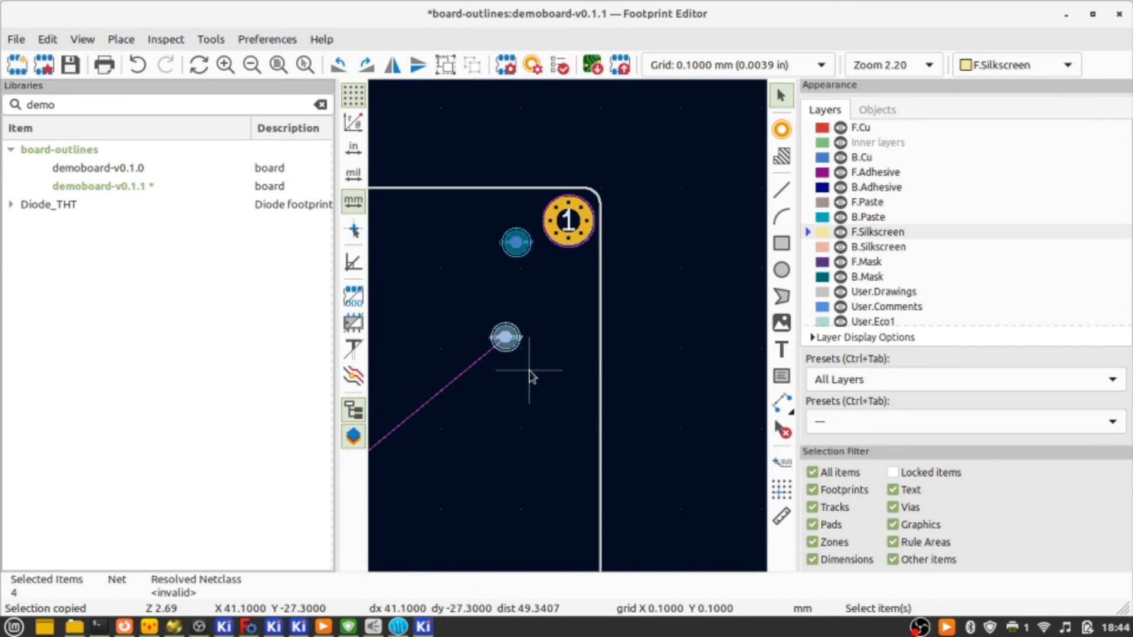
{"action": "right_click", "coordinate": [494, 334]}
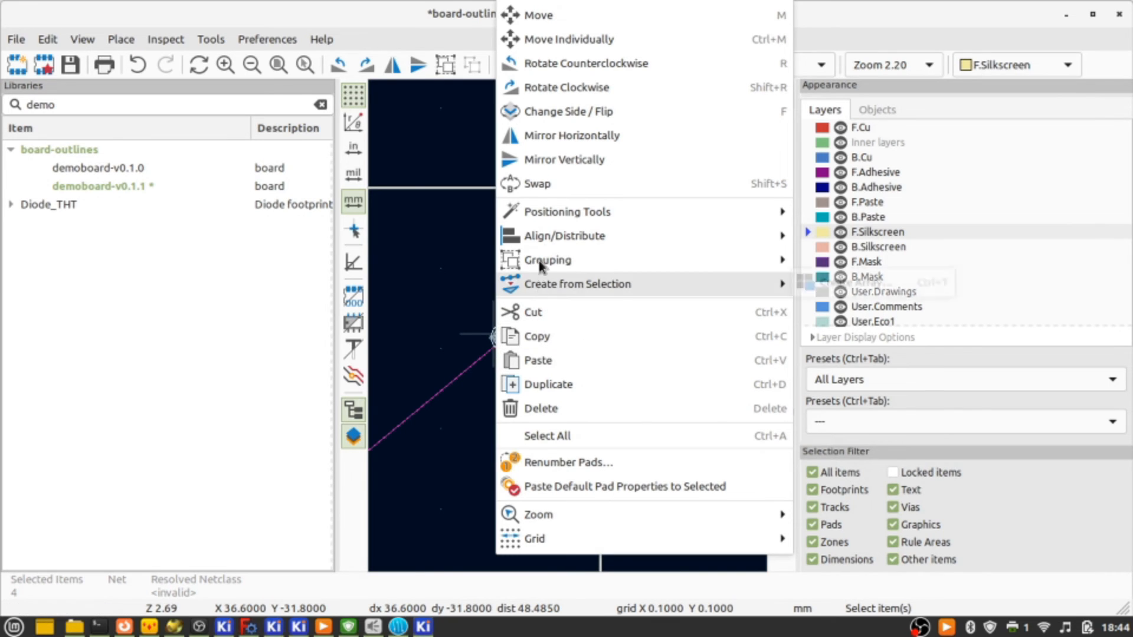
{"action": "mouse_move", "coordinate": [552, 260]}
{"action": "left_click", "coordinate": [830, 259]}
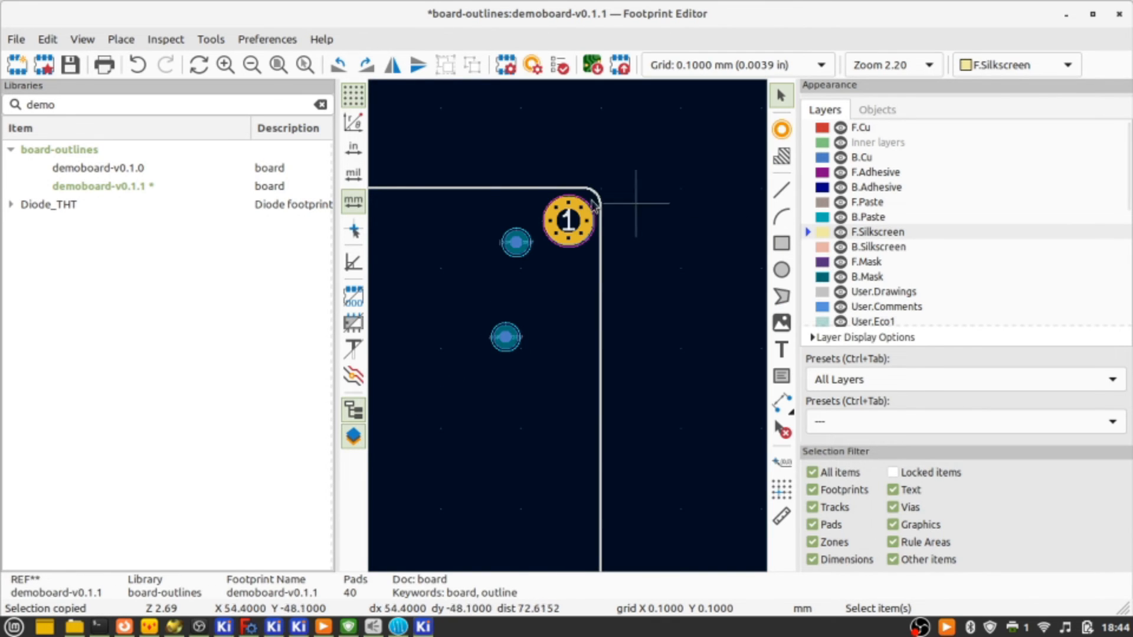
Group the items of the back-side fiducial beside the upper-right mounting hole.
{"action": "right_click", "coordinate": [513, 242]}
{"action": "mouse_move", "coordinate": [586, 322]}
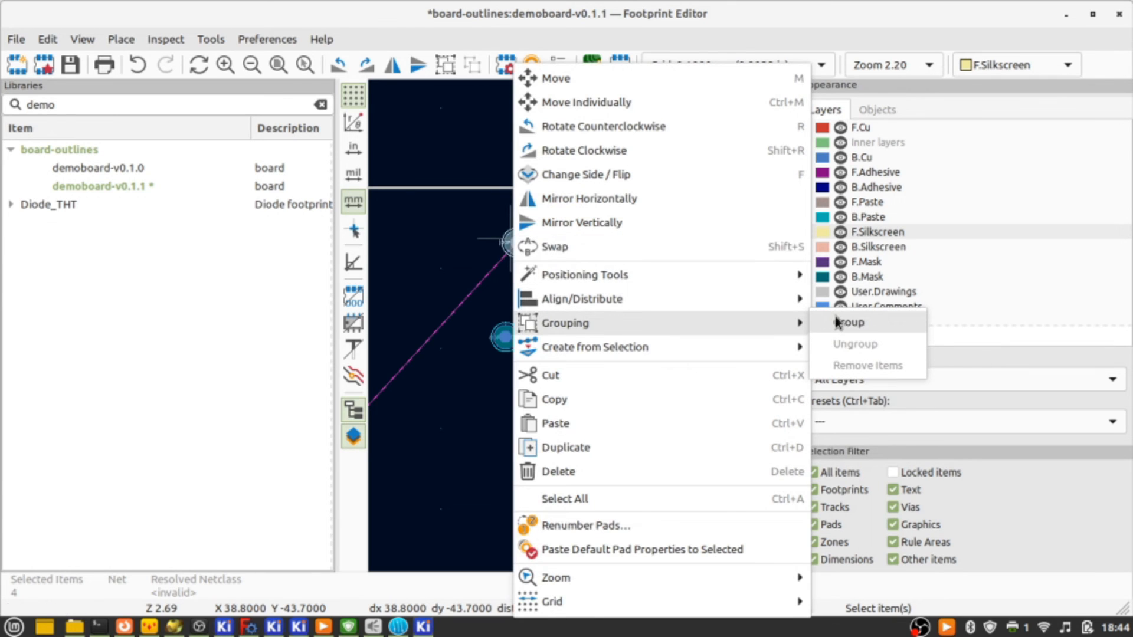
{"action": "left_click", "coordinate": [837, 323]}
{"action": "key", "text": "Escape"}
Group the items of the front-side fiducial beside the upper-left mounting hole.
{"action": "scroll", "coordinate": [510, 236], "scroll_direction": "down", "scroll_amount": 13}
{"action": "scroll", "coordinate": [471, 337], "scroll_direction": "up", "scroll_amount": 12}
{"action": "scroll", "coordinate": [584, 283], "scroll_direction": "down", "scroll_amount": 6}
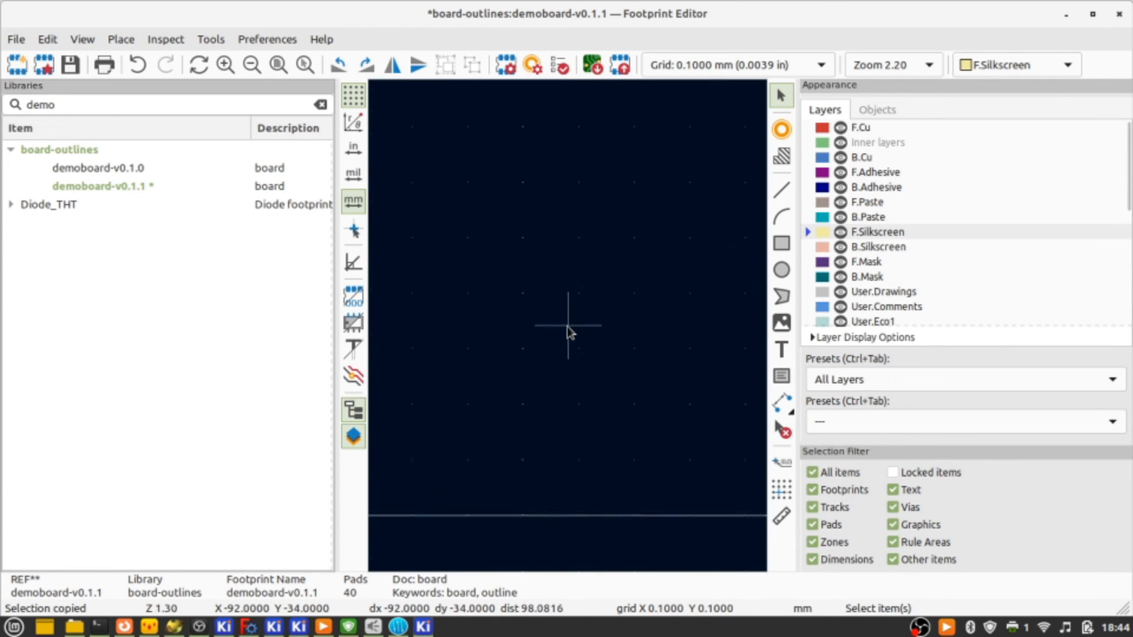
{"action": "scroll", "coordinate": [698, 318], "scroll_direction": "up", "scroll_amount": 8}
{"action": "scroll", "coordinate": [496, 212], "scroll_direction": "up", "scroll_amount": 5}
{"action": "left_click_drag", "start_coordinate": [518, 311], "coordinate": [740, 523]}
{"action": "right_click", "coordinate": [679, 475]}
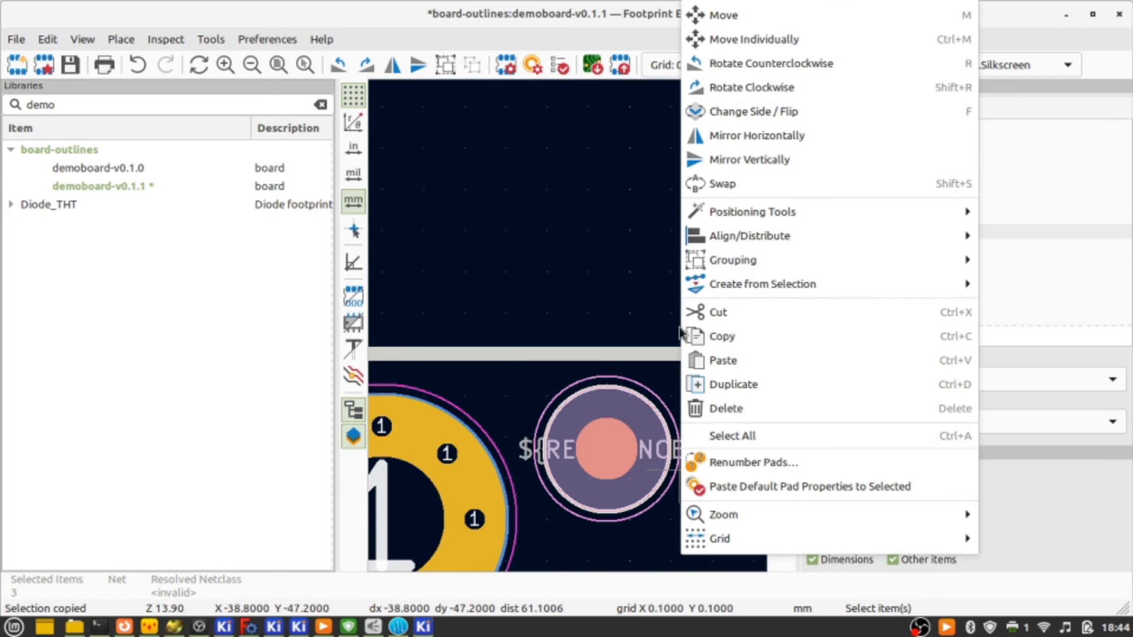
{"action": "mouse_move", "coordinate": [791, 260]}
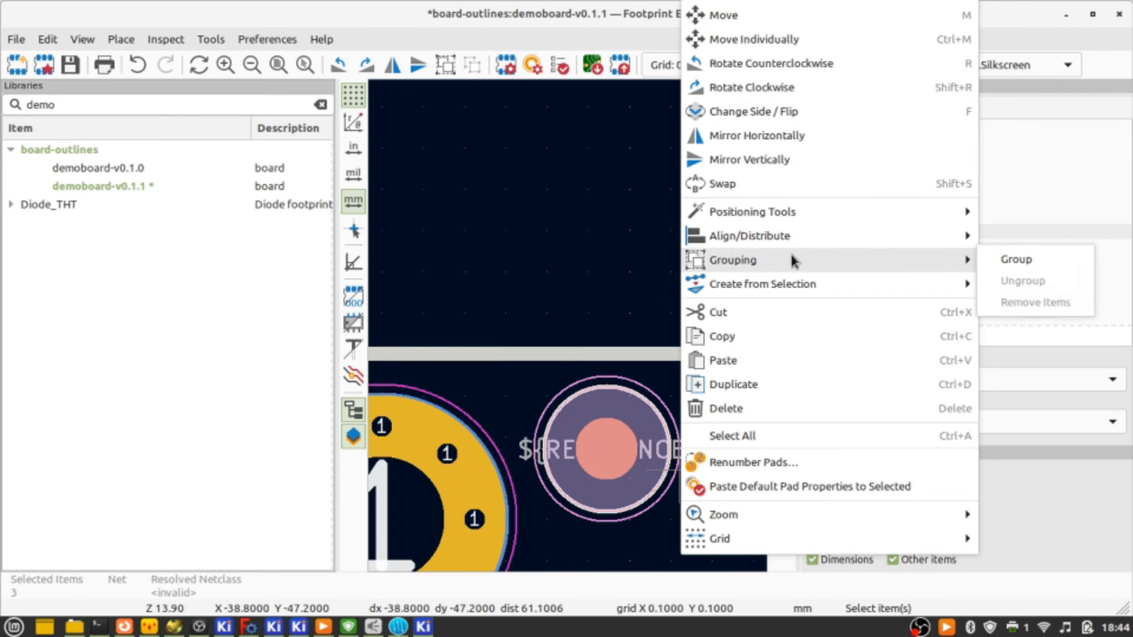
{"action": "left_click", "coordinate": [1040, 260]}
{"action": "key", "text": "ctrl+c"}
{"action": "left_click", "coordinate": [505, 245]}
{"action": "scroll", "coordinate": [506, 246], "scroll_direction": "down", "scroll_amount": 1}
{"action": "scroll", "coordinate": [568, 332], "scroll_direction": "down", "scroll_amount": 9}
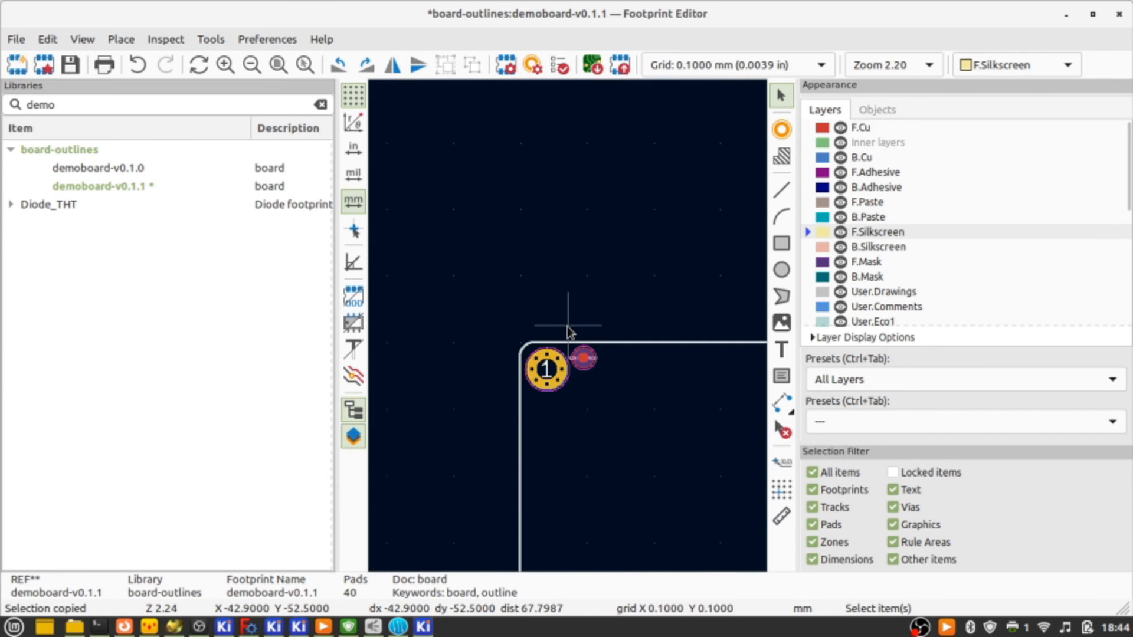
Group the four items of the front-side fiducial near the lower-right mounting hole.
{"action": "scroll", "coordinate": [652, 397], "scroll_direction": "up", "scroll_amount": 3}
{"action": "left_click_drag", "start_coordinate": [477, 365], "coordinate": [556, 403]}
{"action": "right_click", "coordinate": [526, 396]}
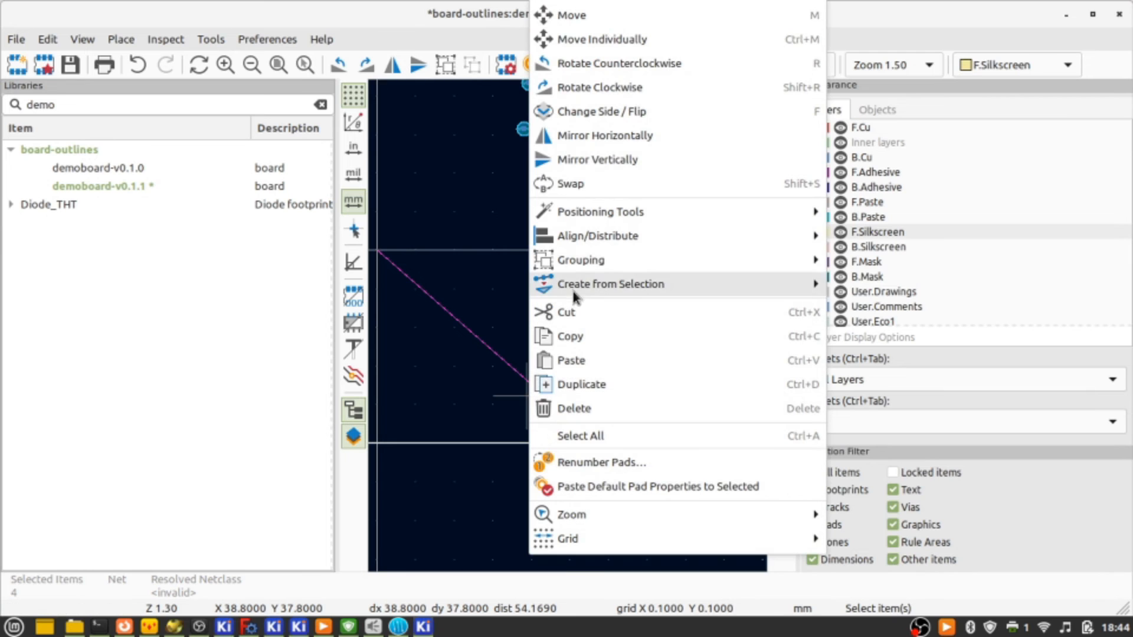
{"action": "mouse_move", "coordinate": [706, 272]}
{"action": "left_click", "coordinate": [855, 273]}
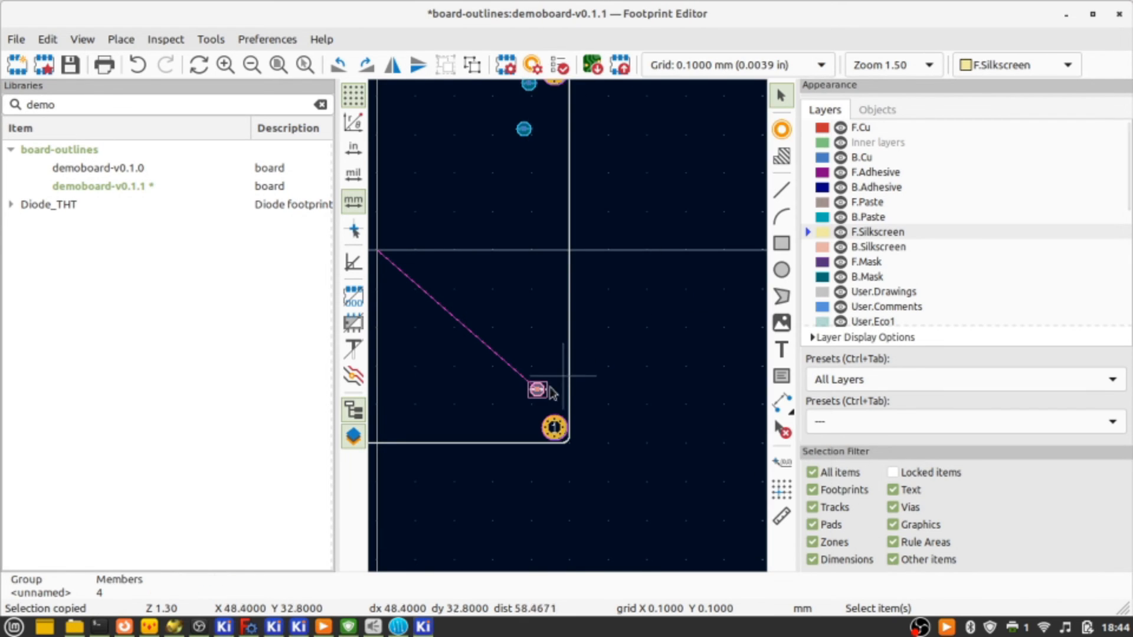
Enter the lower-right fiducial's group and delete its ${REFERENCE} text.
{"action": "scroll", "coordinate": [538, 384], "scroll_direction": "up", "scroll_amount": 5}
{"action": "left_click", "coordinate": [499, 373]}
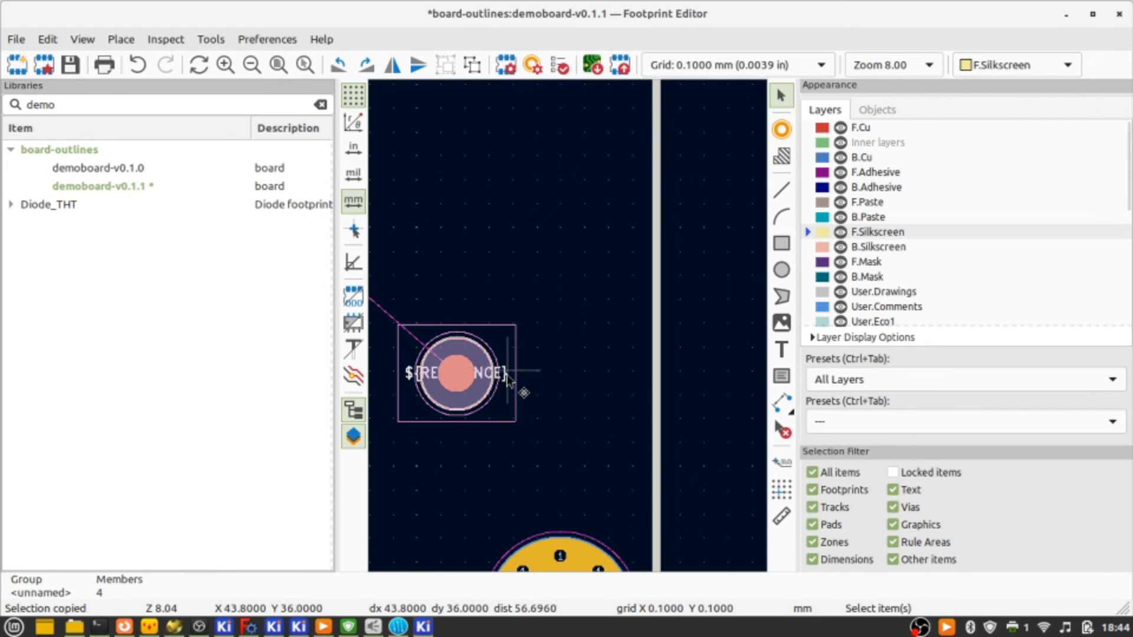
{"action": "left_click", "coordinate": [507, 376]}
{"action": "key", "text": "Delete"}
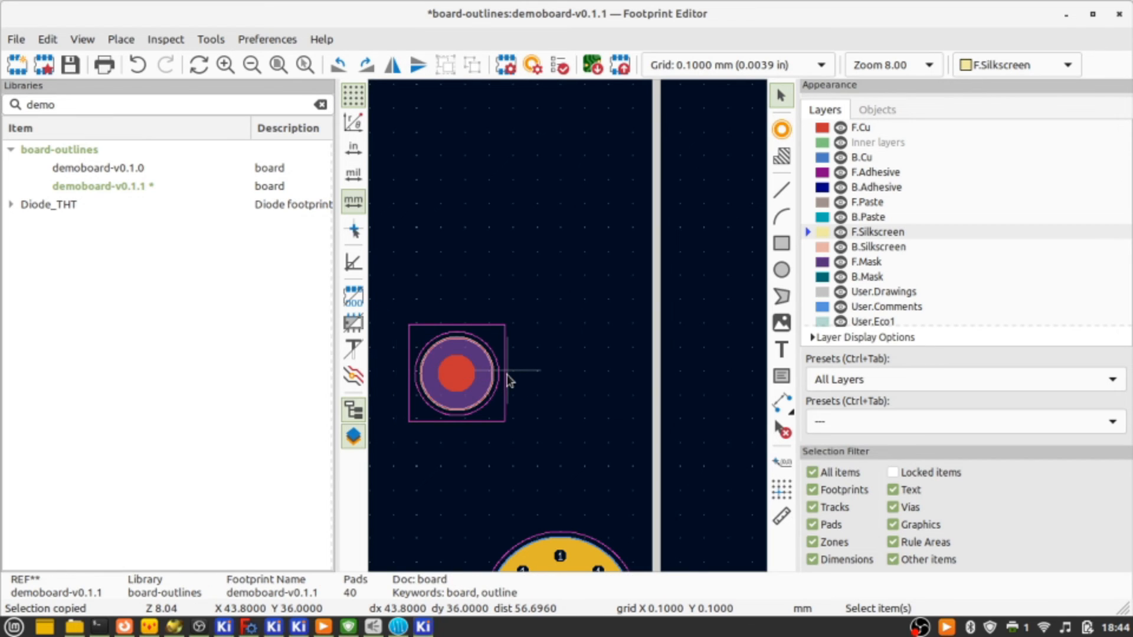
Delete the ${REFERENCE} text from the lower back-side fiducial's group and leave the group.
{"action": "scroll", "coordinate": [508, 376], "scroll_direction": "down", "scroll_amount": 8}
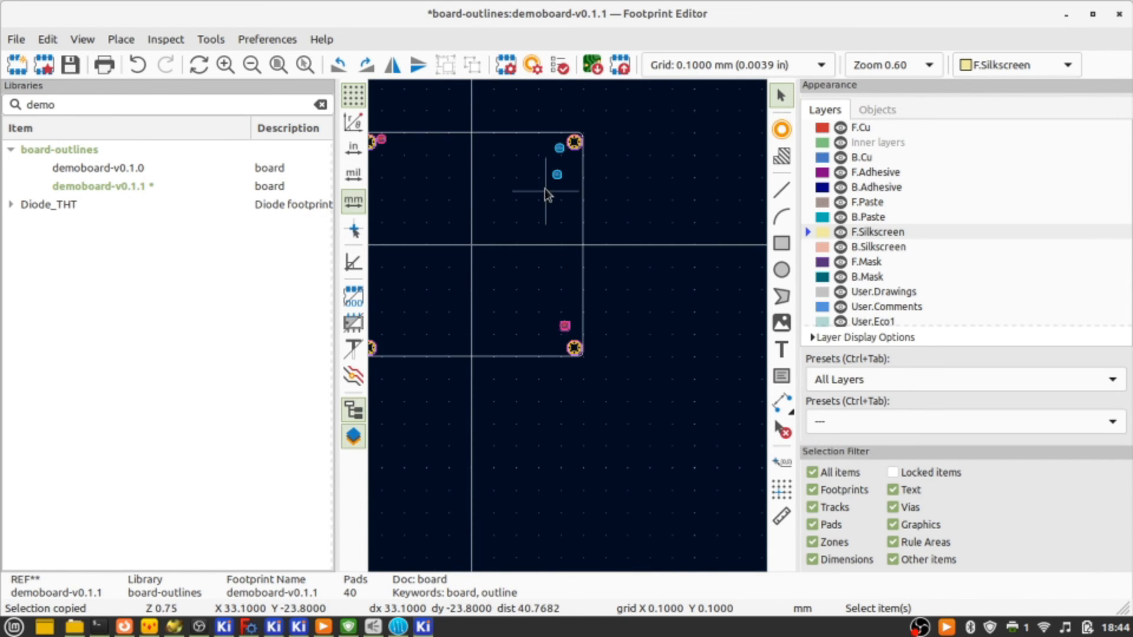
{"action": "scroll", "coordinate": [549, 195], "scroll_direction": "up", "scroll_amount": 5}
{"action": "scroll", "coordinate": [594, 302], "scroll_direction": "up", "scroll_amount": 3}
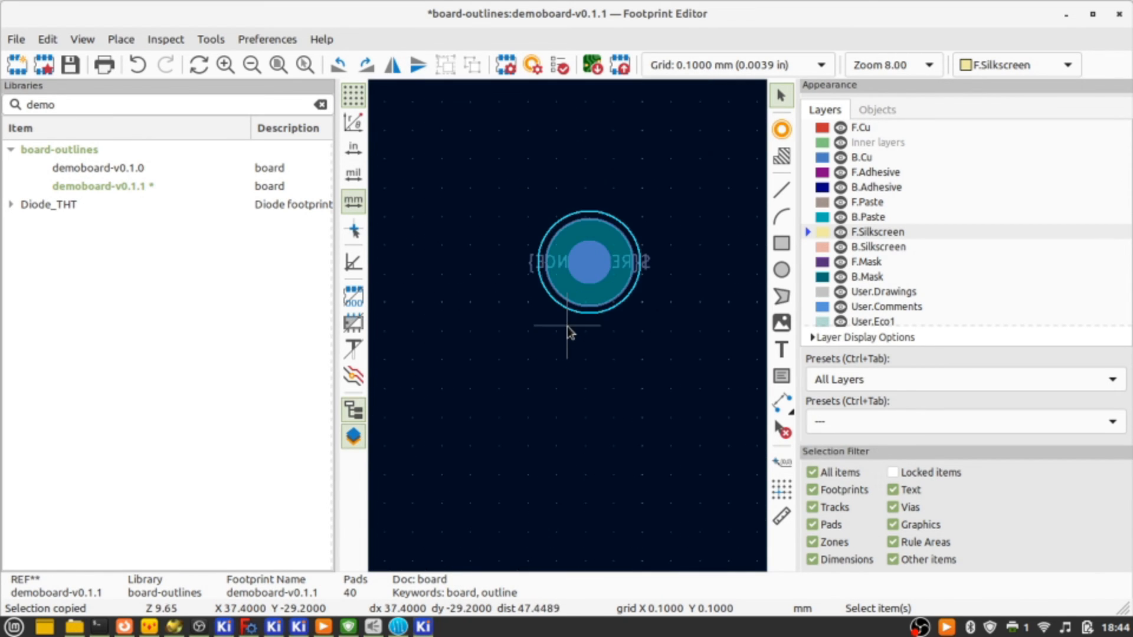
{"action": "left_click", "coordinate": [535, 273]}
{"action": "key", "text": "ctrl+shift+g"}
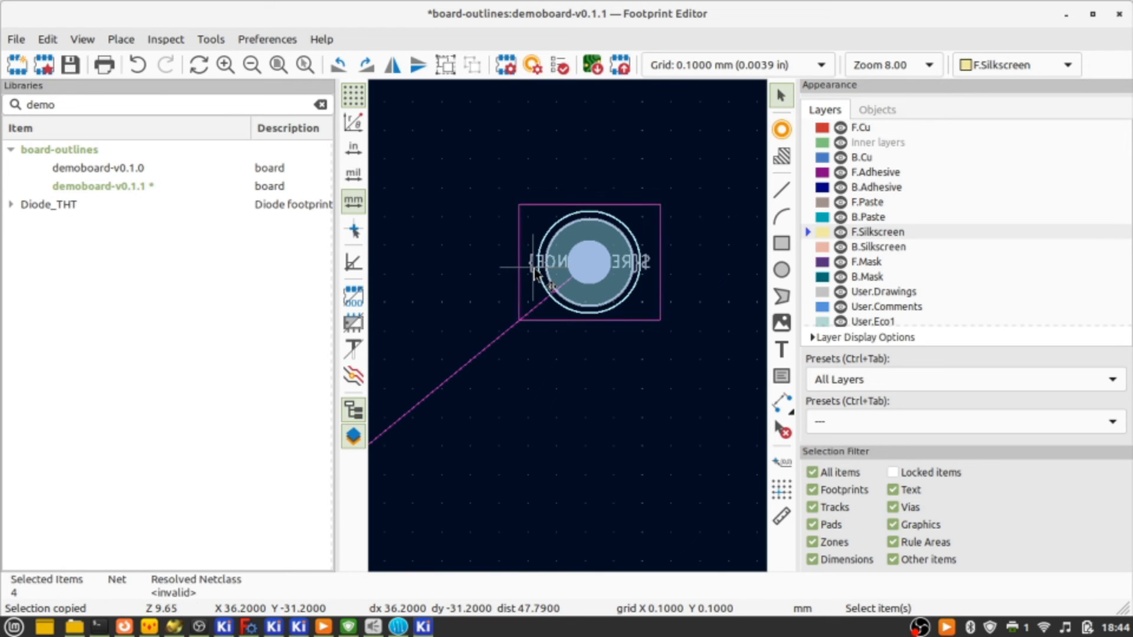
{"action": "left_click", "coordinate": [535, 273]}
{"action": "key", "text": "Escape"}
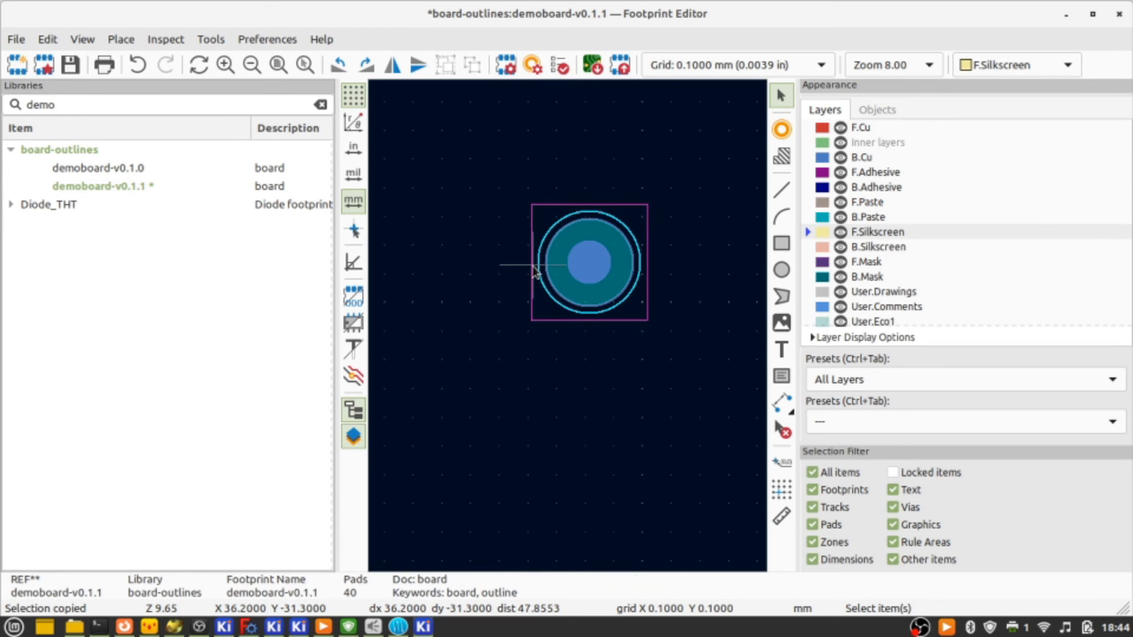
{"action": "double_click", "coordinate": [480, 188]}
{"action": "key", "text": "Escape"}
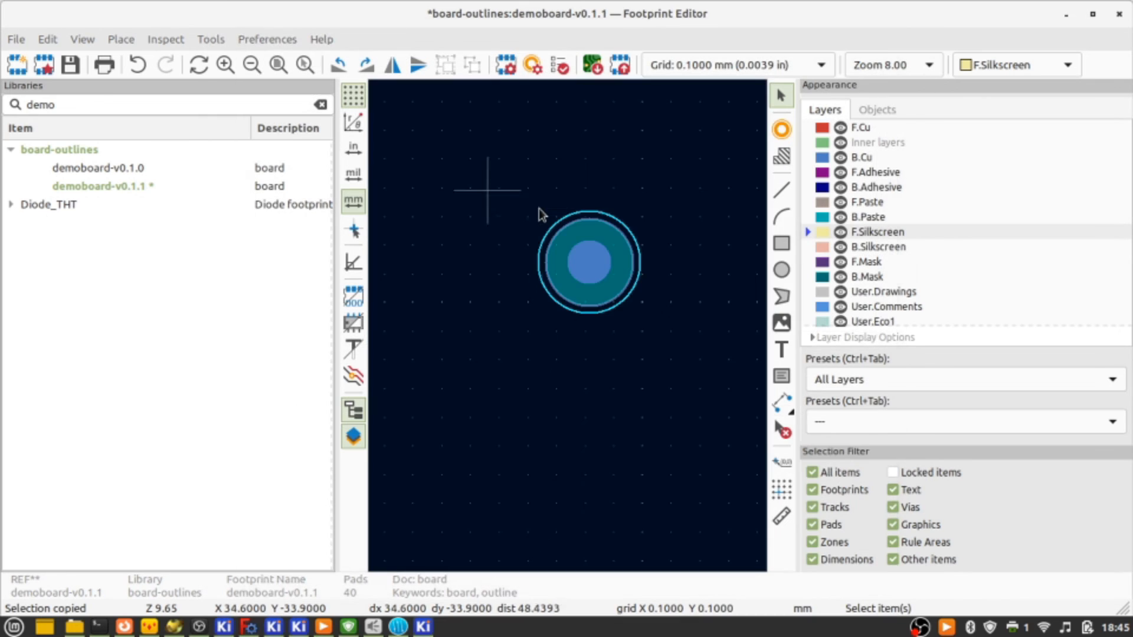
Delete the mirrored ${REFERENCE} text from the back-side fiducial beside the upper-right mounting hole.
{"action": "scroll", "coordinate": [569, 321], "scroll_direction": "up", "scroll_amount": 3, "text": "shift"}
{"action": "scroll", "coordinate": [600, 260], "scroll_direction": "down", "scroll_amount": 5}
{"action": "scroll", "coordinate": [551, 413], "scroll_direction": "up", "scroll_amount": 5}
{"action": "scroll", "coordinate": [551, 413], "scroll_direction": "up", "scroll_amount": 4}
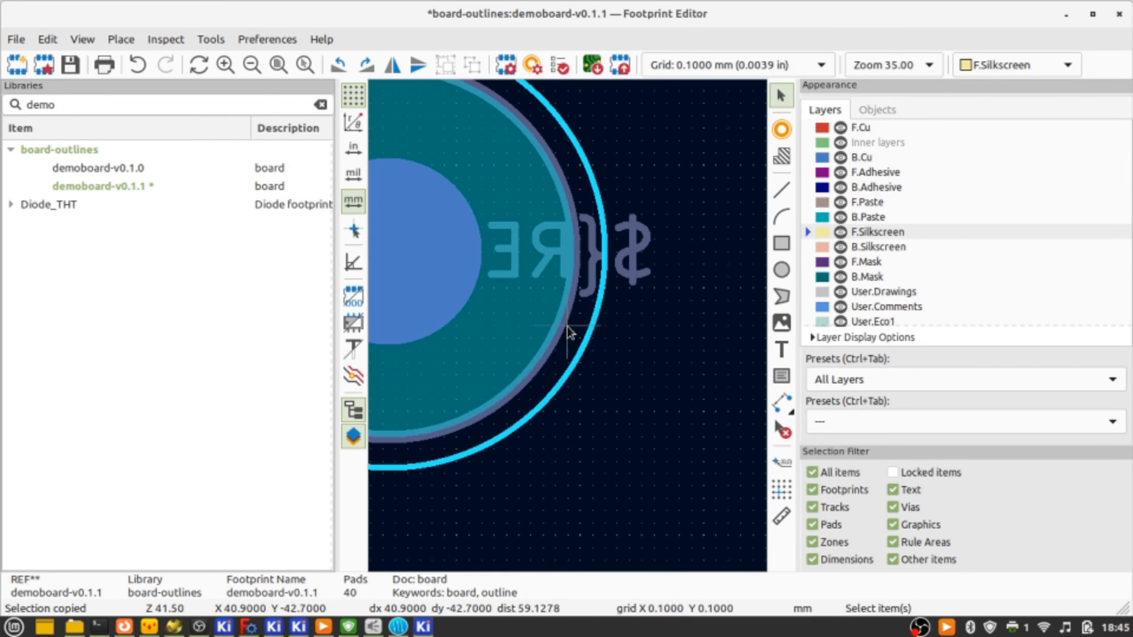
{"action": "left_click", "coordinate": [633, 250]}
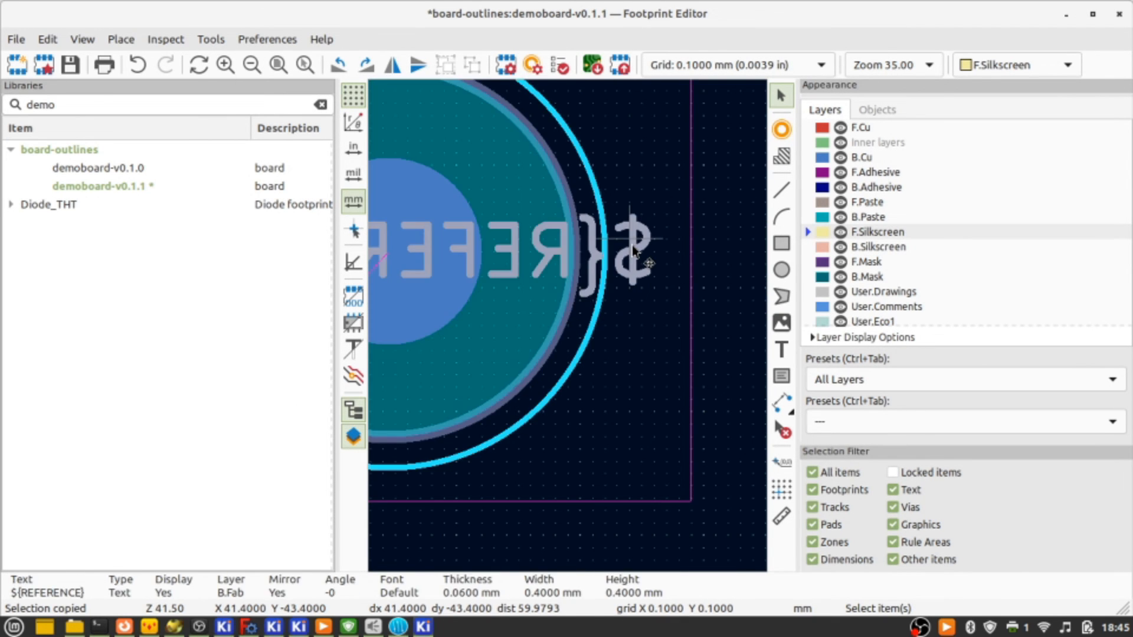
{"action": "key", "text": "ctrl+z"}
{"action": "scroll", "coordinate": [561, 324], "scroll_direction": "down", "scroll_amount": 11}
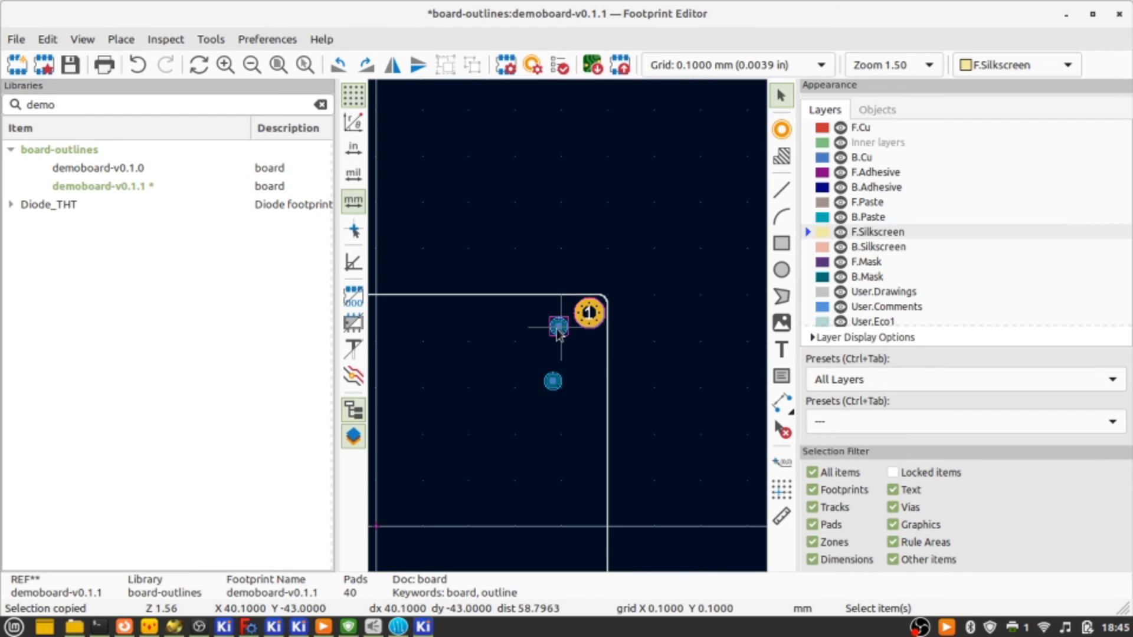
Delete the ${REFERENCE} text from the front-side fiducial beside the upper-left mounting hole.
{"action": "scroll", "coordinate": [428, 313], "scroll_direction": "up", "scroll_amount": 4}
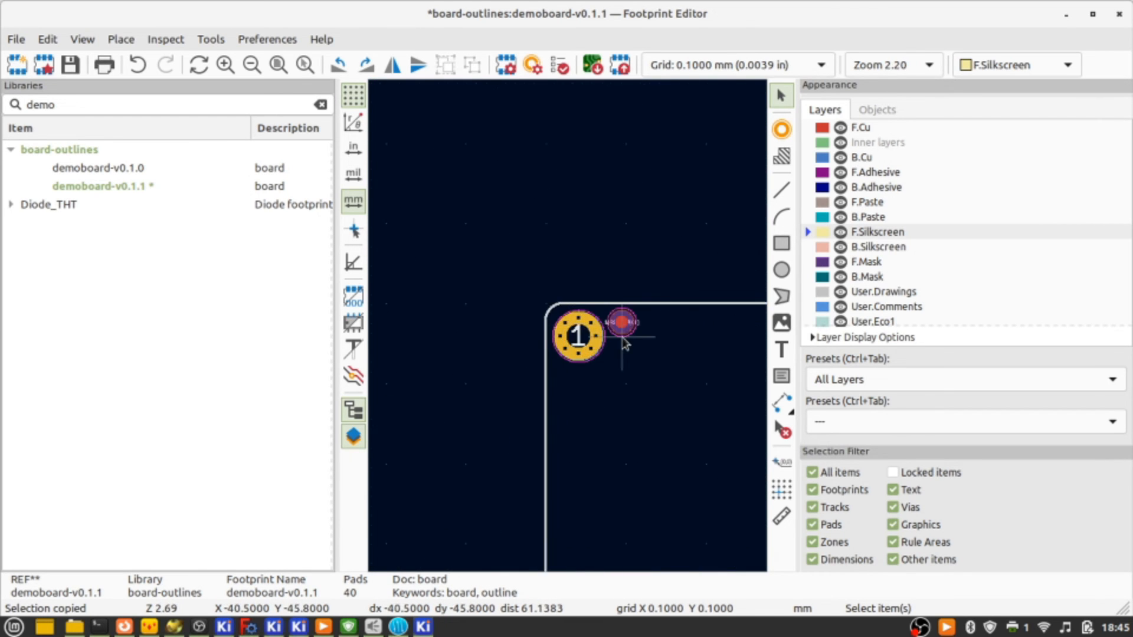
{"action": "scroll", "coordinate": [624, 344], "scroll_direction": "up", "scroll_amount": 7}
{"action": "left_click", "coordinate": [465, 240]}
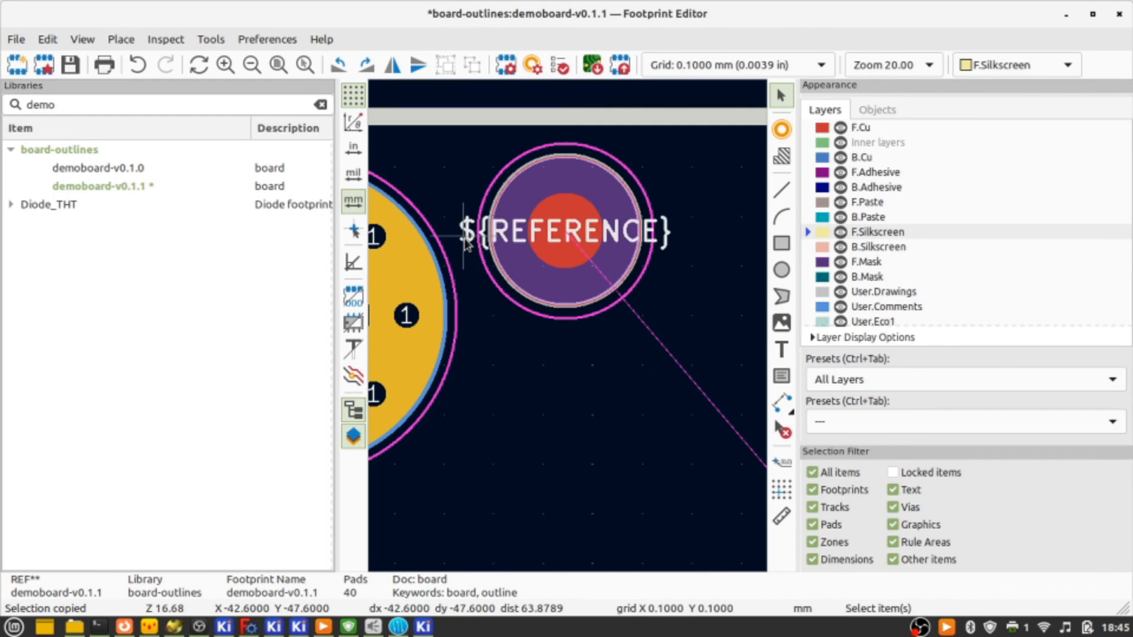
{"action": "double_click", "coordinate": [465, 240]}
{"action": "key", "text": "Escape"}
{"action": "key", "text": "Delete"}
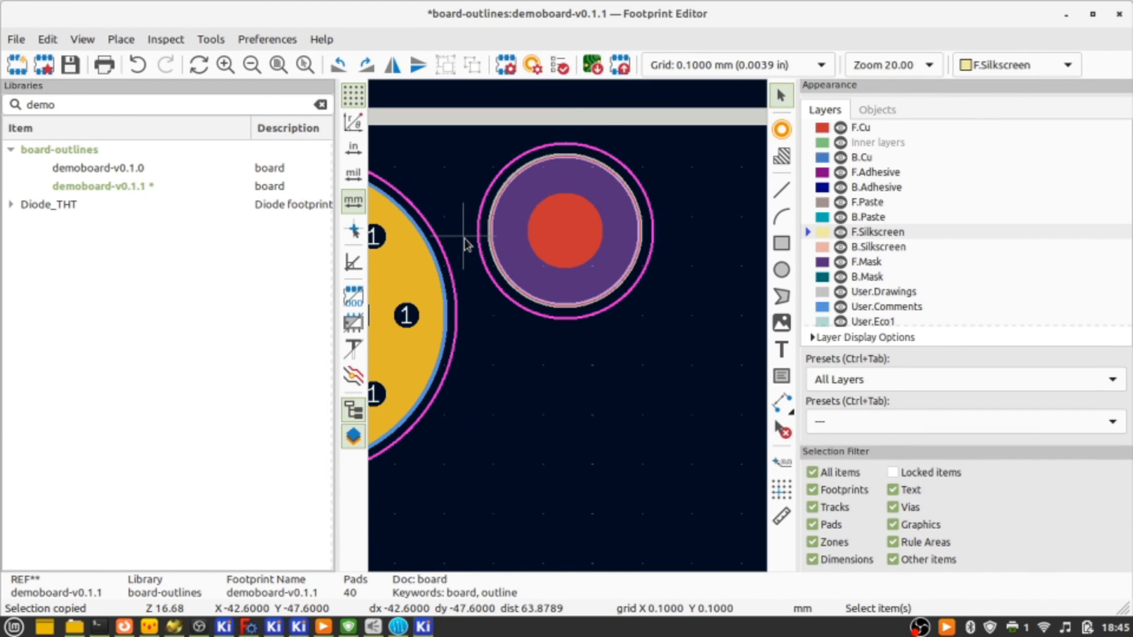
{"action": "scroll", "coordinate": [465, 242], "scroll_direction": "down", "scroll_amount": 10}
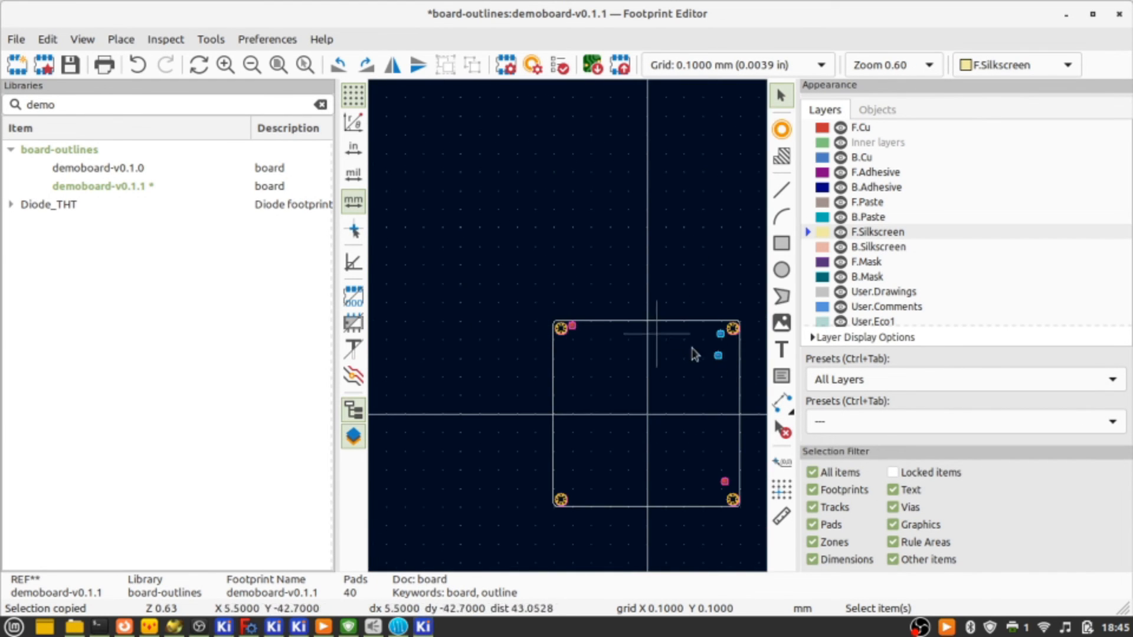
Move the lower back-side fiducial group to just right of the lower-left mounting hole, at about X -38.8, Y 46.4 mm.
{"action": "scroll", "coordinate": [731, 366], "scroll_direction": "up", "scroll_amount": 3}
{"action": "key", "text": "m"}
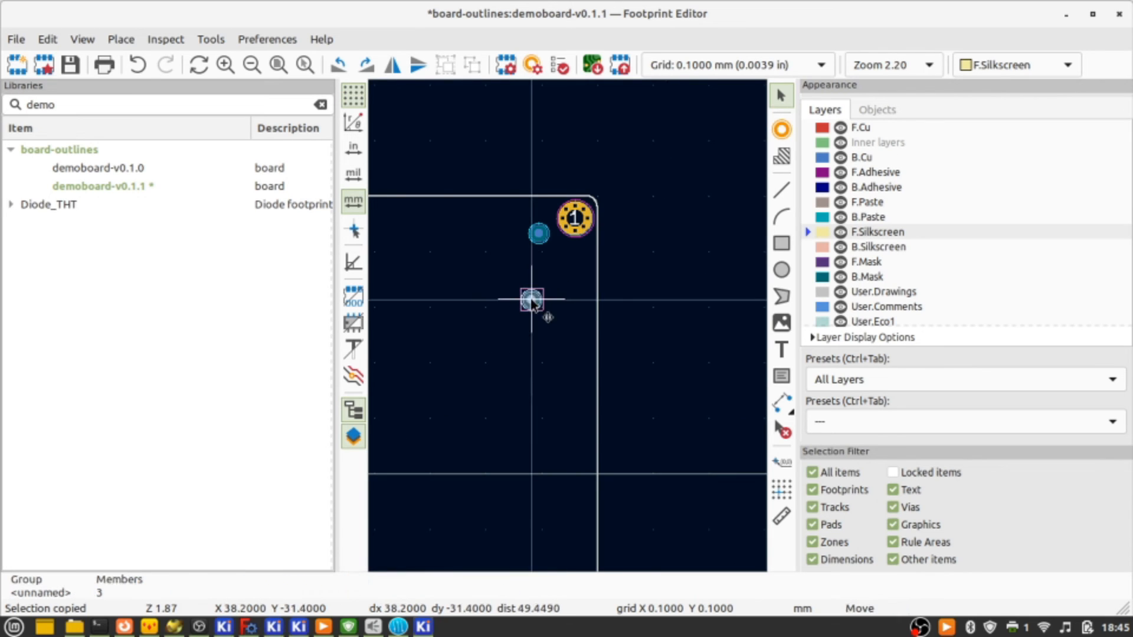
{"action": "scroll", "coordinate": [559, 264], "scroll_direction": "down", "scroll_amount": 6}
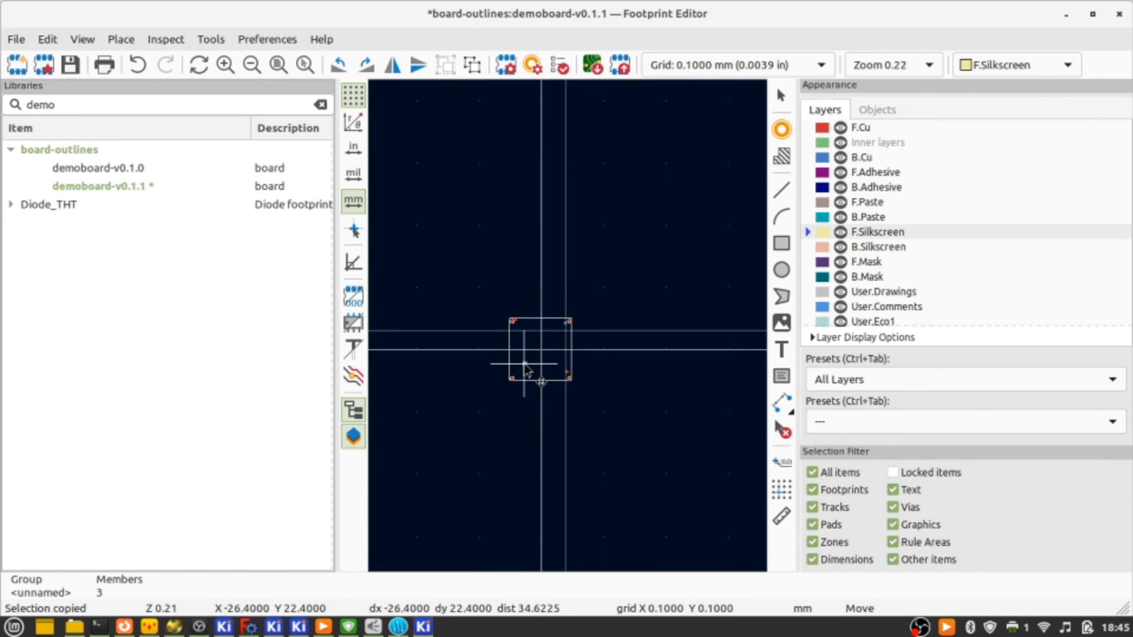
{"action": "scroll", "coordinate": [527, 371], "scroll_direction": "up", "scroll_amount": 6}
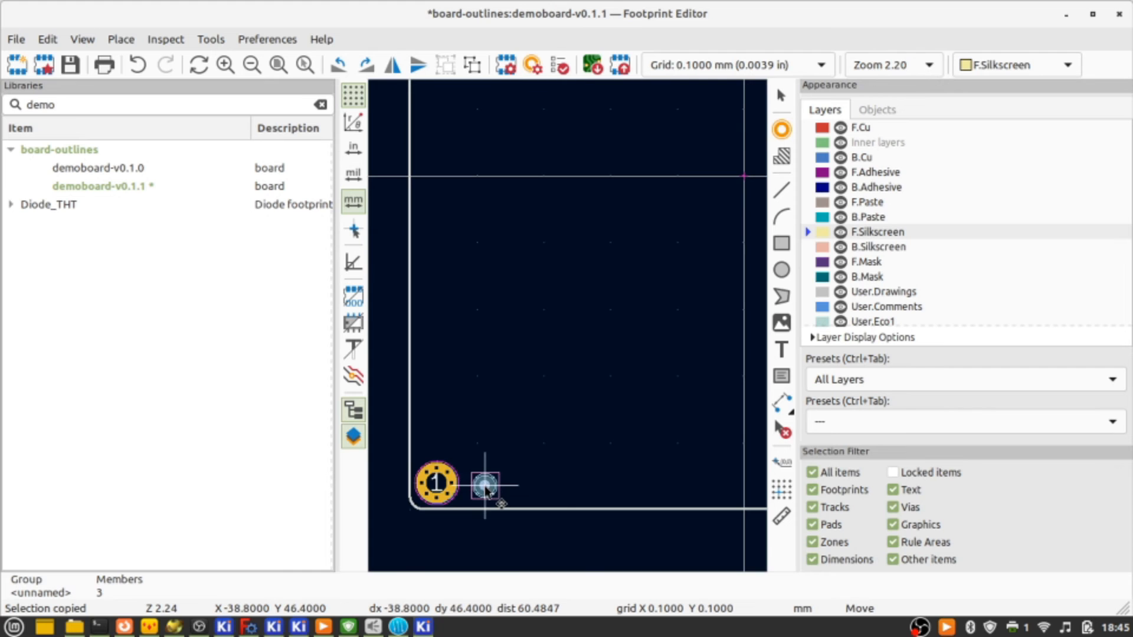
{"action": "left_click", "coordinate": [485, 489]}
Move the lower front-side fiducial group to just left of the lower-right mounting hole, at about X 38.65, Y 46.65 mm.
{"action": "scroll", "coordinate": [485, 489], "scroll_direction": "down", "scroll_amount": 3}
{"action": "scroll", "coordinate": [743, 307], "scroll_direction": "up", "scroll_amount": 3}
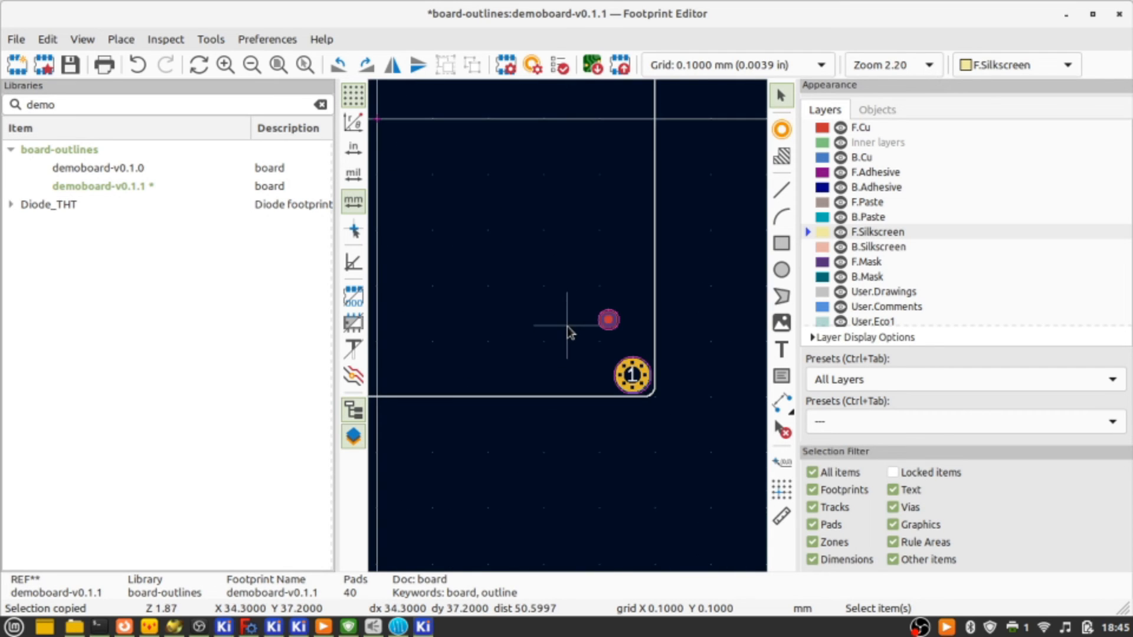
{"action": "left_click", "coordinate": [609, 322]}
{"action": "key", "text": "n"}
{"action": "key", "text": "m"}
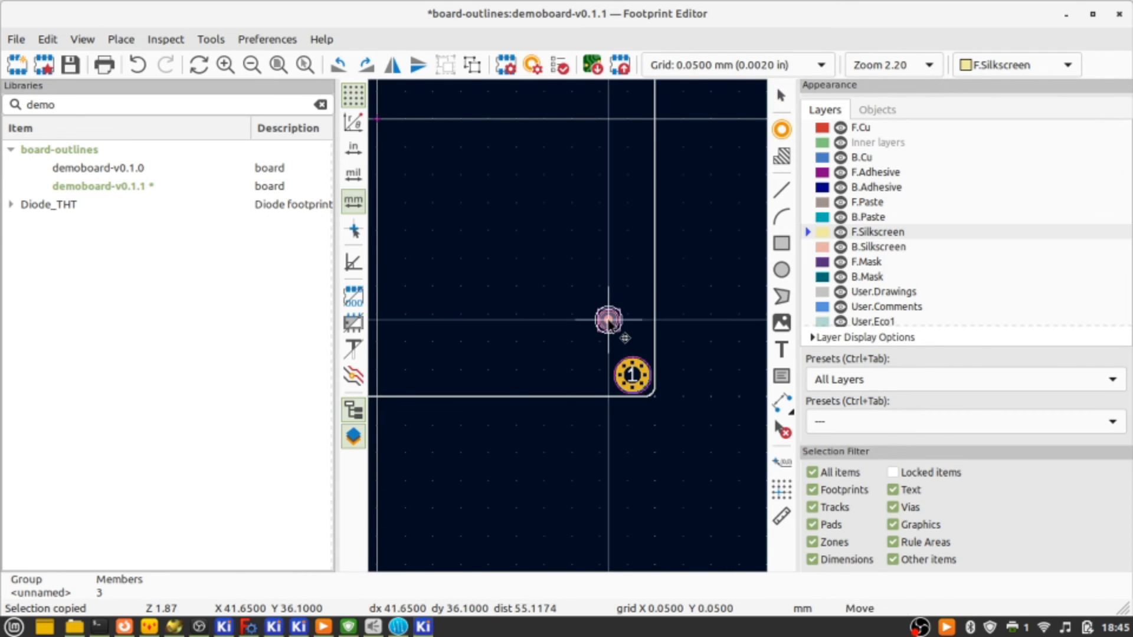
{"action": "left_click", "coordinate": [592, 383]}
{"action": "double_click", "coordinate": [592, 382]}
{"action": "key", "text": "Escape"}
Position the lower front-side fiducial group relative to the preset one-member group, with offset X -4 mm and Y 0 mm.
{"action": "right_click", "coordinate": [592, 382]}
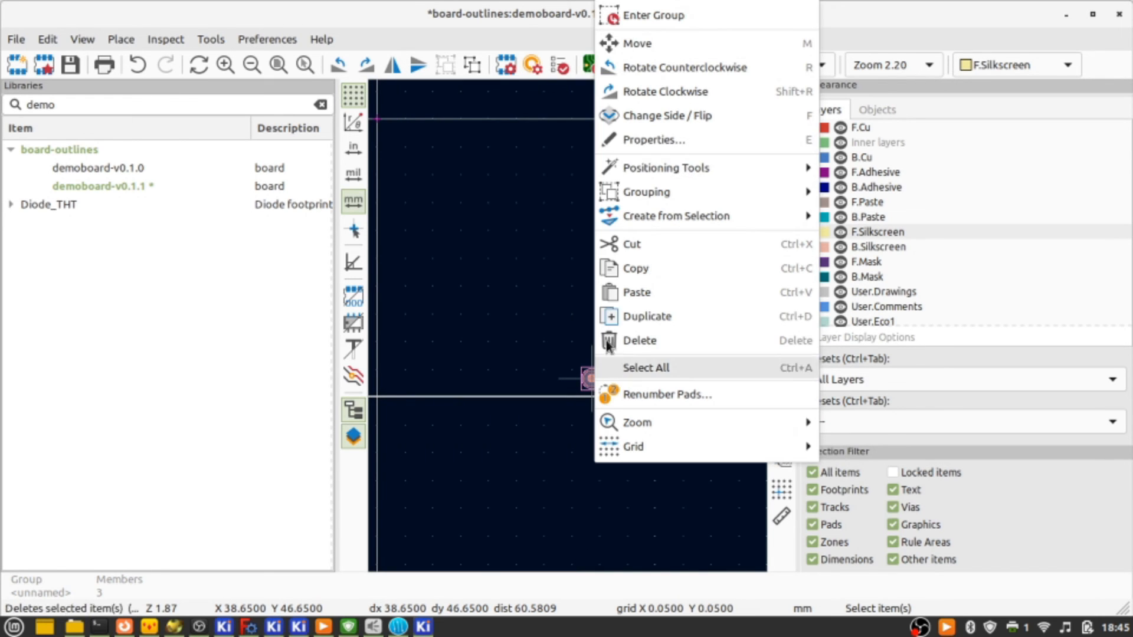
{"action": "mouse_move", "coordinate": [710, 165]}
{"action": "left_click", "coordinate": [862, 239]}
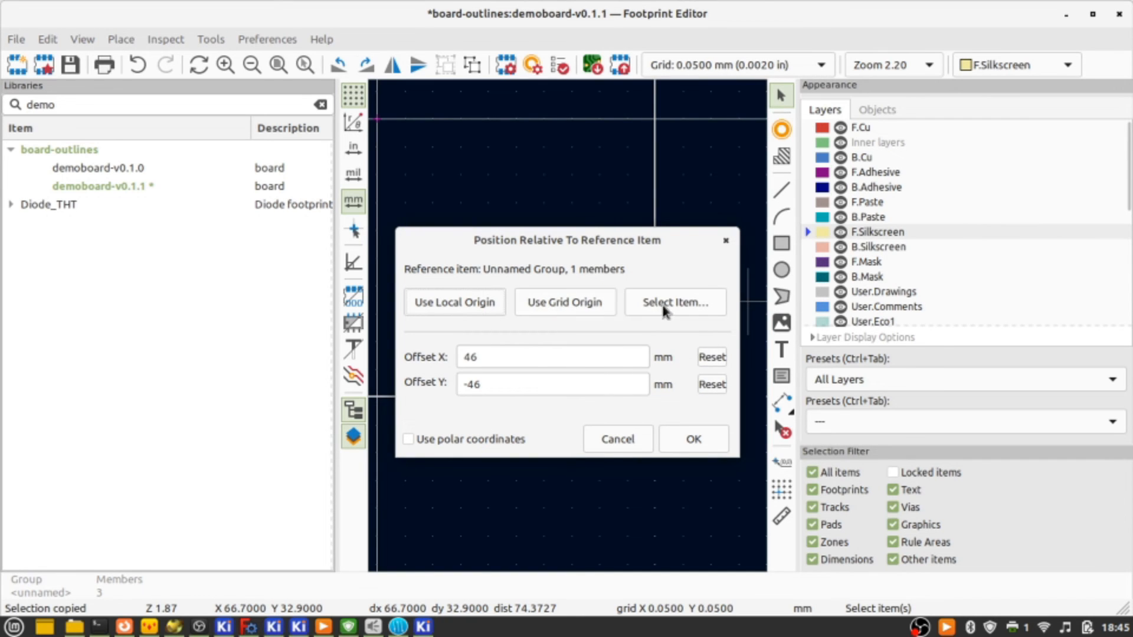
{"action": "left_click", "coordinate": [532, 358]}
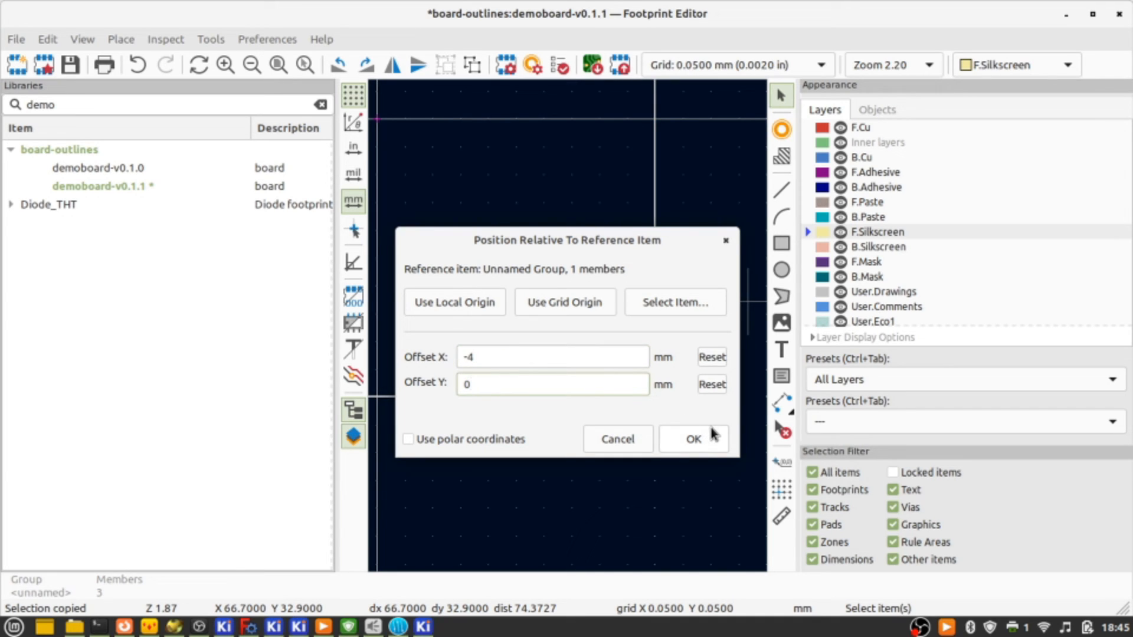
{"action": "left_click", "coordinate": [699, 440]}
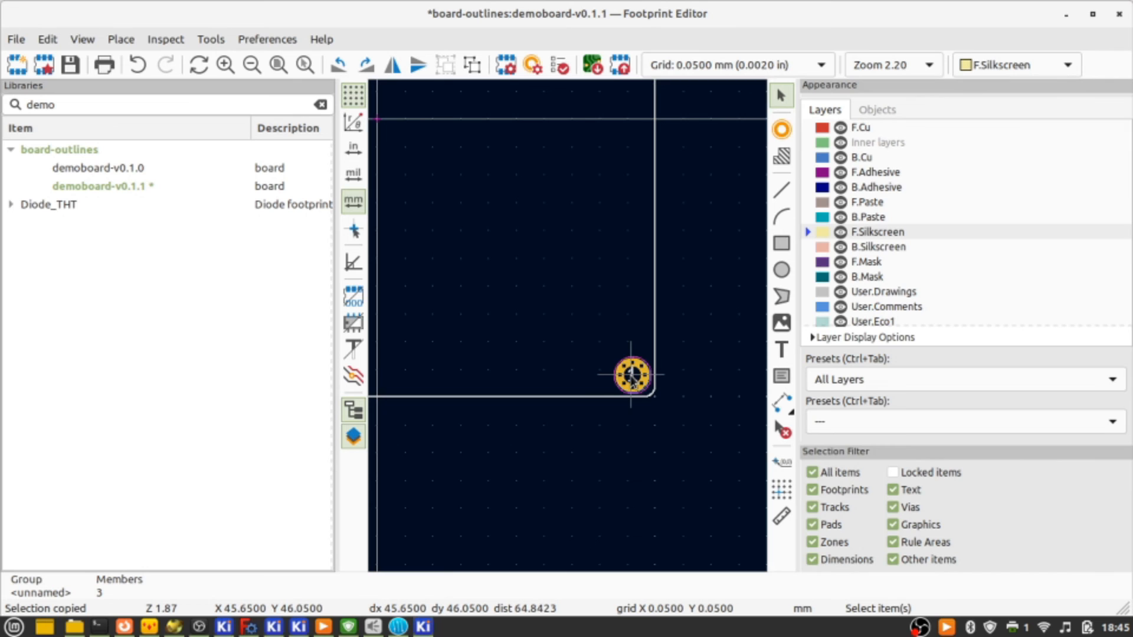
Position the front-side fiducial group near the board centre relative to the lower-right mounting hole, with offset X -4 mm and Y 0 mm.
{"action": "scroll", "coordinate": [566, 330], "scroll_direction": "down", "scroll_amount": 10}
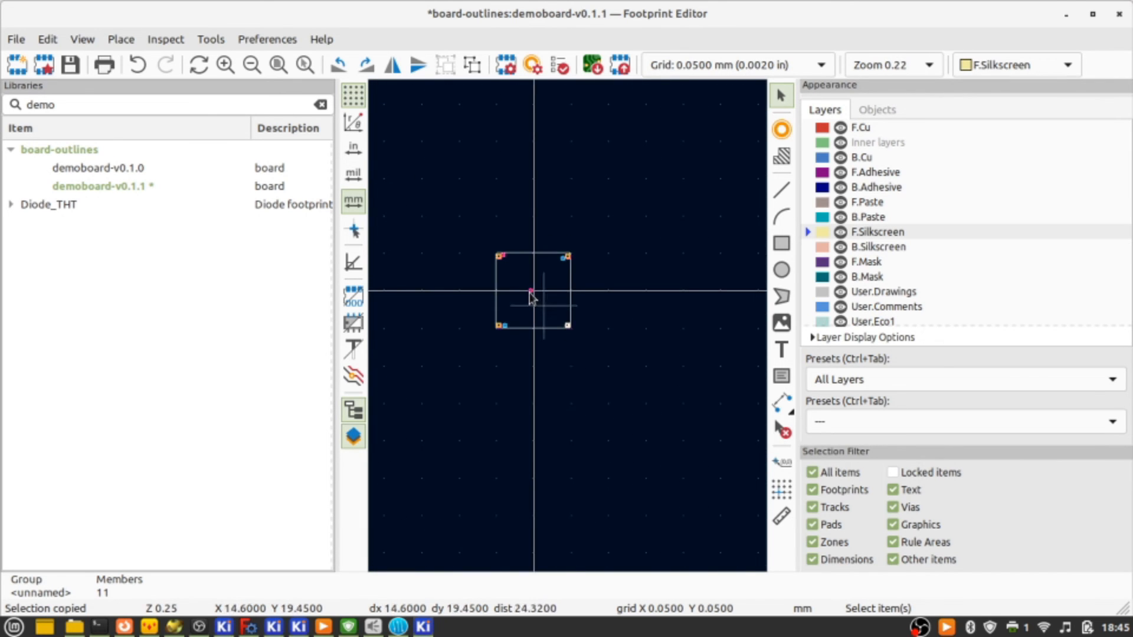
{"action": "scroll", "coordinate": [530, 298], "scroll_direction": "up", "scroll_amount": 10}
{"action": "right_click", "coordinate": [623, 347]}
{"action": "key", "text": "Escape"}
{"action": "right_click", "coordinate": [621, 345]}
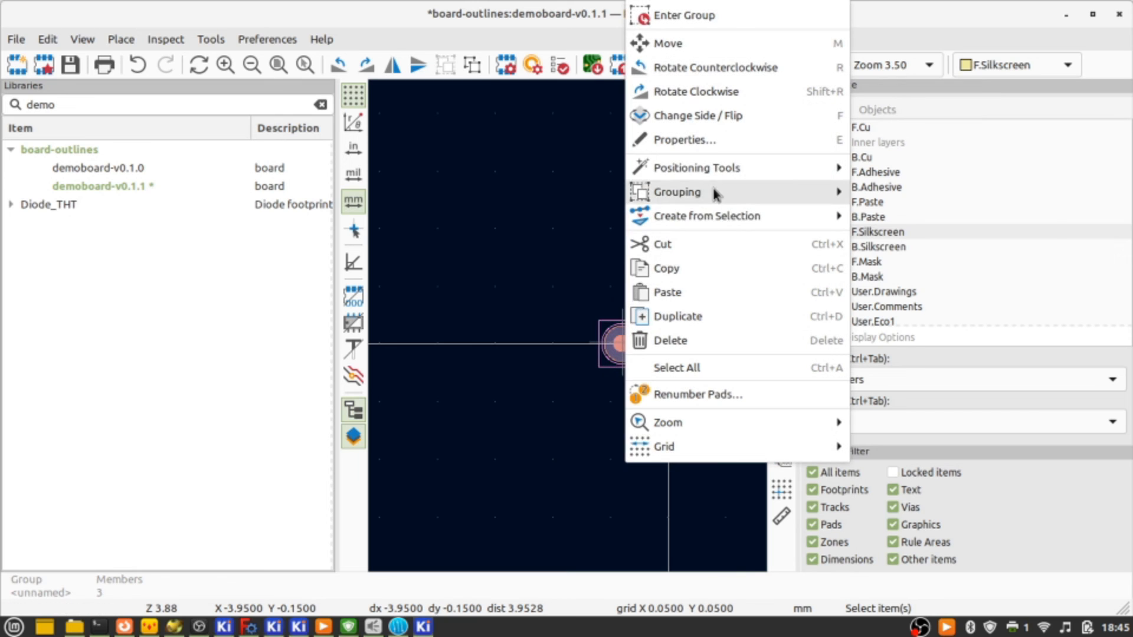
{"action": "mouse_move", "coordinate": [709, 175]}
{"action": "left_click", "coordinate": [888, 240]}
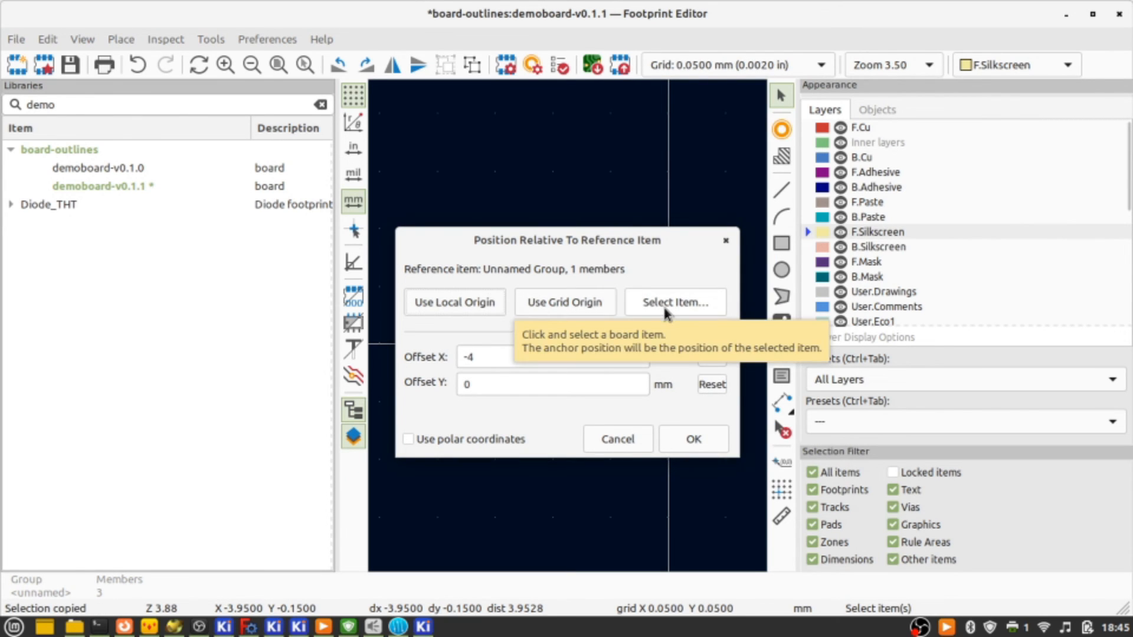
{"action": "left_click", "coordinate": [645, 301]}
{"action": "scroll", "coordinate": [590, 330], "scroll_direction": "down", "scroll_amount": 8}
{"action": "scroll", "coordinate": [611, 381], "scroll_direction": "up", "scroll_amount": 10}
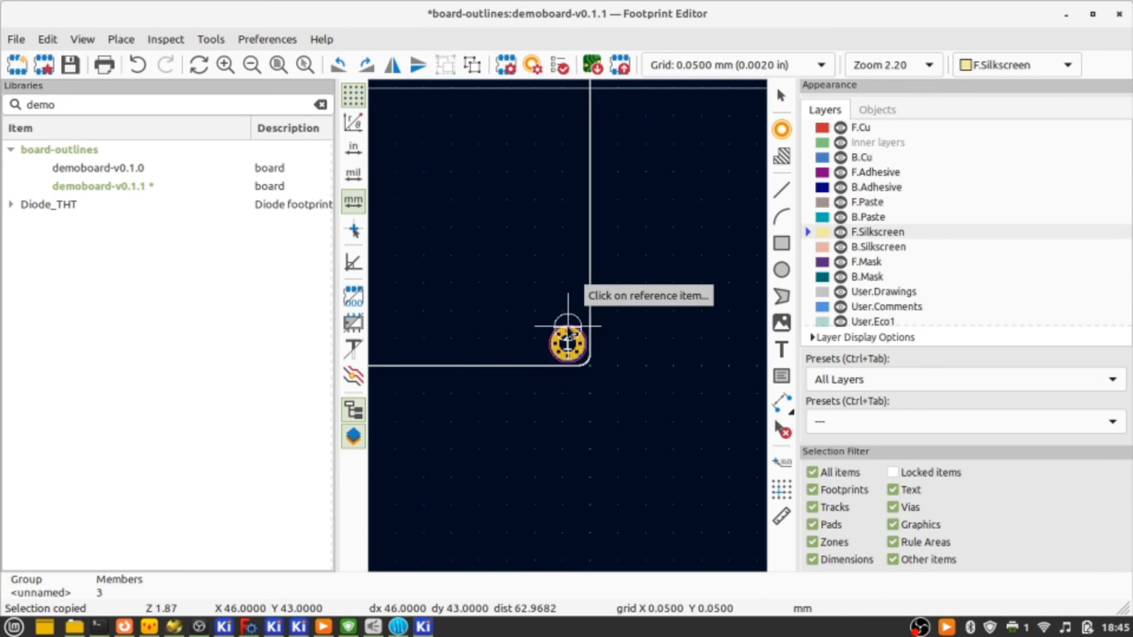
{"action": "left_click", "coordinate": [567, 406]}
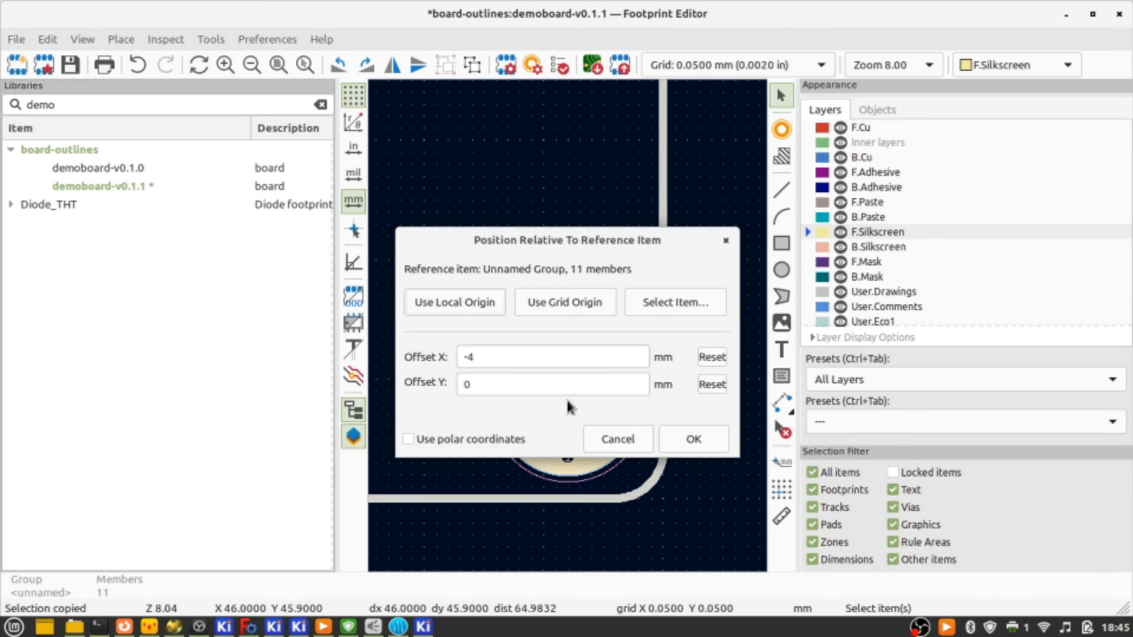
{"action": "left_click", "coordinate": [683, 436]}
{"action": "left_click", "coordinate": [683, 437]}
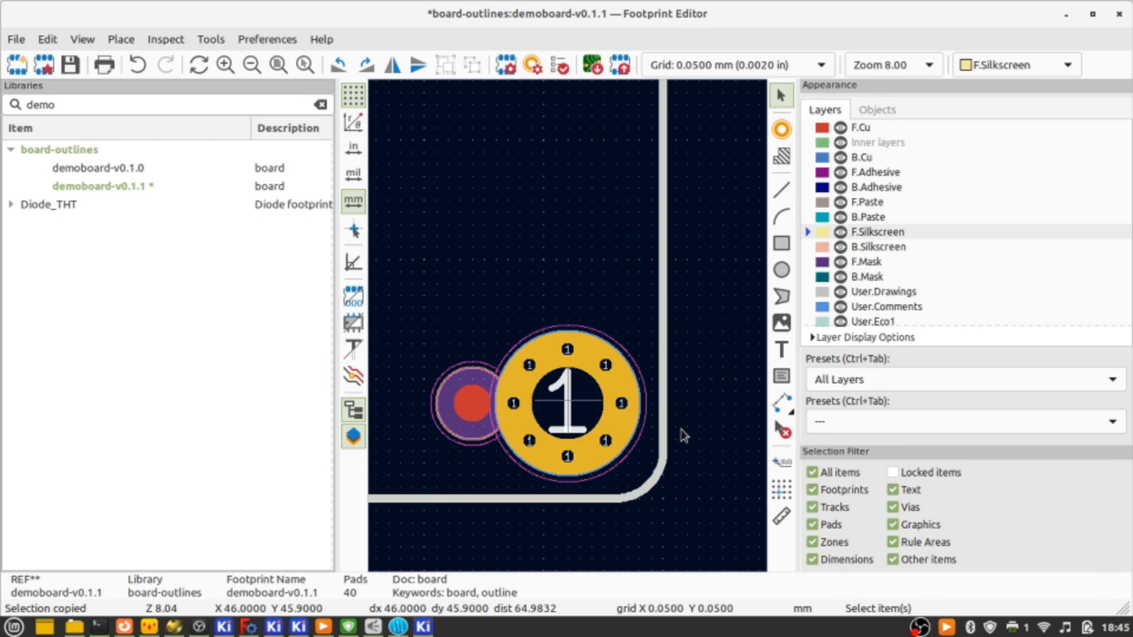
Reposition the lower front-side fiducial group relative to the lower-right mounting hole, with offset X -10 mm and Y 0 mm.
{"action": "right_click", "coordinate": [474, 410]}
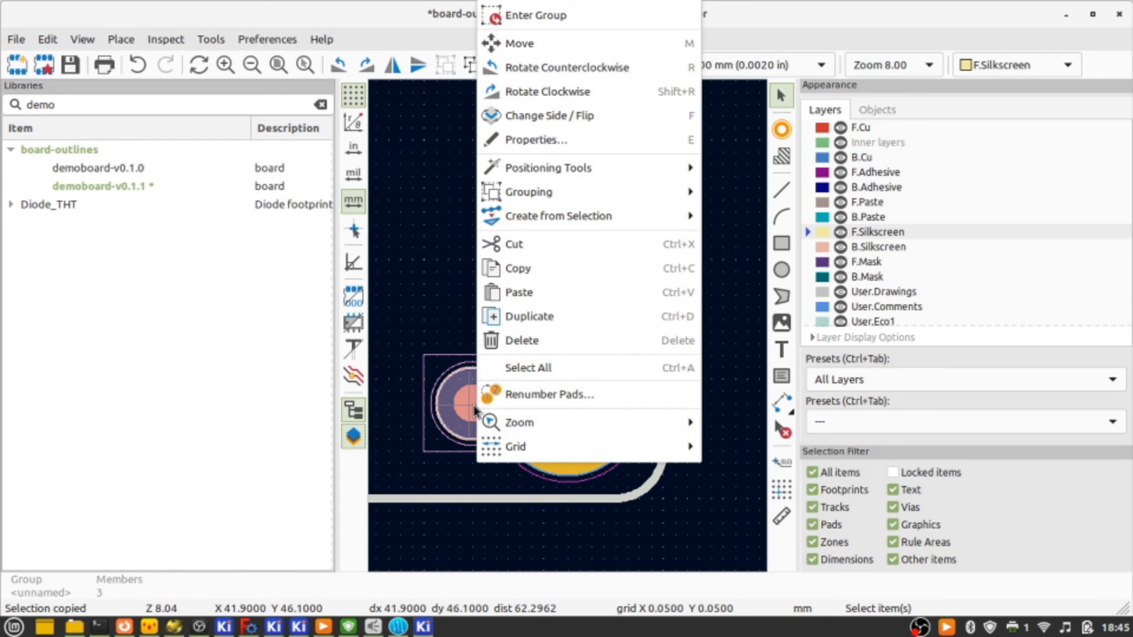
{"action": "mouse_move", "coordinate": [617, 171]}
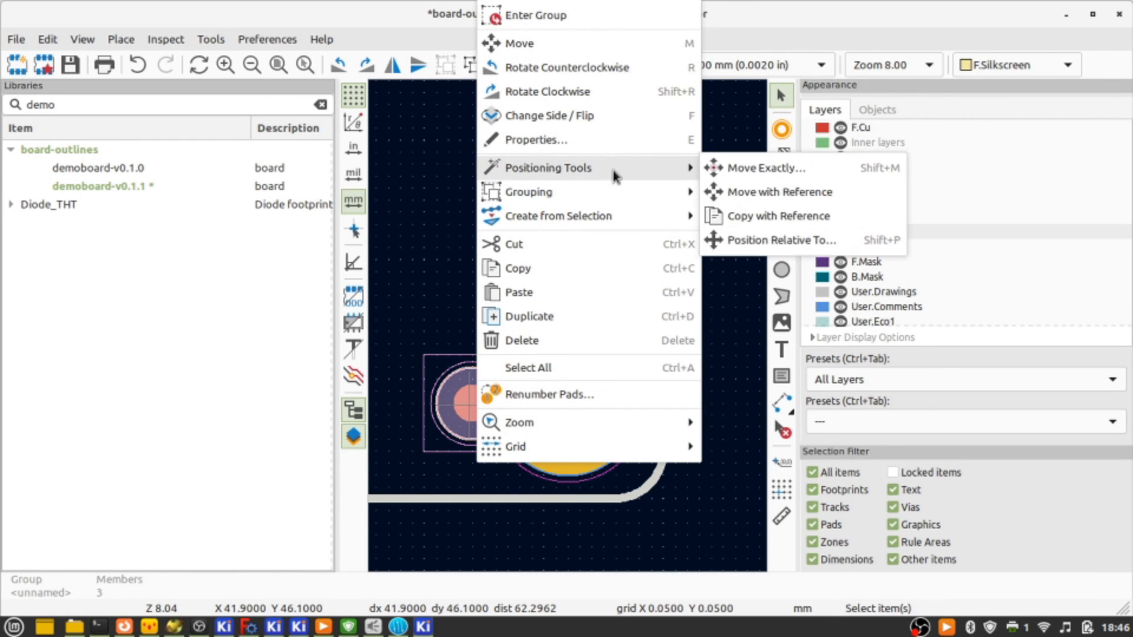
{"action": "left_click", "coordinate": [770, 241]}
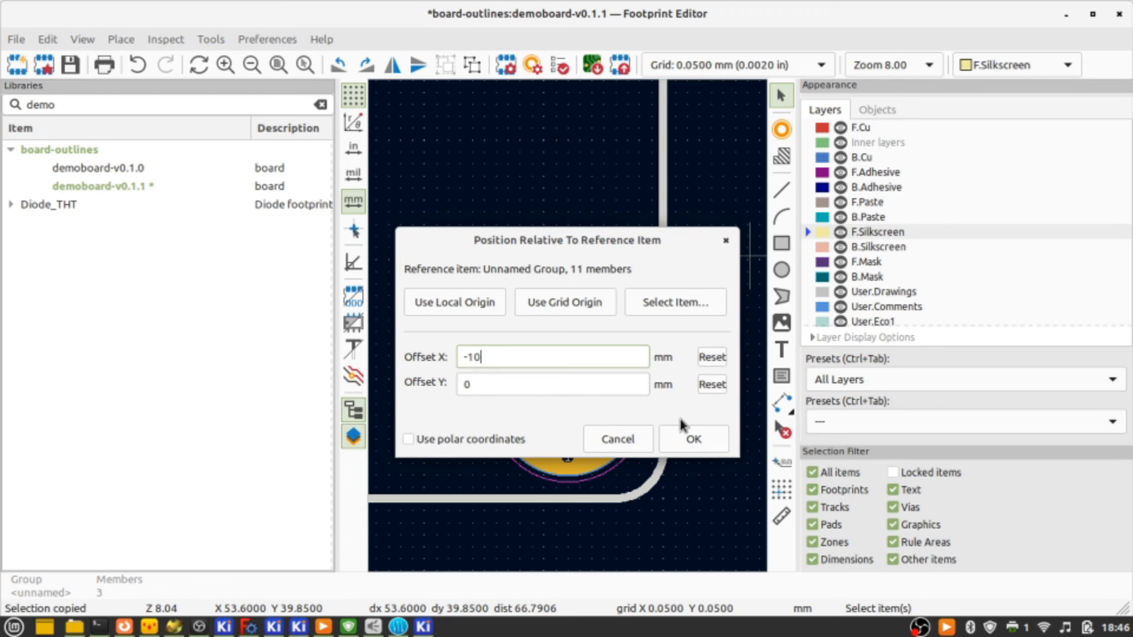
{"action": "left_click", "coordinate": [662, 304]}
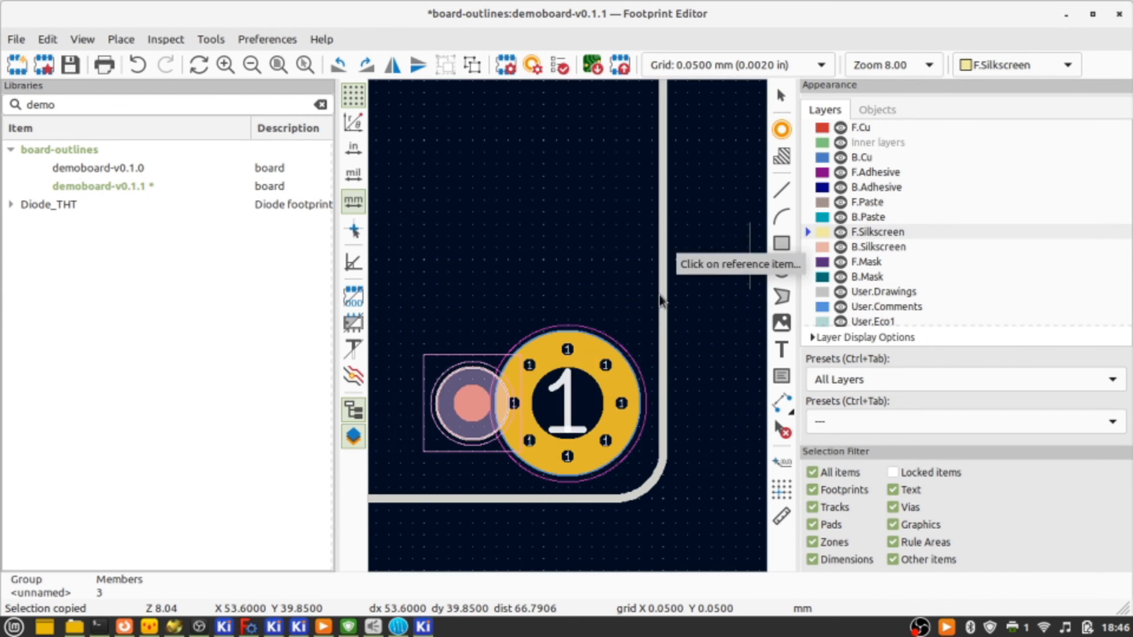
{"action": "left_click", "coordinate": [562, 410]}
{"action": "left_click", "coordinate": [692, 438]}
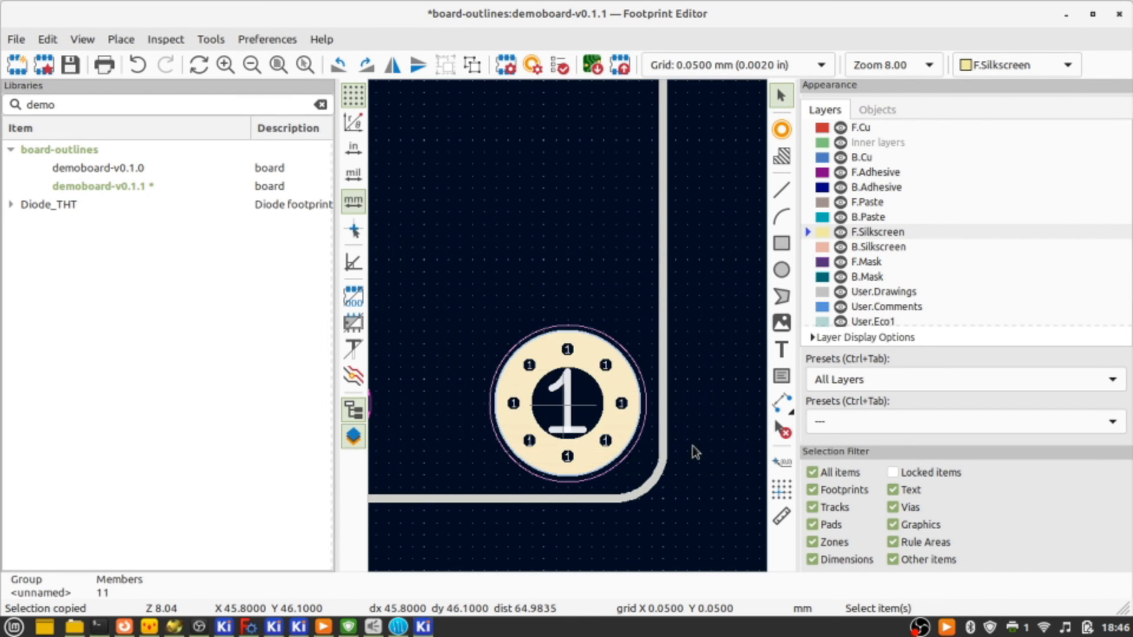
{"action": "scroll", "coordinate": [692, 455], "scroll_direction": "down", "scroll_amount": 6}
{"action": "key", "text": "Escape"}
{"action": "scroll", "coordinate": [525, 318], "scroll_direction": "up", "scroll_amount": 6}
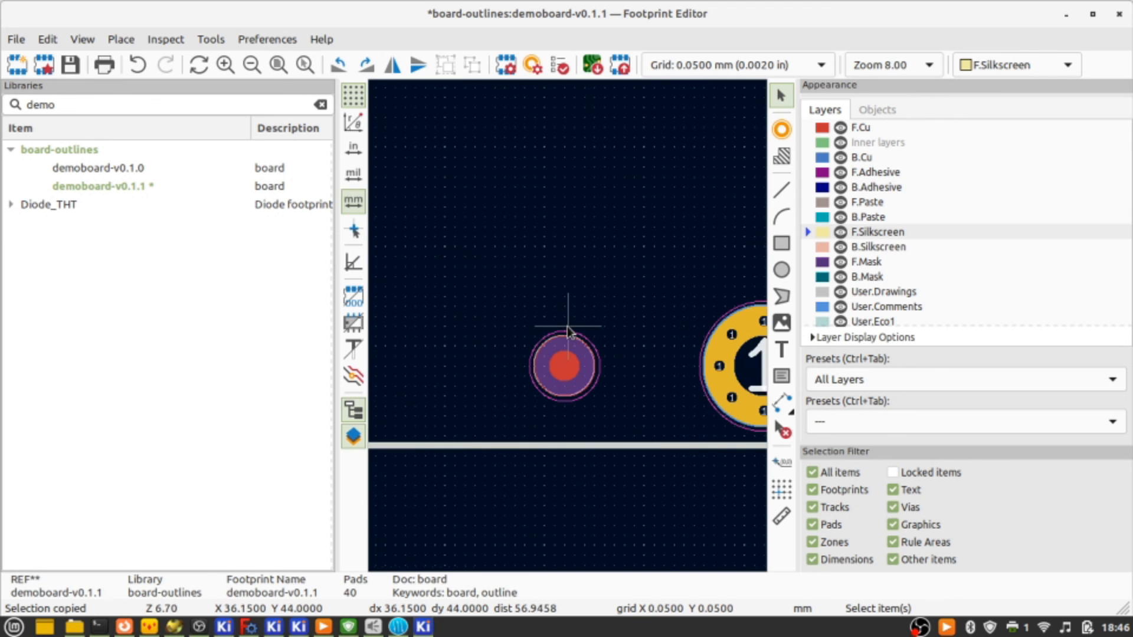
Position the lower back-side fiducial group relative to the lower-left mounting hole, with offset X 10 mm and Y 0 mm.
{"action": "scroll", "coordinate": [567, 331], "scroll_direction": "down", "scroll_amount": 10}
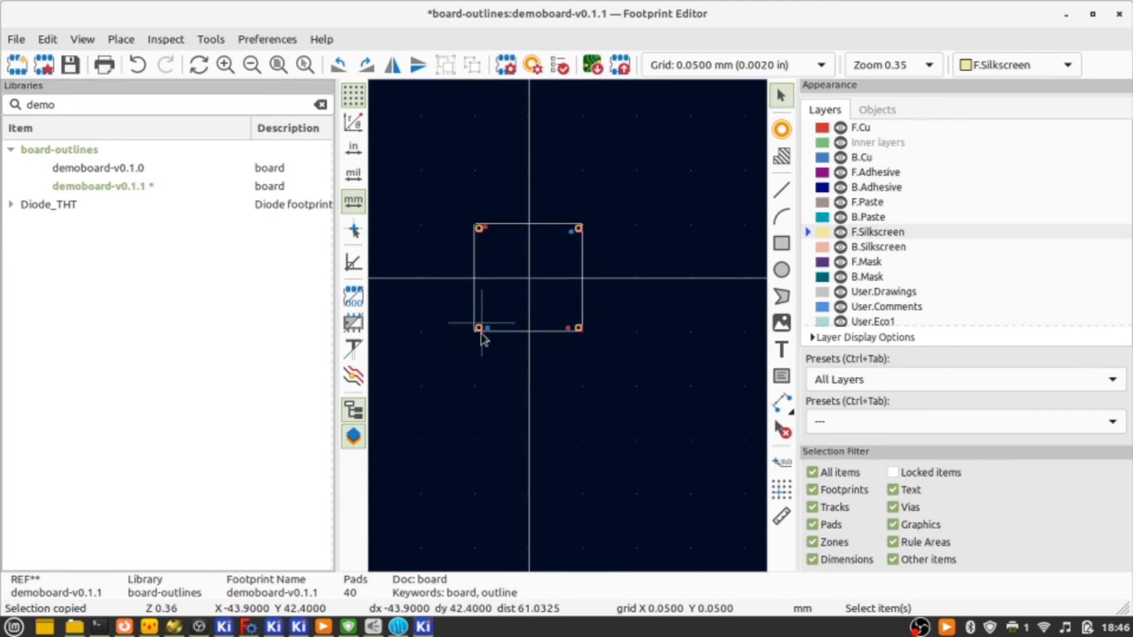
{"action": "scroll", "coordinate": [479, 335], "scroll_direction": "up", "scroll_amount": 7}
{"action": "right_click", "coordinate": [629, 372]}
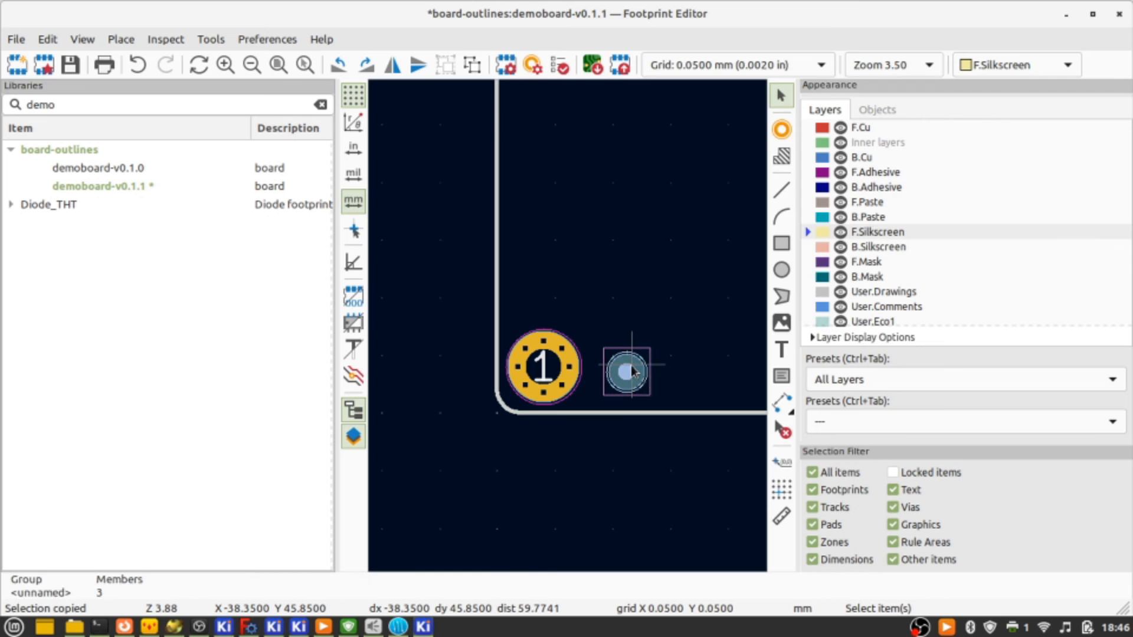
{"action": "mouse_move", "coordinate": [734, 172]}
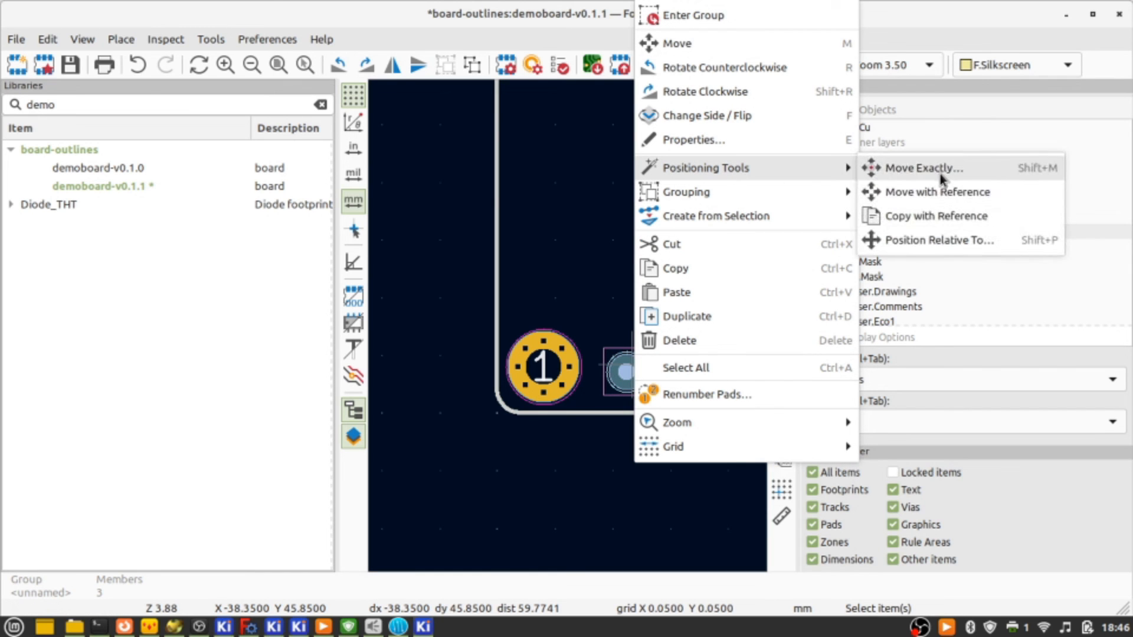
{"action": "left_click", "coordinate": [935, 237]}
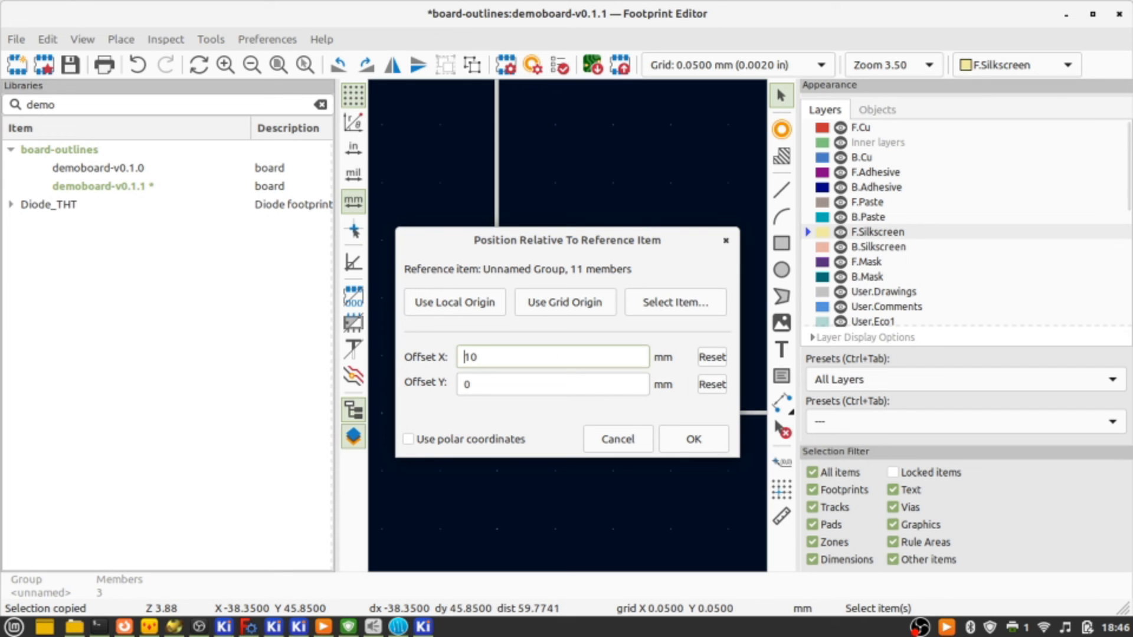
{"action": "left_click", "coordinate": [645, 302]}
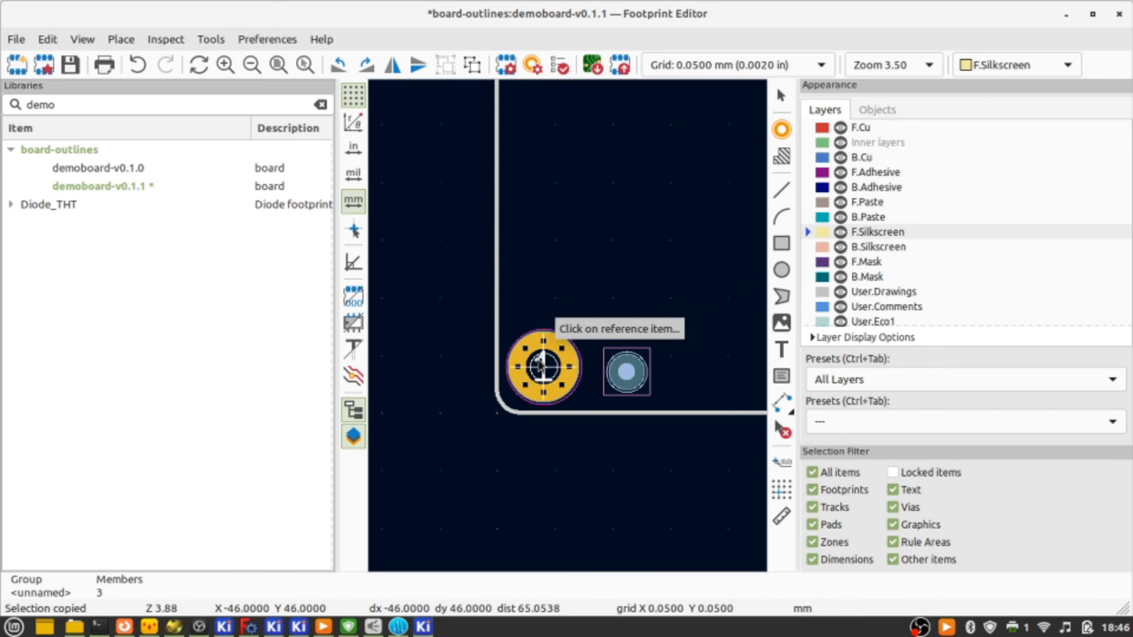
{"action": "left_click", "coordinate": [538, 359]}
{"action": "left_click", "coordinate": [691, 438]}
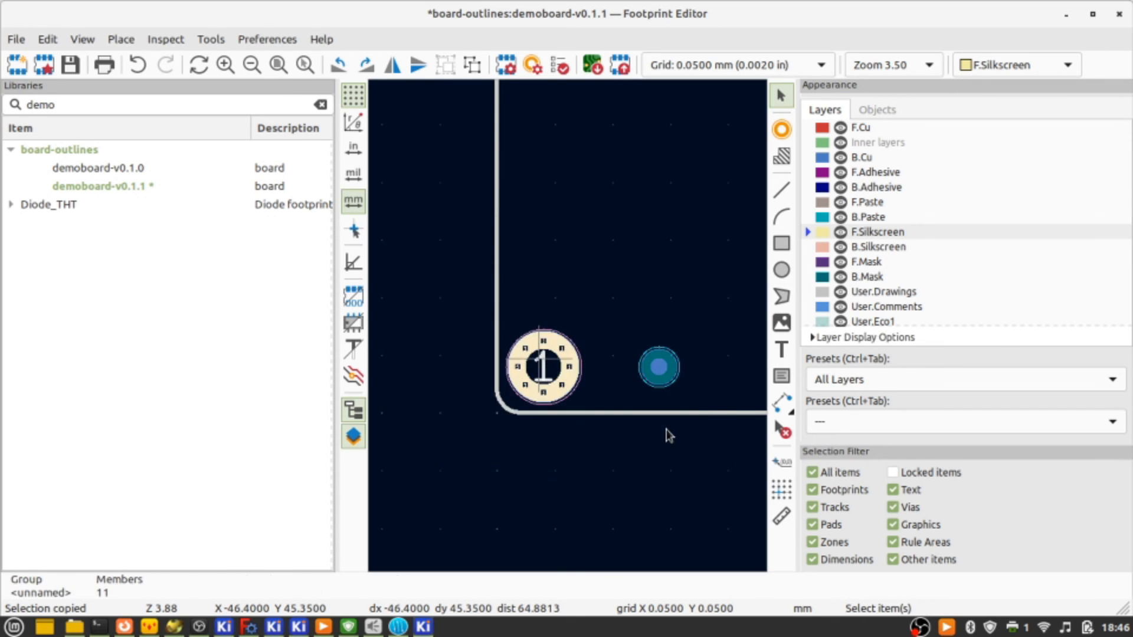
Save the demoboard-v0.1.1 footprint to its library.
{"action": "scroll", "coordinate": [668, 435], "scroll_direction": "down", "scroll_amount": 6}
{"action": "scroll", "coordinate": [572, 331], "scroll_direction": "up", "scroll_amount": 3}
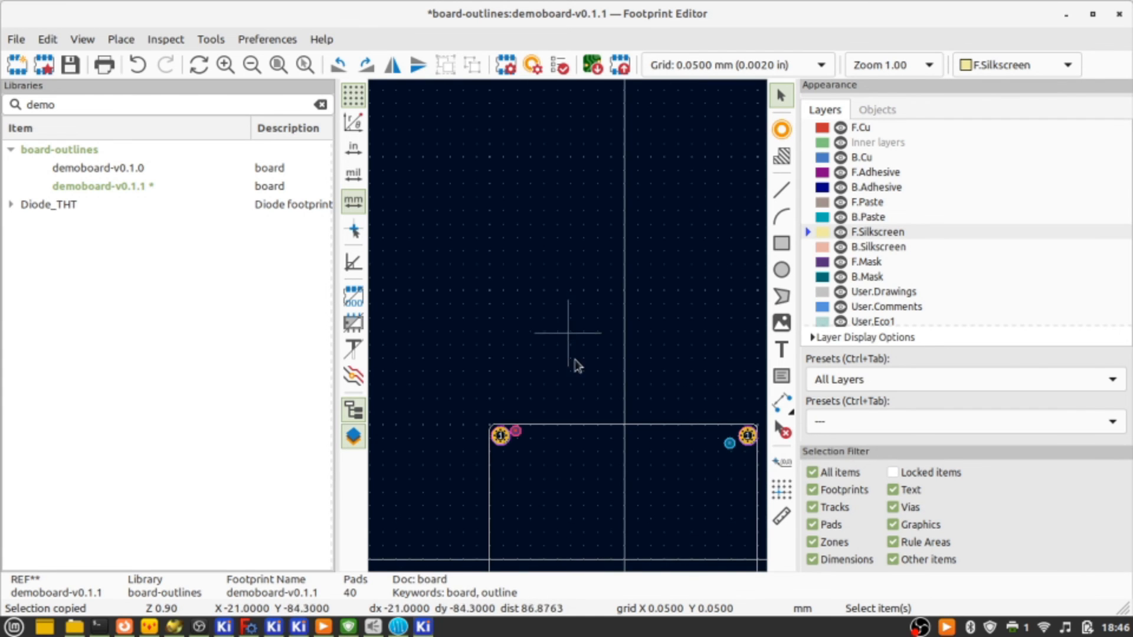
{"action": "key", "text": "ctrl+s"}
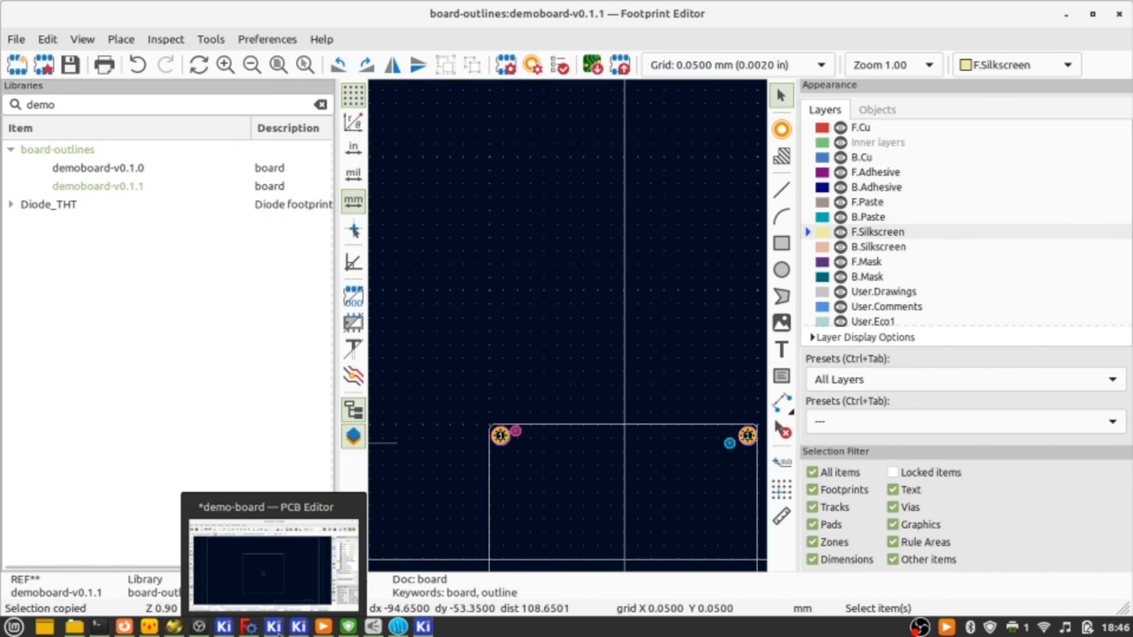
Switch to the PCB Editor and update the selected demoboard-v0.1.1 board outline footprint from the library.
{"action": "left_click", "coordinate": [278, 632]}
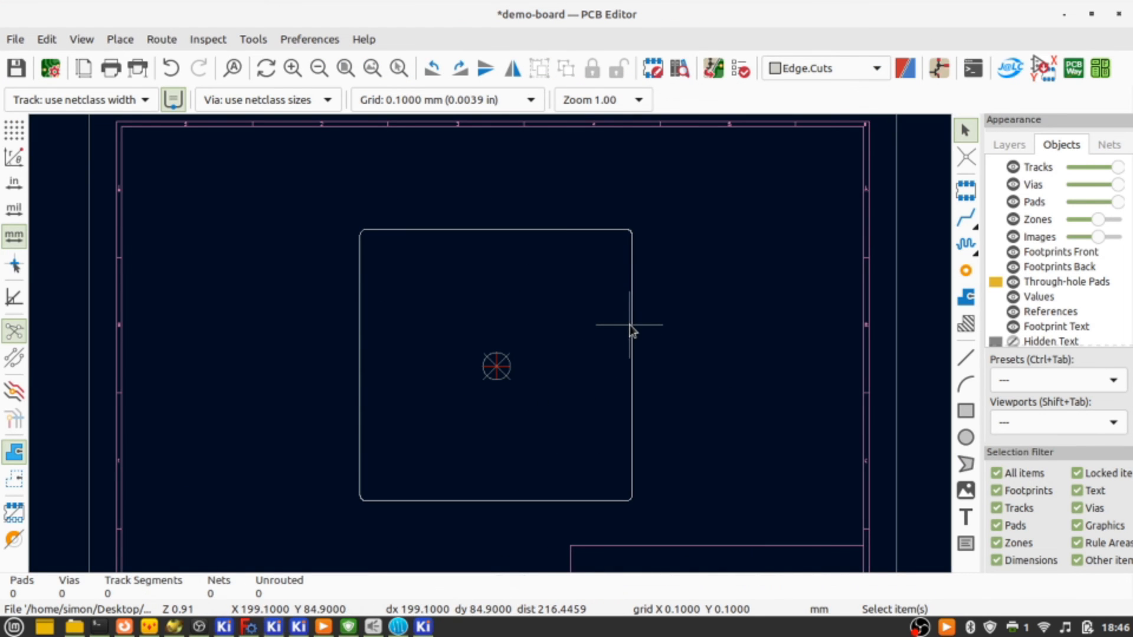
{"action": "right_click", "coordinate": [630, 329]}
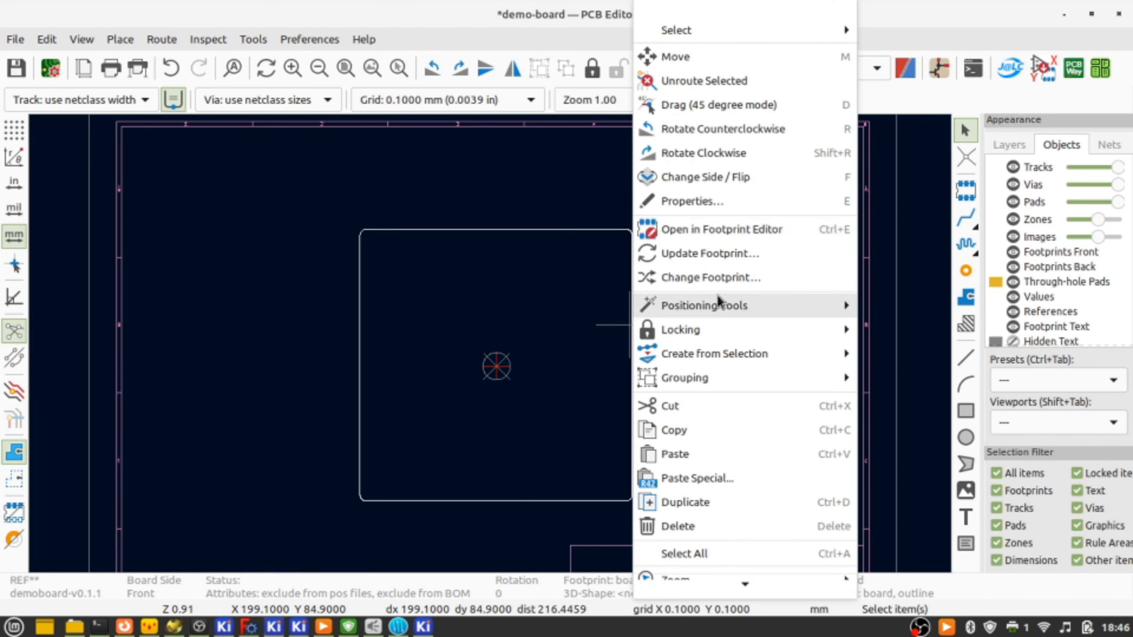
{"action": "left_click", "coordinate": [713, 254]}
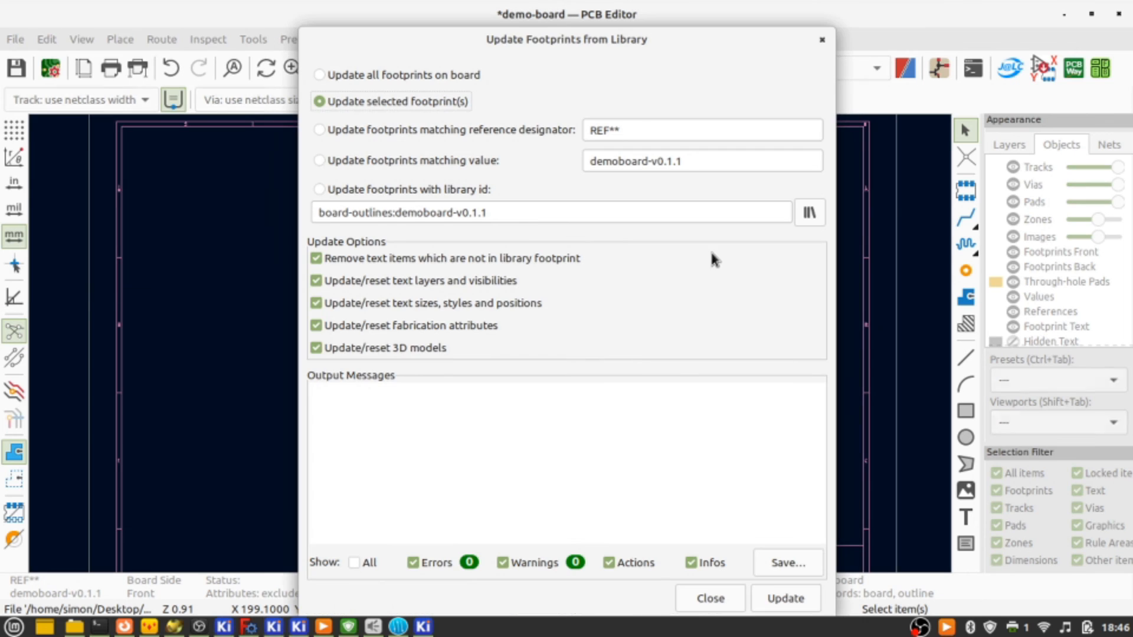
{"action": "left_click", "coordinate": [771, 598]}
{"action": "left_click", "coordinate": [711, 599]}
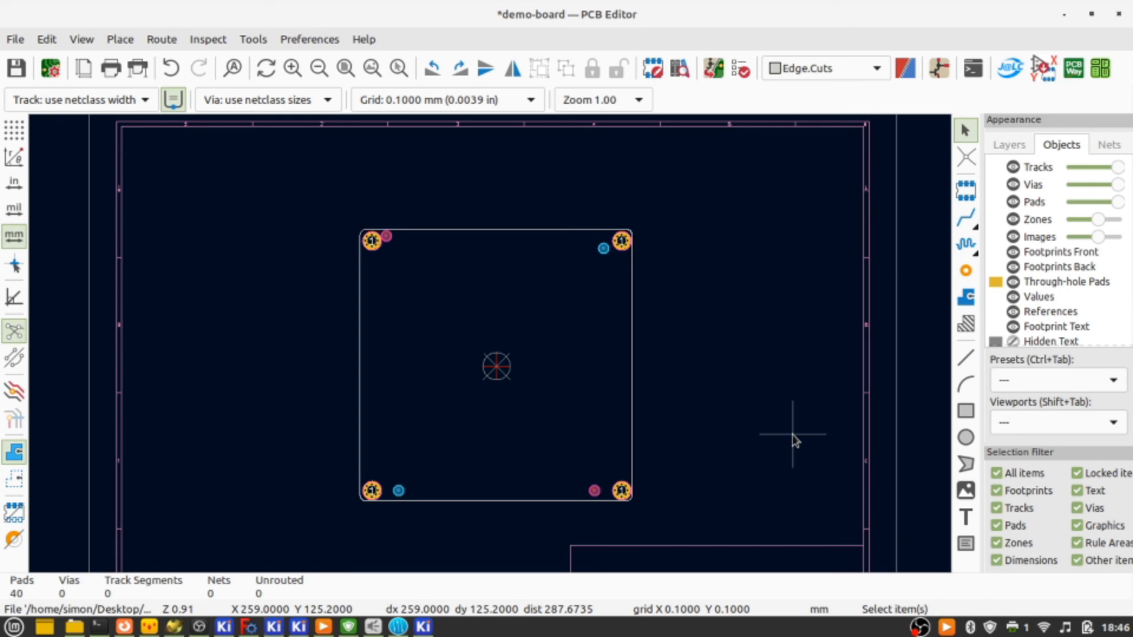
Save the demo-board PCB and clear the selection of the board outline footprint.
{"action": "left_click", "coordinate": [632, 338]}
{"action": "right_click", "coordinate": [629, 339]}
{"action": "key", "text": "Escape"}
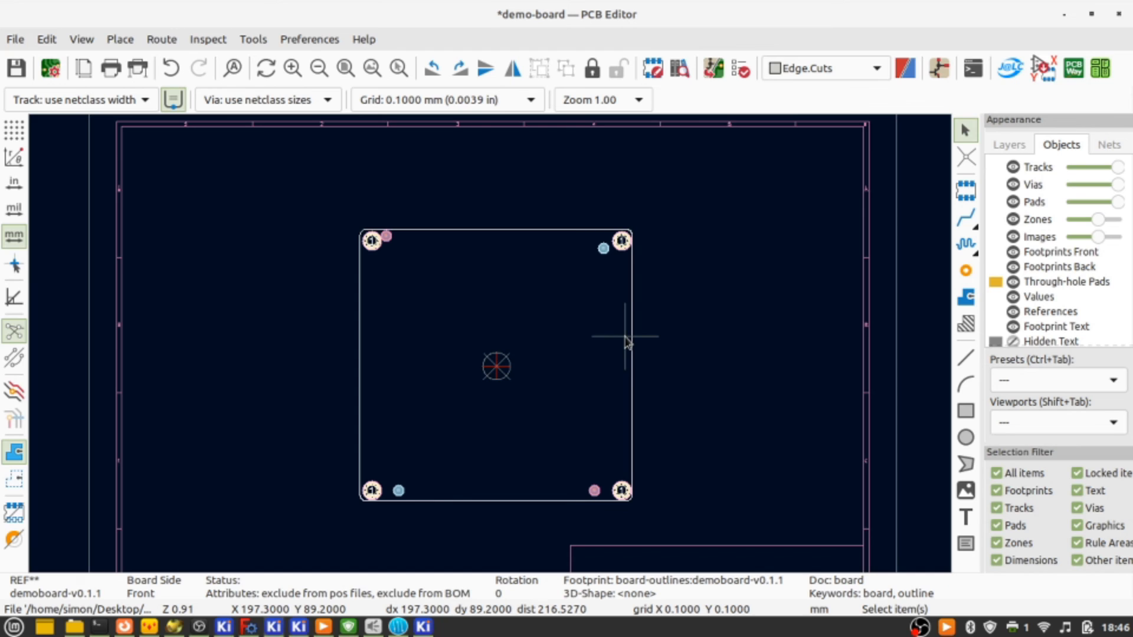
{"action": "key", "text": "ctrl+s"}
{"action": "key", "text": "Escape"}
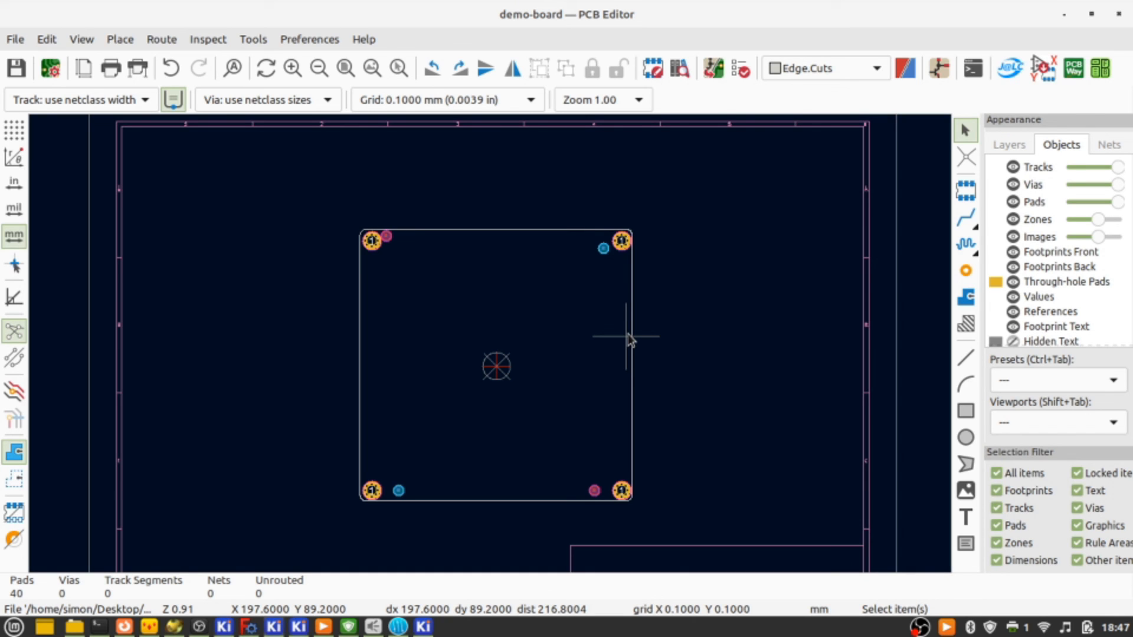
Examine the board's mounting holes and fiducials from several angles in the 3D Viewer and close the viewer.
{"action": "key", "text": "alt+3"}
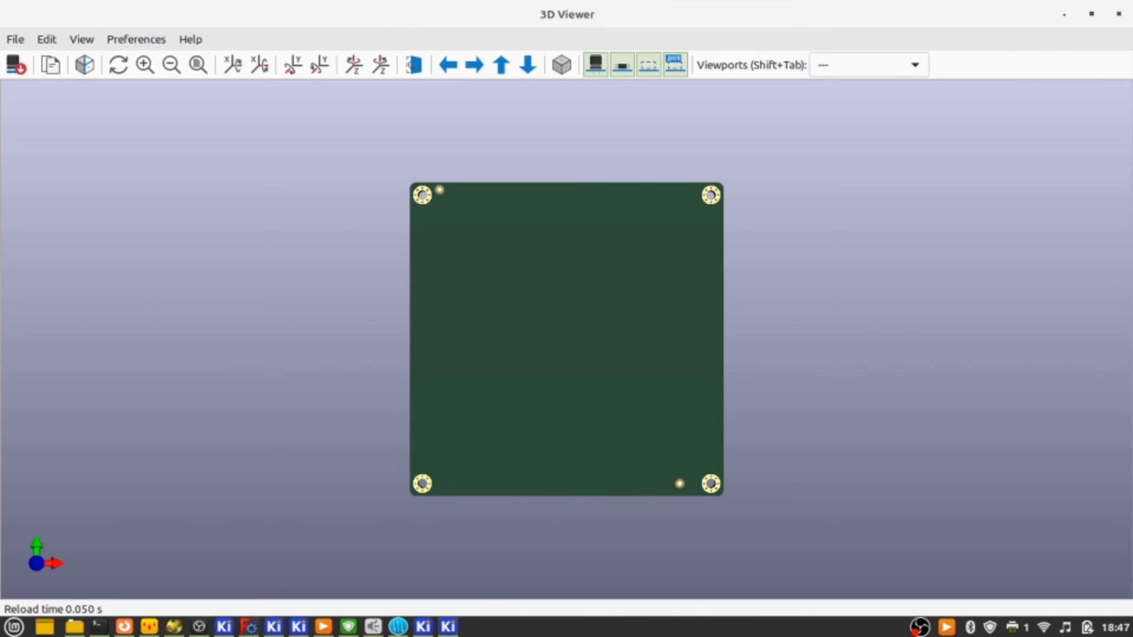
{"action": "left_click_drag", "start_coordinate": [690, 361], "coordinate": [144, 488]}
{"action": "left_click_drag", "start_coordinate": [496, 397], "coordinate": [1128, 316]}
{"action": "left_click_drag", "start_coordinate": [620, 382], "coordinate": [904, 460]}
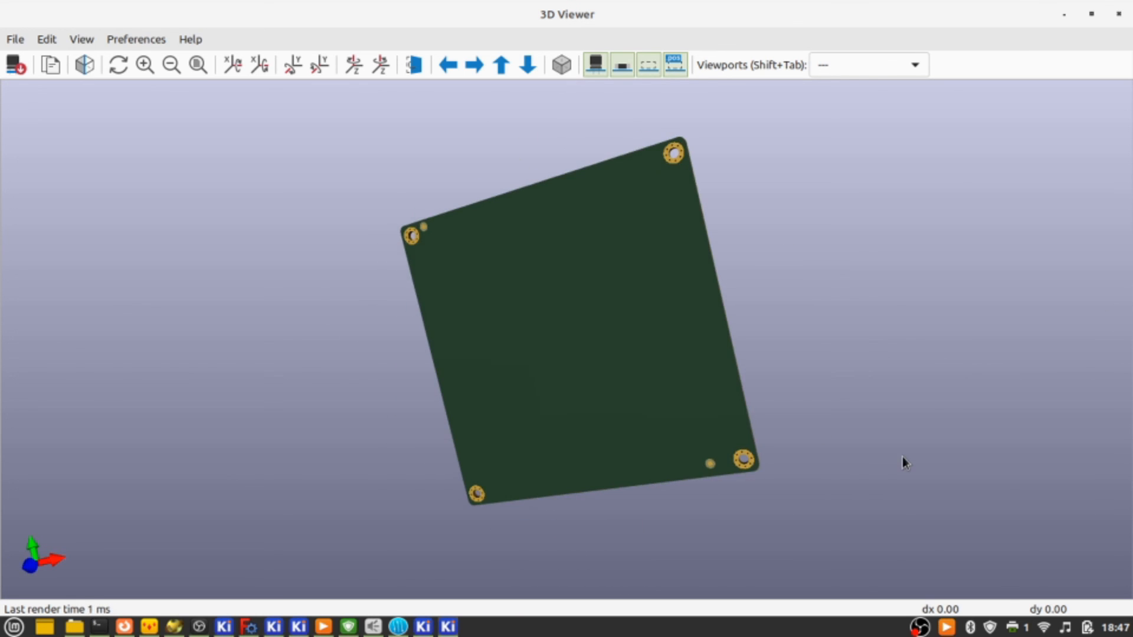
{"action": "left_click", "coordinate": [1119, 13]}
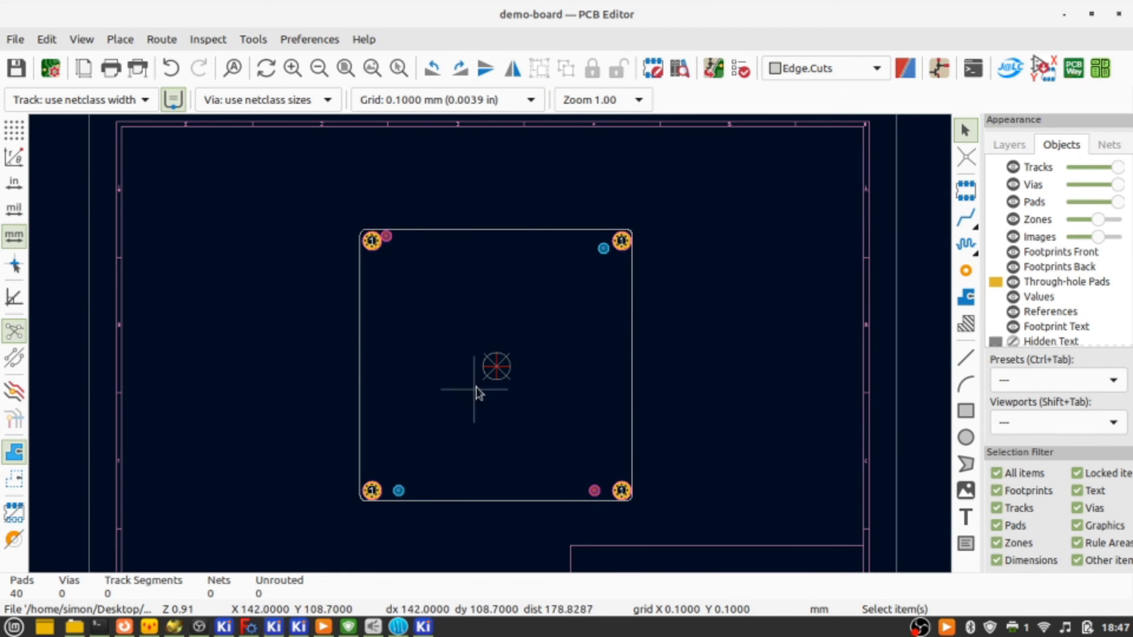
Export the board as the STEP file demo-board.step in the demo-board folder, using the grid origin for coordinates.
{"action": "left_click", "coordinate": [23, 39]}
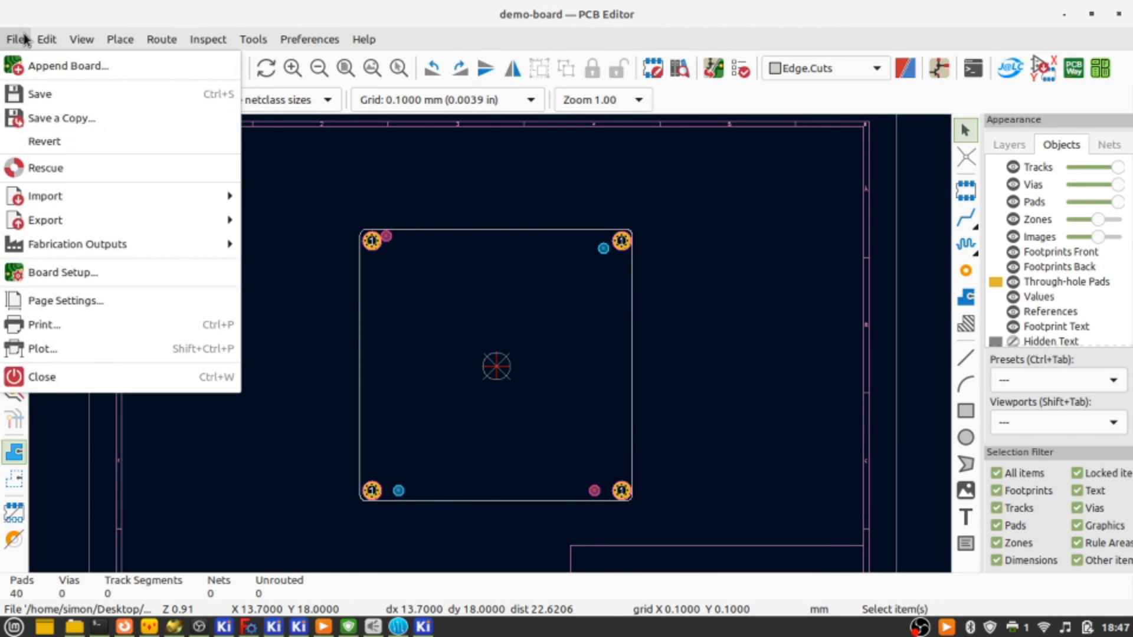
{"action": "mouse_move", "coordinate": [120, 221]}
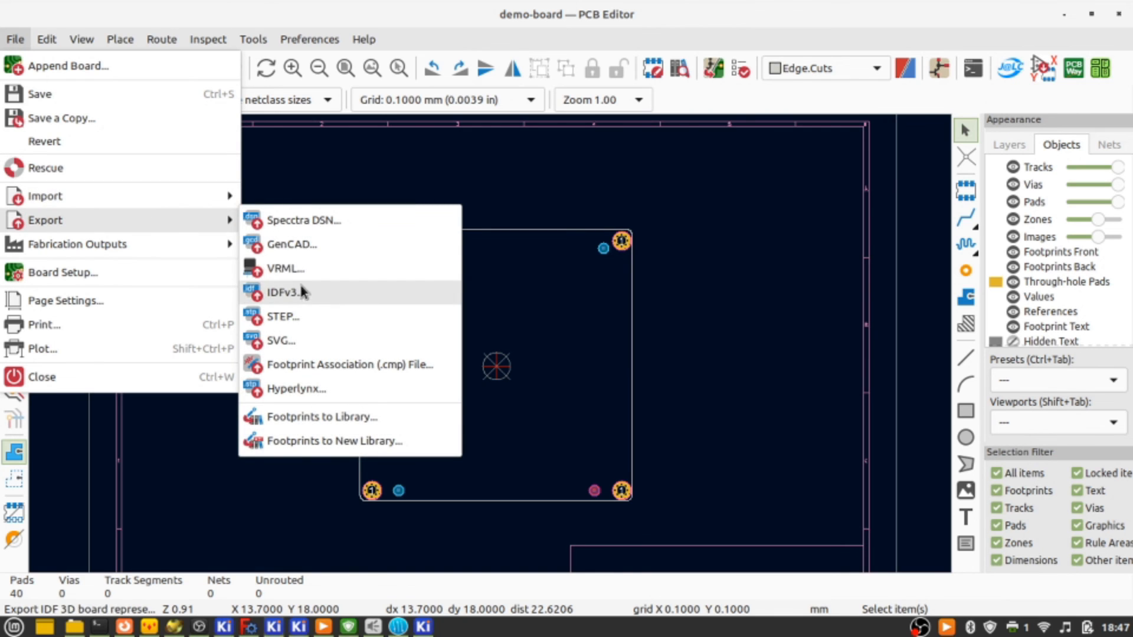
{"action": "left_click", "coordinate": [303, 317]}
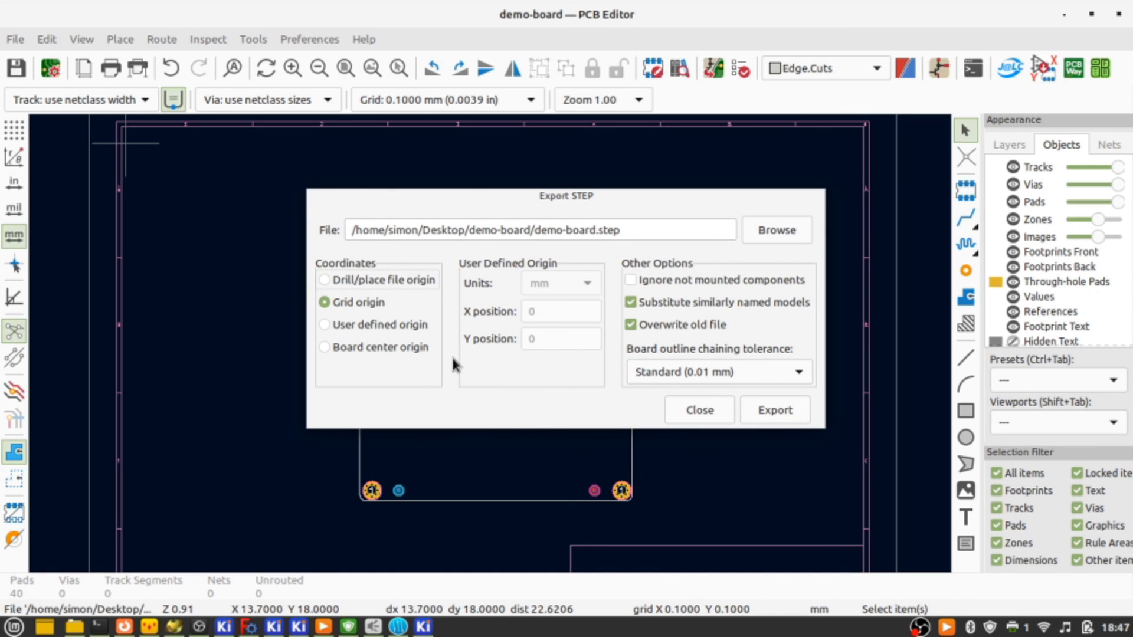
{"action": "left_click", "coordinate": [765, 413]}
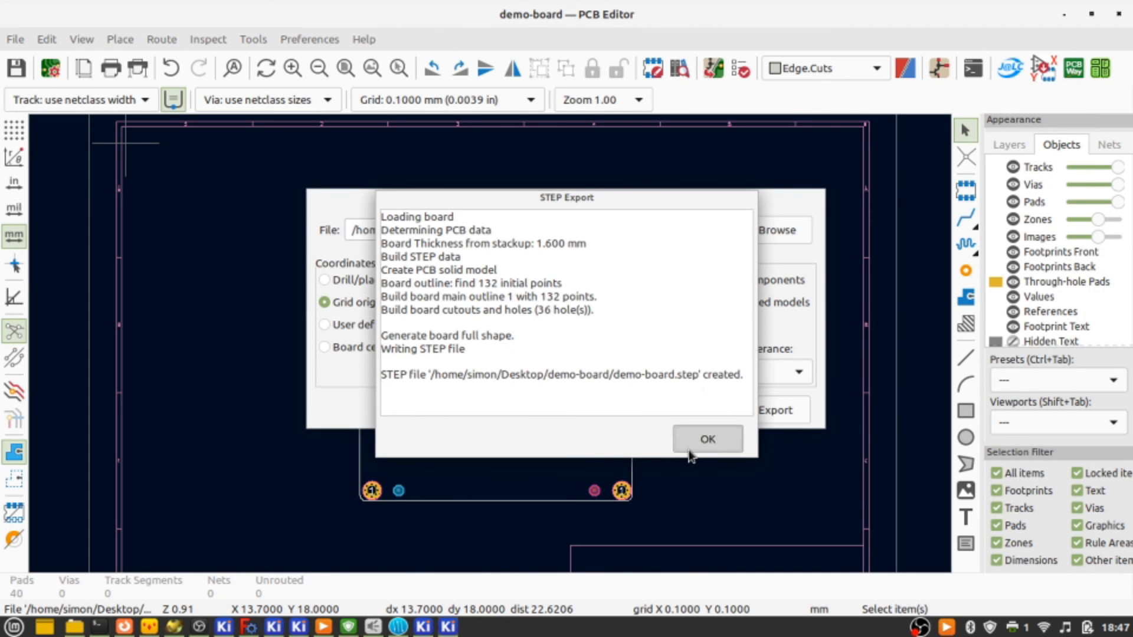
{"action": "left_click", "coordinate": [702, 440]}
Switch to FreeCAD and open the exported demo-board.step file.
{"action": "left_click", "coordinate": [250, 627]}
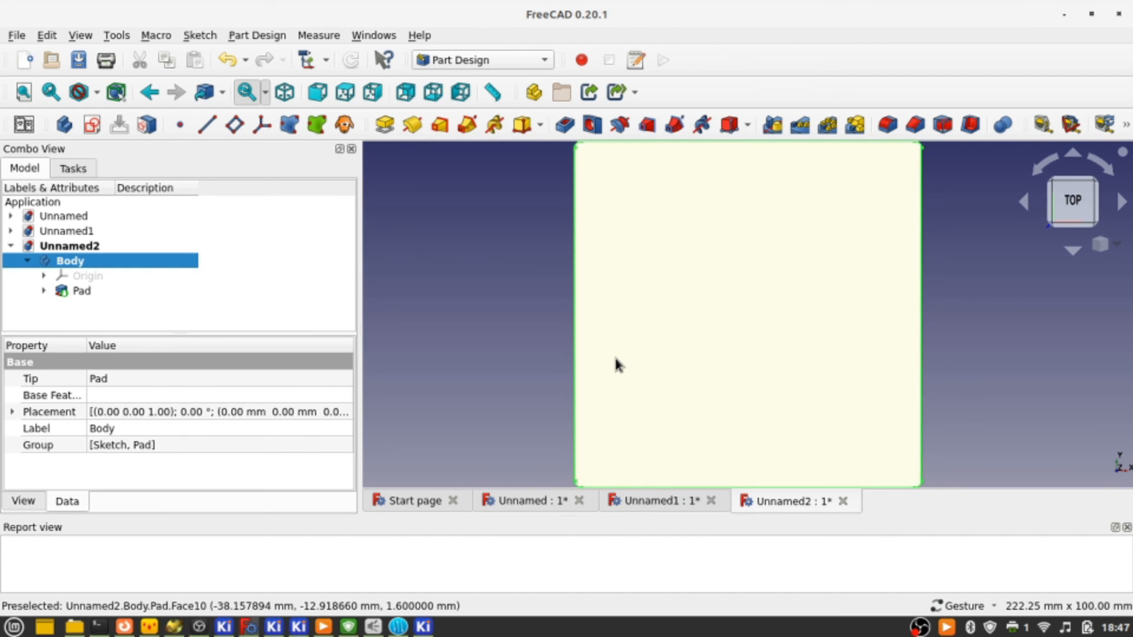
{"action": "scroll", "coordinate": [615, 364], "scroll_direction": "down", "scroll_amount": 5}
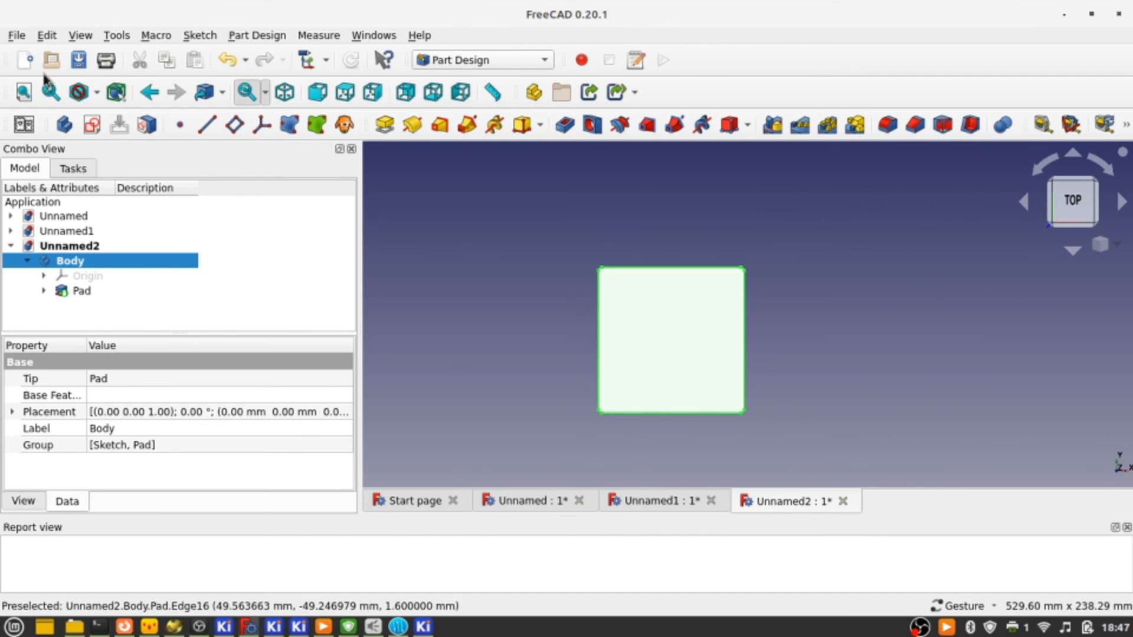
{"action": "left_click", "coordinate": [17, 35]}
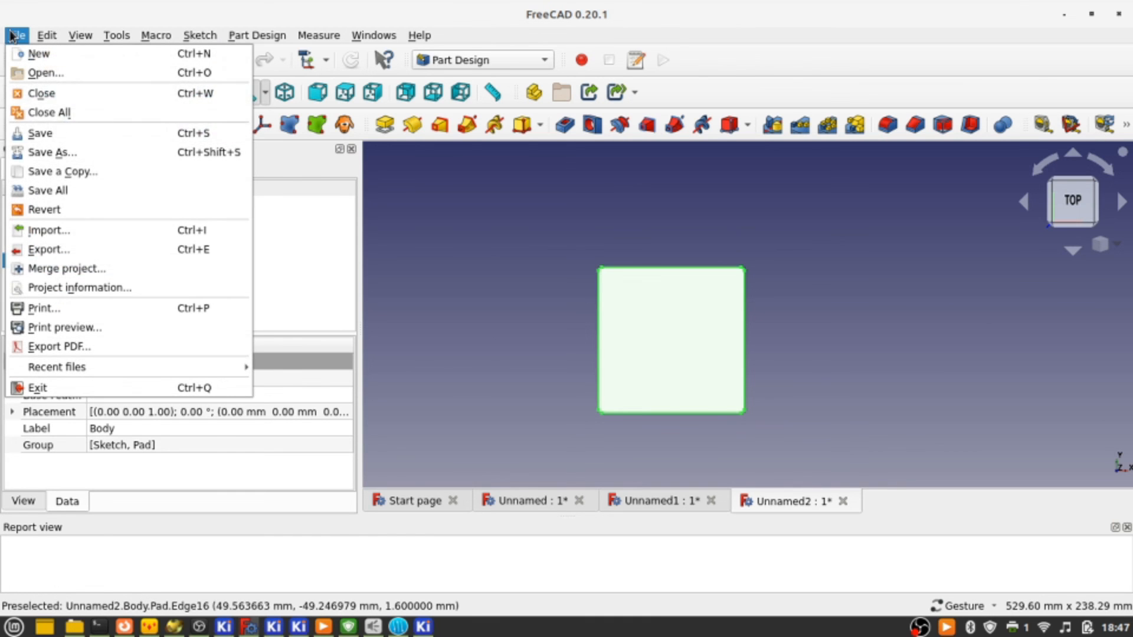
{"action": "left_click", "coordinate": [38, 73]}
{"action": "double_click", "coordinate": [507, 221]}
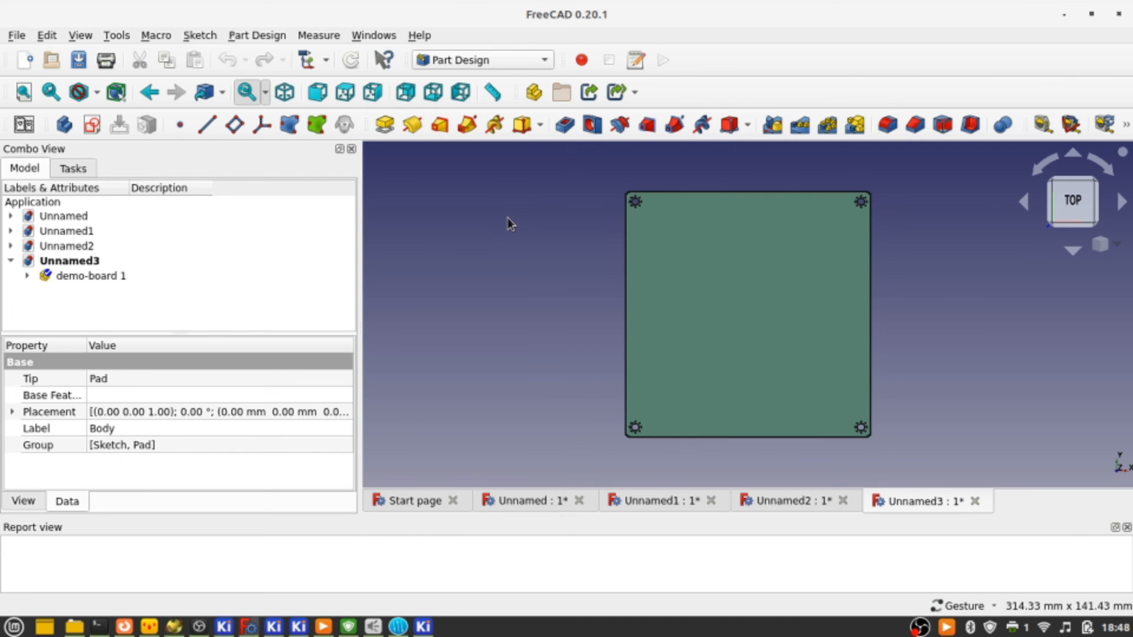
Make the Origin of demo-board 1 visible and examine the board's position against its axes and planes from several angles.
{"action": "left_click_drag", "start_coordinate": [892, 275], "coordinate": [837, 242]}
{"action": "right_click", "coordinate": [838, 242]}
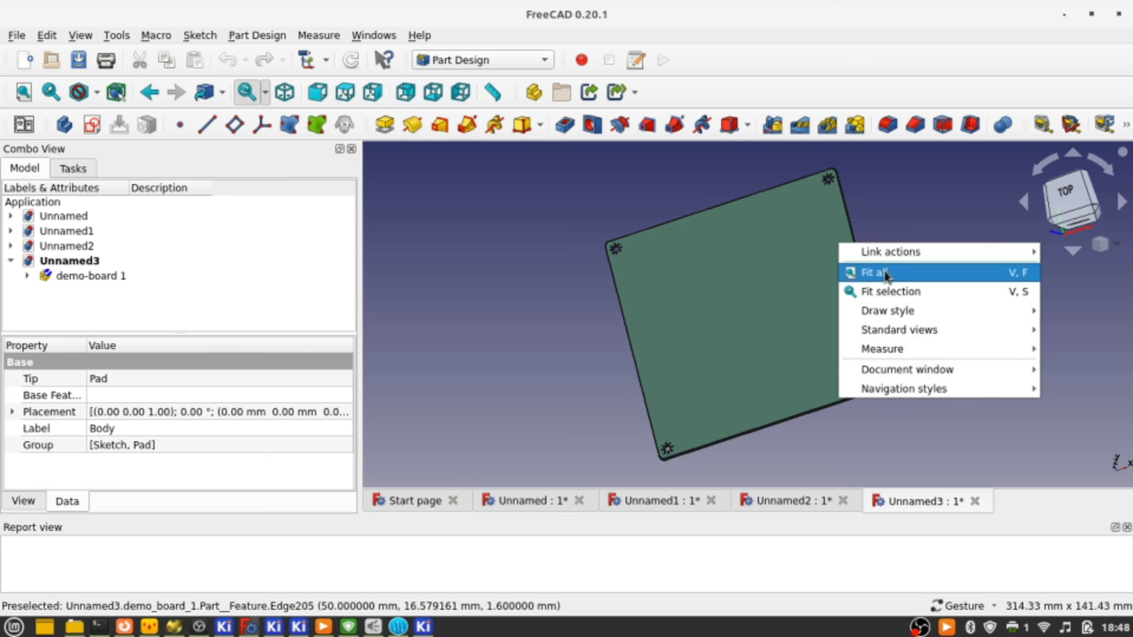
{"action": "left_click", "coordinate": [850, 274]}
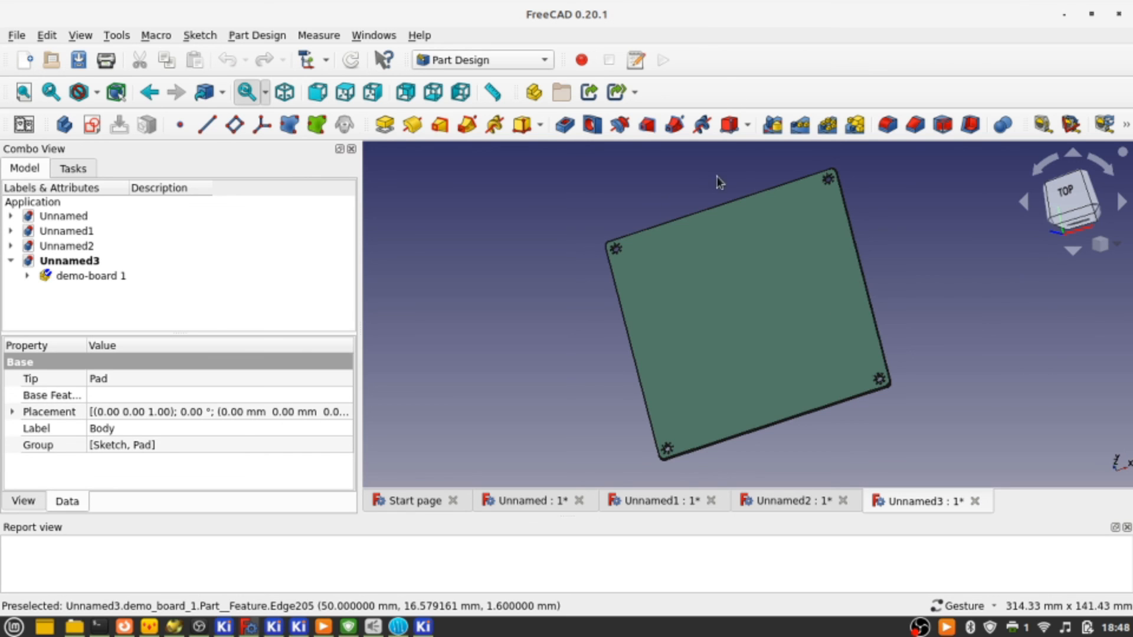
{"action": "left_click", "coordinate": [26, 275]}
{"action": "left_click", "coordinate": [100, 292]}
{"action": "key", "text": "space"}
{"action": "left_click_drag", "start_coordinate": [508, 264], "coordinate": [673, 167]}
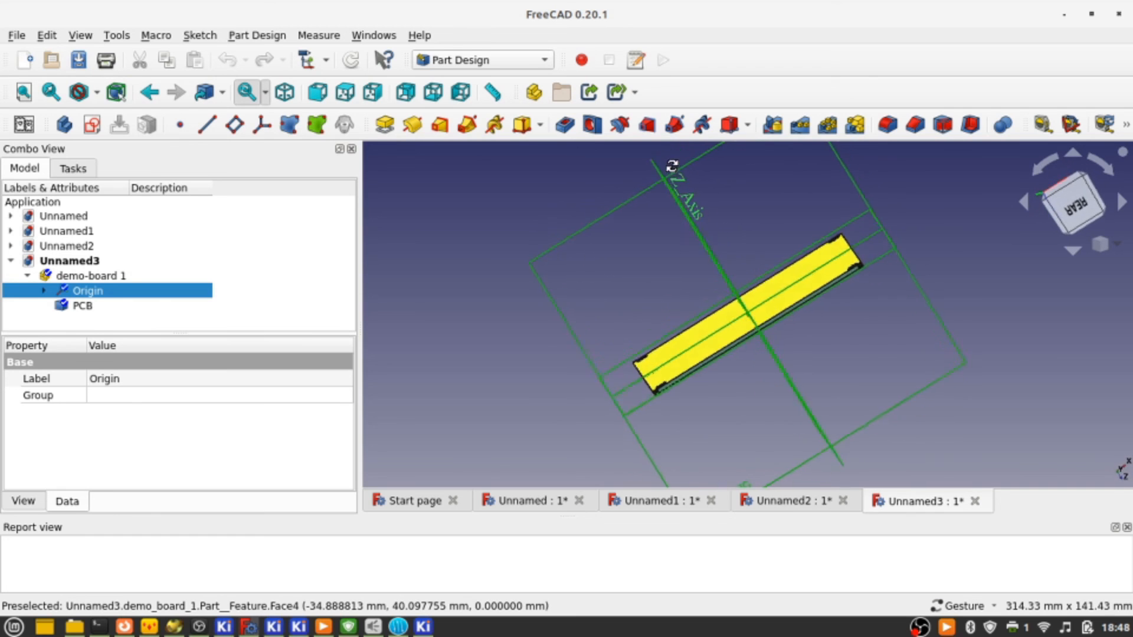
{"action": "left_click", "coordinate": [1090, 212]}
{"action": "left_click_drag", "start_coordinate": [819, 278], "coordinate": [784, 346]}
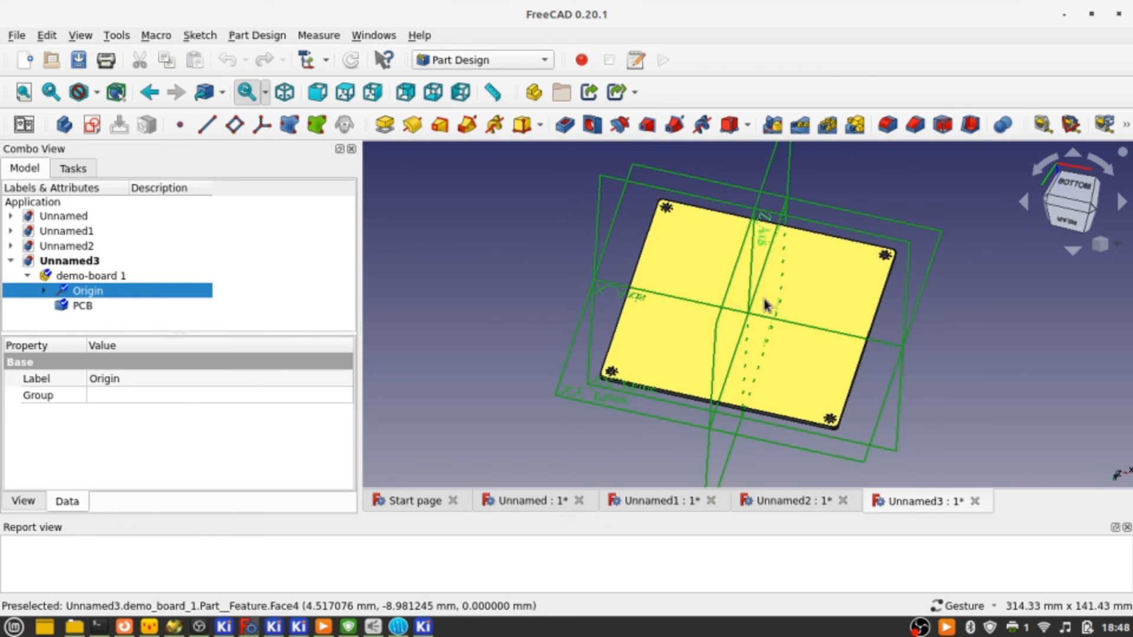